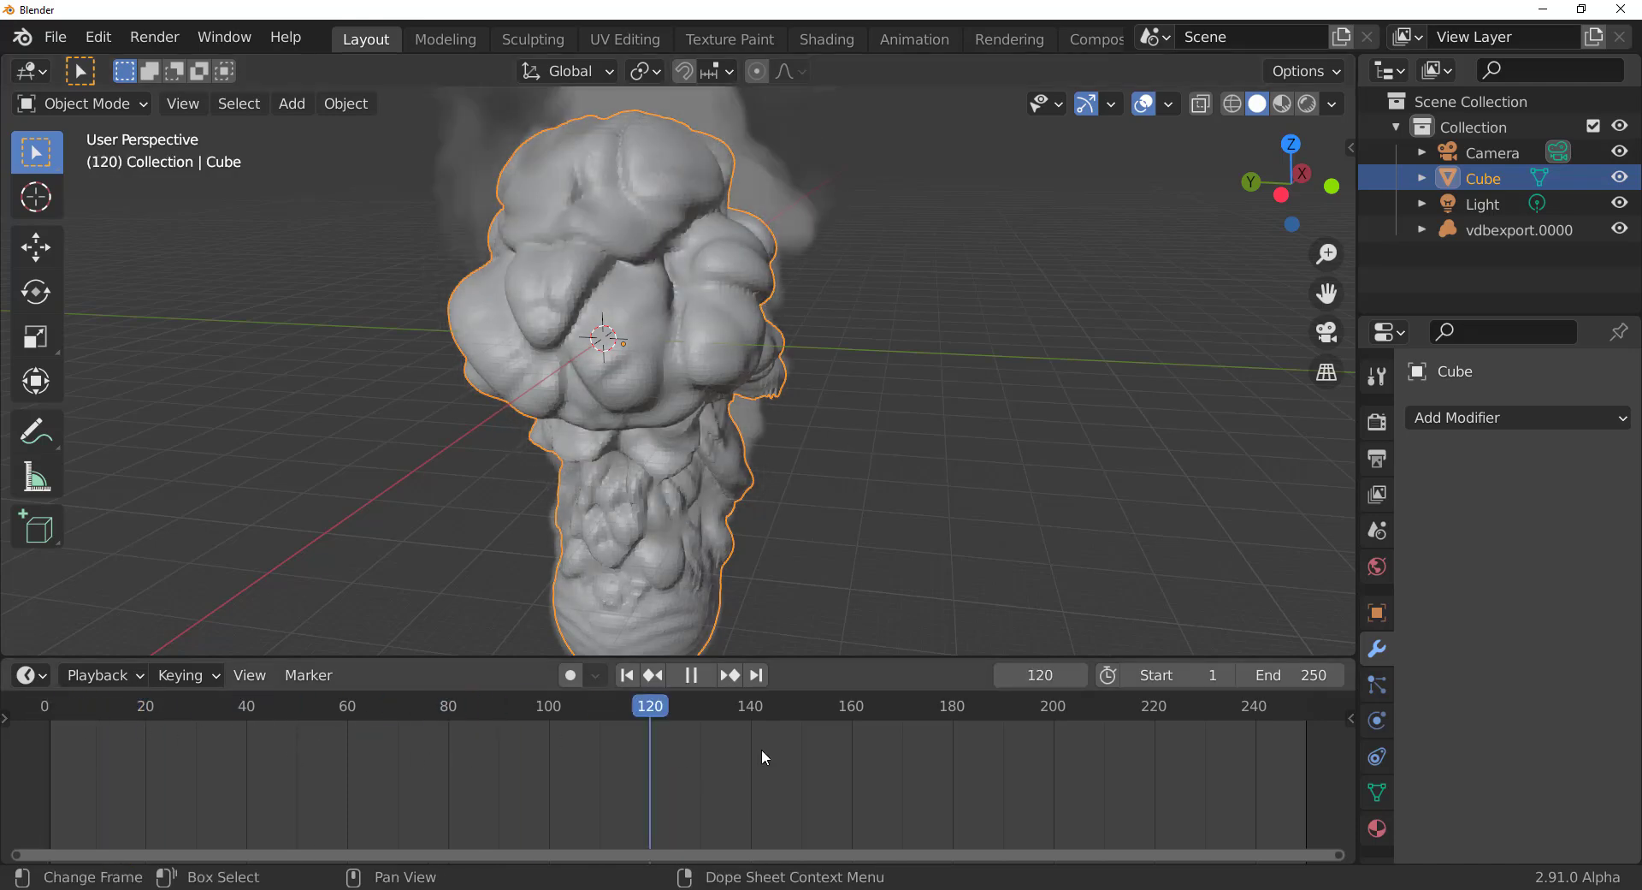
# - Scrub and play the animation timeline and inspect the meshed smoke column from different distances and angles
pyautogui.moveTo(765, 757); pyautogui.dragTo(544, 787)
pyautogui.press('space')
pyautogui.scroll(-4, 810, 346)
pyautogui.scroll(4, 594, 488)
pyautogui.moveTo(810, 346); pyautogui.dragTo(788, 476, button='middle')
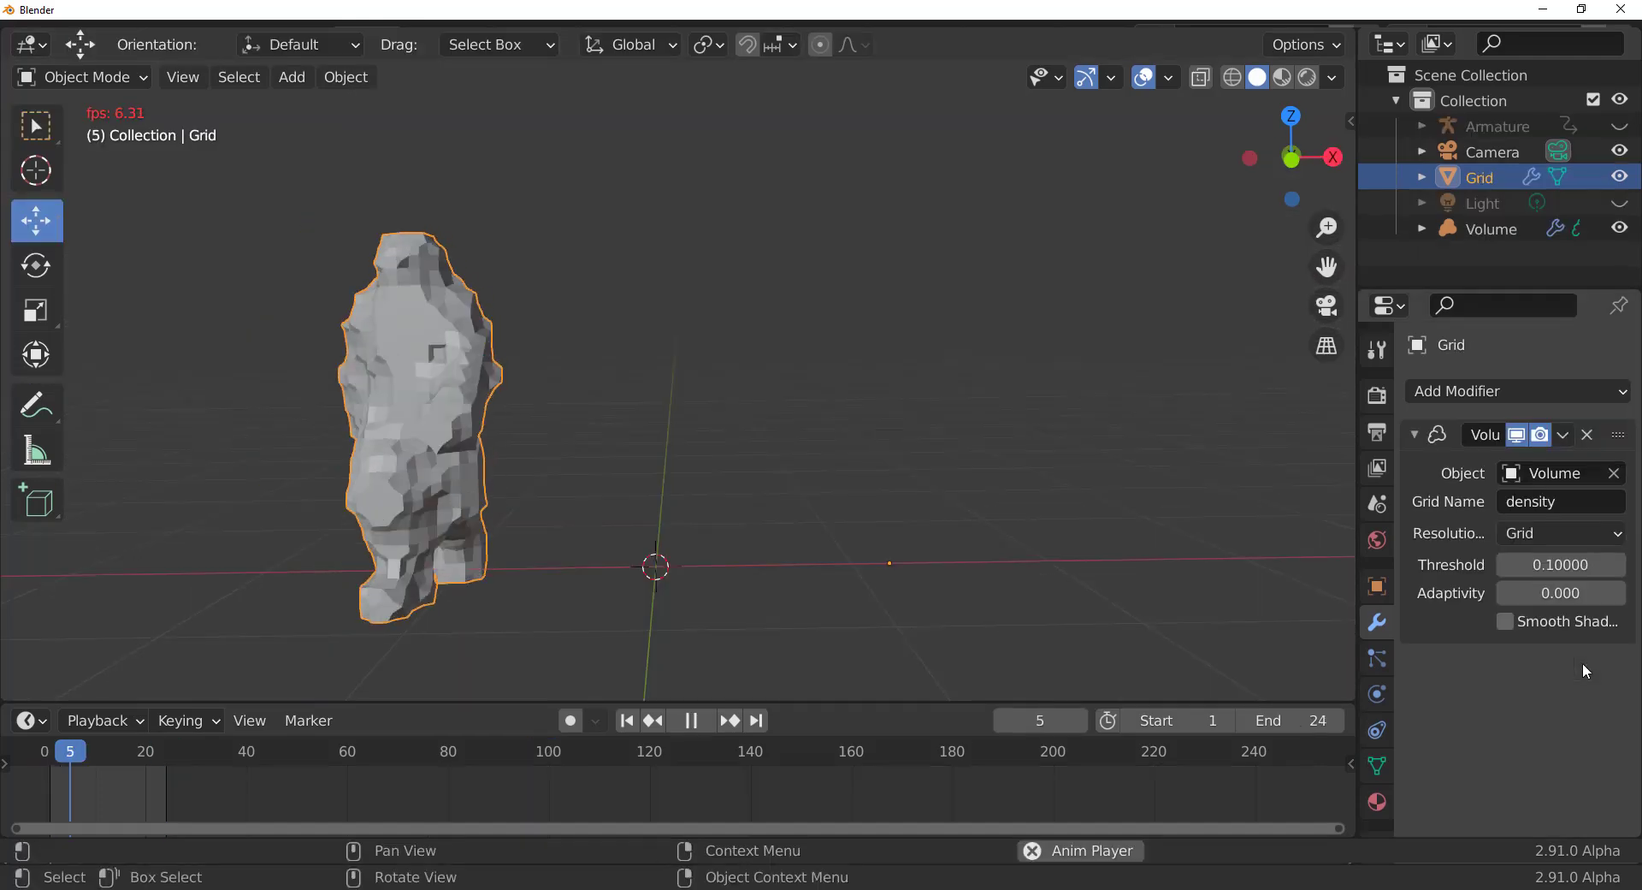
# - Set the Volume object's Mesh to Volume density to 0.8 and its exterior band width to 0.2
pyautogui.click(1491, 228)
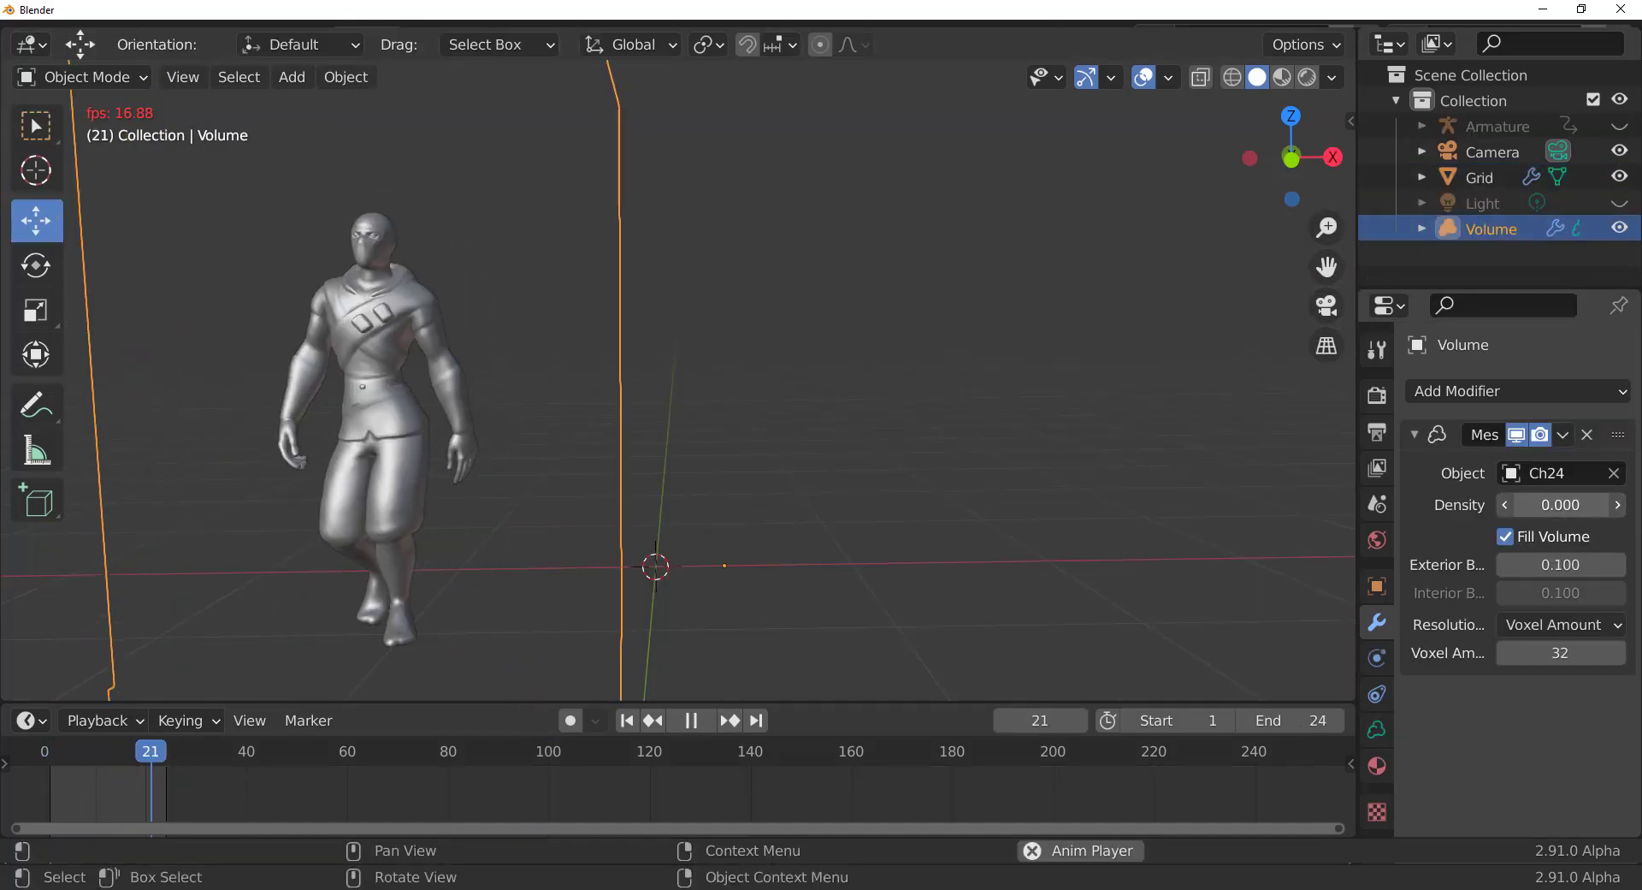
pyautogui.moveTo(1560, 505); pyautogui.dragTo(1601, 505)
pyautogui.moveTo(1558, 565)
pyautogui.mouseDown()
pyautogui.moveTo(1518, 564)
pyautogui.moveTo(1608, 565)
pyautogui.moveTo(1539, 565)
pyautogui.mouseUp()
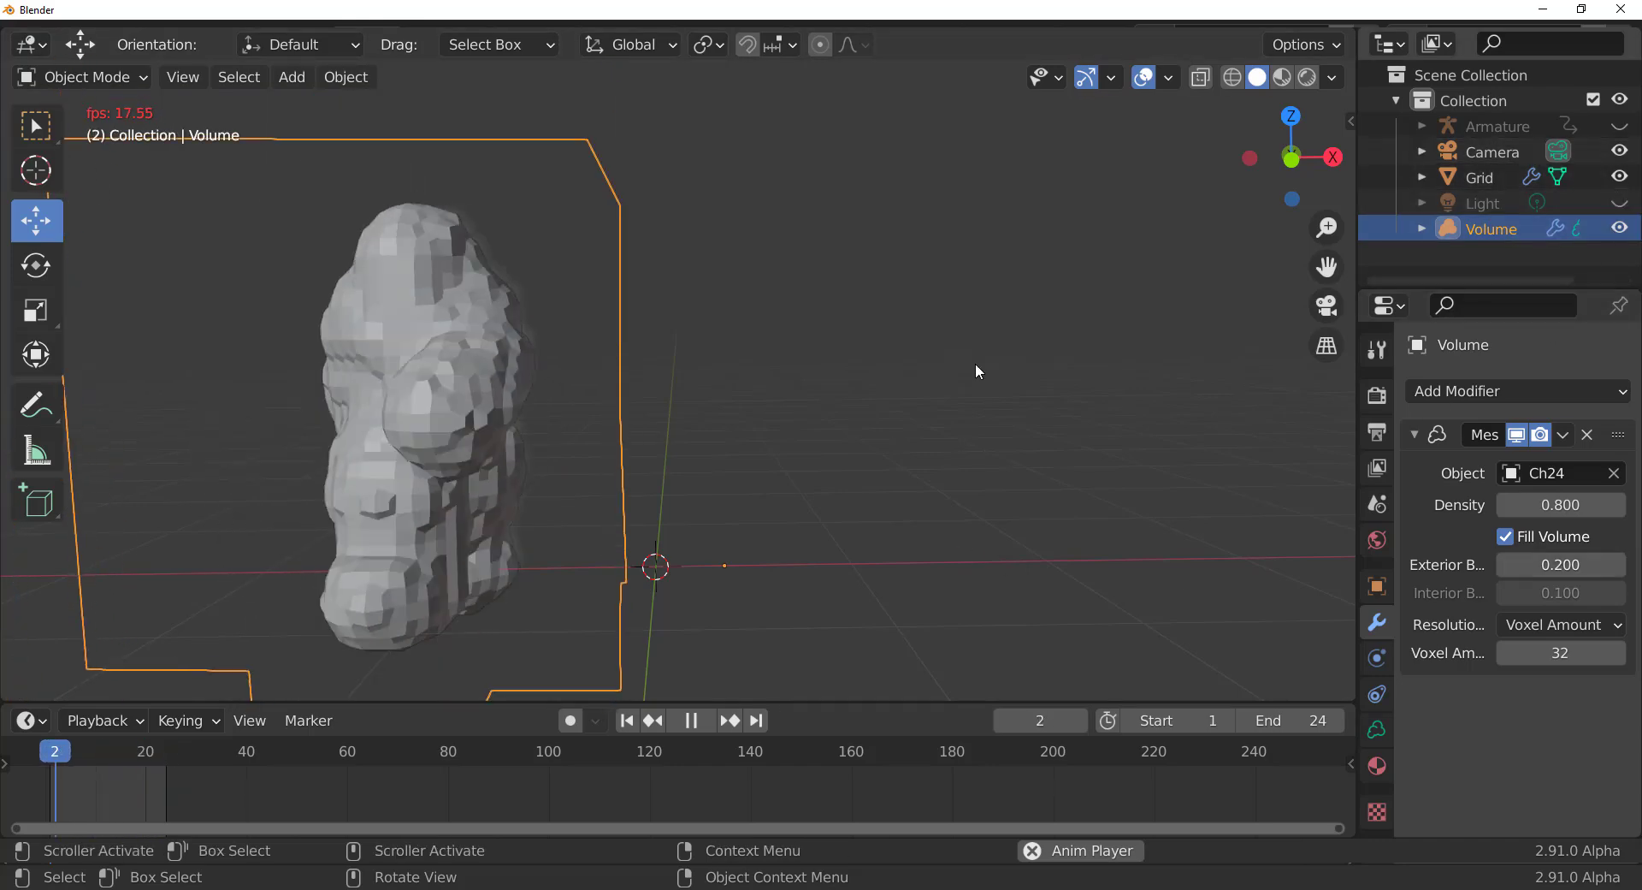
# - Inspect the walking voxel figure from several sides and set the exterior band width to 0.1
pyautogui.moveTo(547, 592); pyautogui.dragTo(1037, 597, button='middle')
pyautogui.scroll(3, 711, 560)
pyautogui.moveTo(711, 559); pyautogui.dragTo(941, 564, button='middle')
pyautogui.moveTo(1037, 597); pyautogui.dragTo(711, 559, button='middle')
pyautogui.scroll(-4, 941, 564)
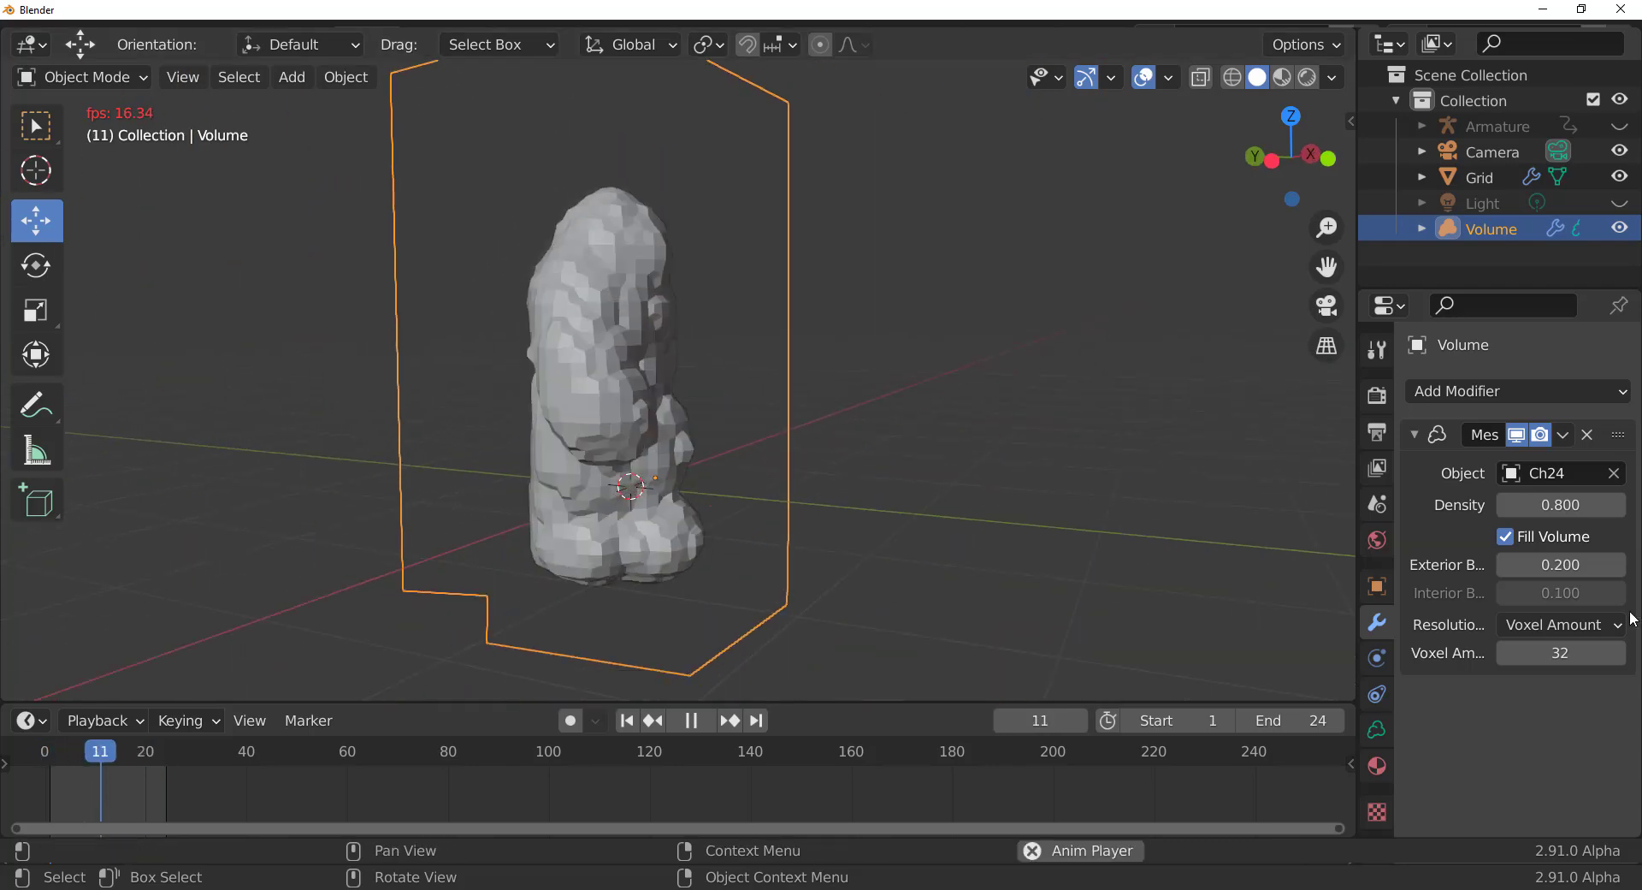
pyautogui.moveTo(1560, 564)
pyautogui.mouseDown()
pyautogui.moveTo(1582, 564)
pyautogui.moveTo(1519, 565)
pyautogui.moveTo(1540, 565)
pyautogui.mouseUp()
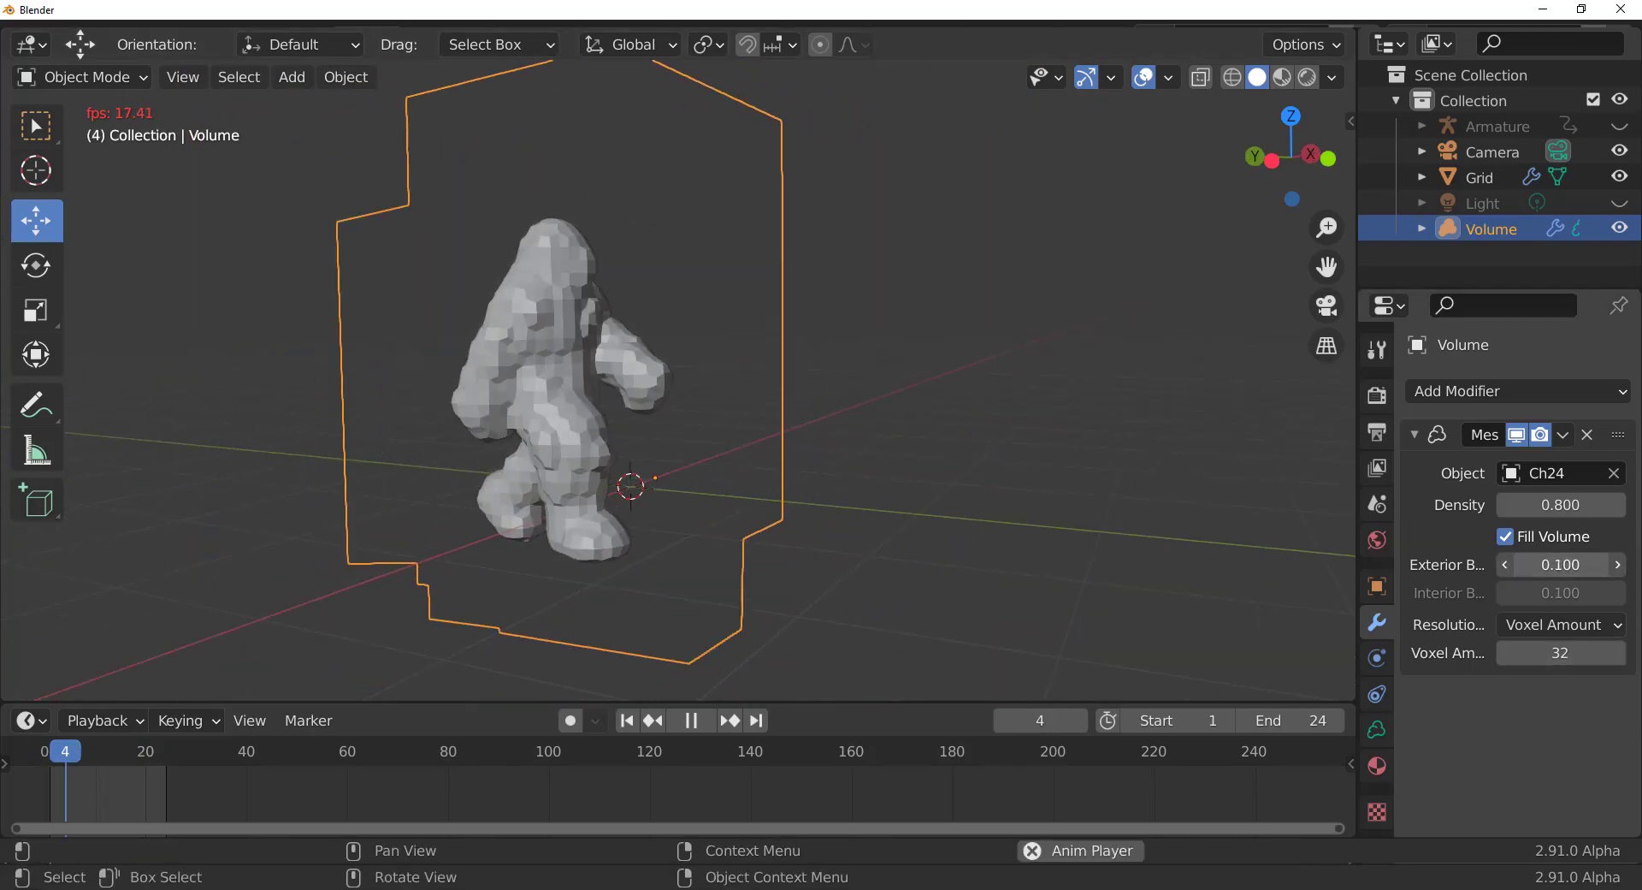
pyautogui.scroll(3, 963, 521)
pyautogui.moveTo(1287, 153); pyautogui.dragTo(1335, 158)
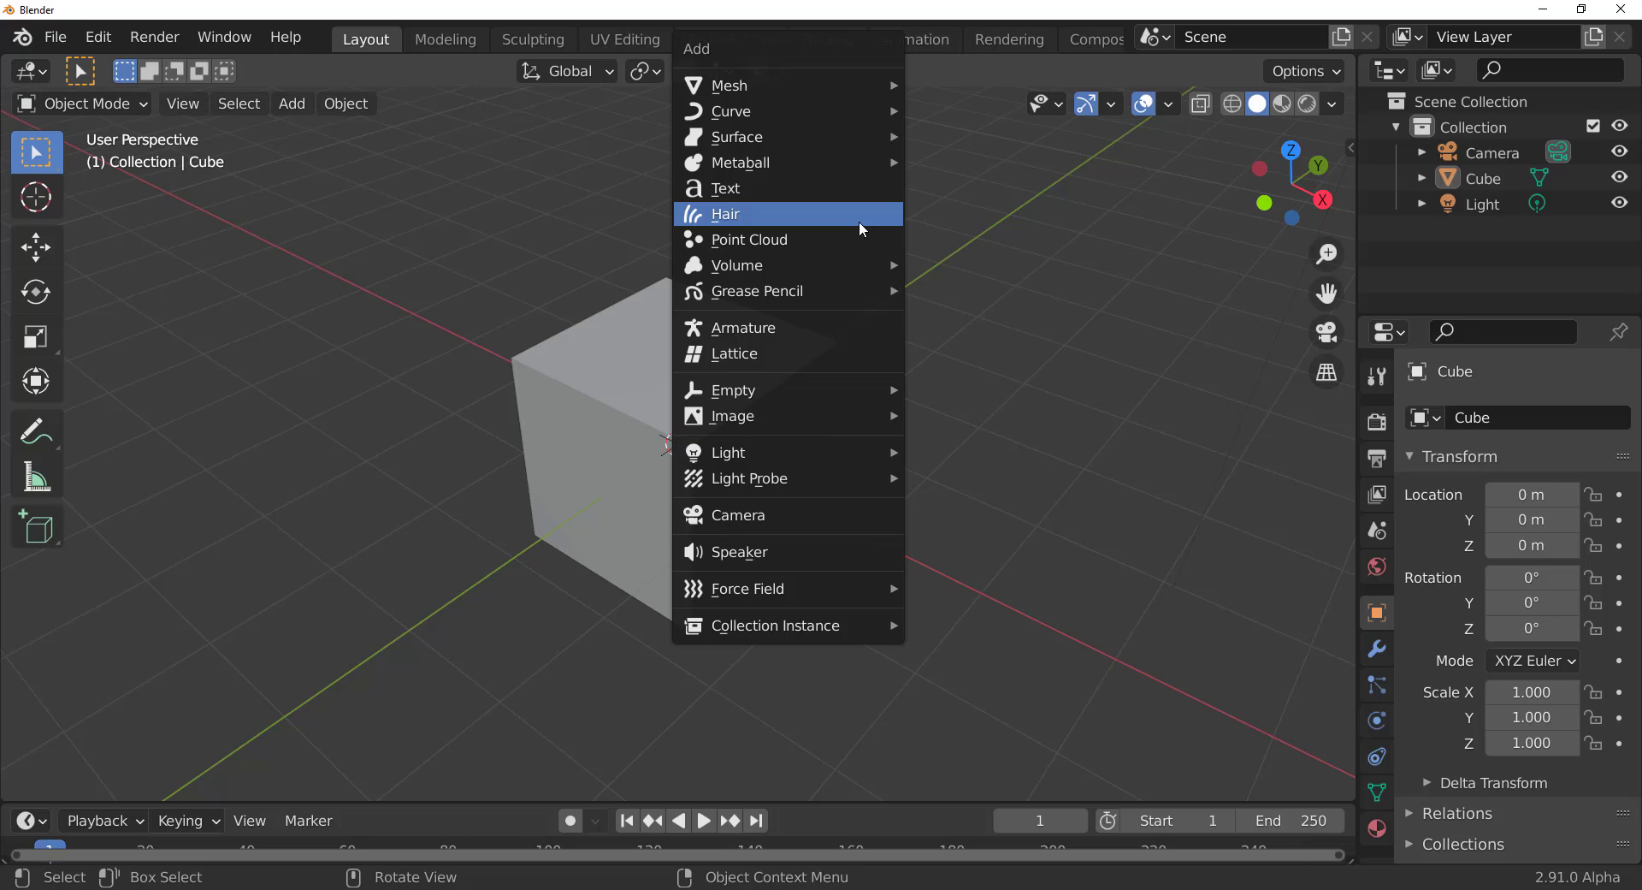
# - Add an empty volume and give it a Mesh to Volume modifier that uses the Cube as its source object
pyautogui.moveTo(836, 265)
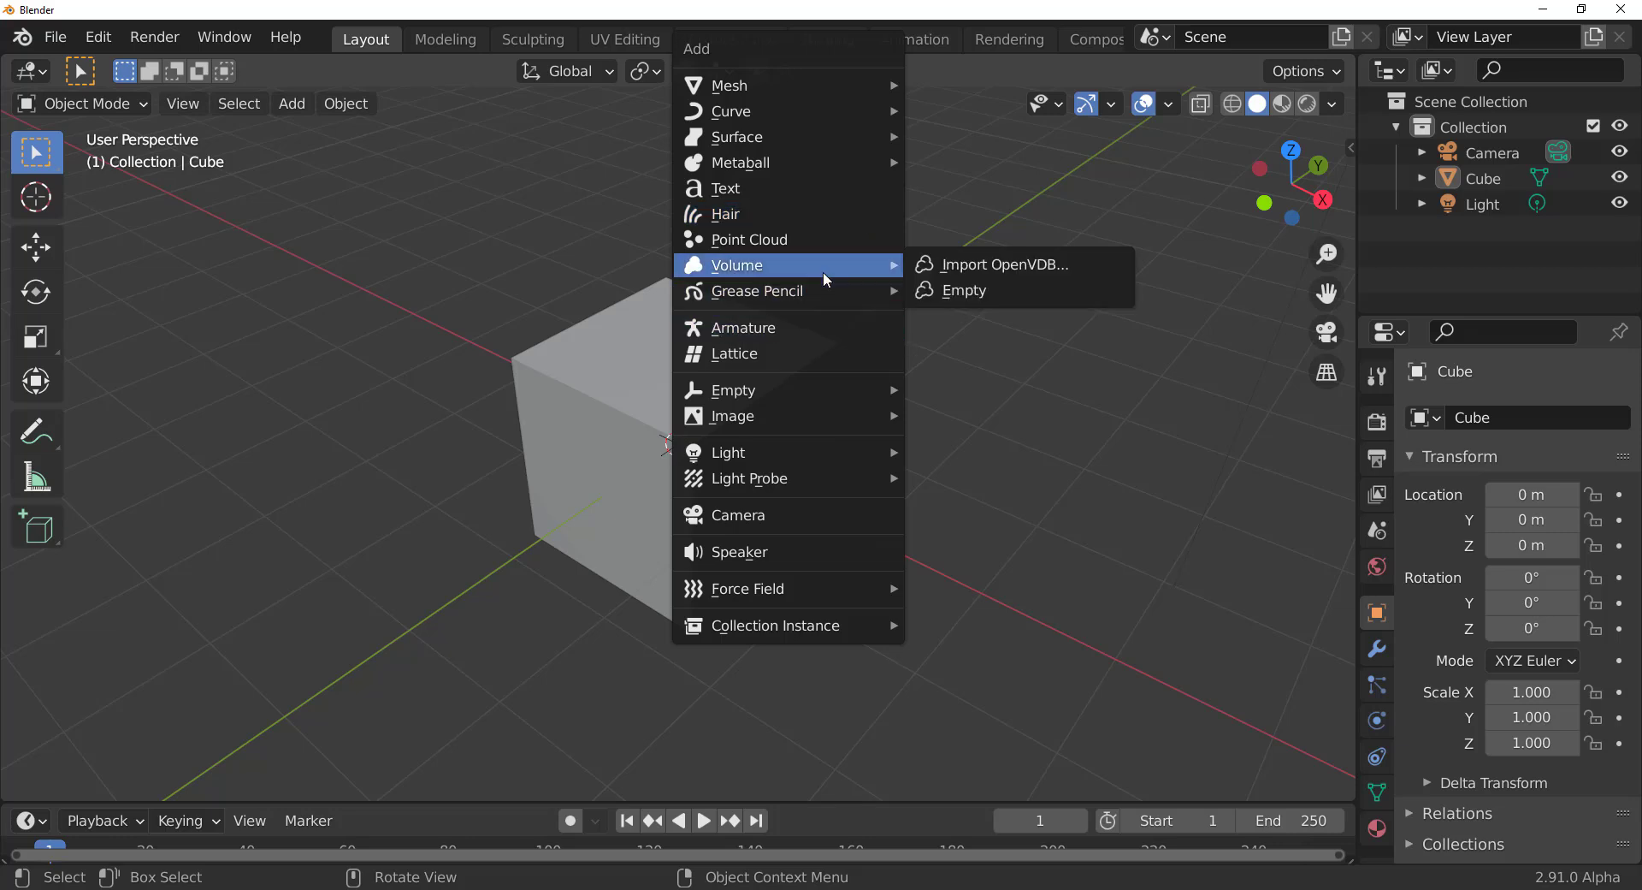
pyautogui.click(970, 295)
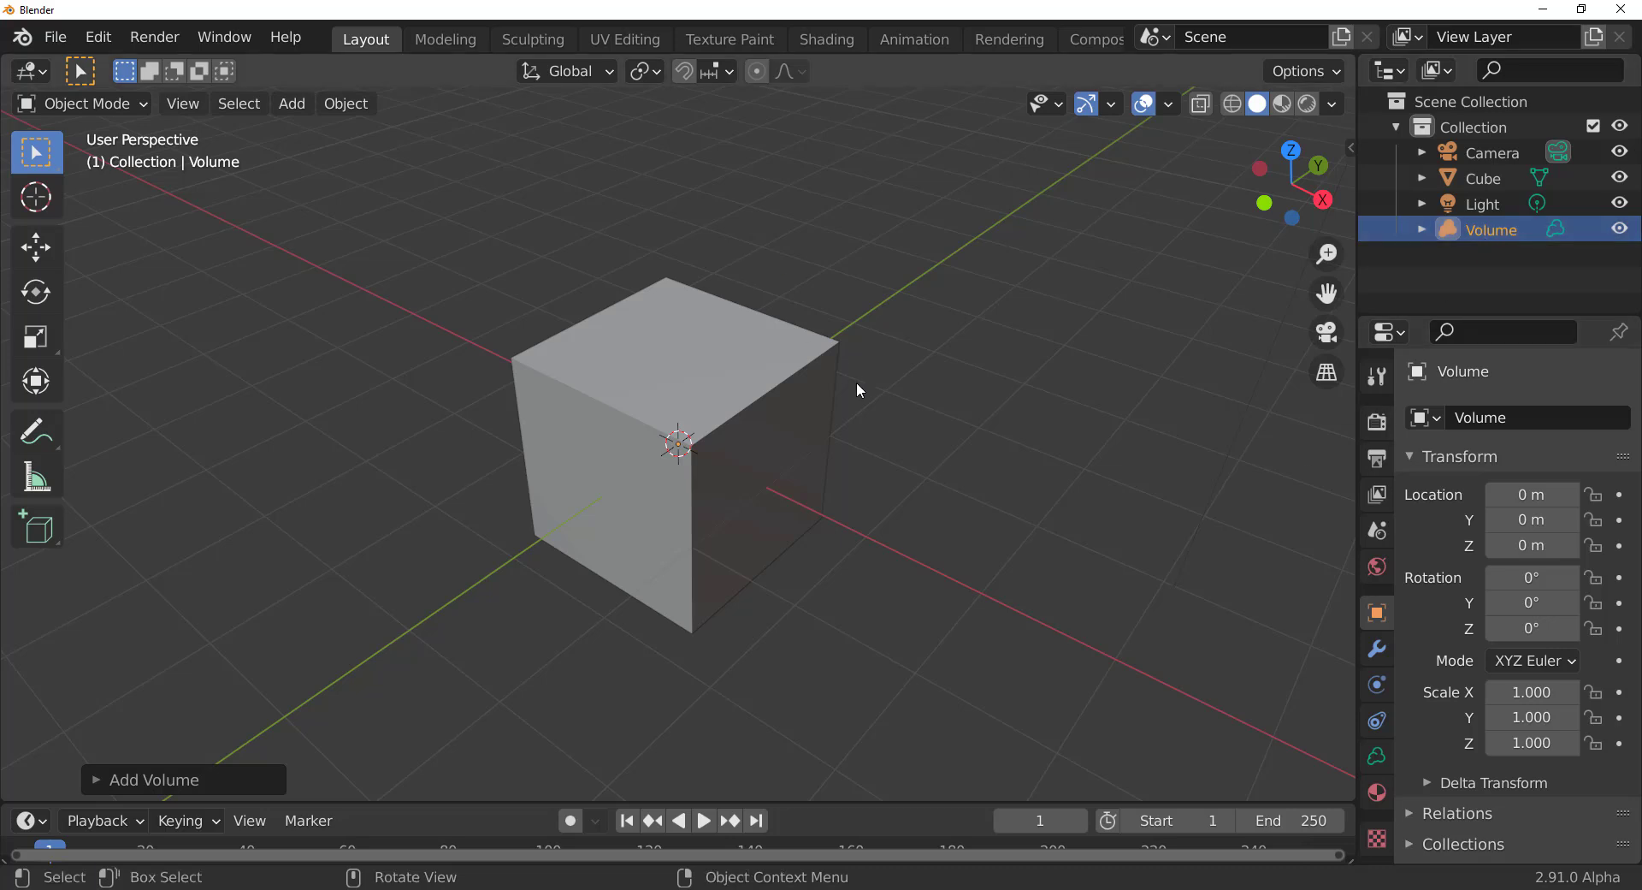
pyautogui.click(1376, 649)
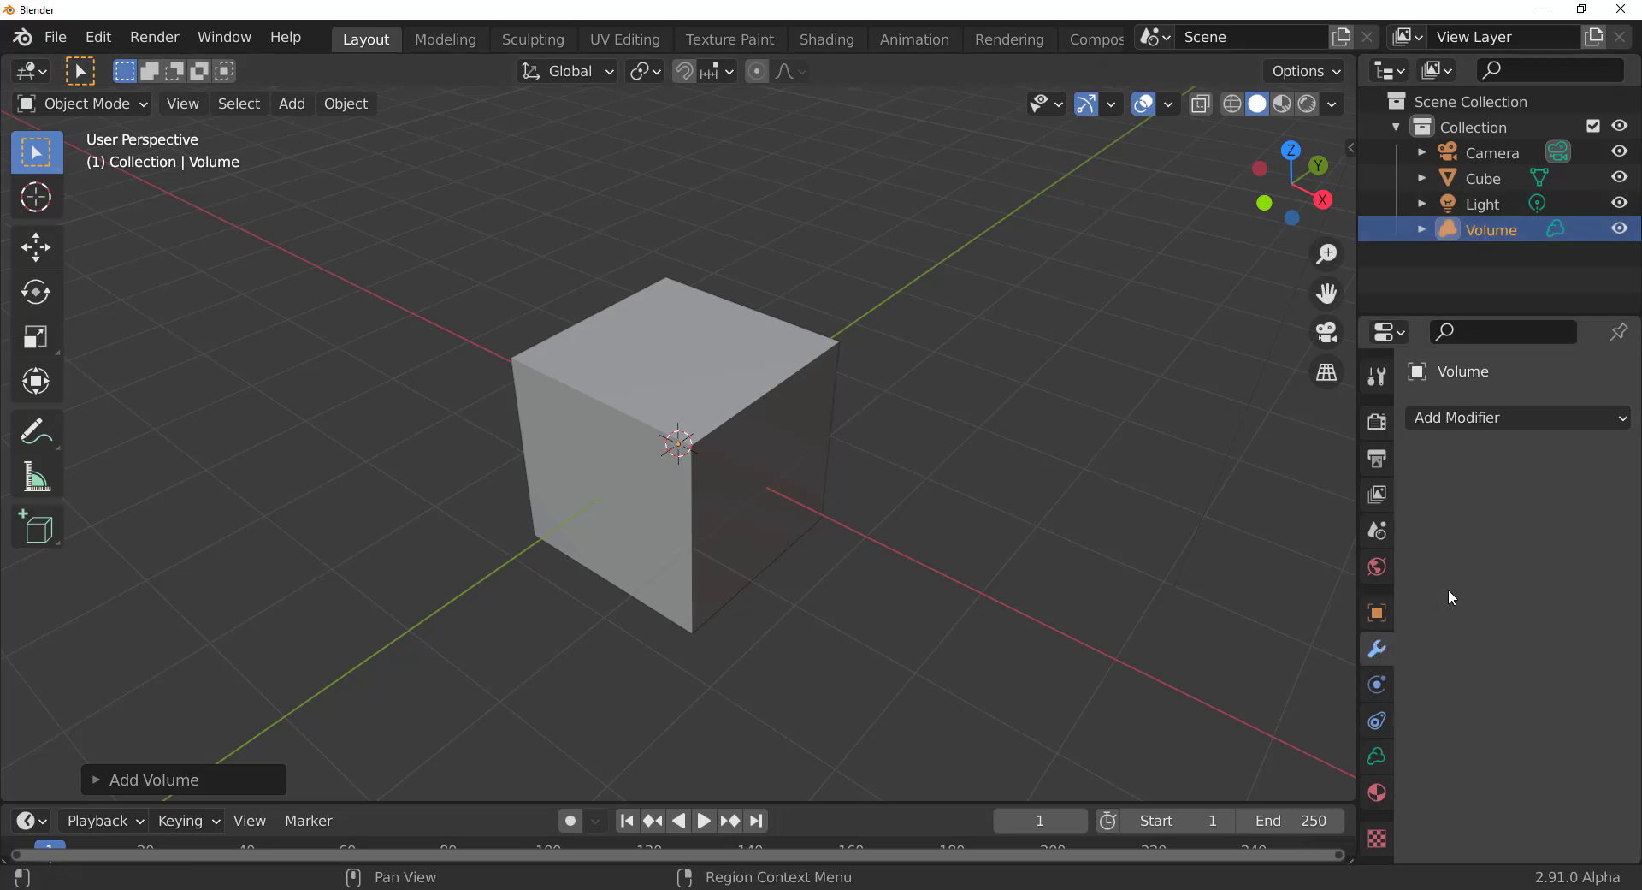
pyautogui.click(1459, 425)
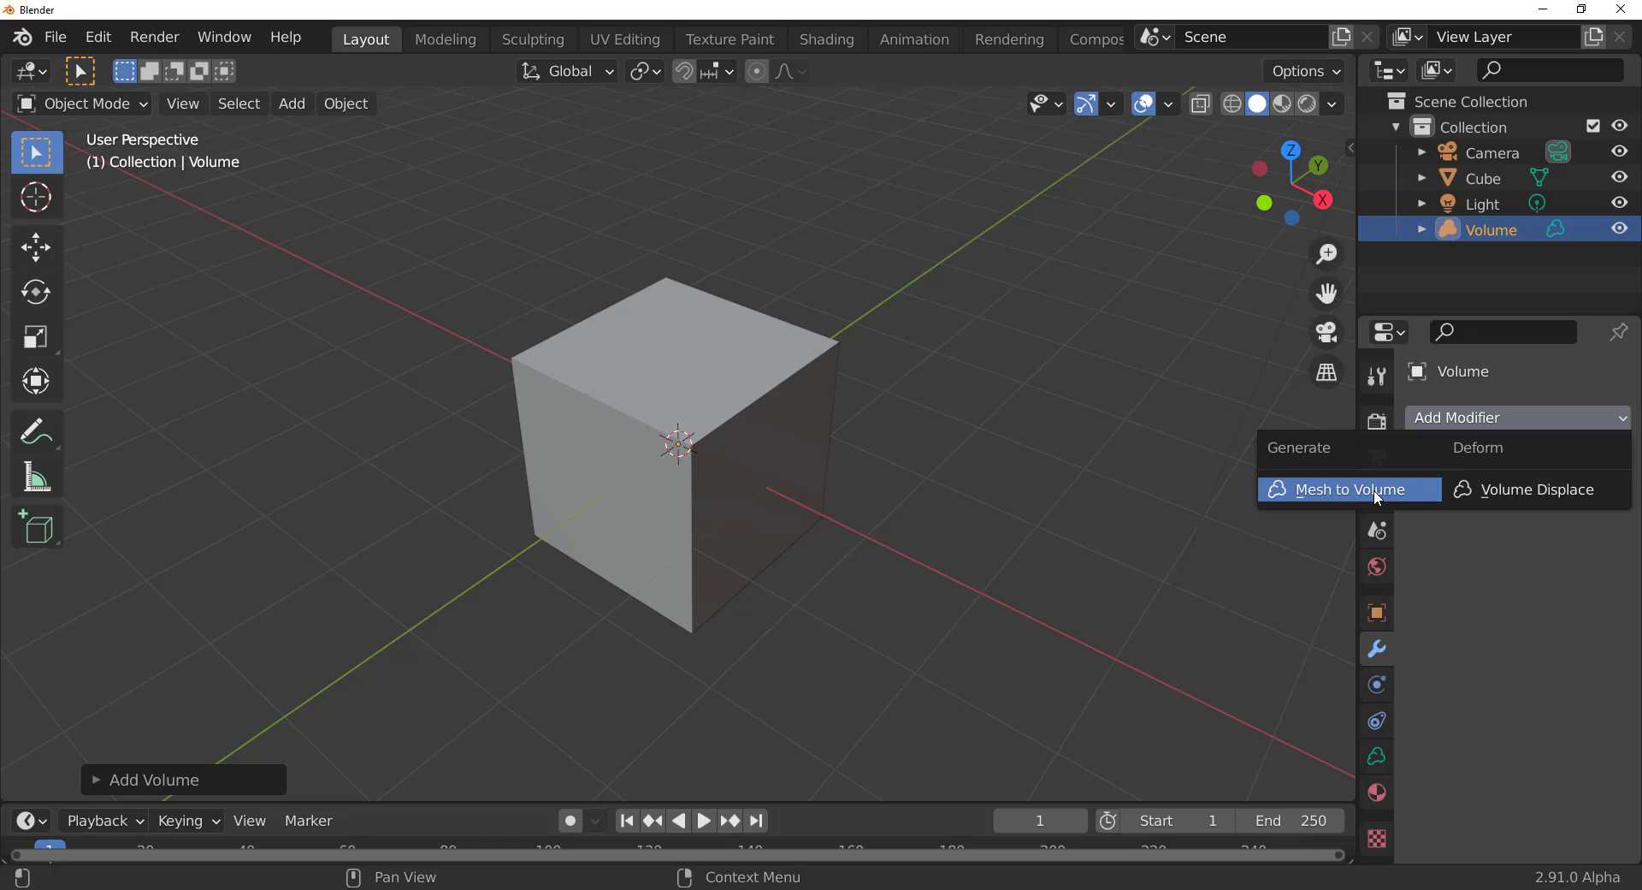
pyautogui.click(1373, 494)
pyautogui.click(1613, 499)
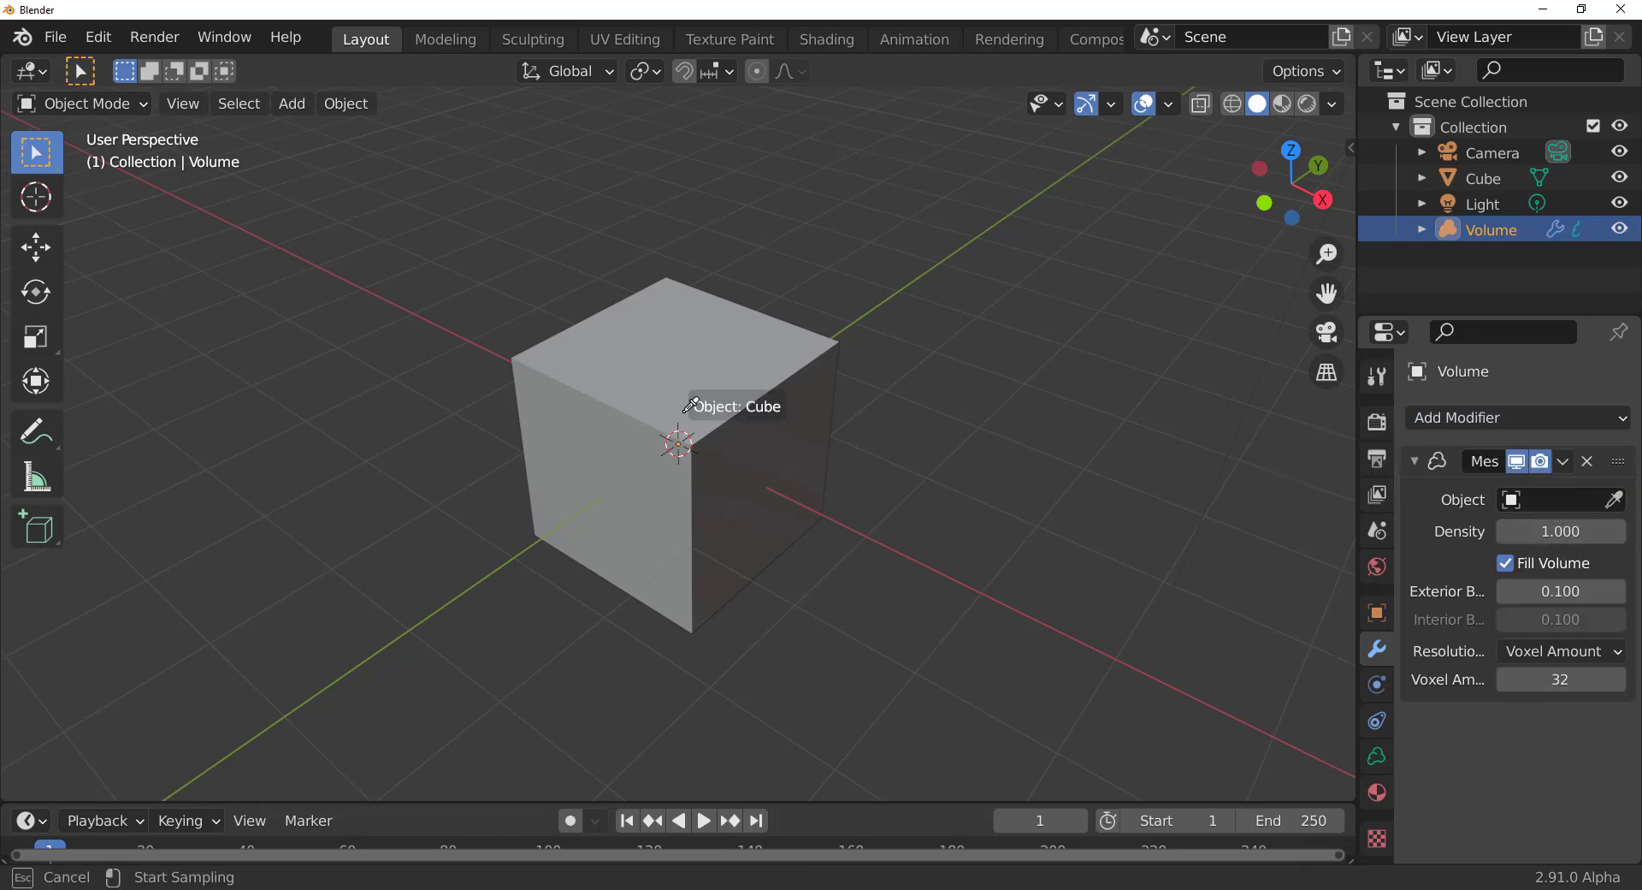
pyautogui.click(701, 401)
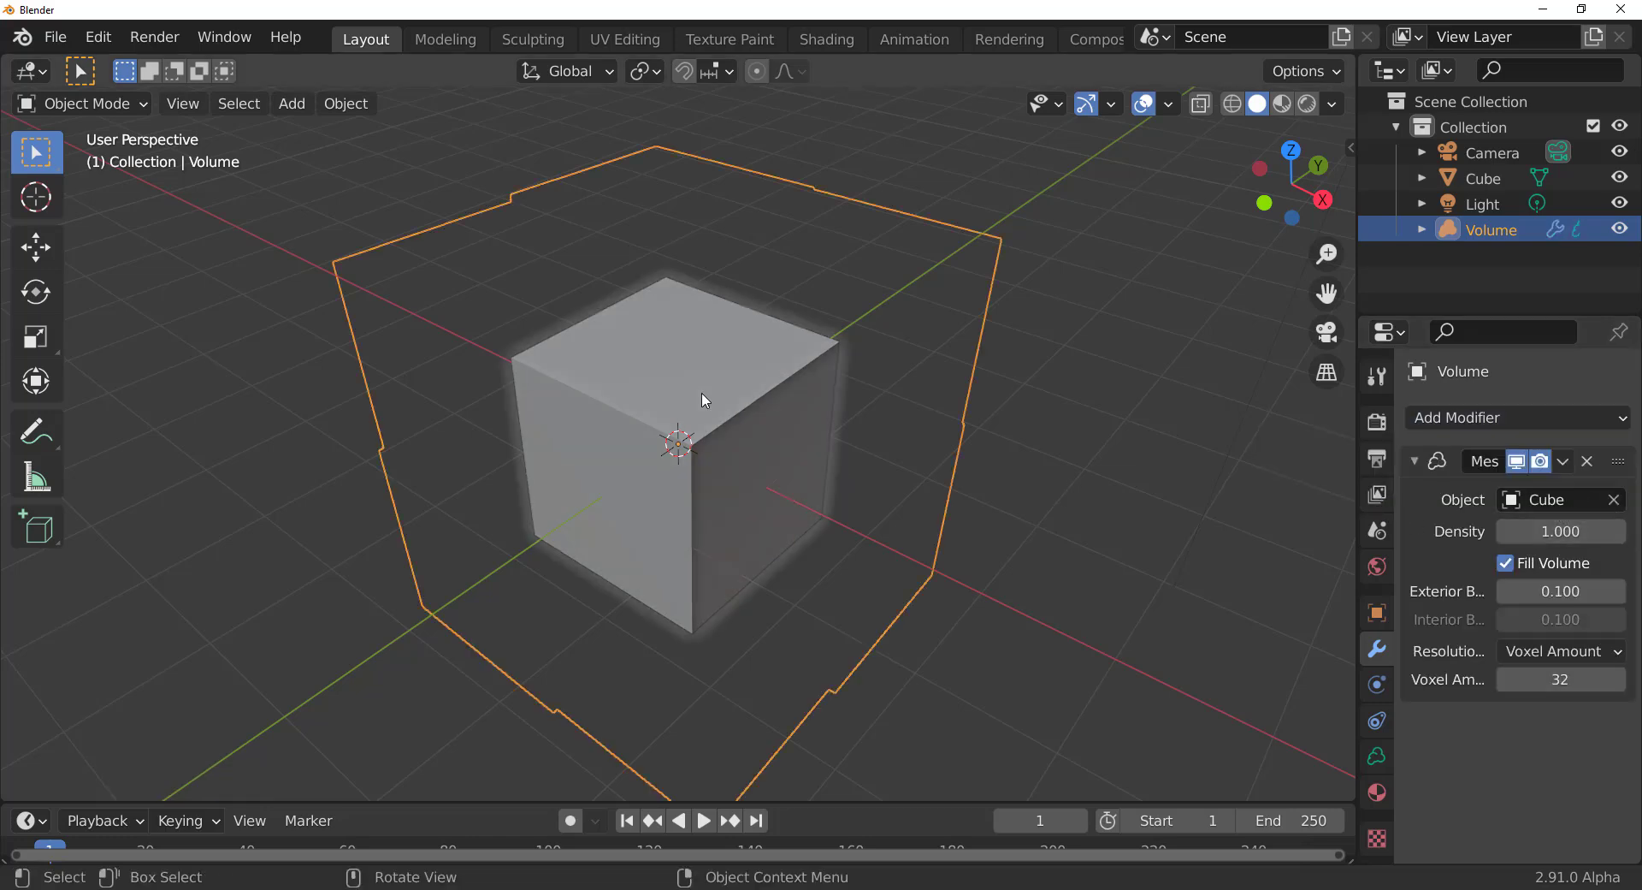
# - Add a Volume Displace modifier to the volume with a new texture of type Voronoi
pyautogui.click(1531, 419)
pyautogui.click(1525, 489)
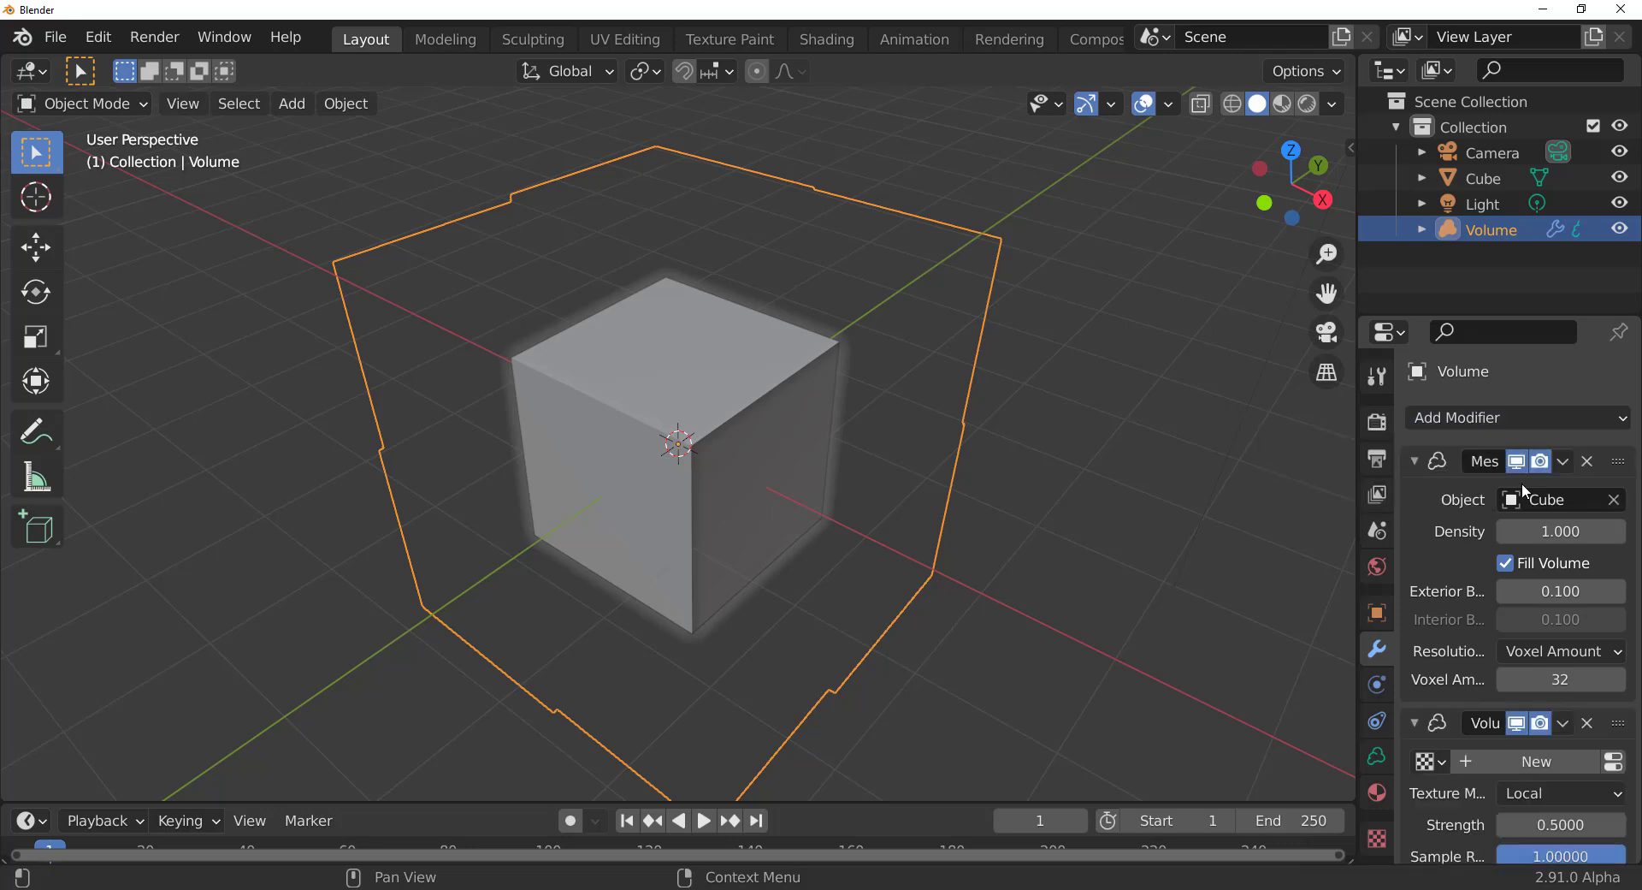
pyautogui.scroll(-3, 1518, 599)
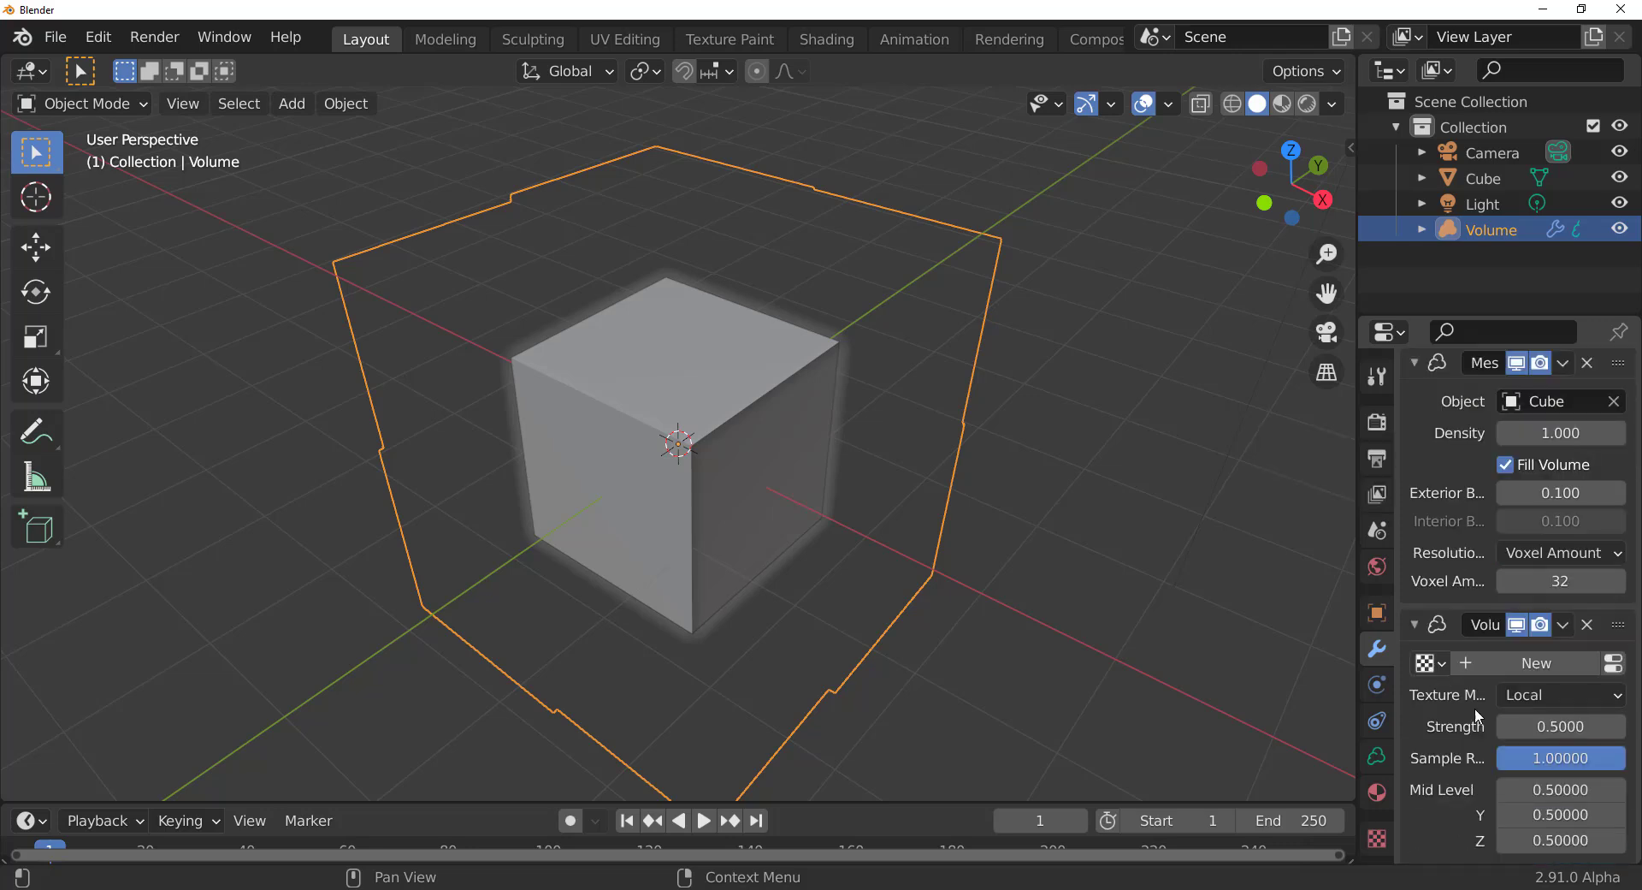
pyautogui.click(1523, 673)
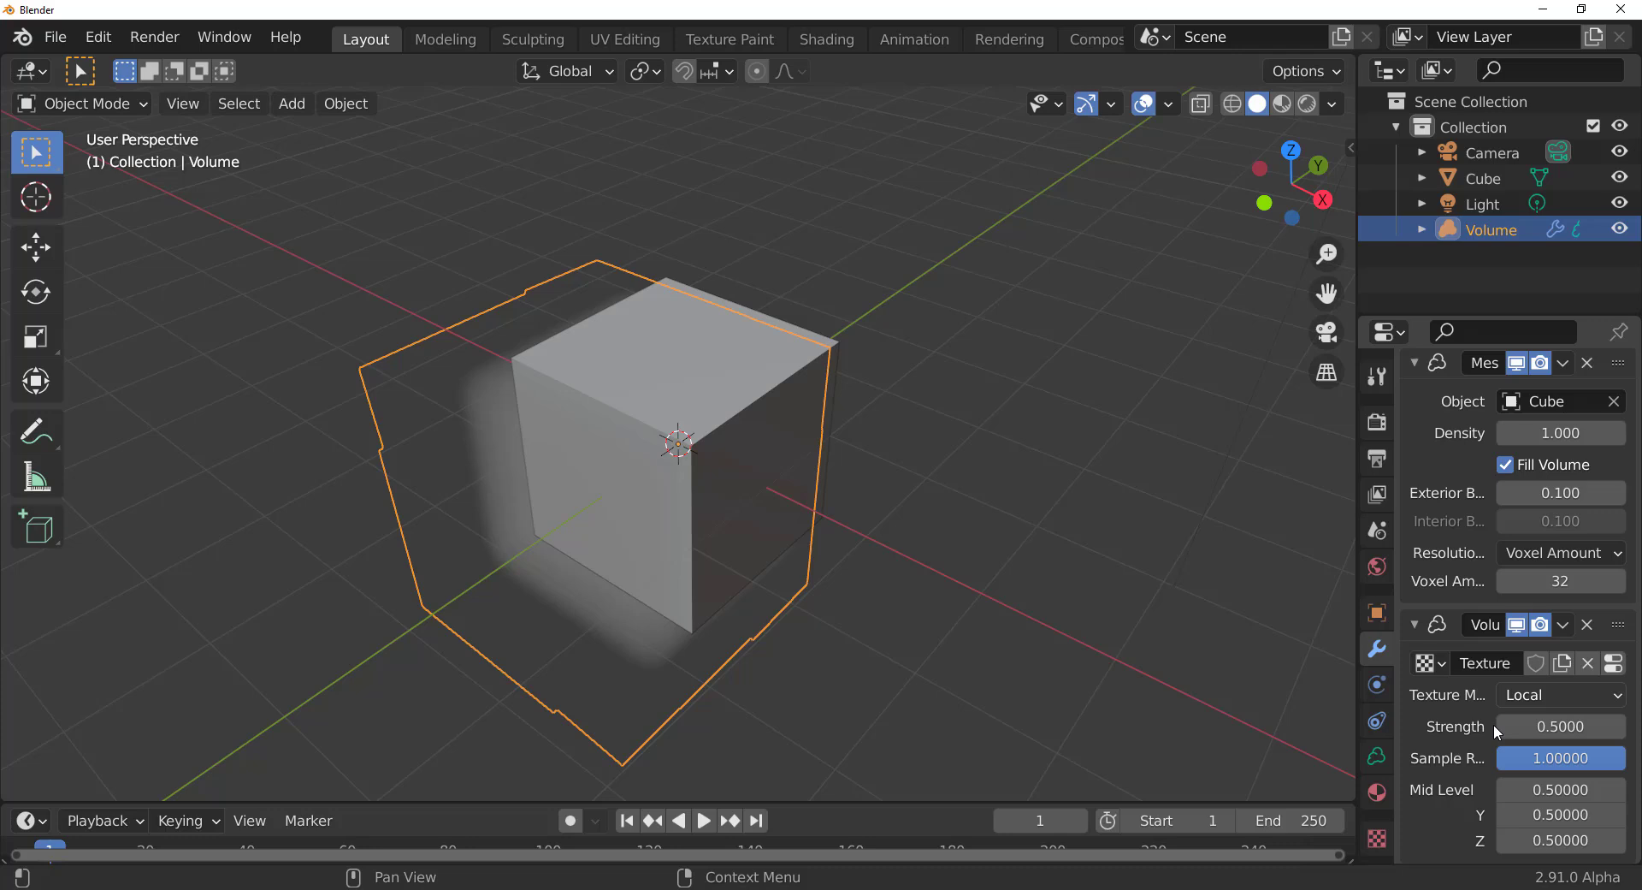
pyautogui.click(1377, 840)
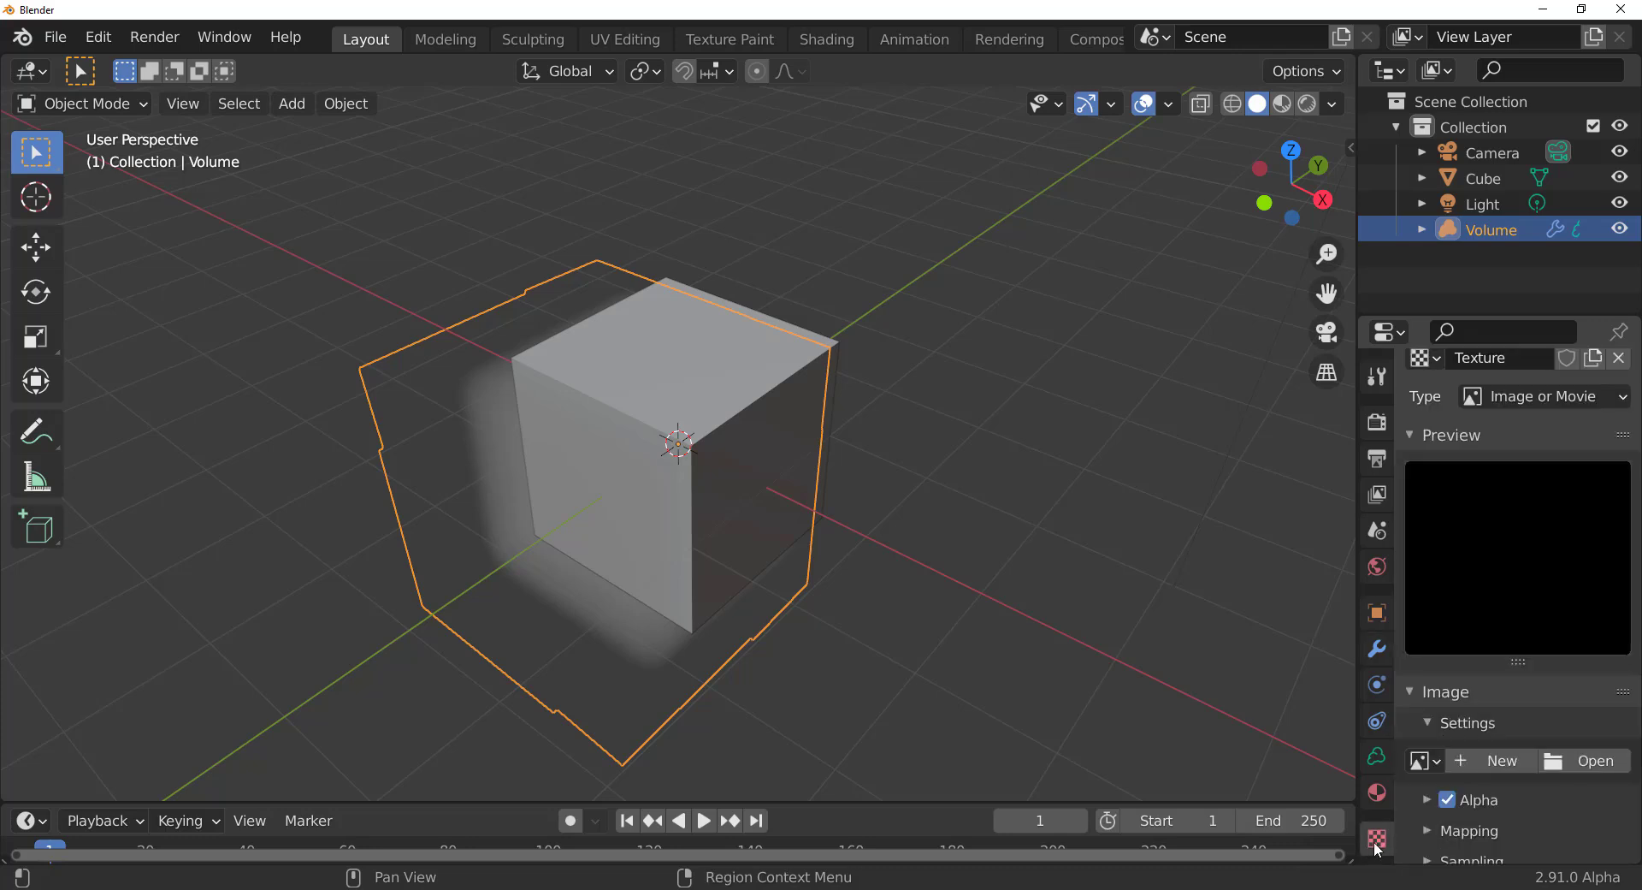
pyautogui.click(1540, 398)
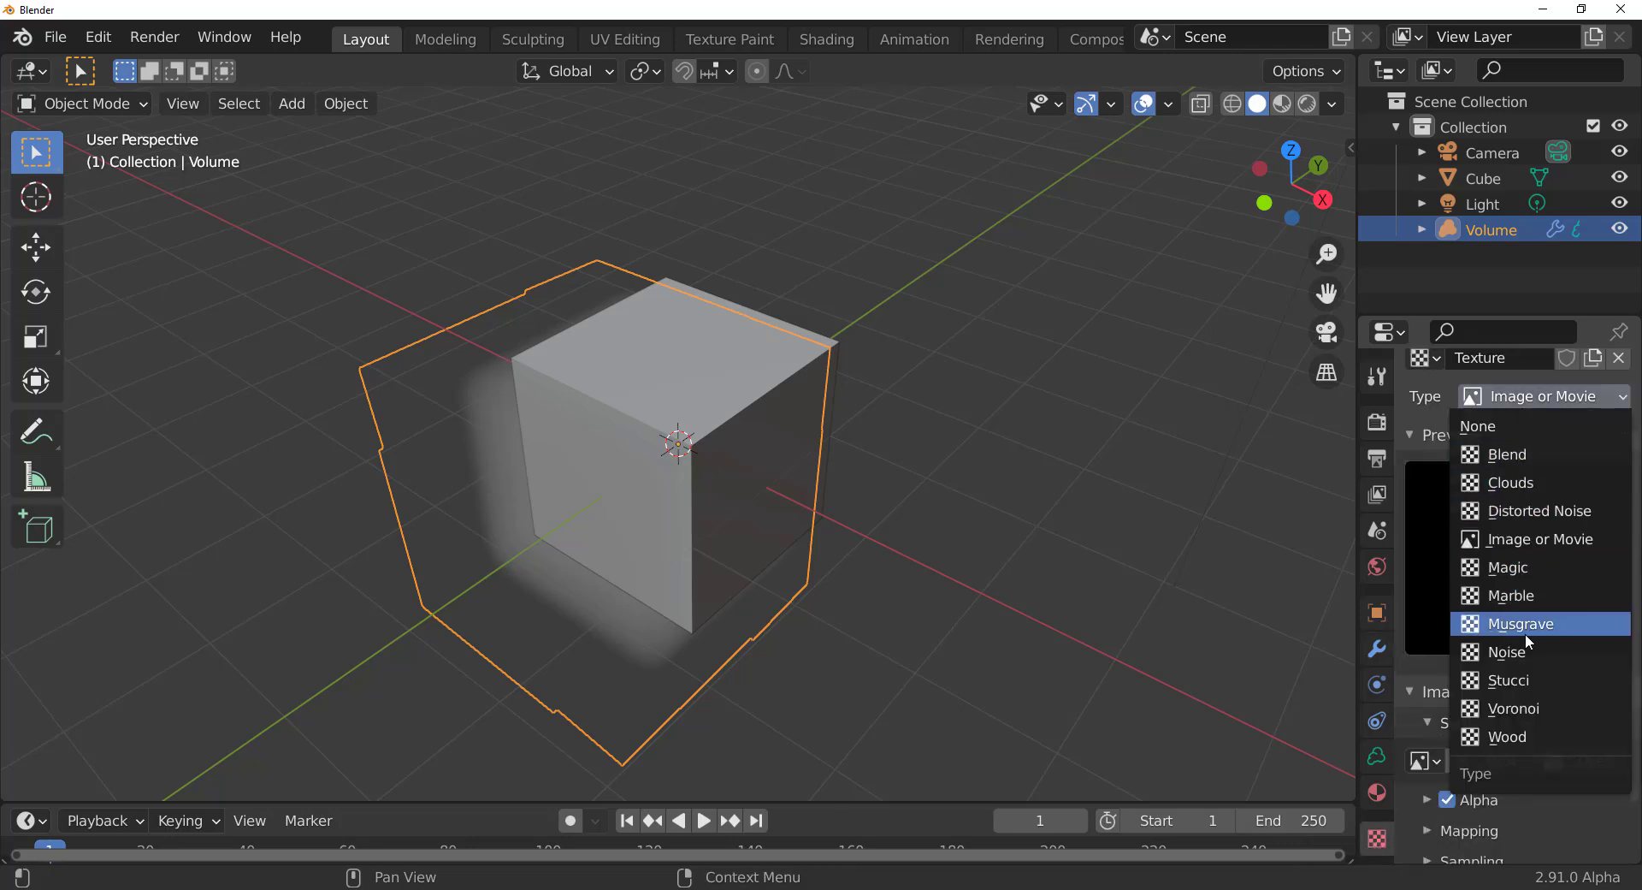
pyautogui.click(1525, 712)
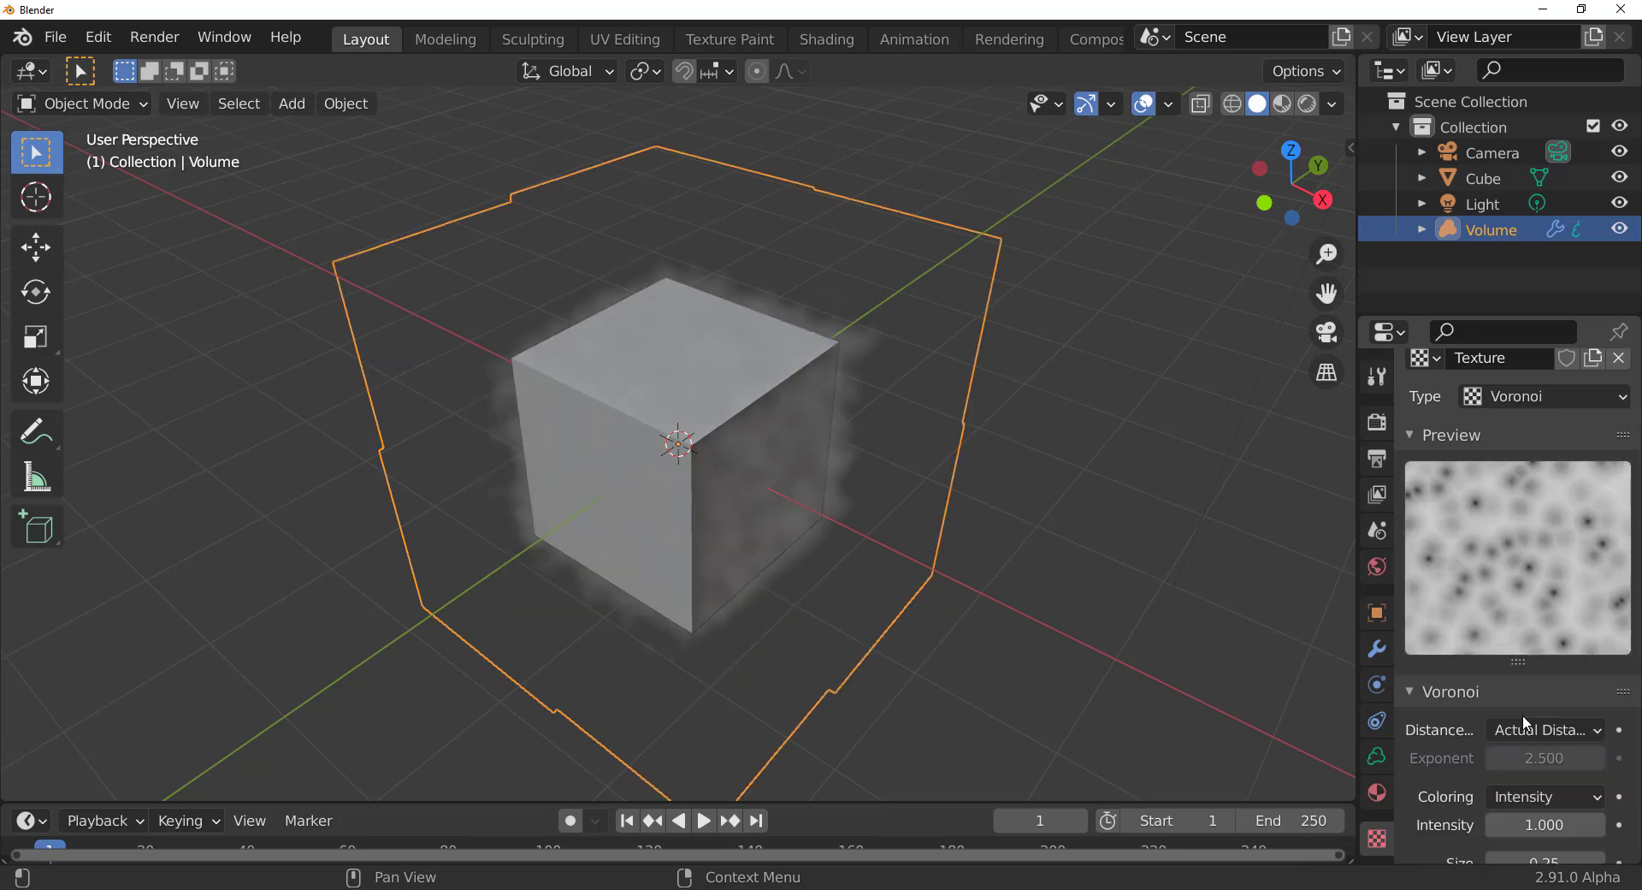
# - Widen the properties area, hide the Cube and inspect the displaced volume from the side and up close
pyautogui.moveTo(1357, 599); pyautogui.dragTo(1213, 588)
pyautogui.click(1620, 177)
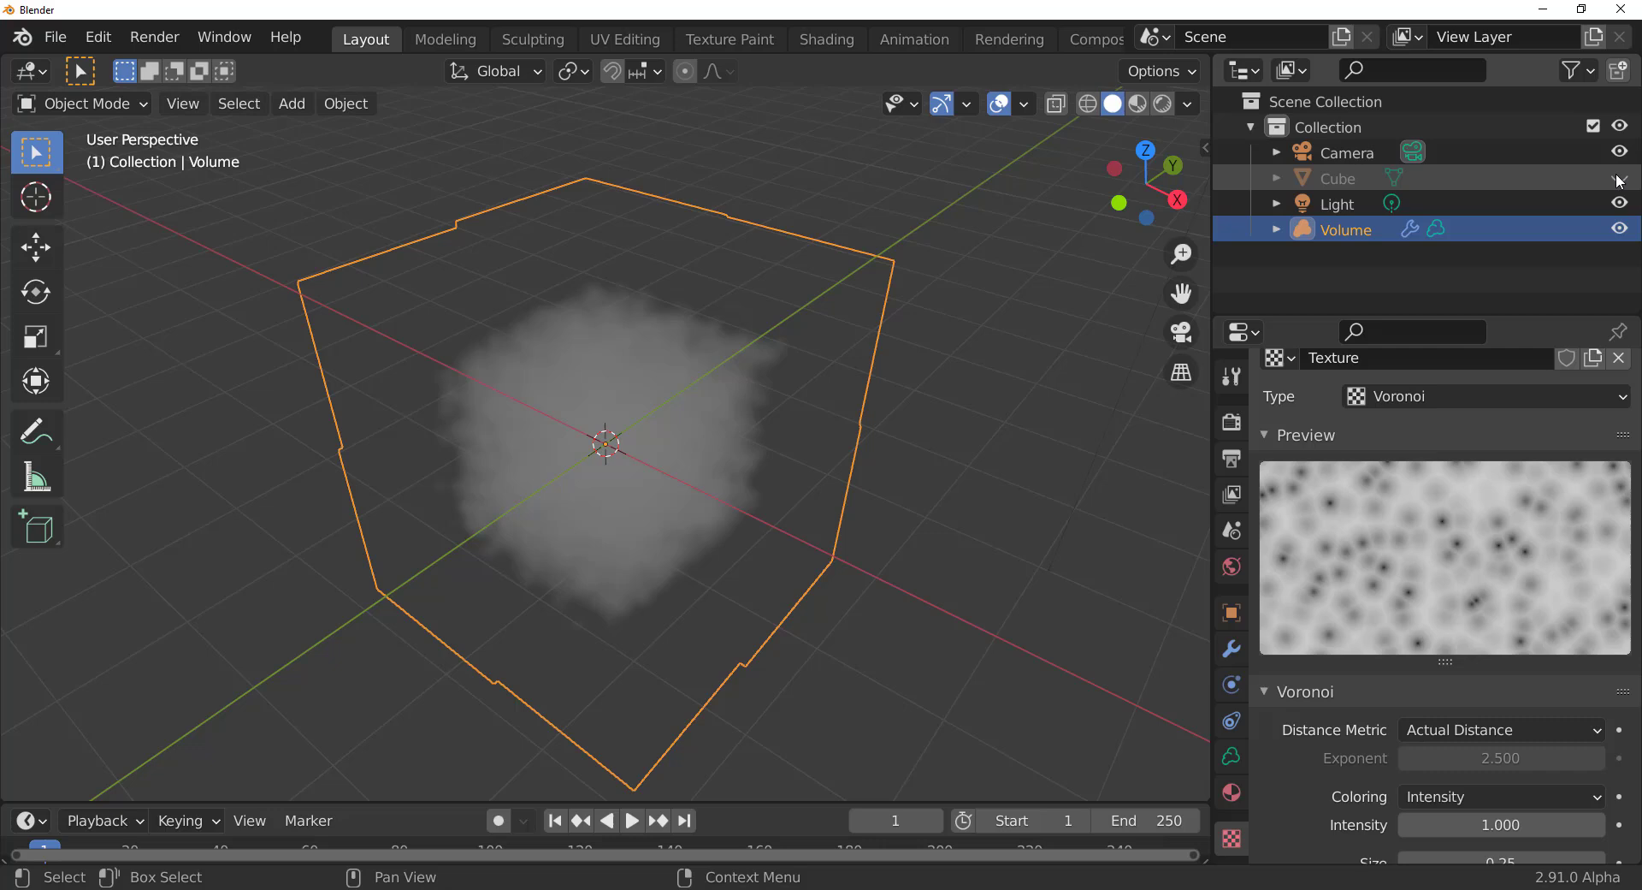
pyautogui.moveTo(761, 496); pyautogui.dragTo(716, 434, button='middle')
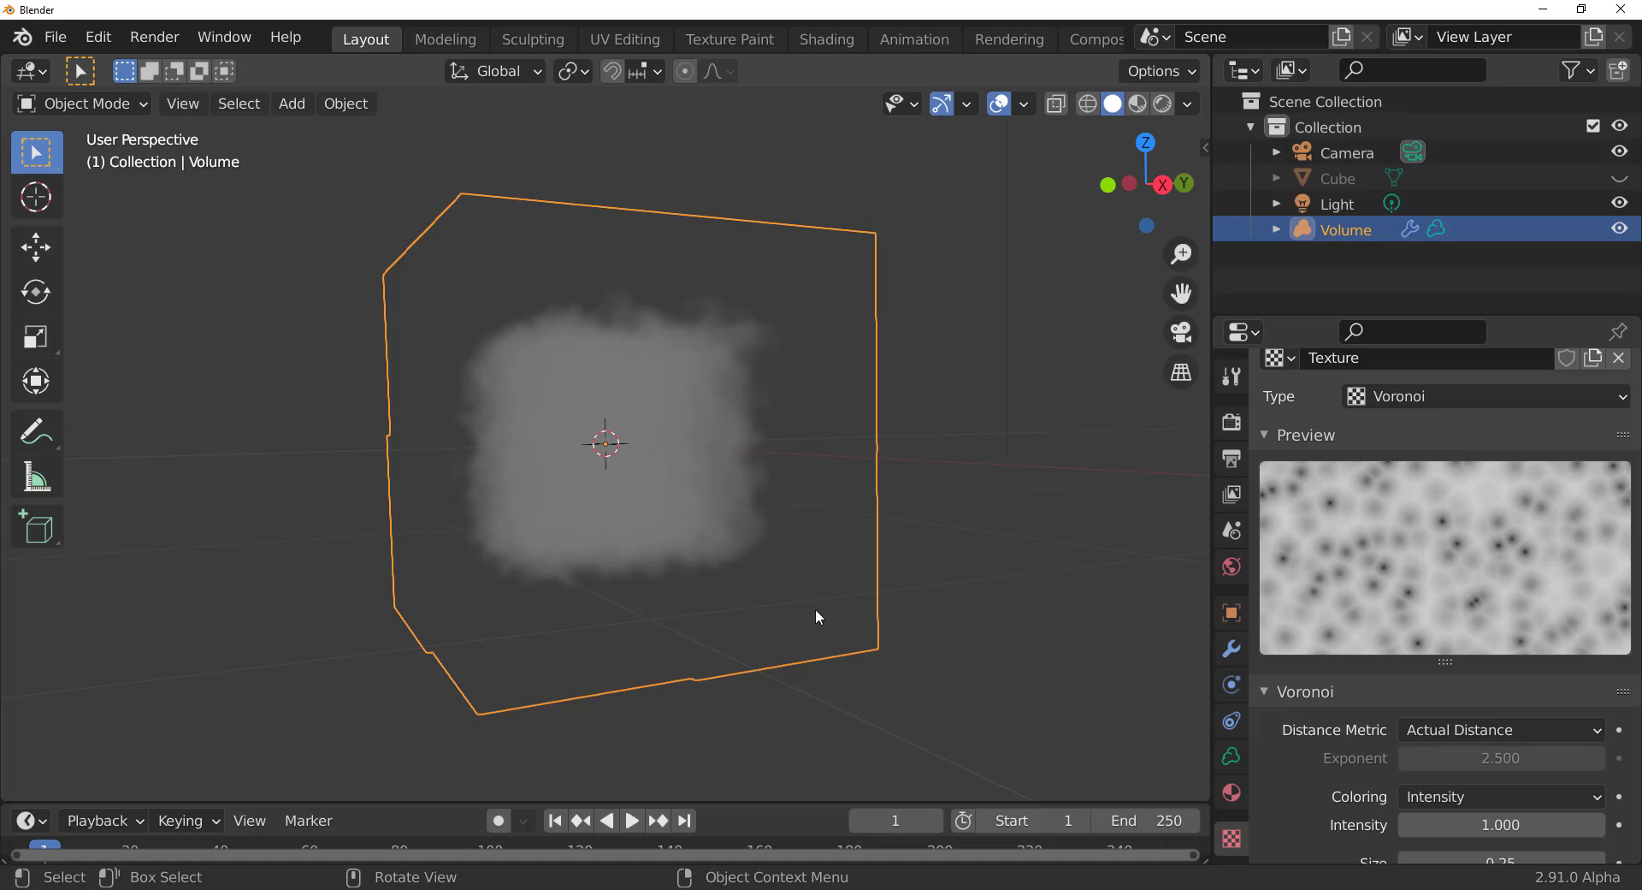
pyautogui.moveTo(815, 608); pyautogui.dragTo(850, 630, button='middle')
pyautogui.scroll(6, 517, 469)
pyautogui.scroll(2, 527, 483)
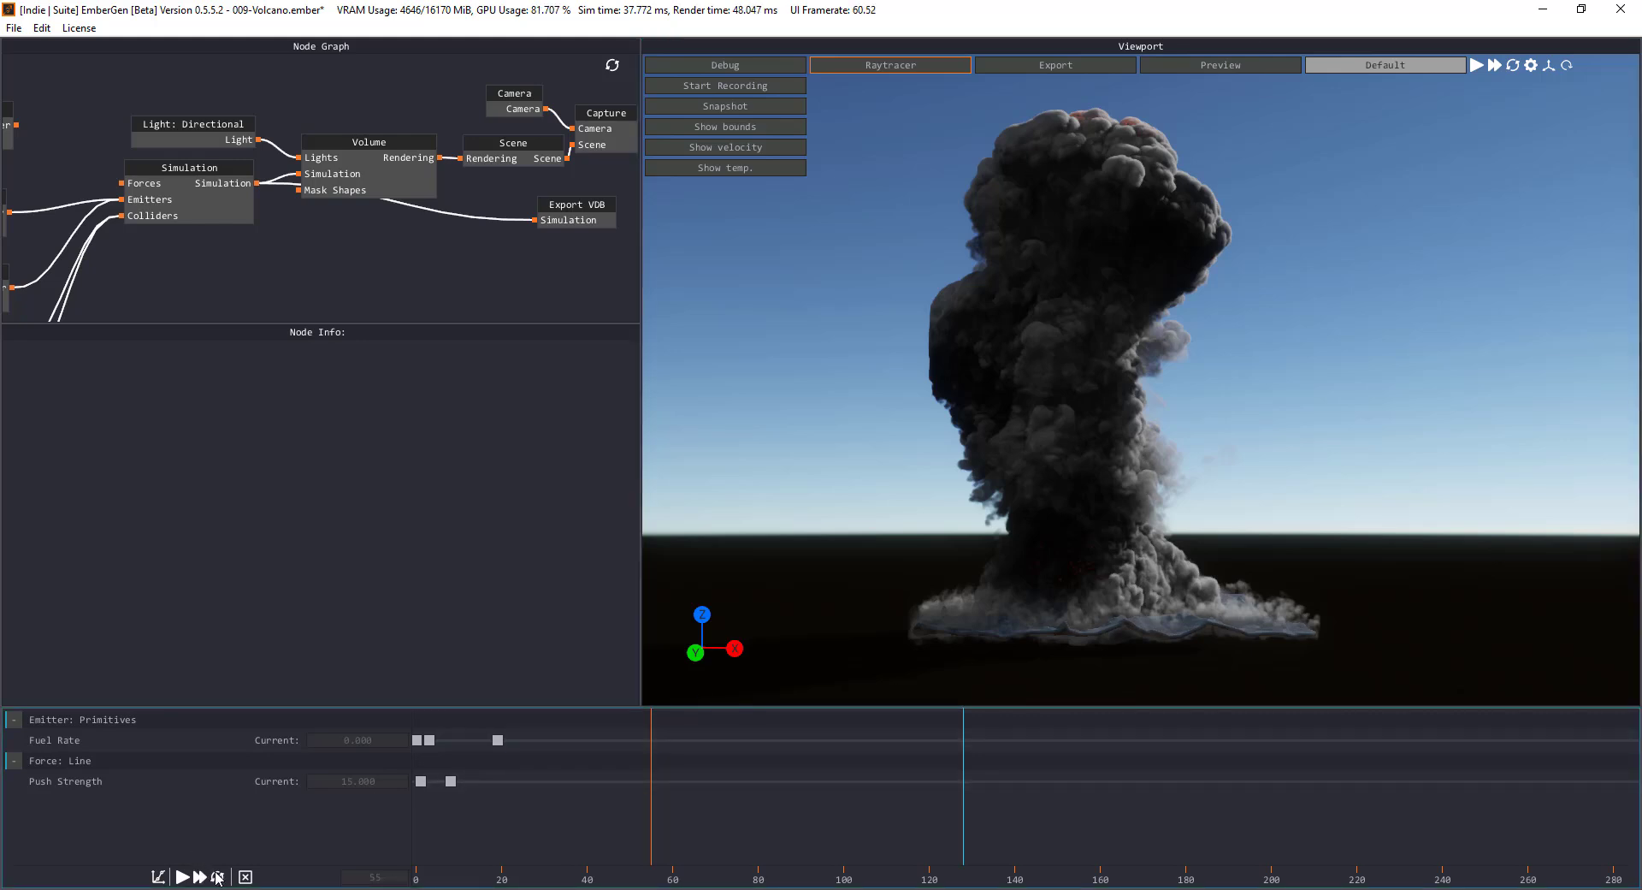
# - Switch to EmberGen, play the volcano smoke simulation, and replay it from the start at a closer angle before pausing
pyautogui.click(182, 877)
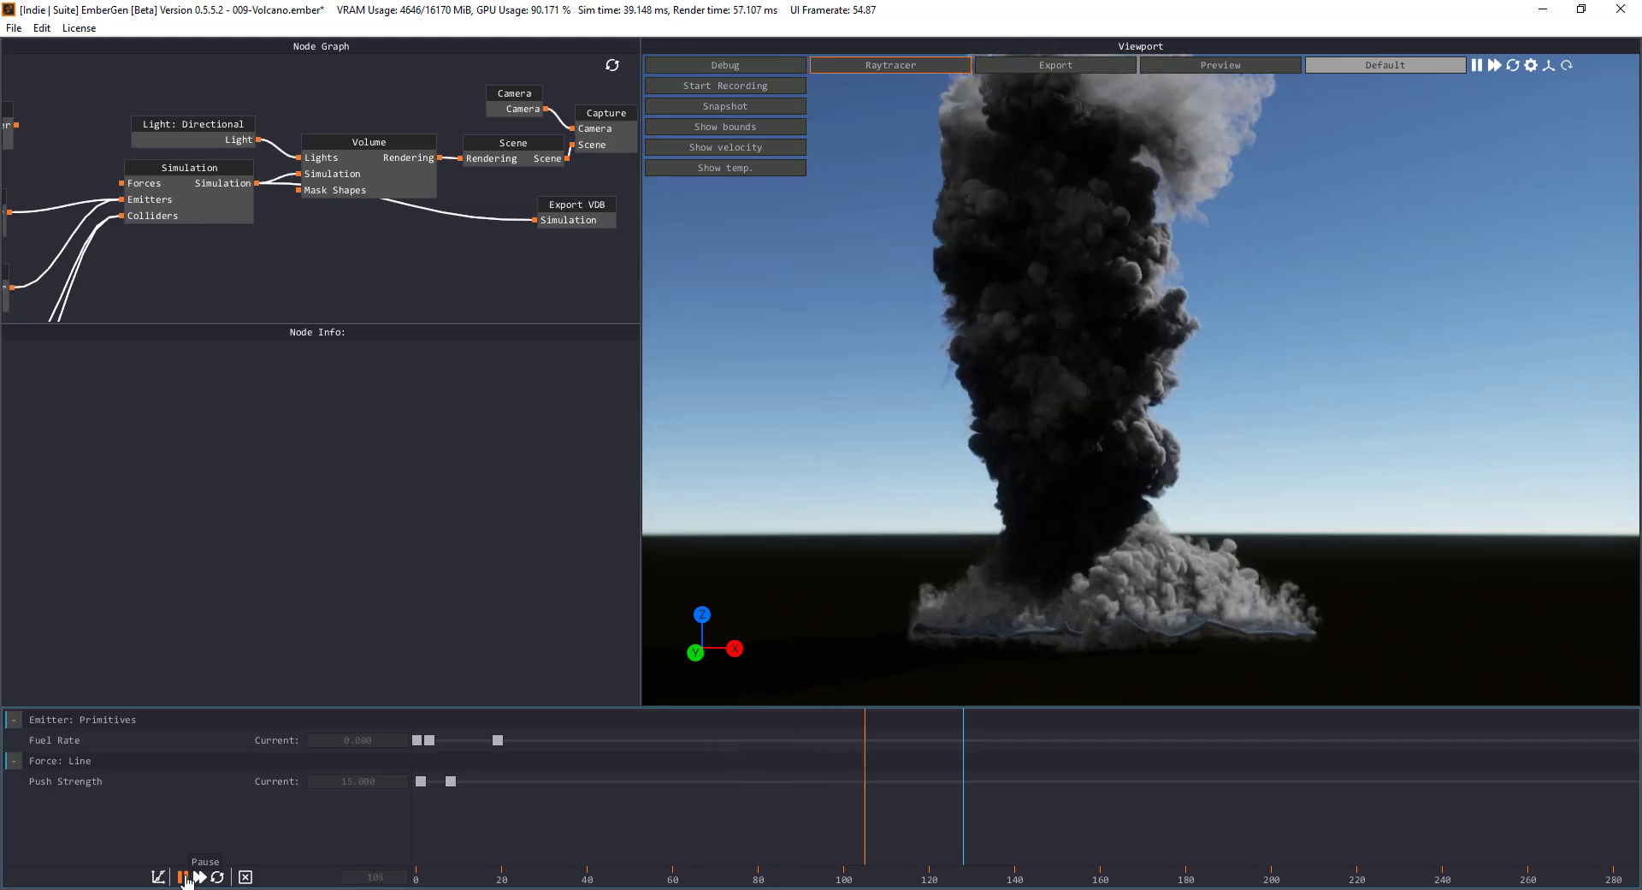
pyautogui.click(183, 877)
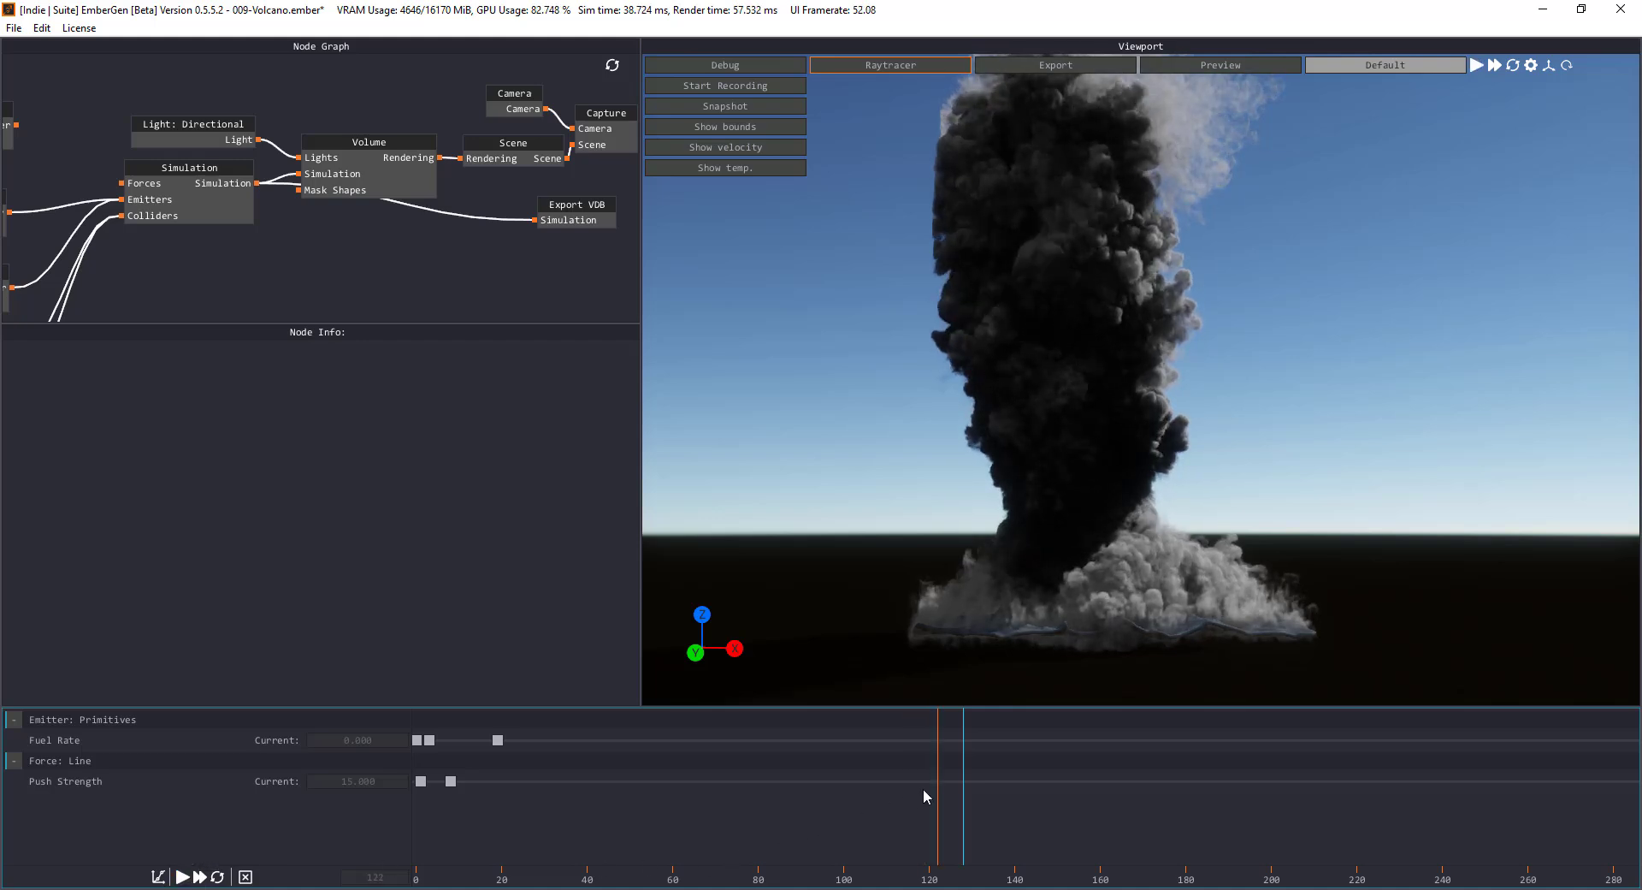
pyautogui.moveTo(1018, 451); pyautogui.dragTo(1111, 598)
pyautogui.click(217, 877)
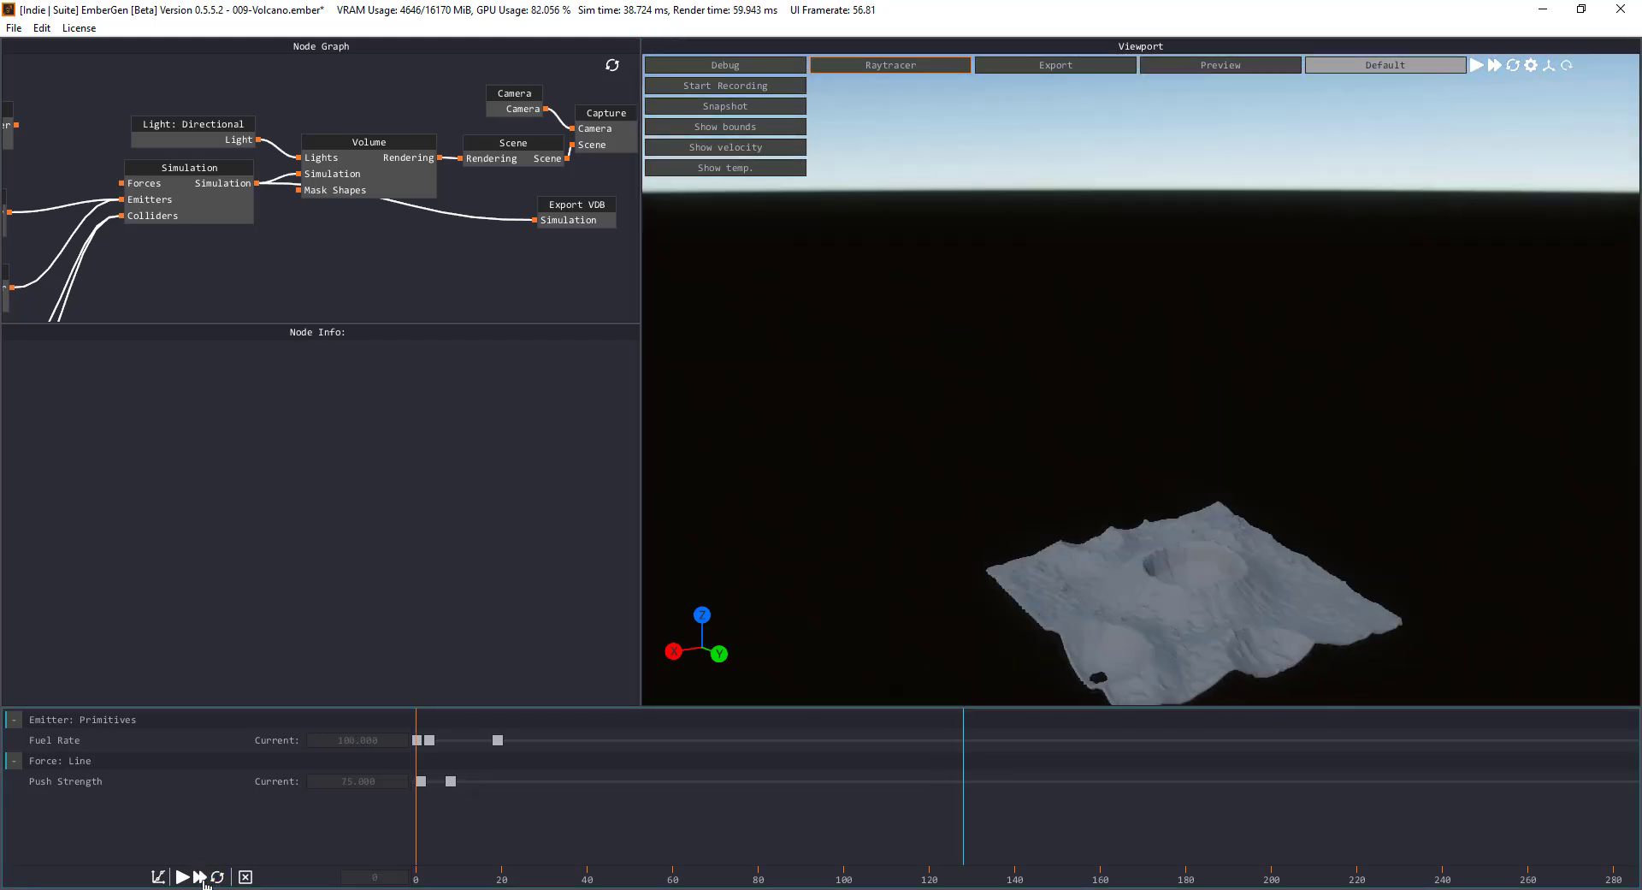
pyautogui.click(183, 876)
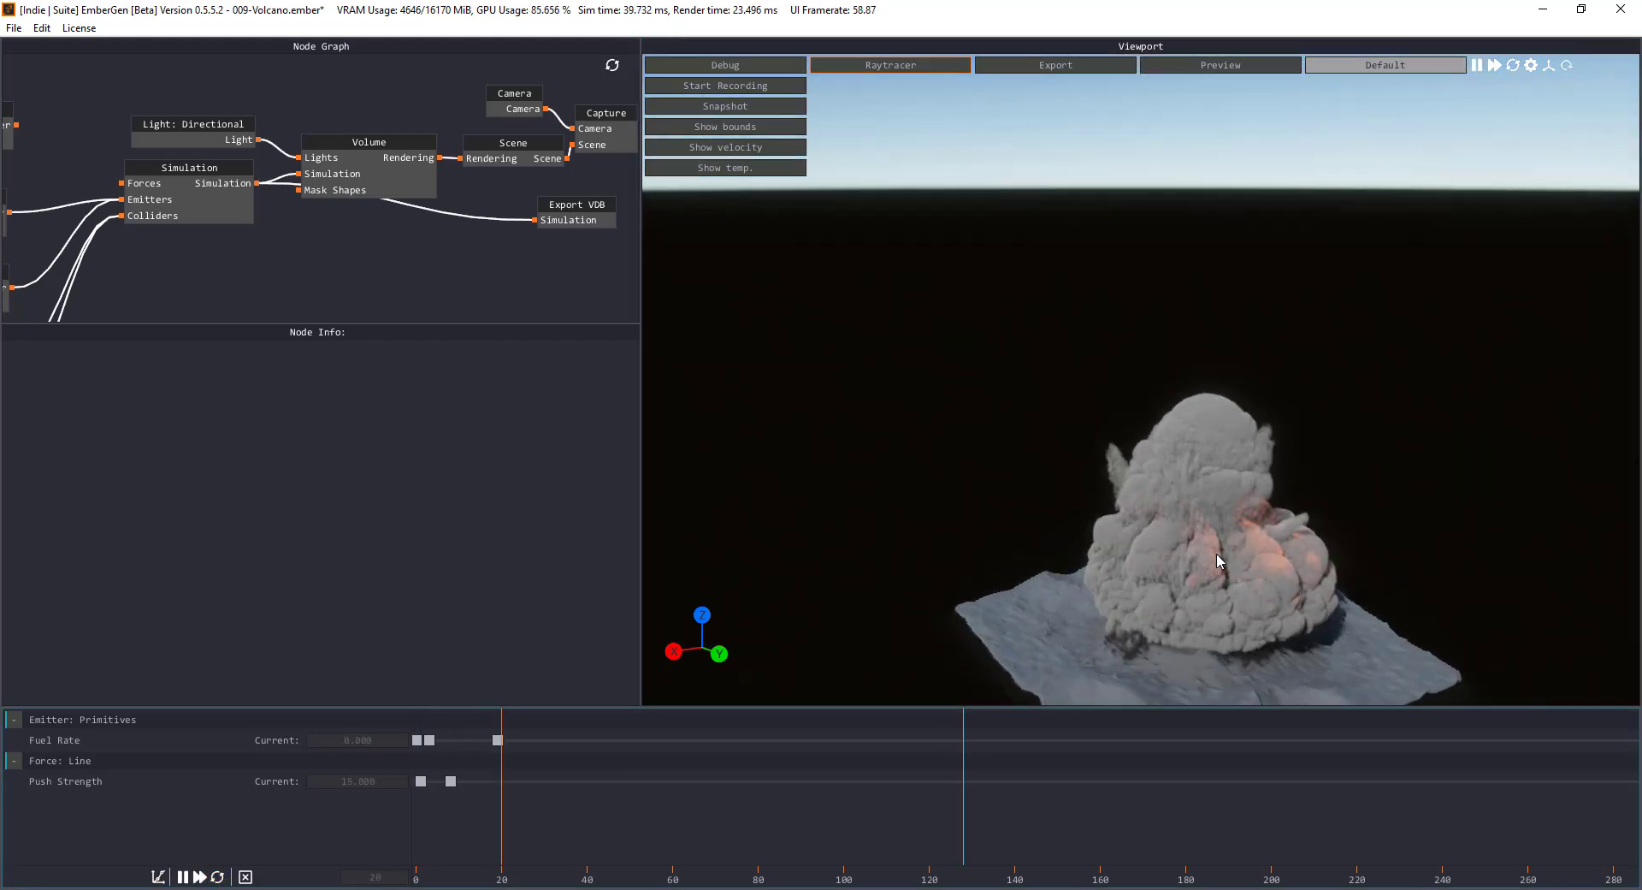
pyautogui.moveTo(1217, 559); pyautogui.dragTo(1232, 510)
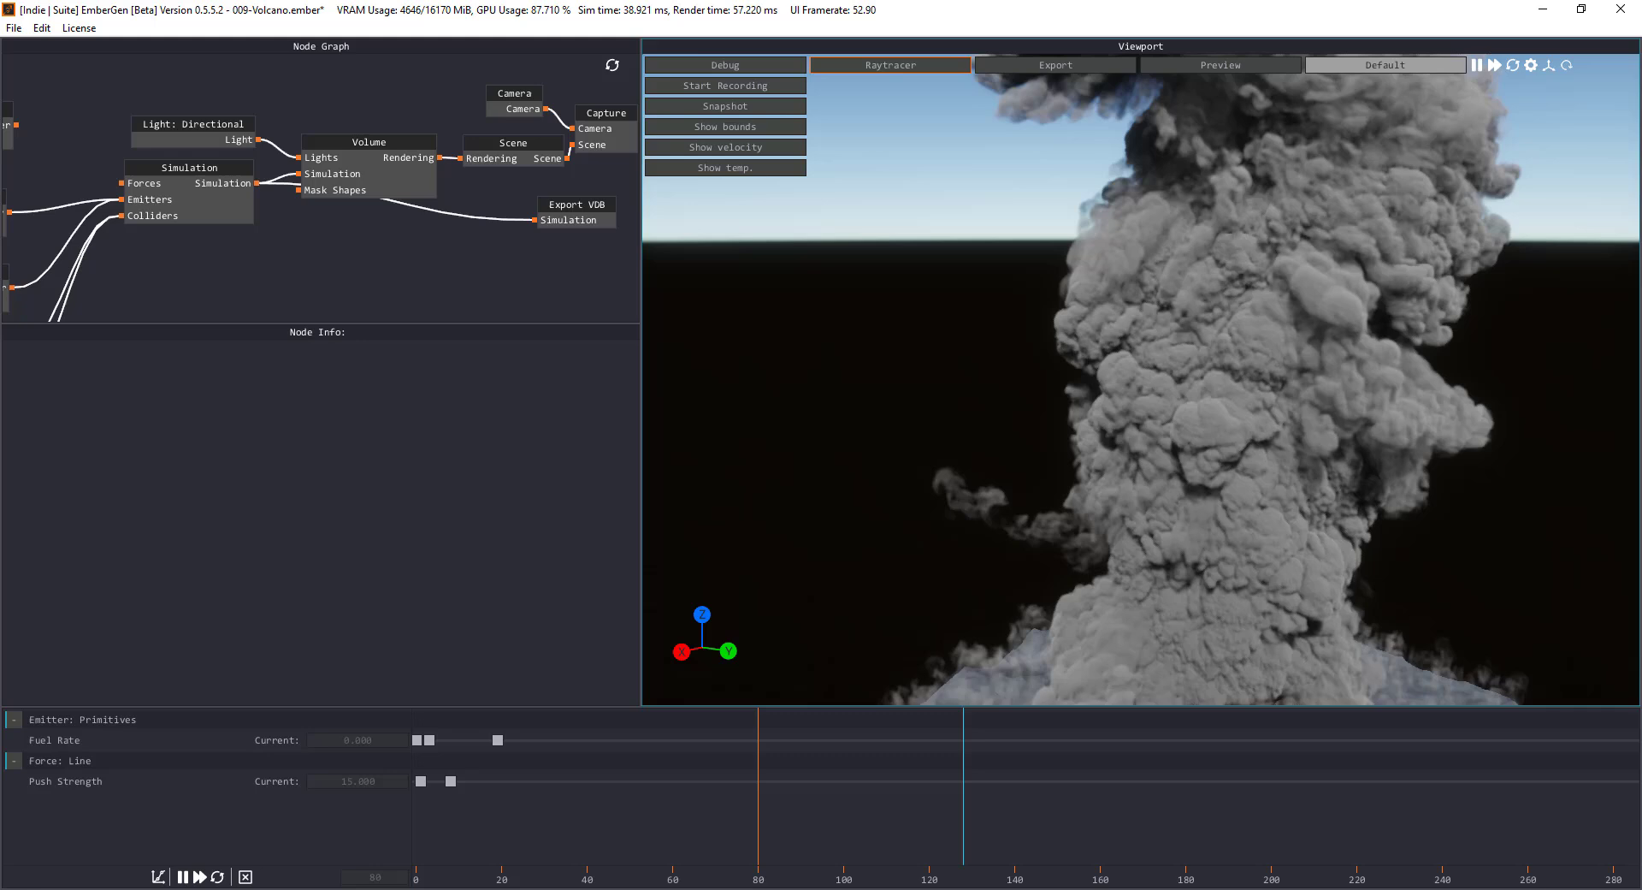
pyautogui.click(182, 876)
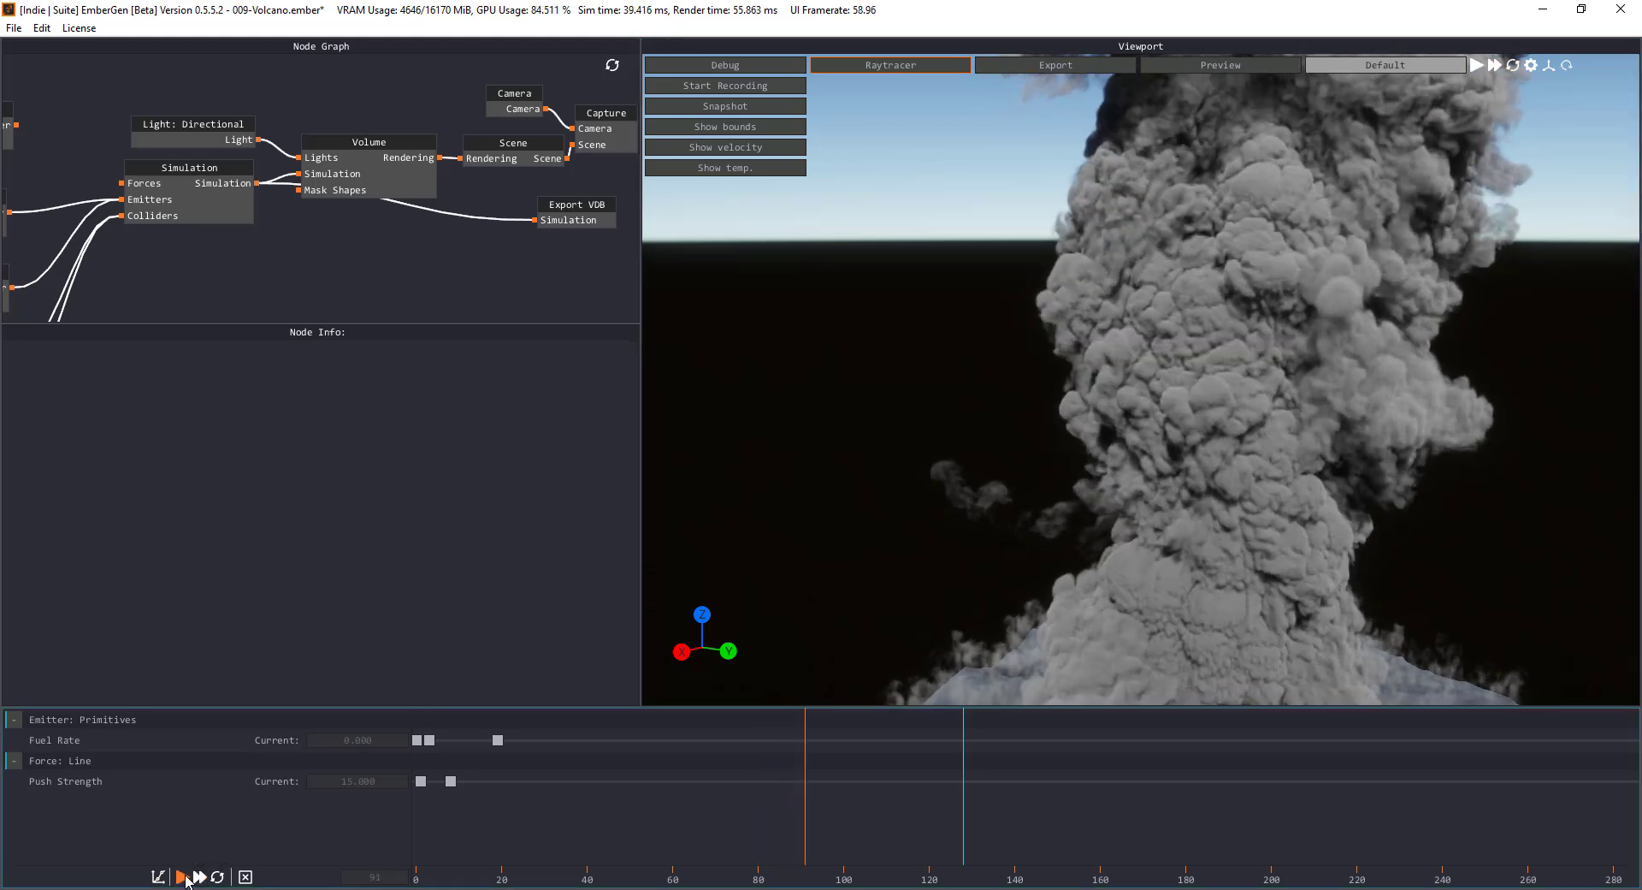
# - Start a new EmberGen project without saving the volcano scene, and play and pause its default fire simulation
pyautogui.click(14, 28)
pyautogui.click(53, 47)
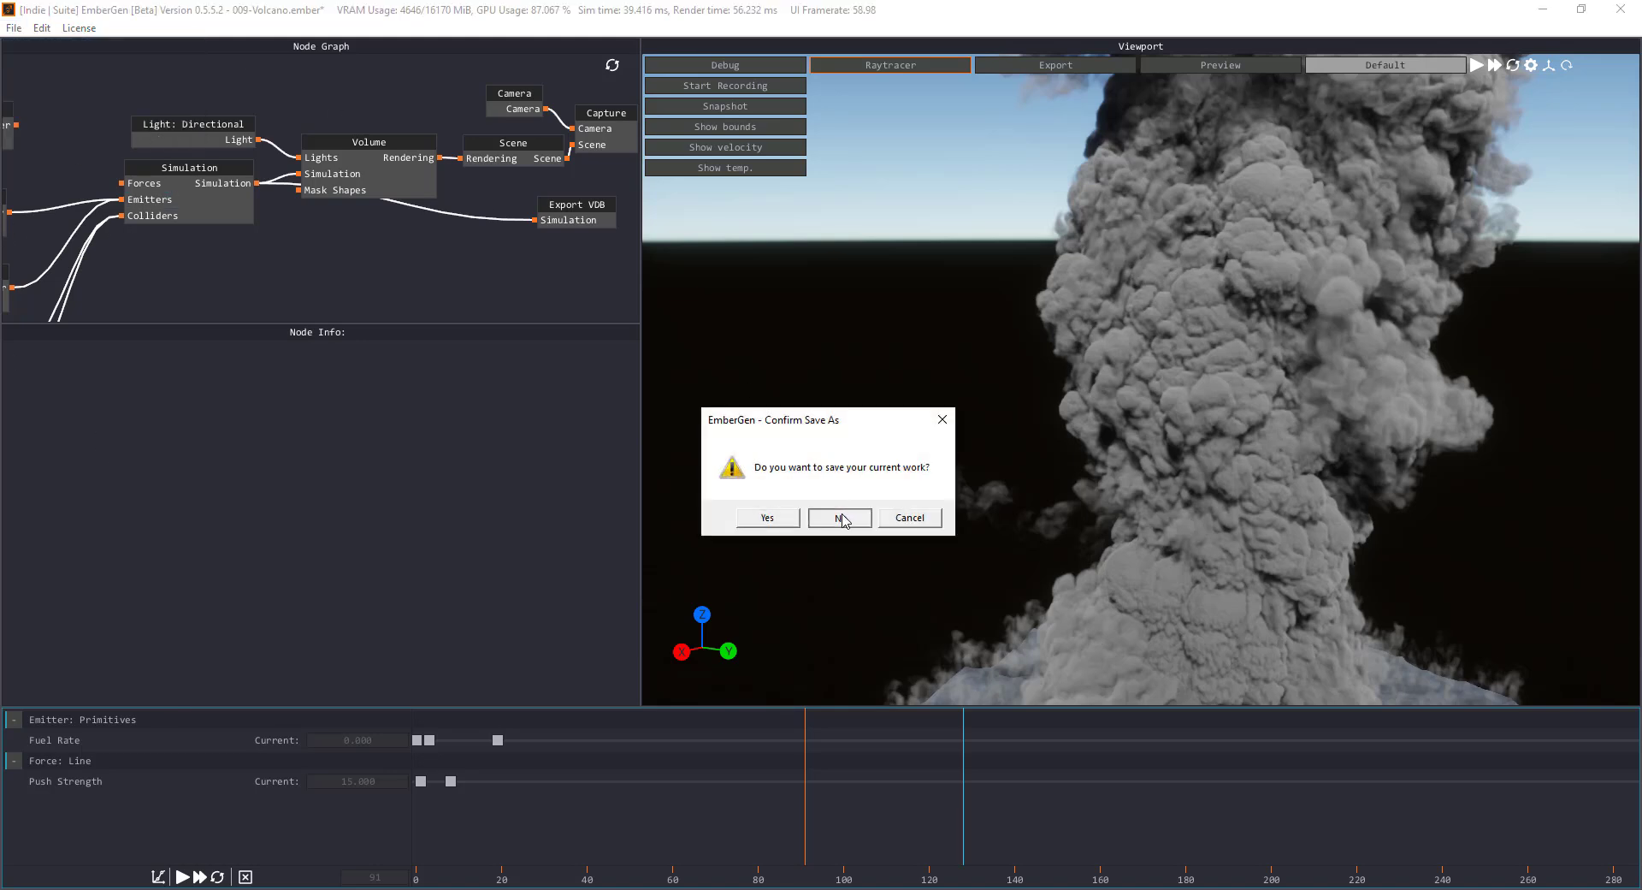
pyautogui.click(769, 517)
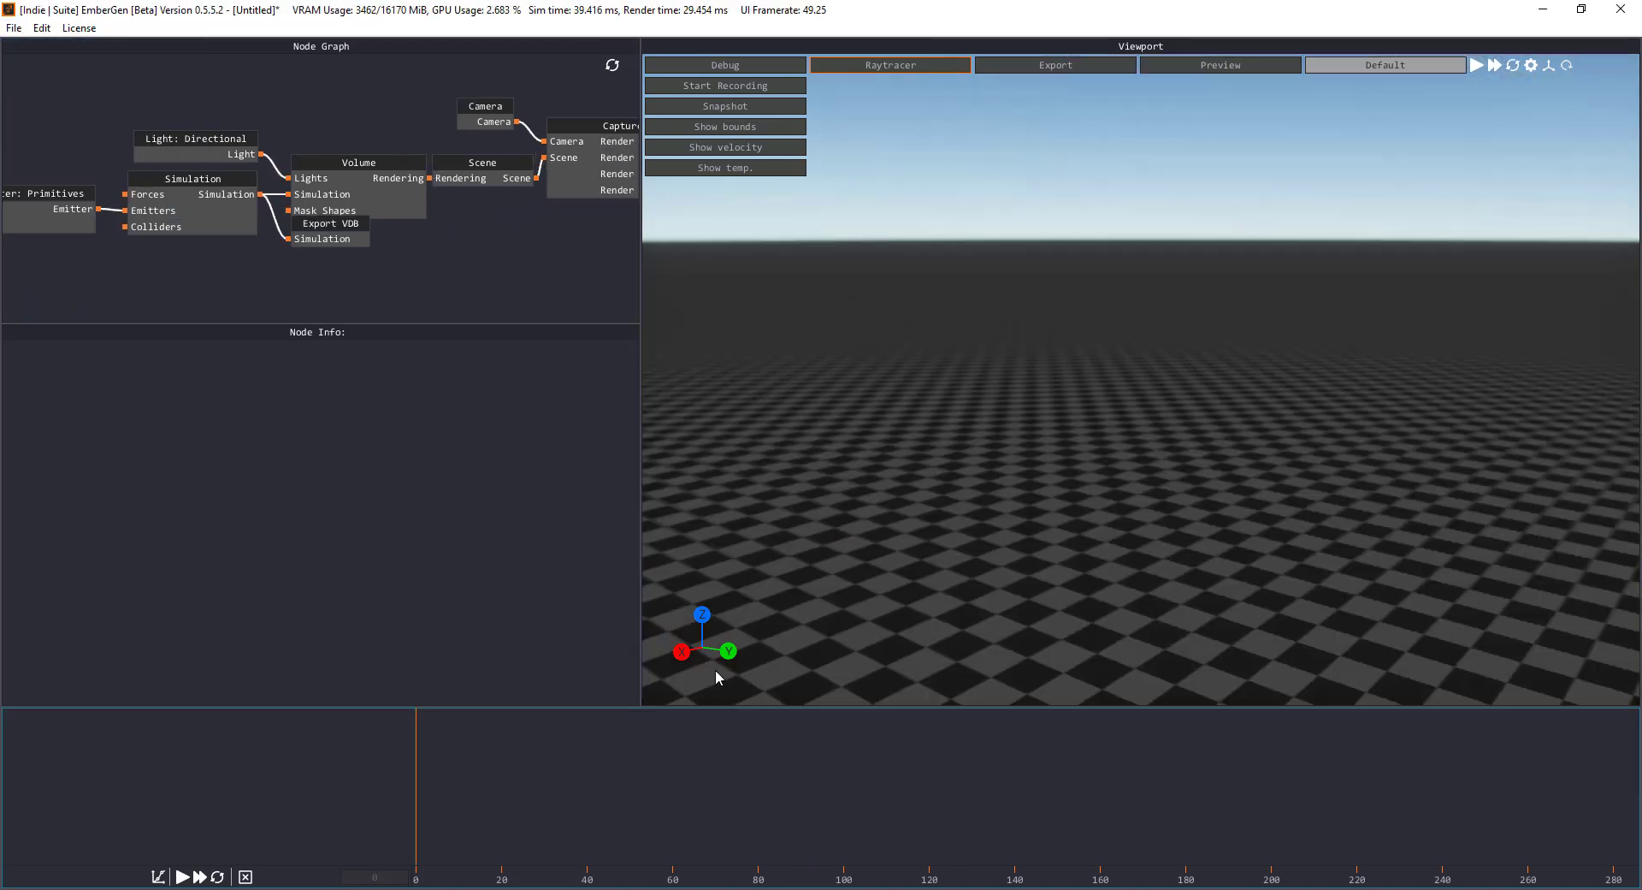
pyautogui.click(182, 877)
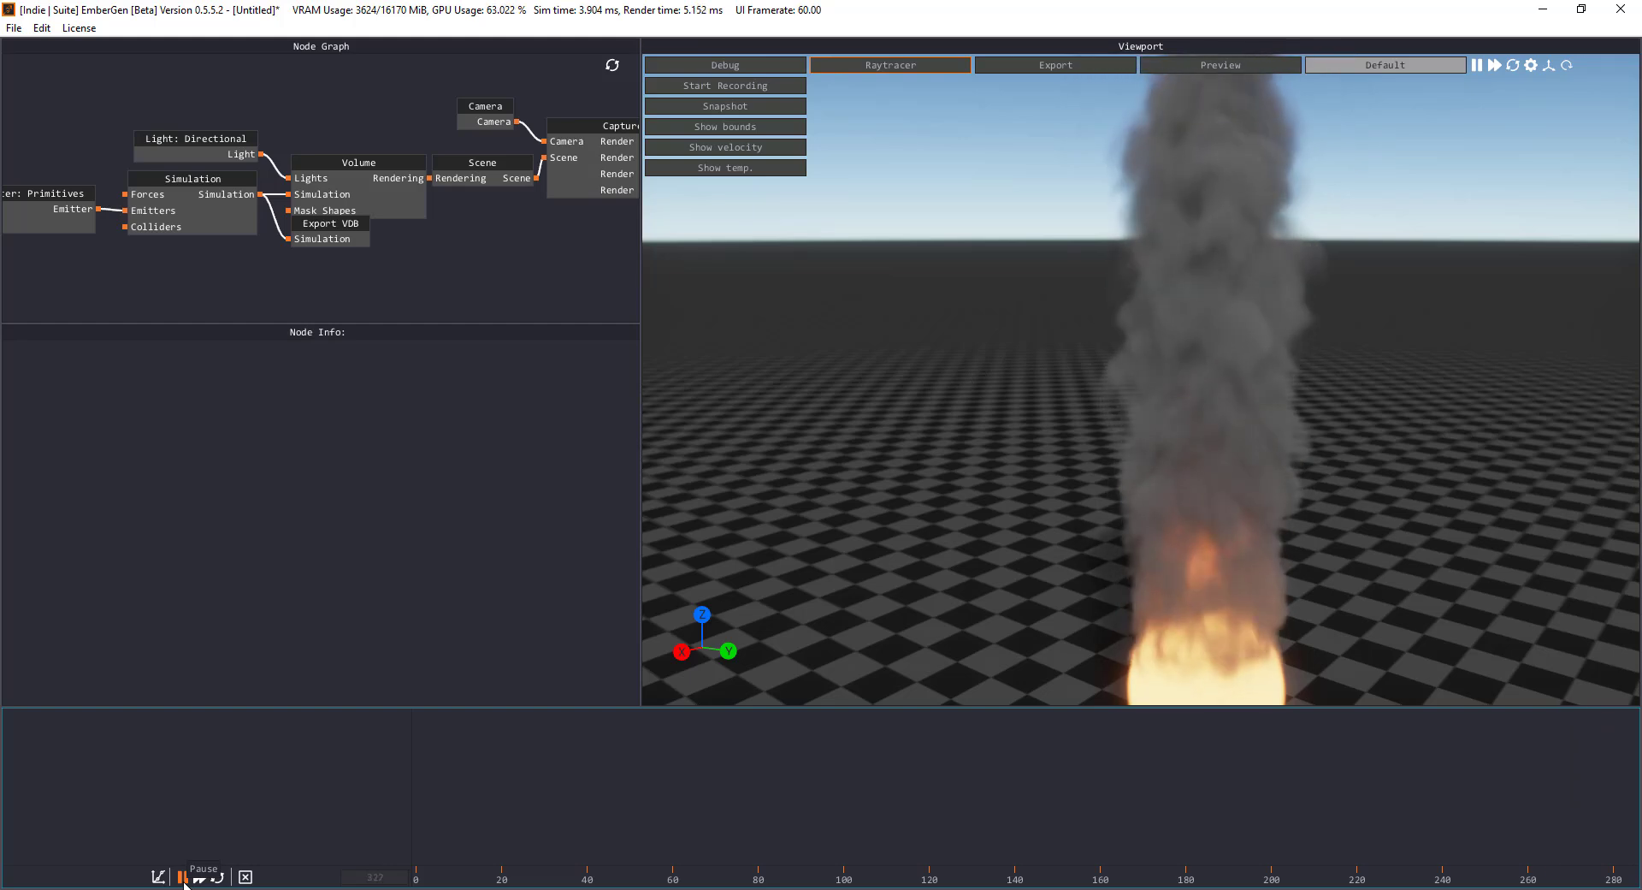
pyautogui.click(182, 877)
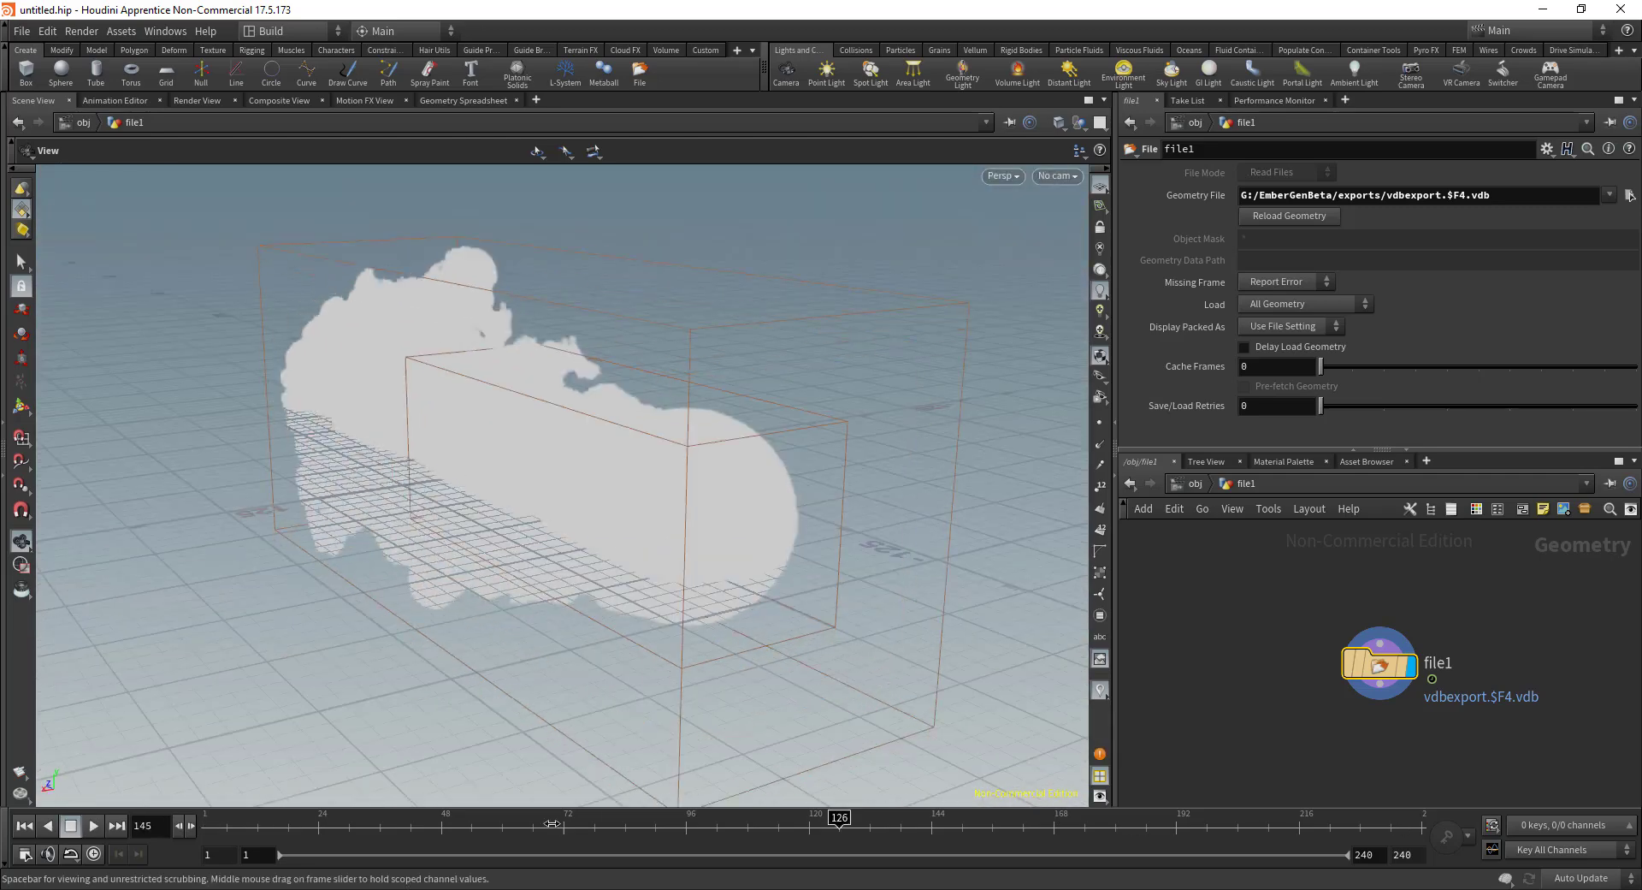
# - Switch to Houdini, connect a Transform node to file1 and set its X rotation to -90
pyautogui.click(1283, 751)
pyautogui.click(1287, 739)
pyautogui.doubleClick(1301, 260)
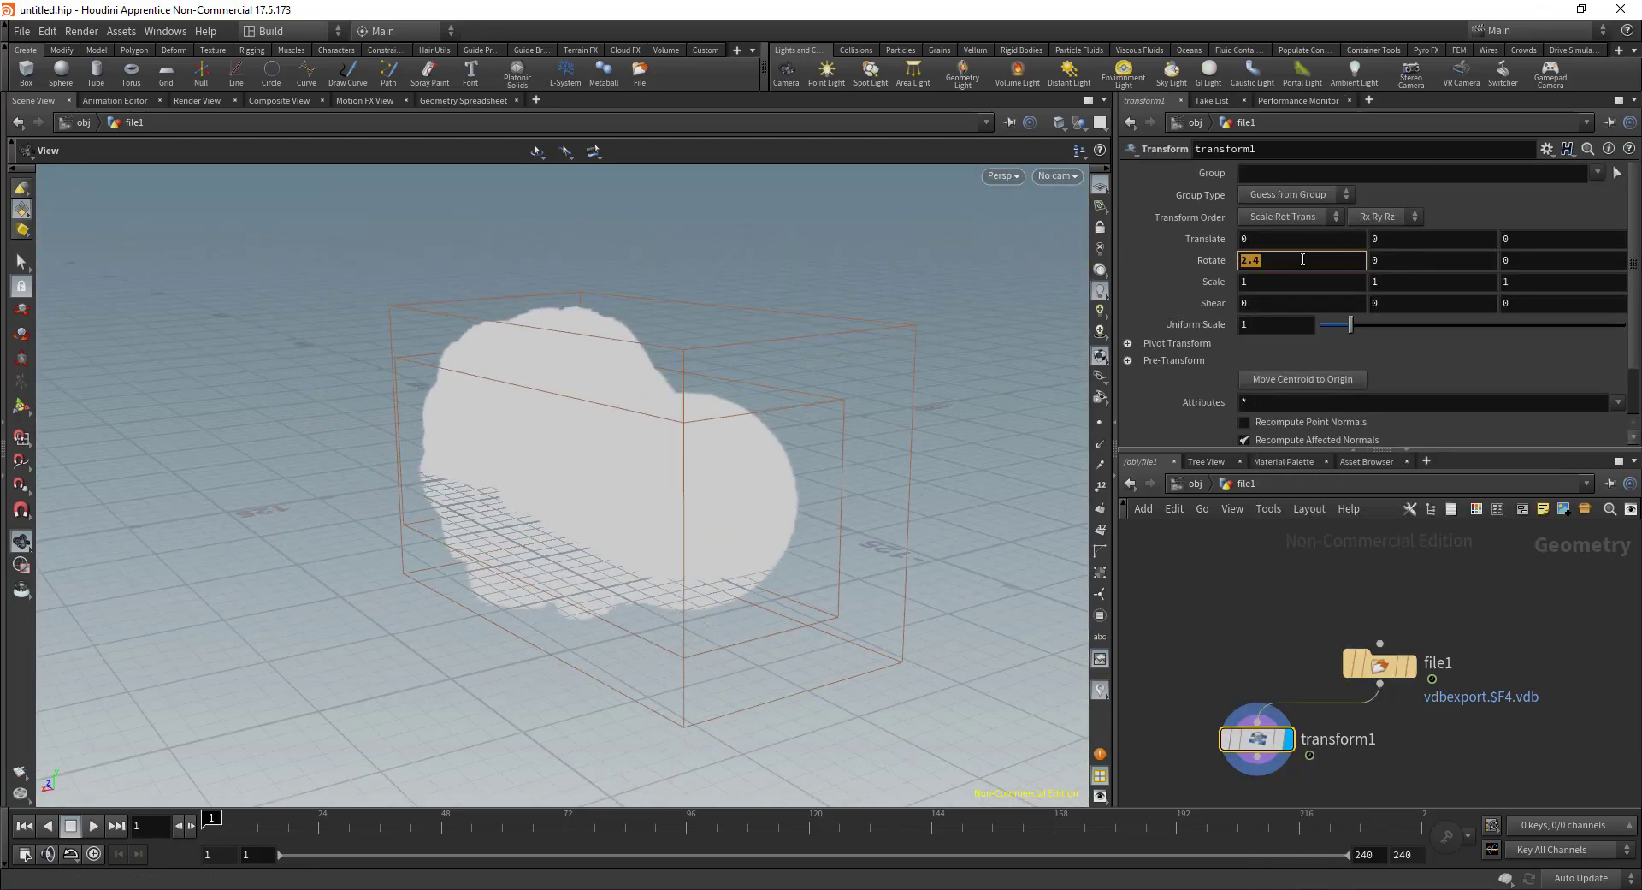
pyautogui.write('-90')
pyautogui.press('Return')
# - Reduce the Transform node's uniform scale and raise the smoke volume to a Y translation of 42.6
pyautogui.moveTo(562, 428); pyautogui.dragTo(650, 342)
pyautogui.moveTo(1401, 242); pyautogui.dragTo(1497, 242, button='middle')
pyautogui.moveTo(1264, 323); pyautogui.dragTo(1210, 321, button='middle')
pyautogui.moveTo(1458, 240); pyautogui.dragTo(1394, 239, button='middle')
pyautogui.scroll(5, 630, 414)
pyautogui.scroll(-3, 783, 549)
# - Go up to the object level and add a Light node next to the file1 geometry
pyautogui.press('u')
pyautogui.press('Tab')
pyautogui.write('light')
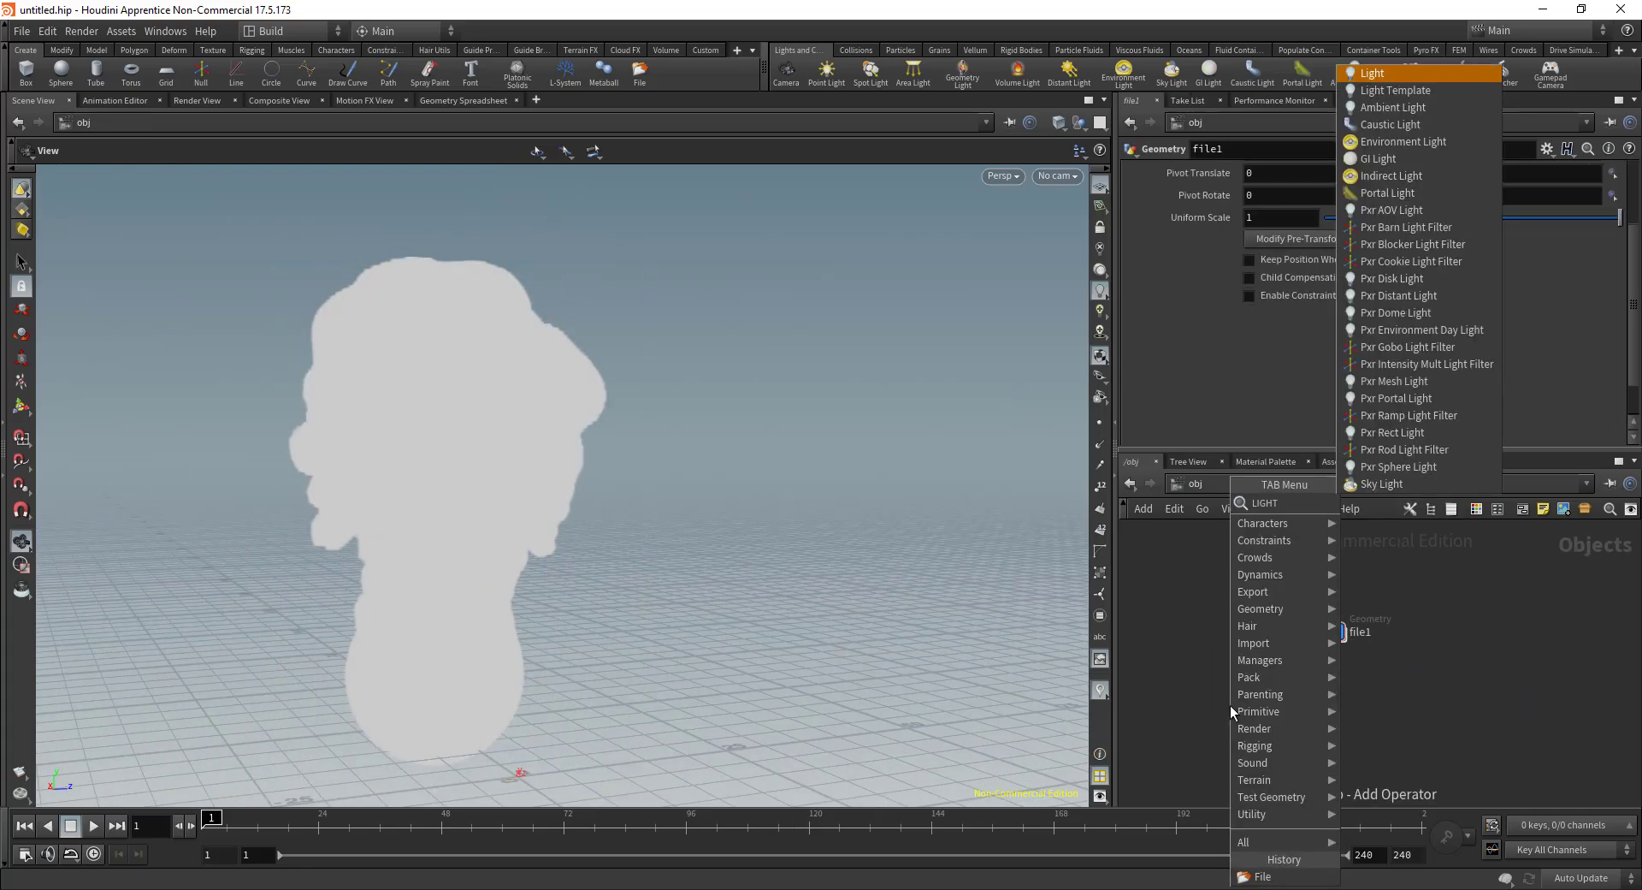
pyautogui.press('Return')
pyautogui.press('Return')
# - Move the point light up to the top of the smoke column and set its intensity to 1000
pyautogui.scroll(-3, 663, 650)
pyautogui.moveTo(561, 667); pyautogui.dragTo(564, 291)
pyautogui.moveTo(1354, 275); pyautogui.dragTo(1591, 276)
pyautogui.moveTo(1283, 276); pyautogui.dragTo(1158, 277)
pyautogui.write('1000')
pyautogui.press('Return')
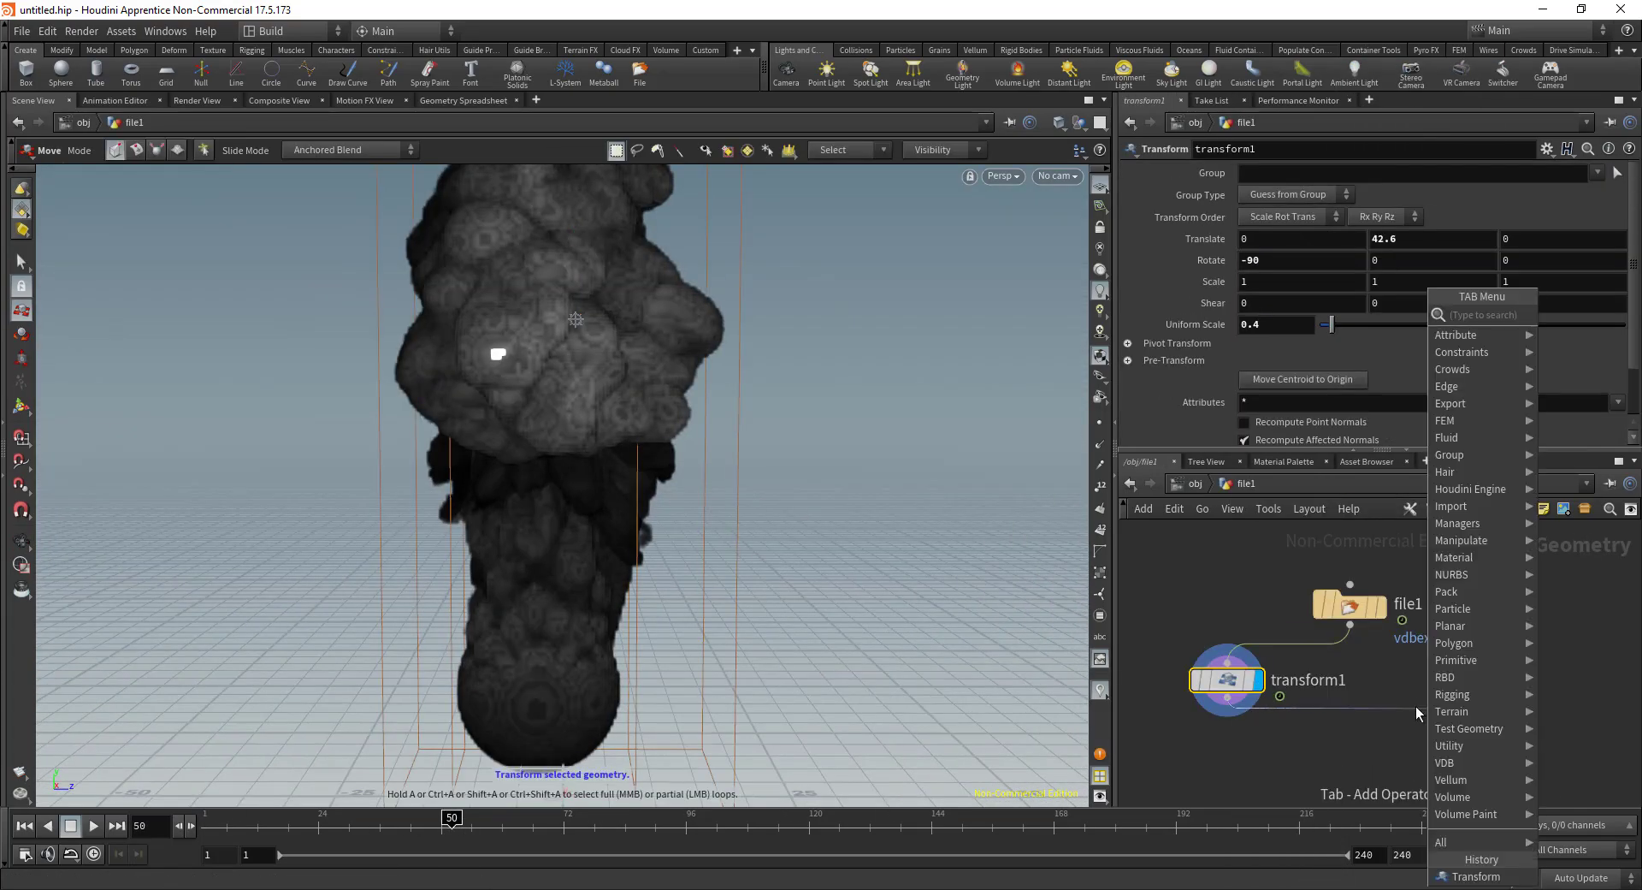
# - Inside file1, connect a Convert VDB node to transform1, converting to Polygons with isovalue 0.208 and adaptivity 0.528, and inspect the mesh
pyautogui.write('vdb')
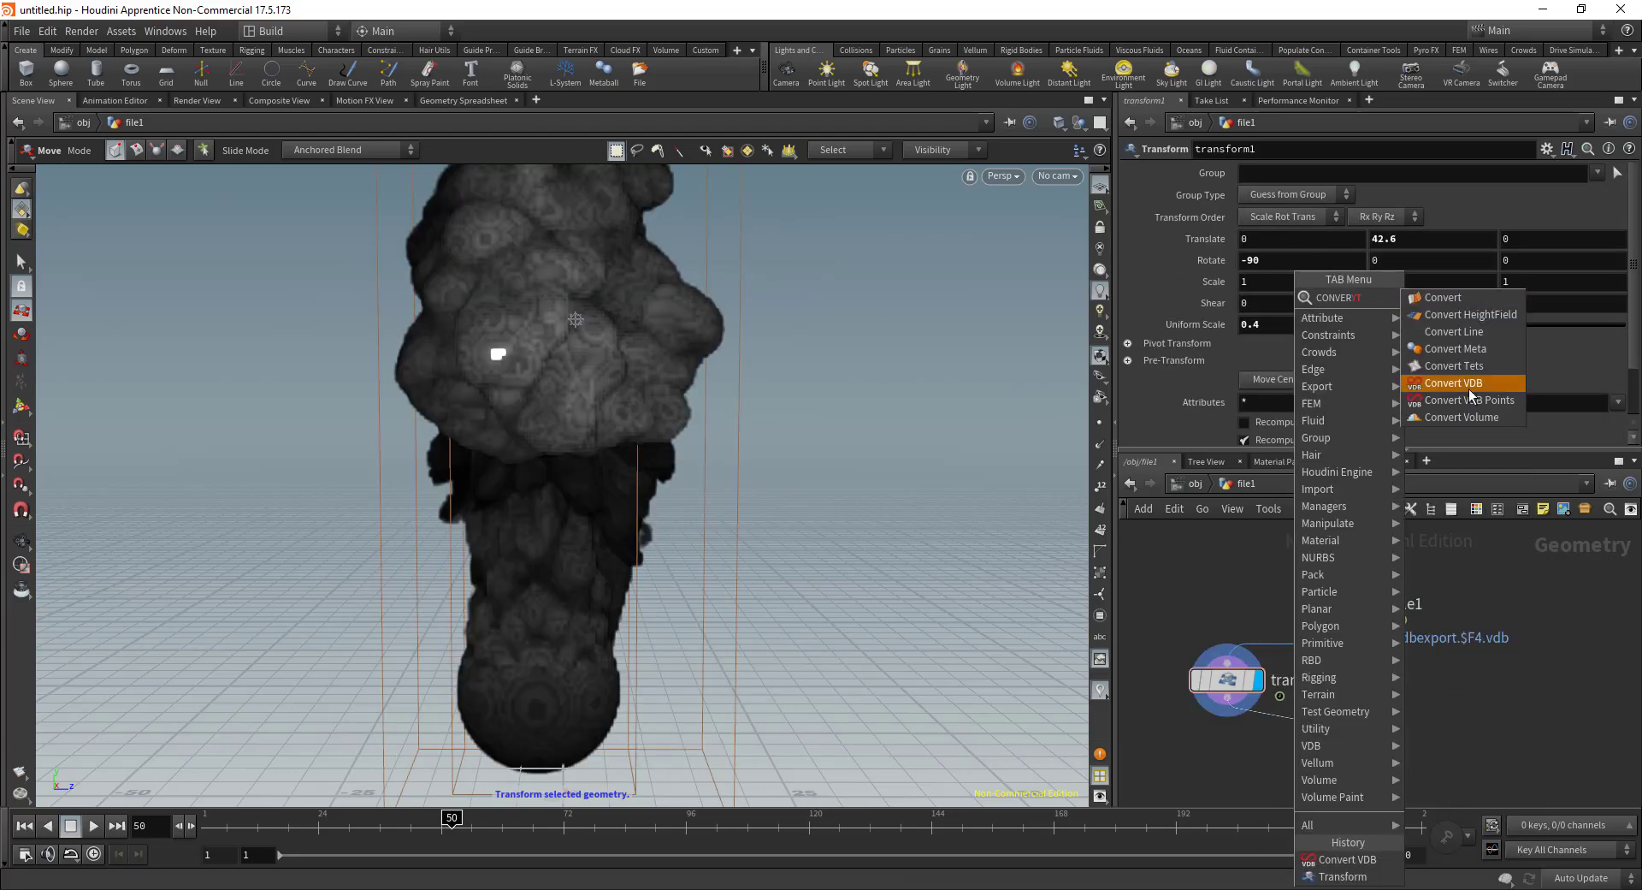
pyautogui.click(1454, 383)
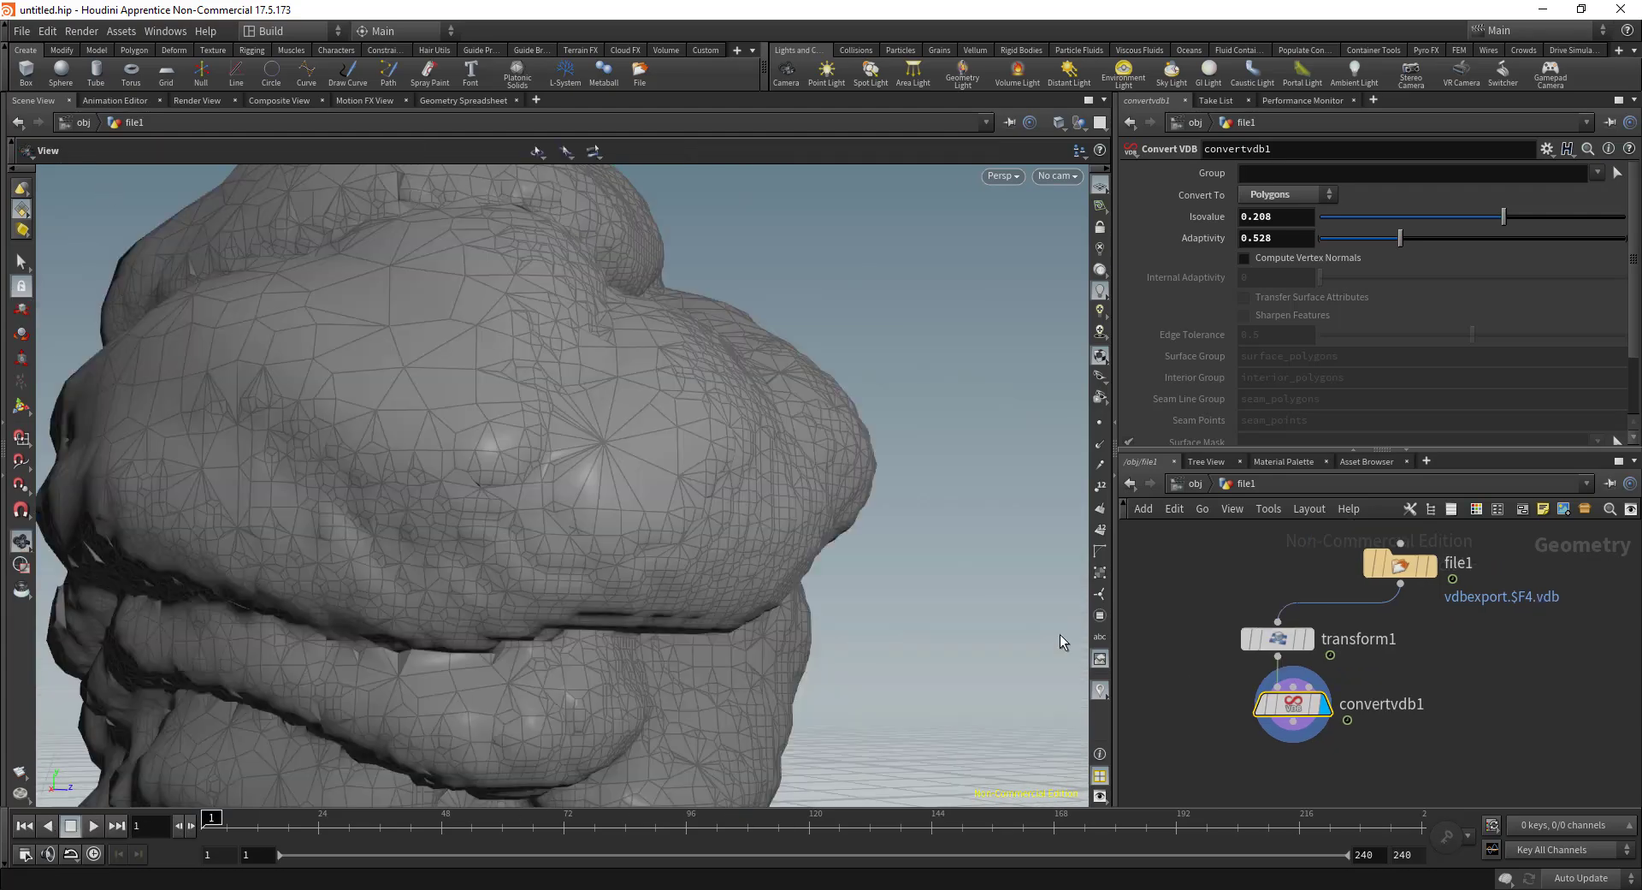
pyautogui.moveTo(1063, 641); pyautogui.dragTo(757, 532)
pyautogui.moveTo(832, 605); pyautogui.dragTo(703, 512, button='middle')
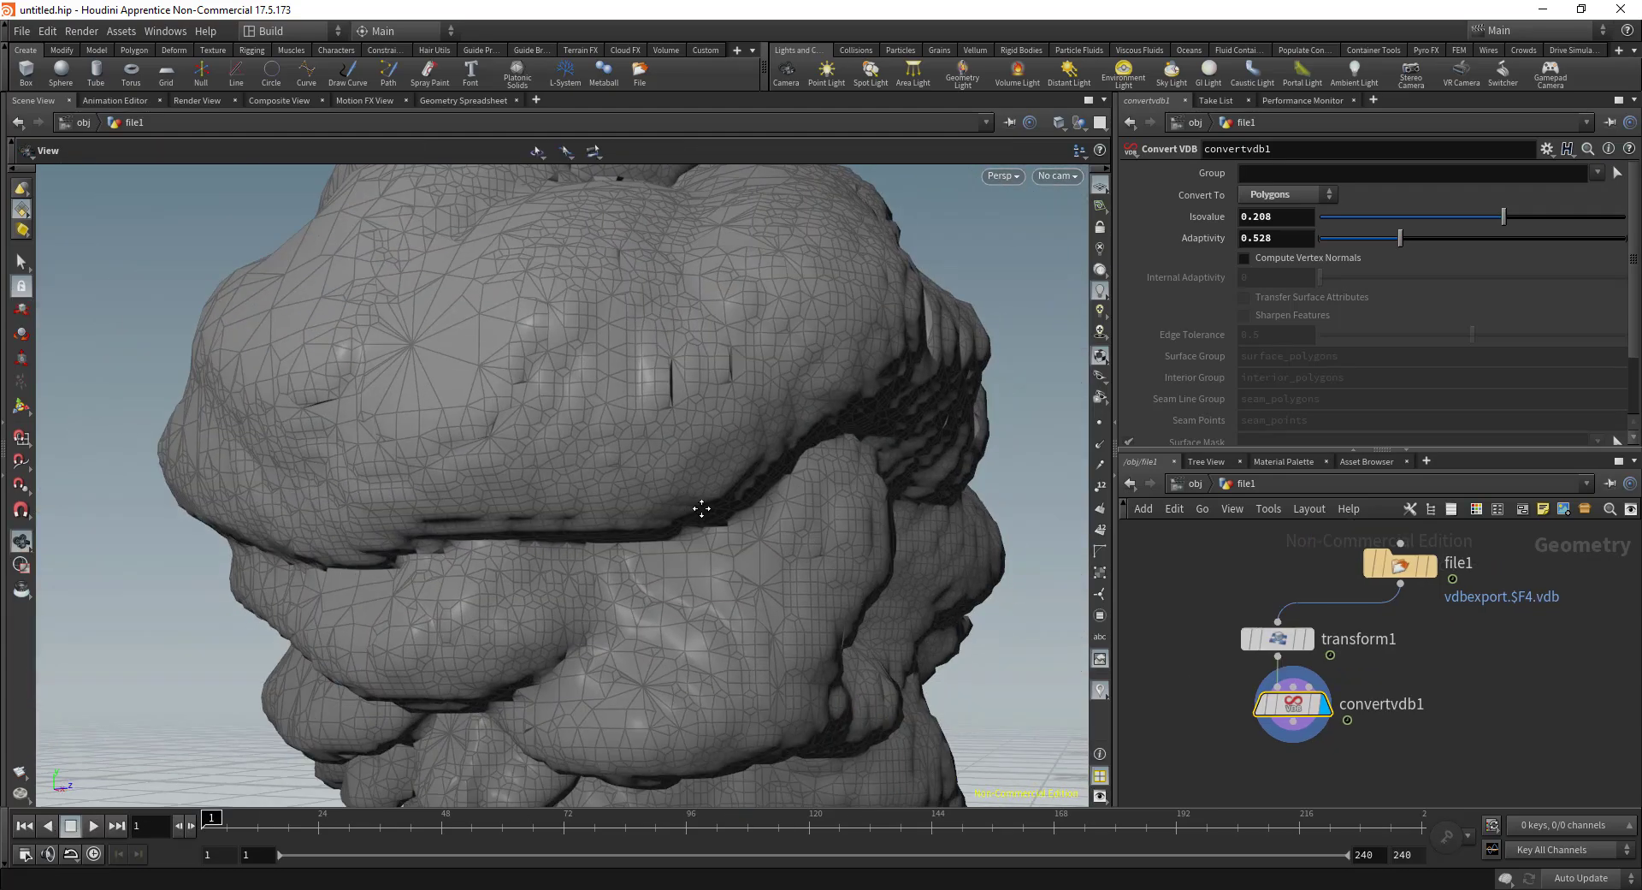
pyautogui.moveTo(859, 603); pyautogui.dragTo(418, 546, button='right')
pyautogui.moveTo(599, 569); pyautogui.dragTo(465, 388, button='middle')
pyautogui.moveTo(604, 529); pyautogui.dragTo(814, 597)
pyautogui.press('s')
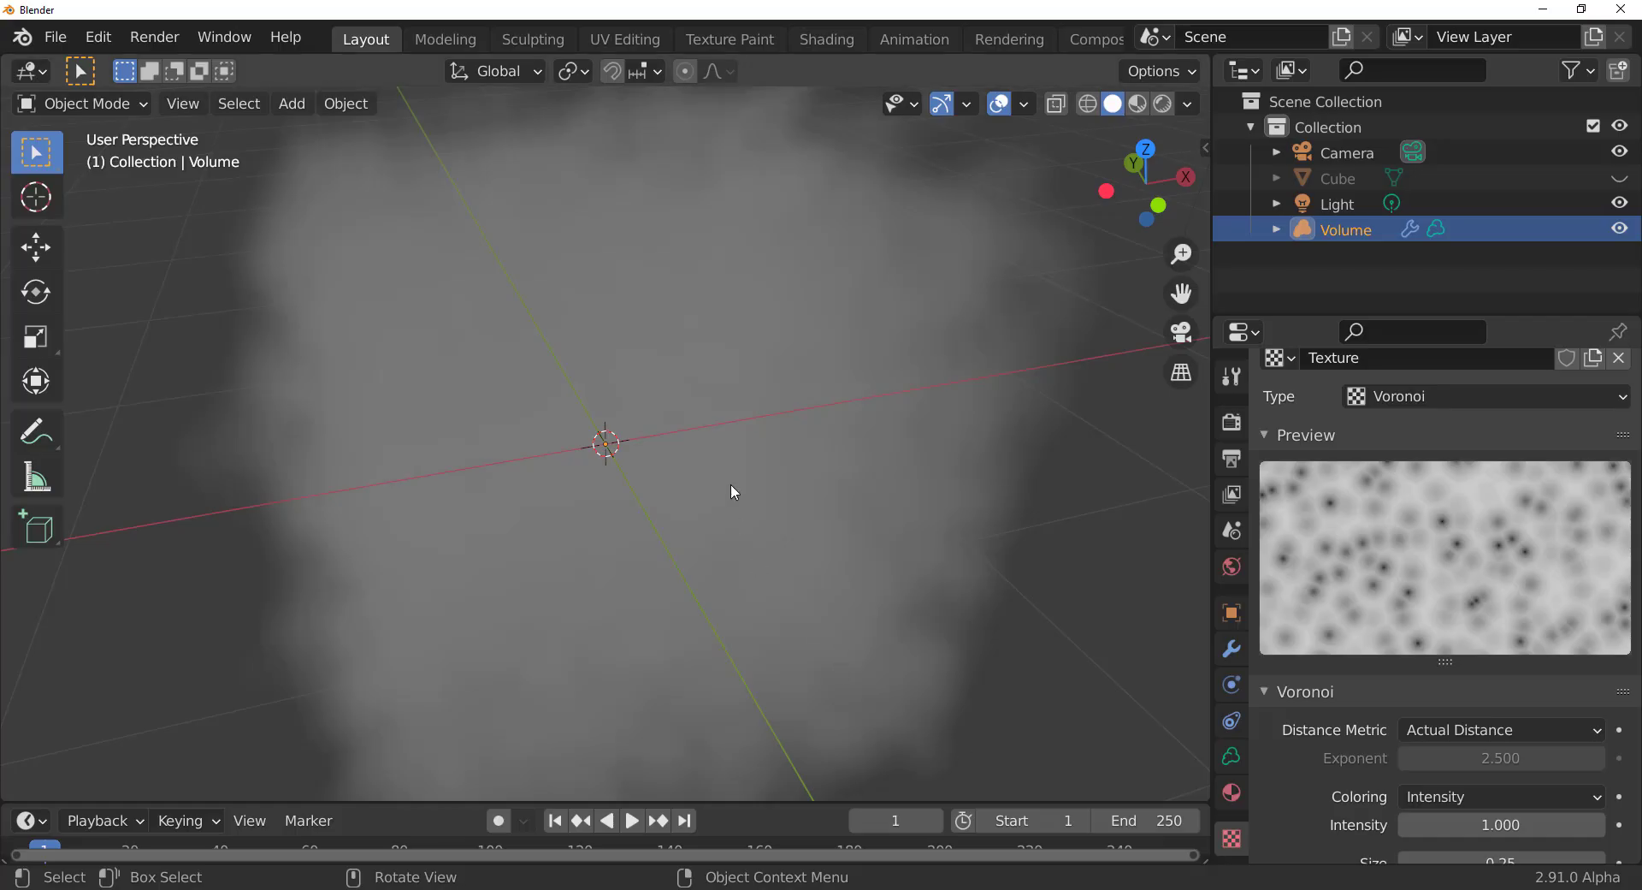
# - Switch to Blender, unhide the Cube, and place a duplicate of it beside the original with the Volume hidden
pyautogui.scroll(-5, 730, 481)
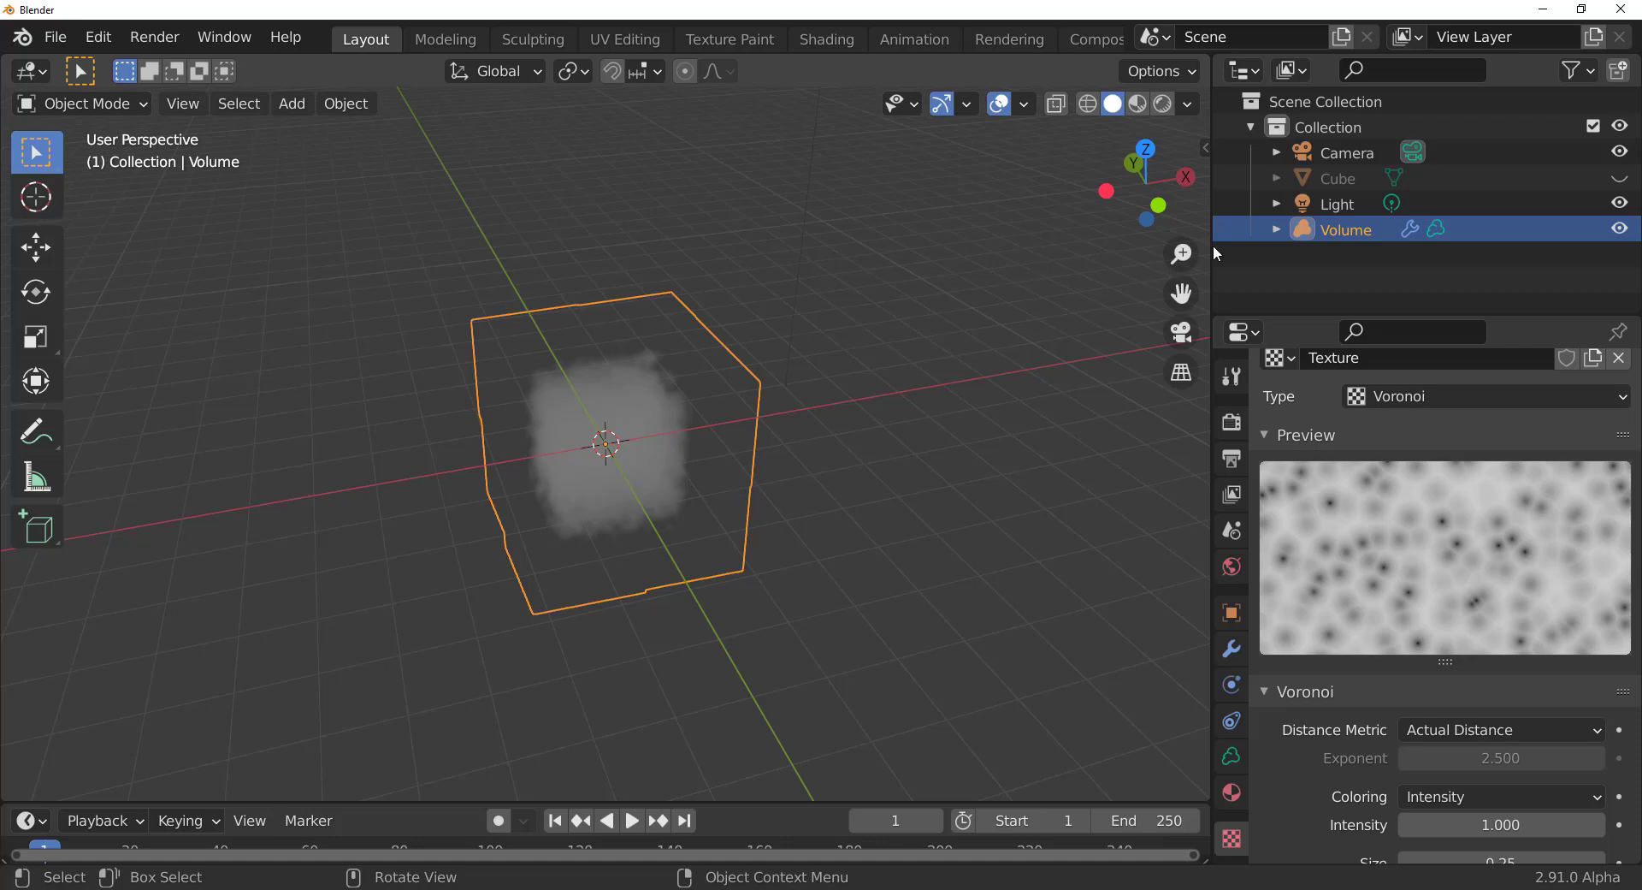
pyautogui.click(1377, 181)
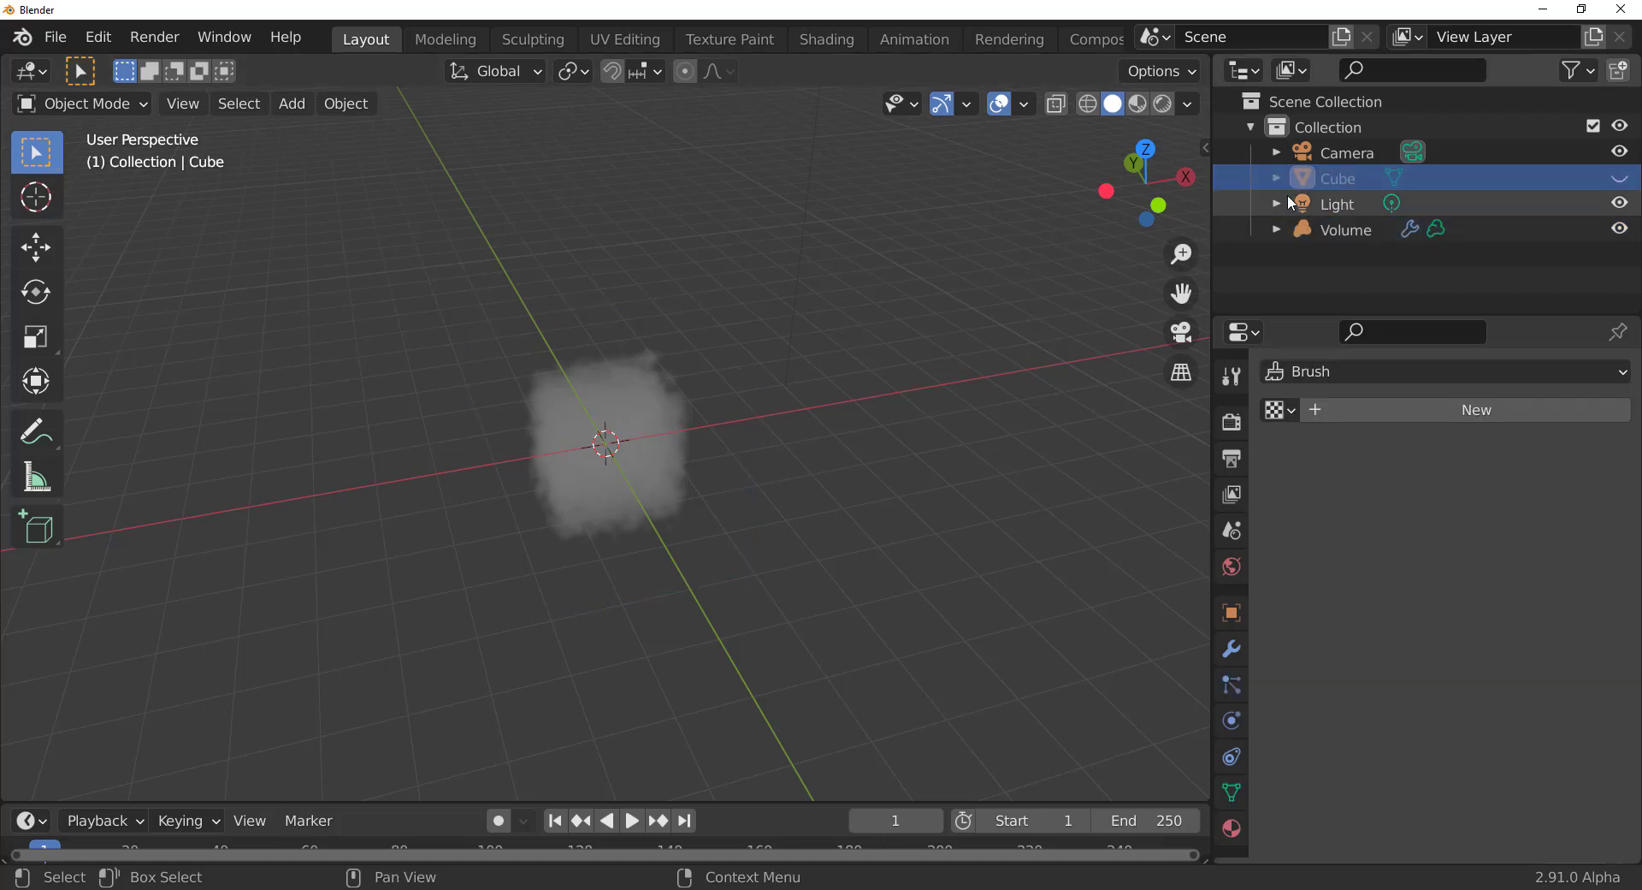
pyautogui.click(1619, 178)
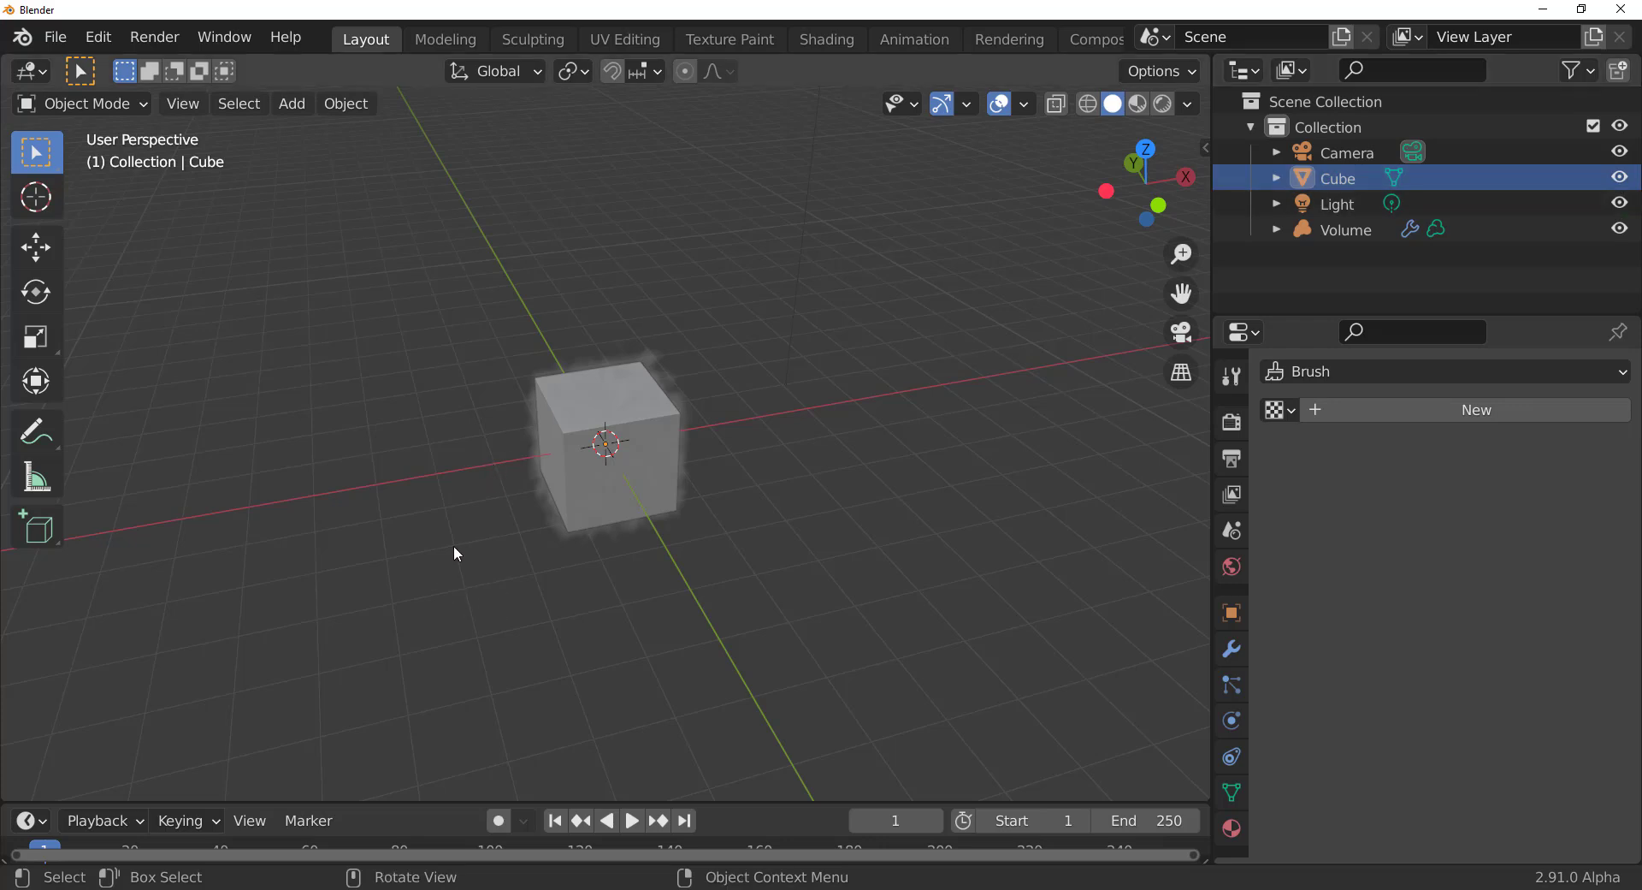
pyautogui.click(597, 438)
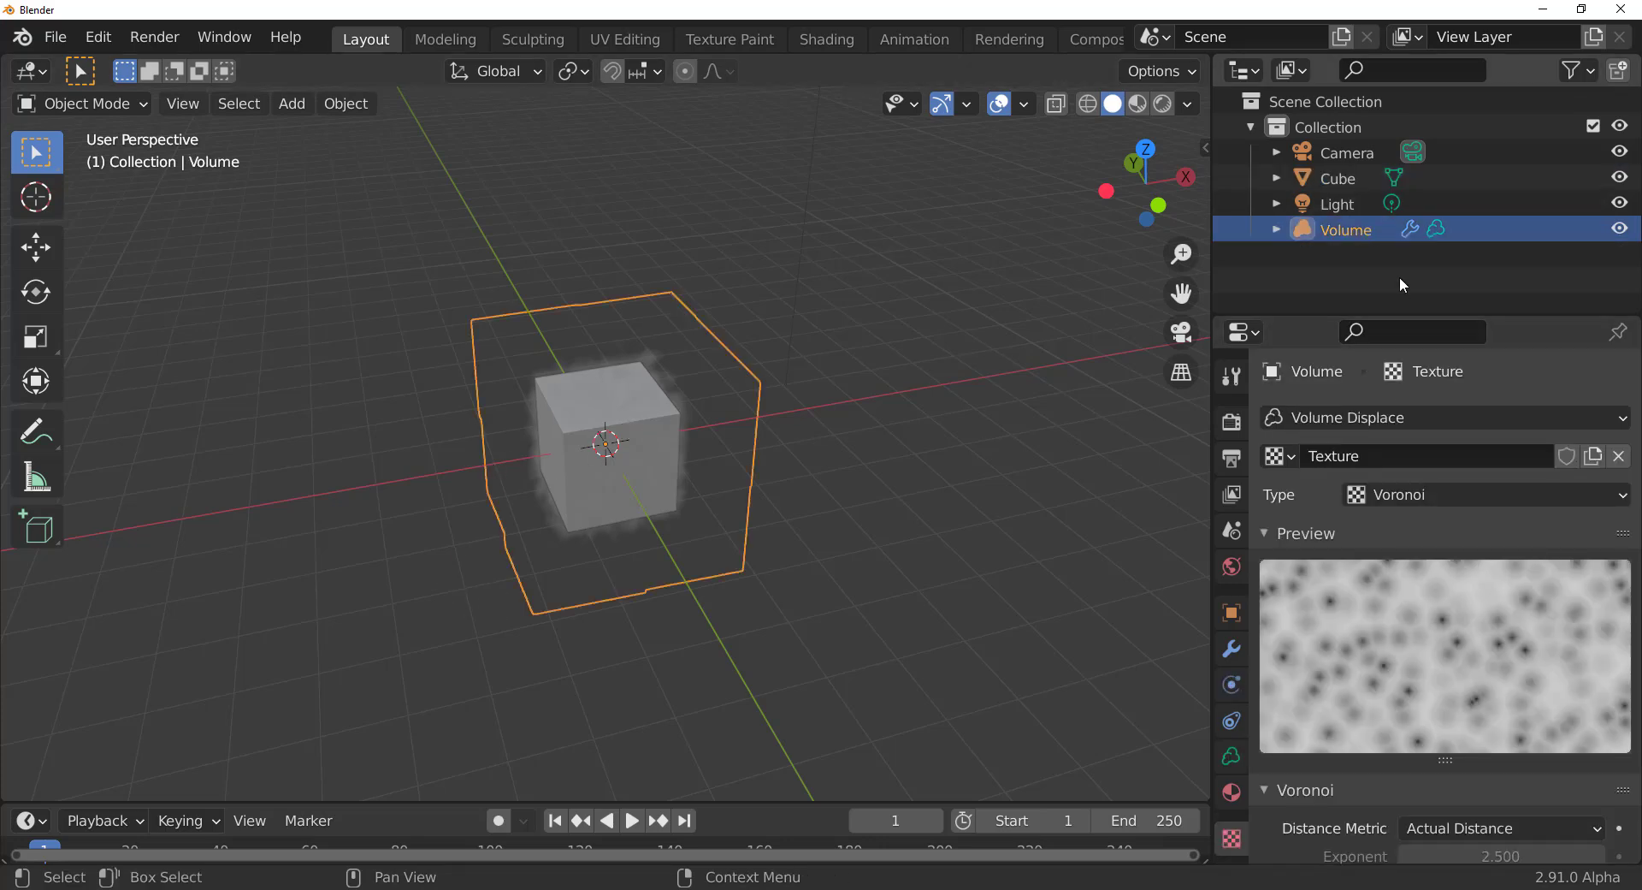
pyautogui.click(1343, 181)
pyautogui.click(1619, 229)
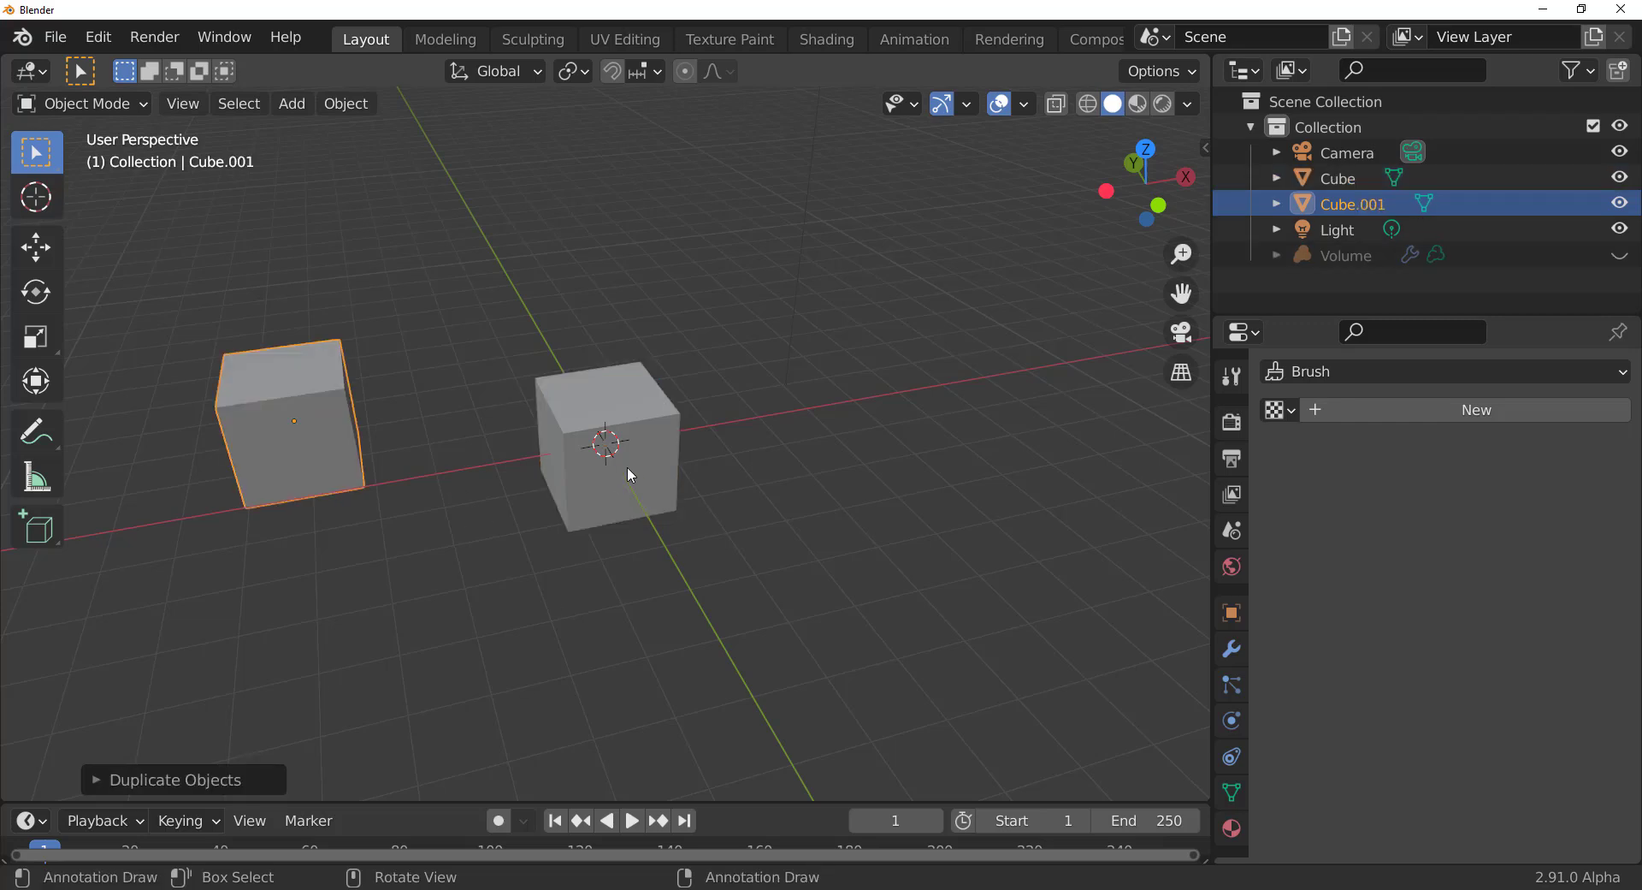
# - Show the Volume again, set its Mesh to Volume density to 10.2, and hide the original Cube
pyautogui.click(1620, 255)
pyautogui.click(1356, 255)
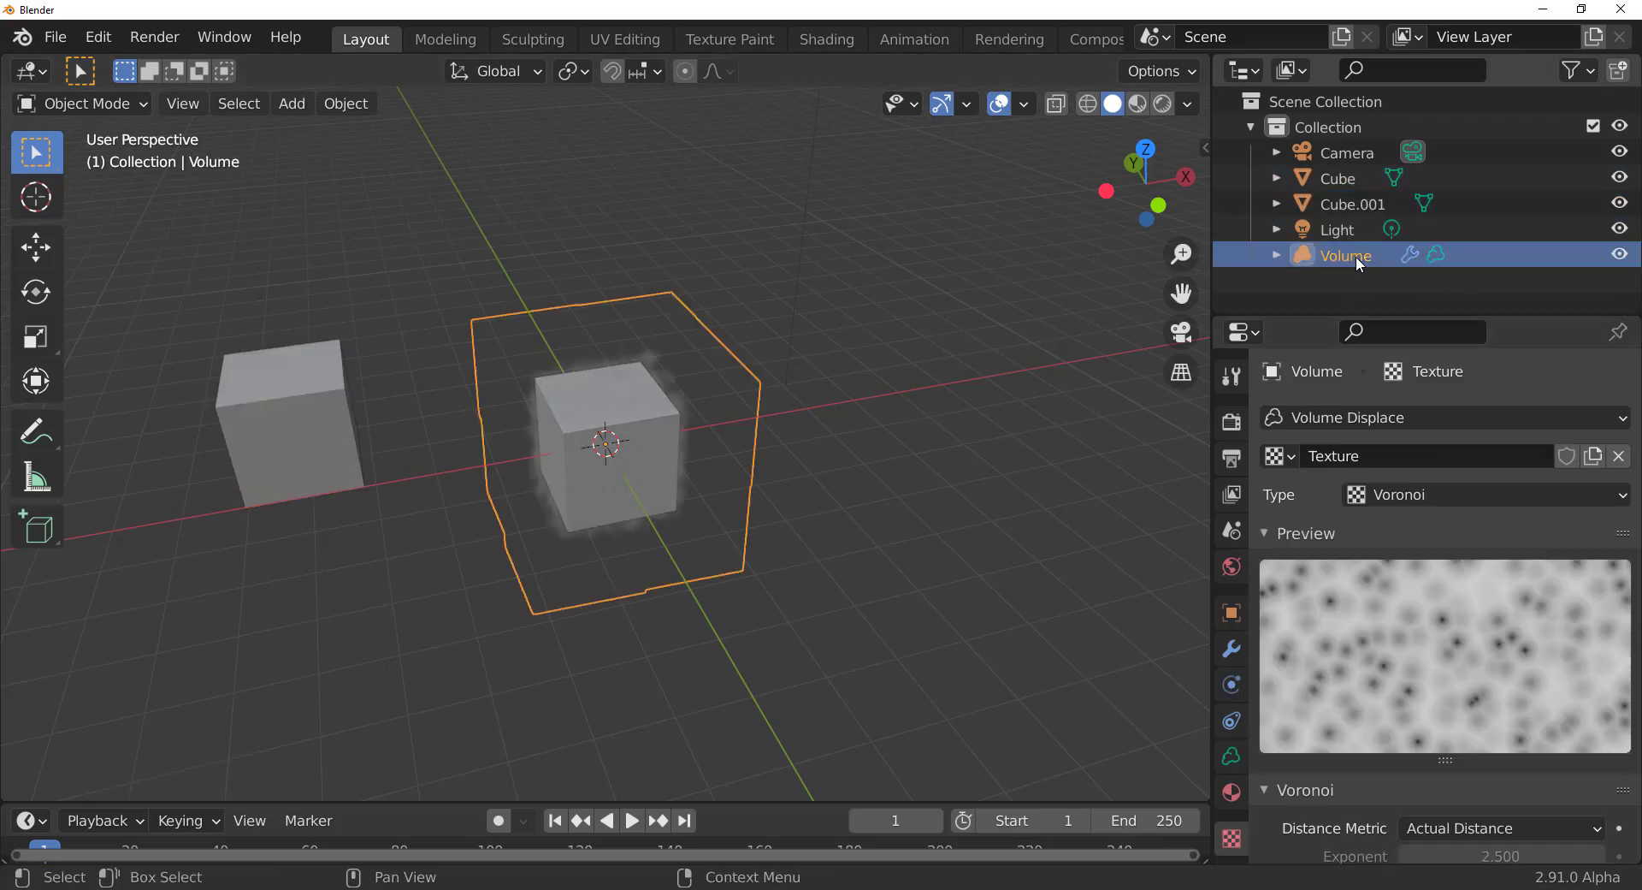
pyautogui.click(1232, 650)
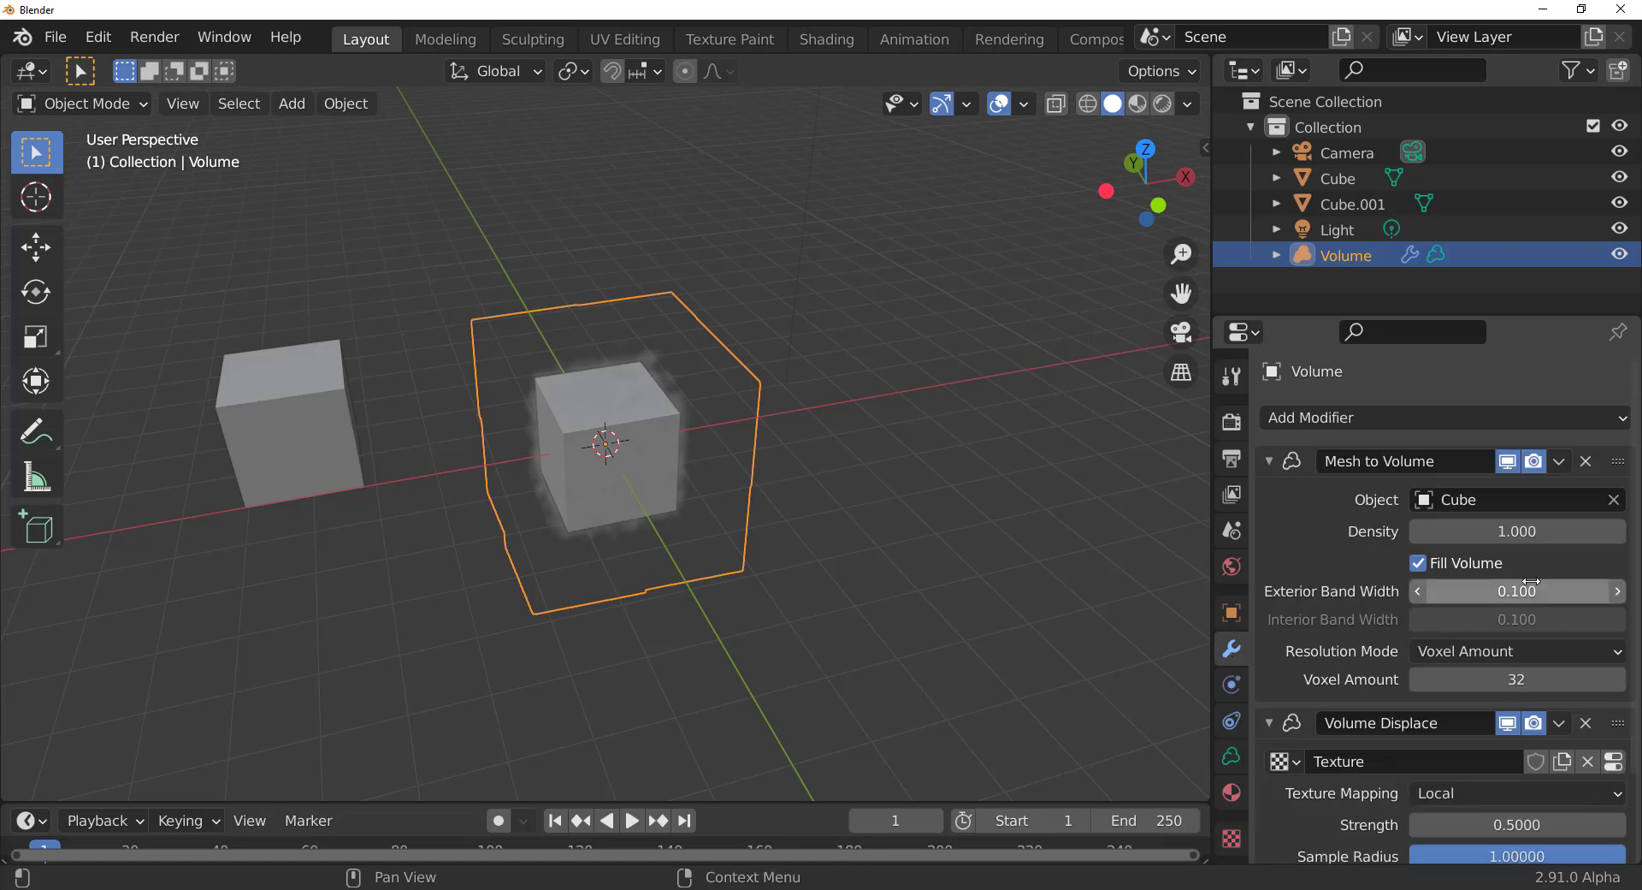
pyautogui.moveTo(1517, 530); pyautogui.dragTo(1616, 531)
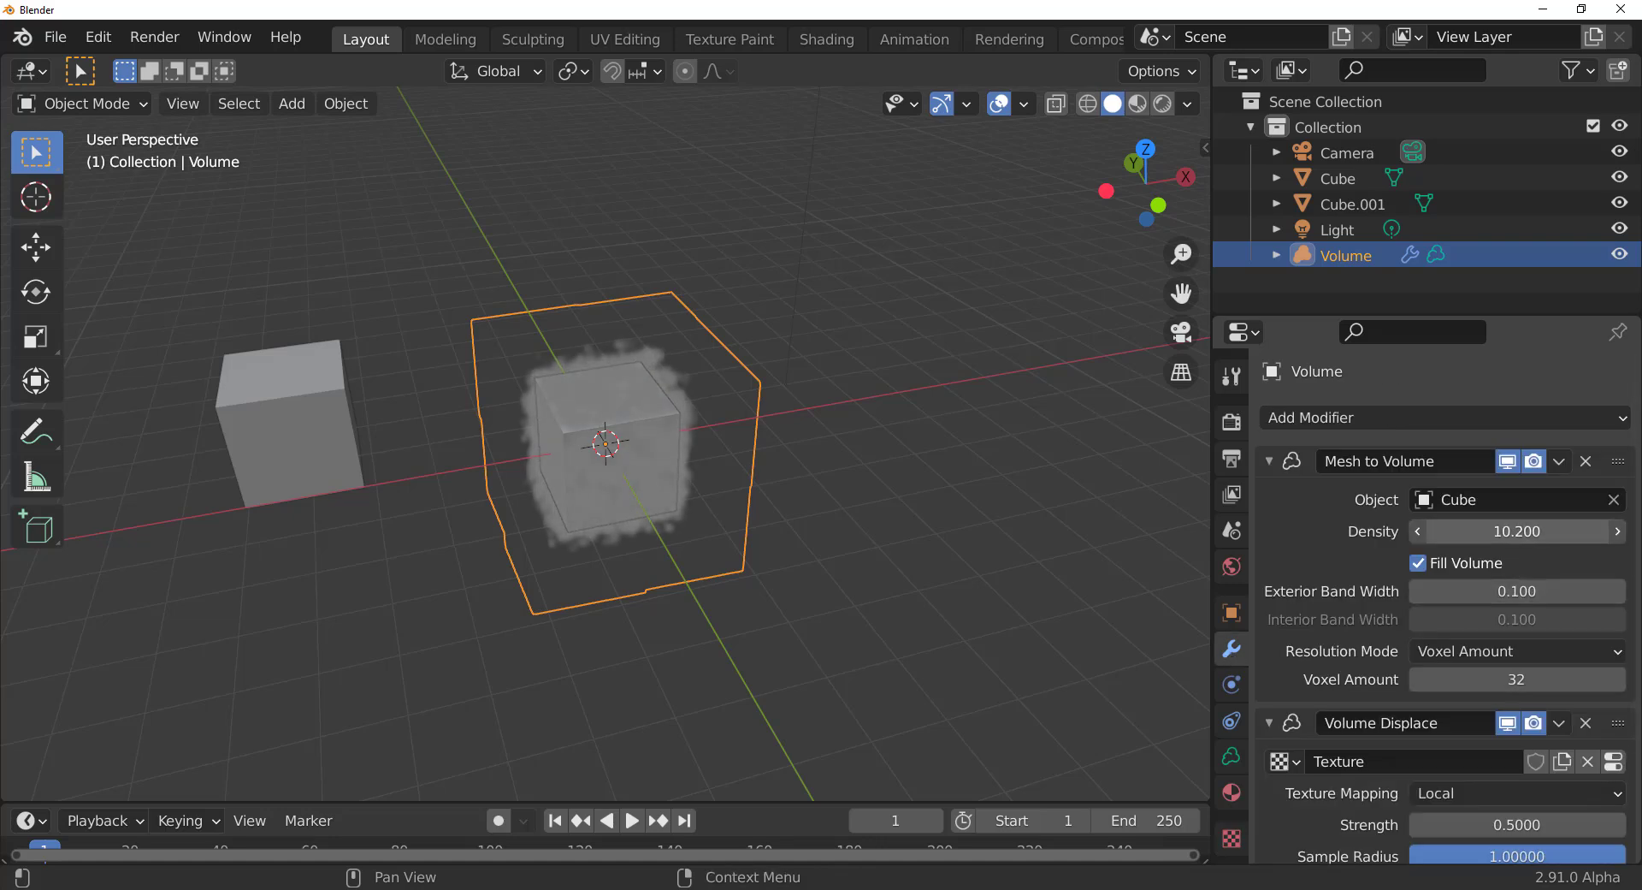
pyautogui.click(1618, 178)
# - Add a Volume to Mesh modifier to the duplicate Cube.001, with the Volume as its source object
pyautogui.moveTo(864, 518); pyautogui.dragTo(785, 532, button='middle')
pyautogui.click(291, 510)
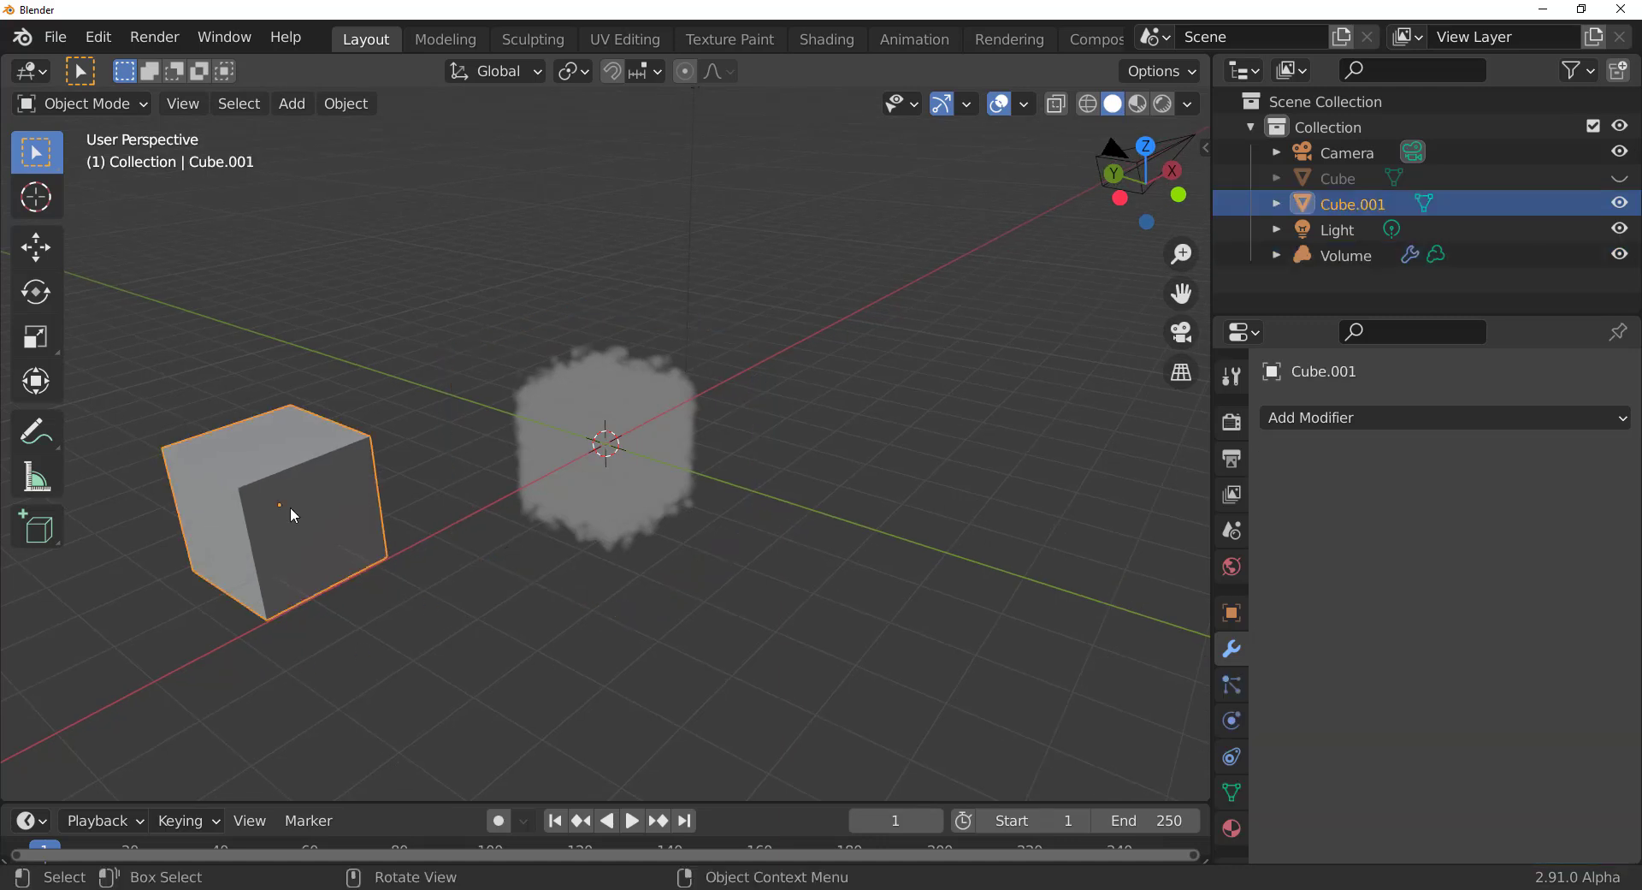
pyautogui.click(1309, 419)
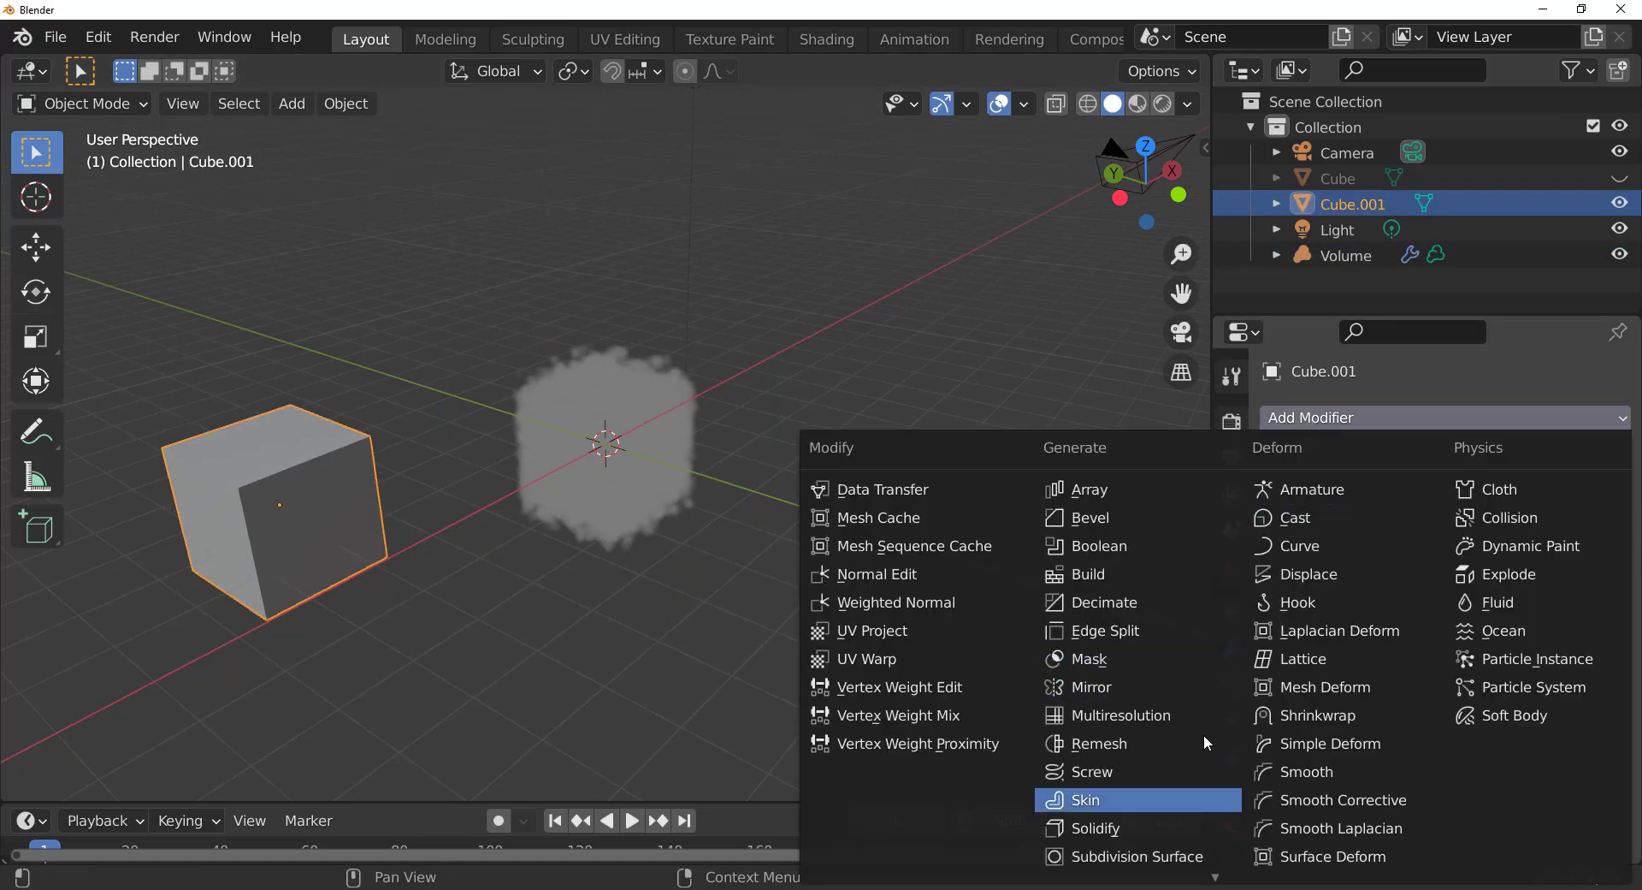
pyautogui.moveTo(1202, 879)
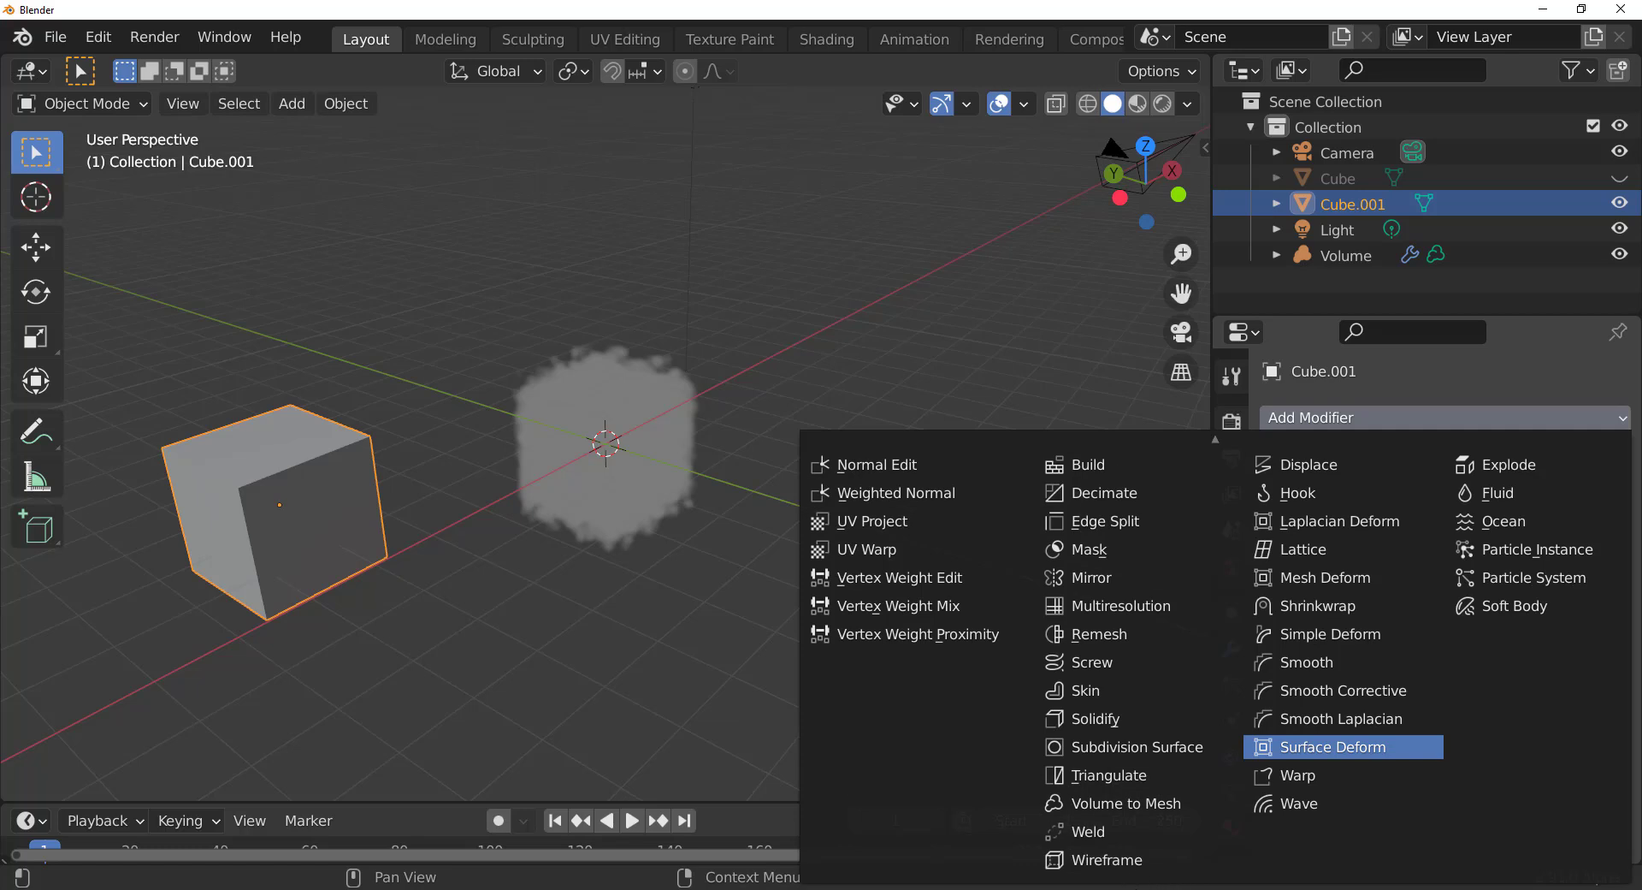
pyautogui.click(1111, 804)
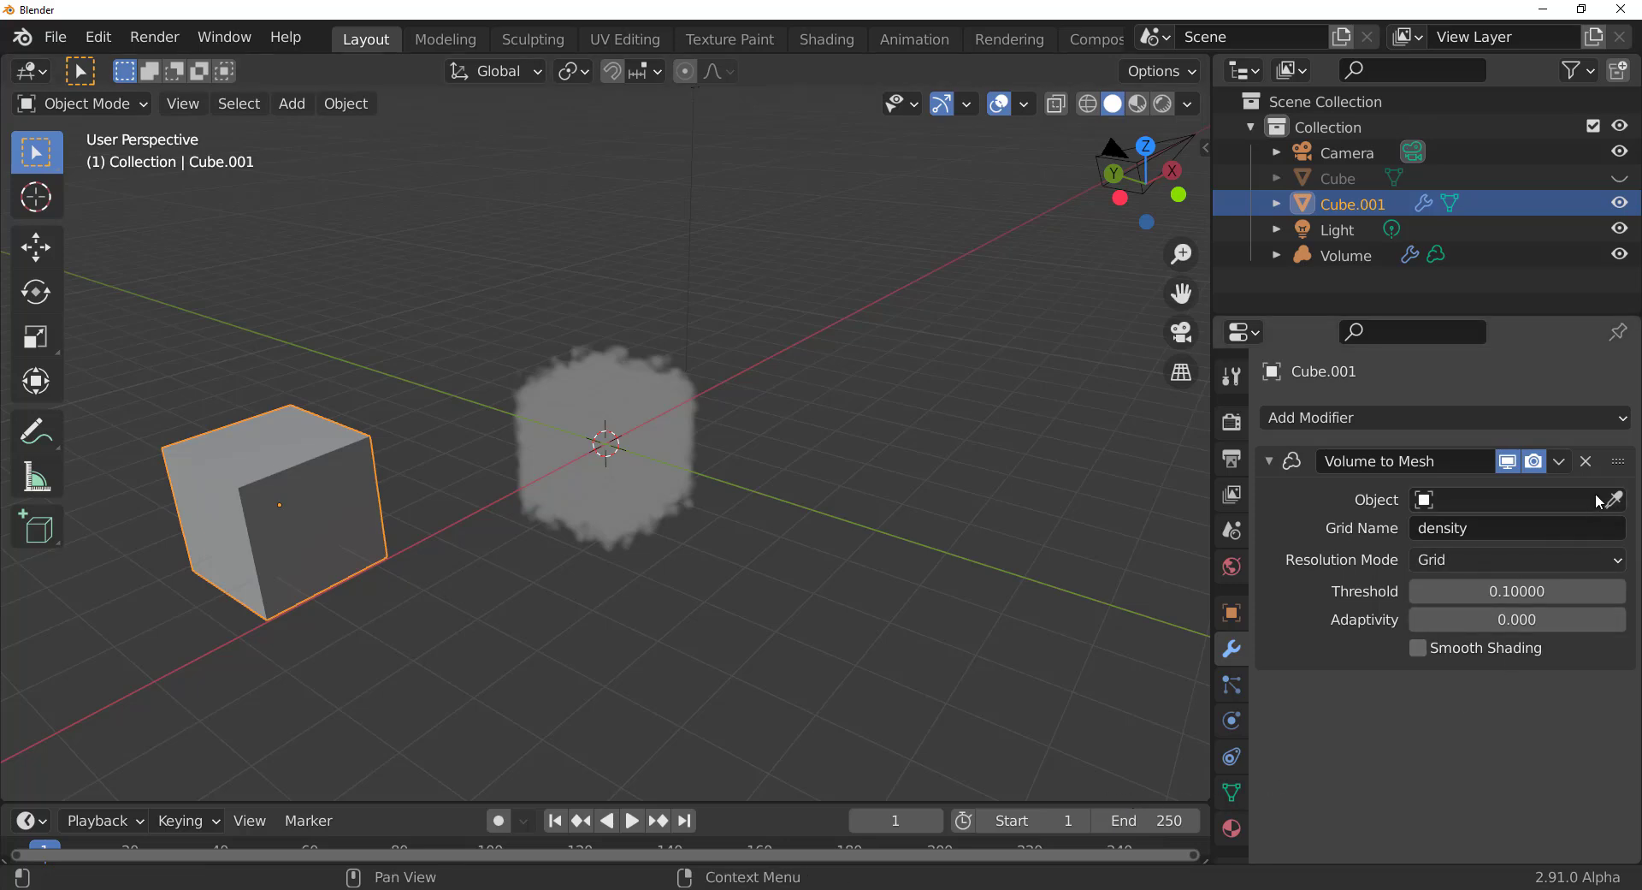
pyautogui.click(1621, 504)
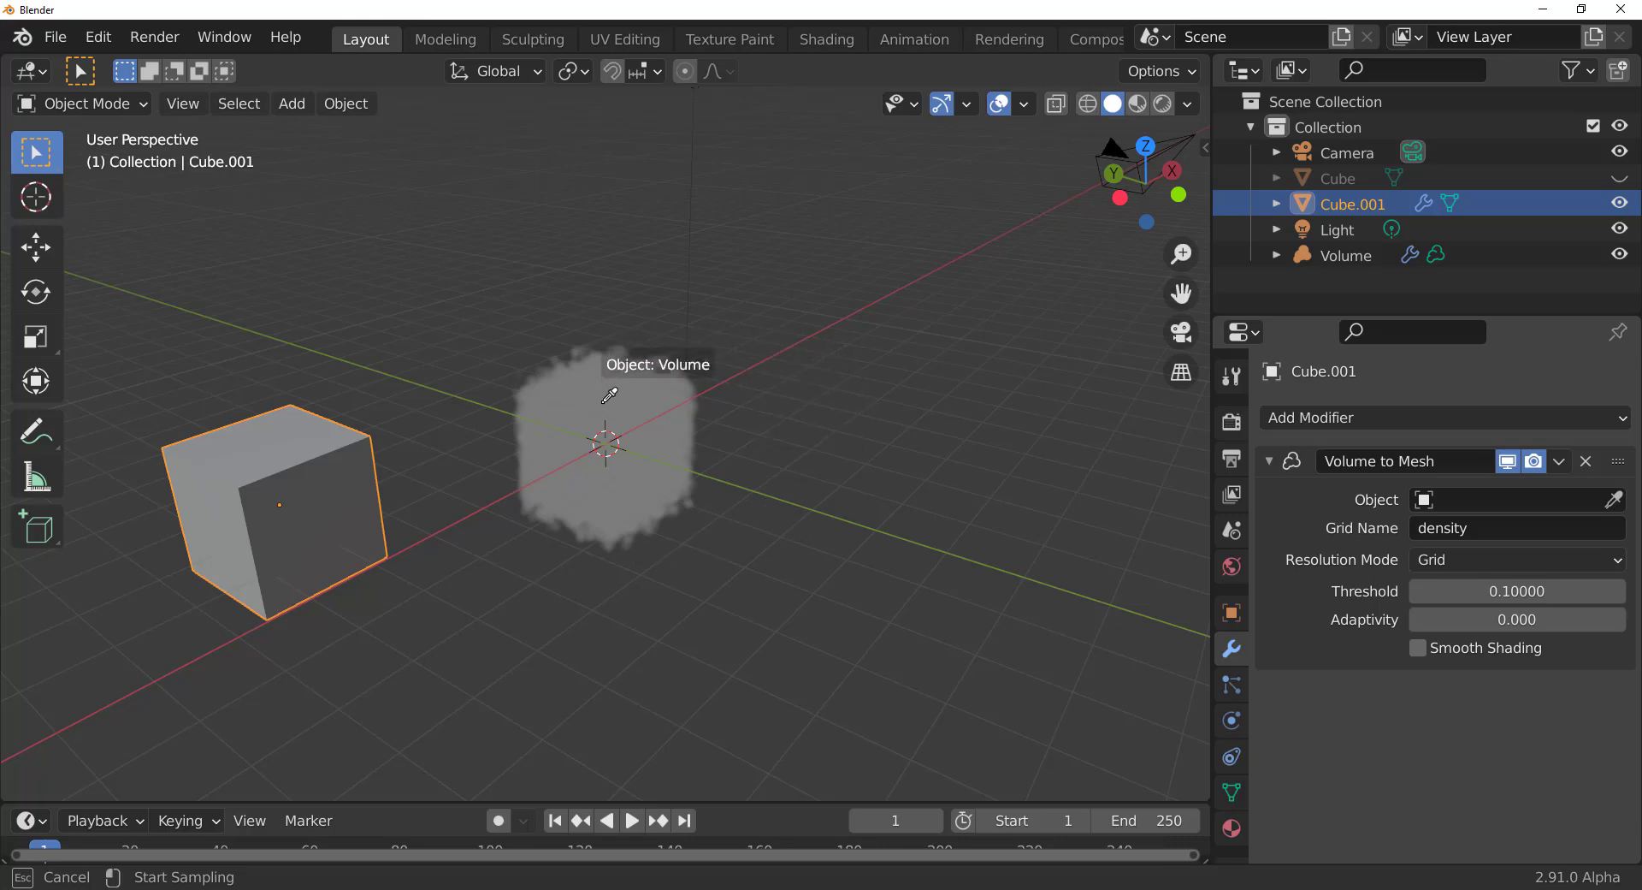
pyautogui.click(607, 385)
pyautogui.scroll(6, 658, 538)
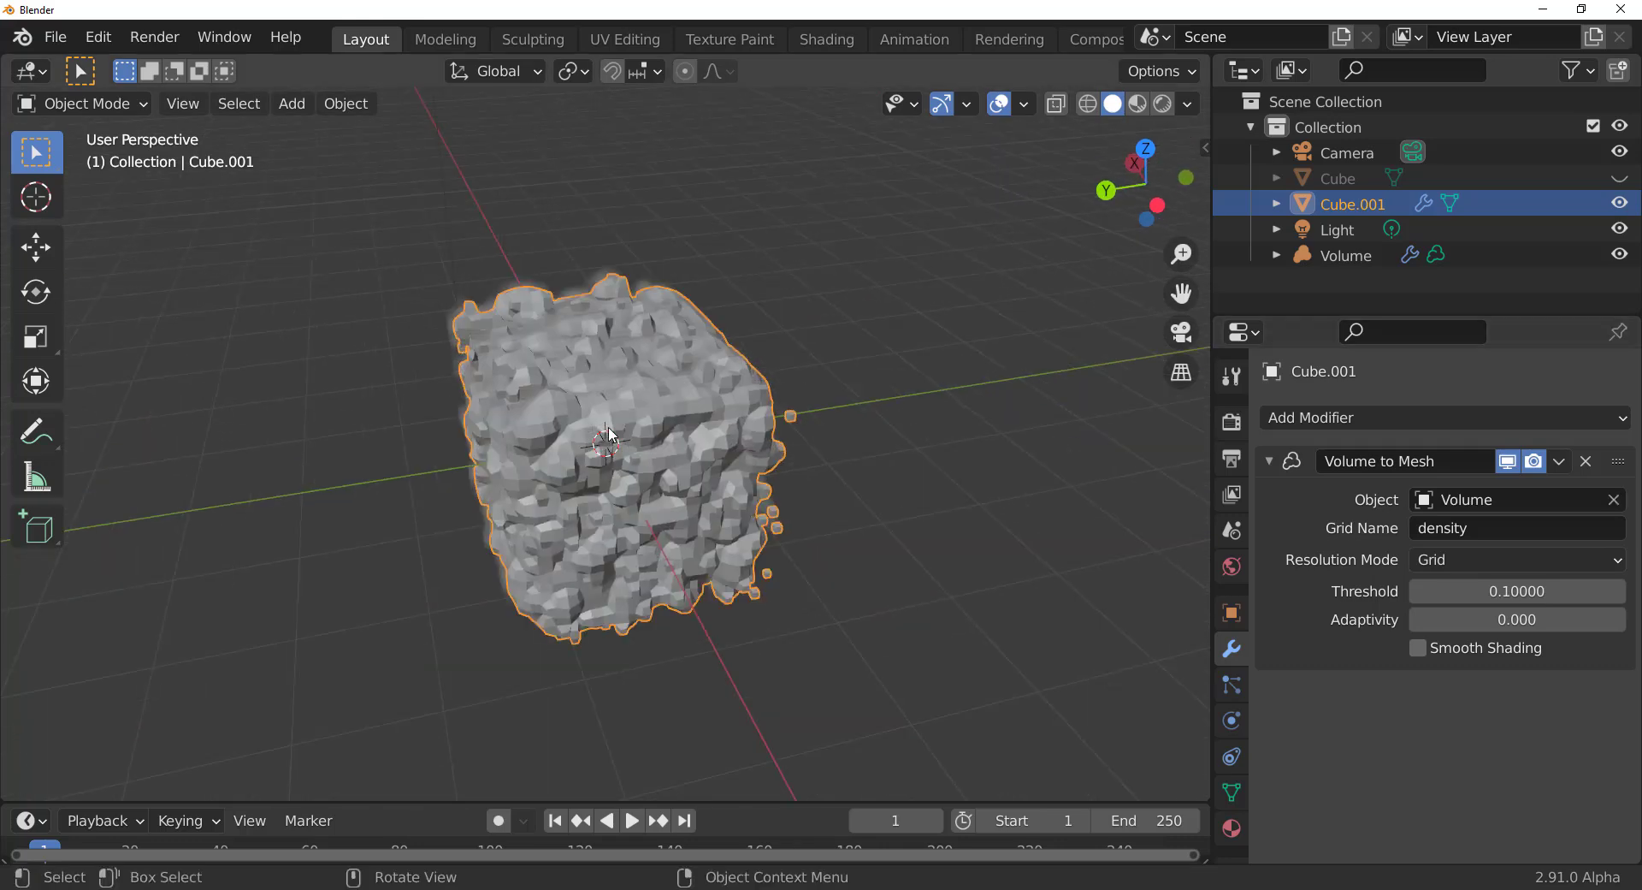
pyautogui.moveTo(862, 475); pyautogui.dragTo(532, 432, button='middle')
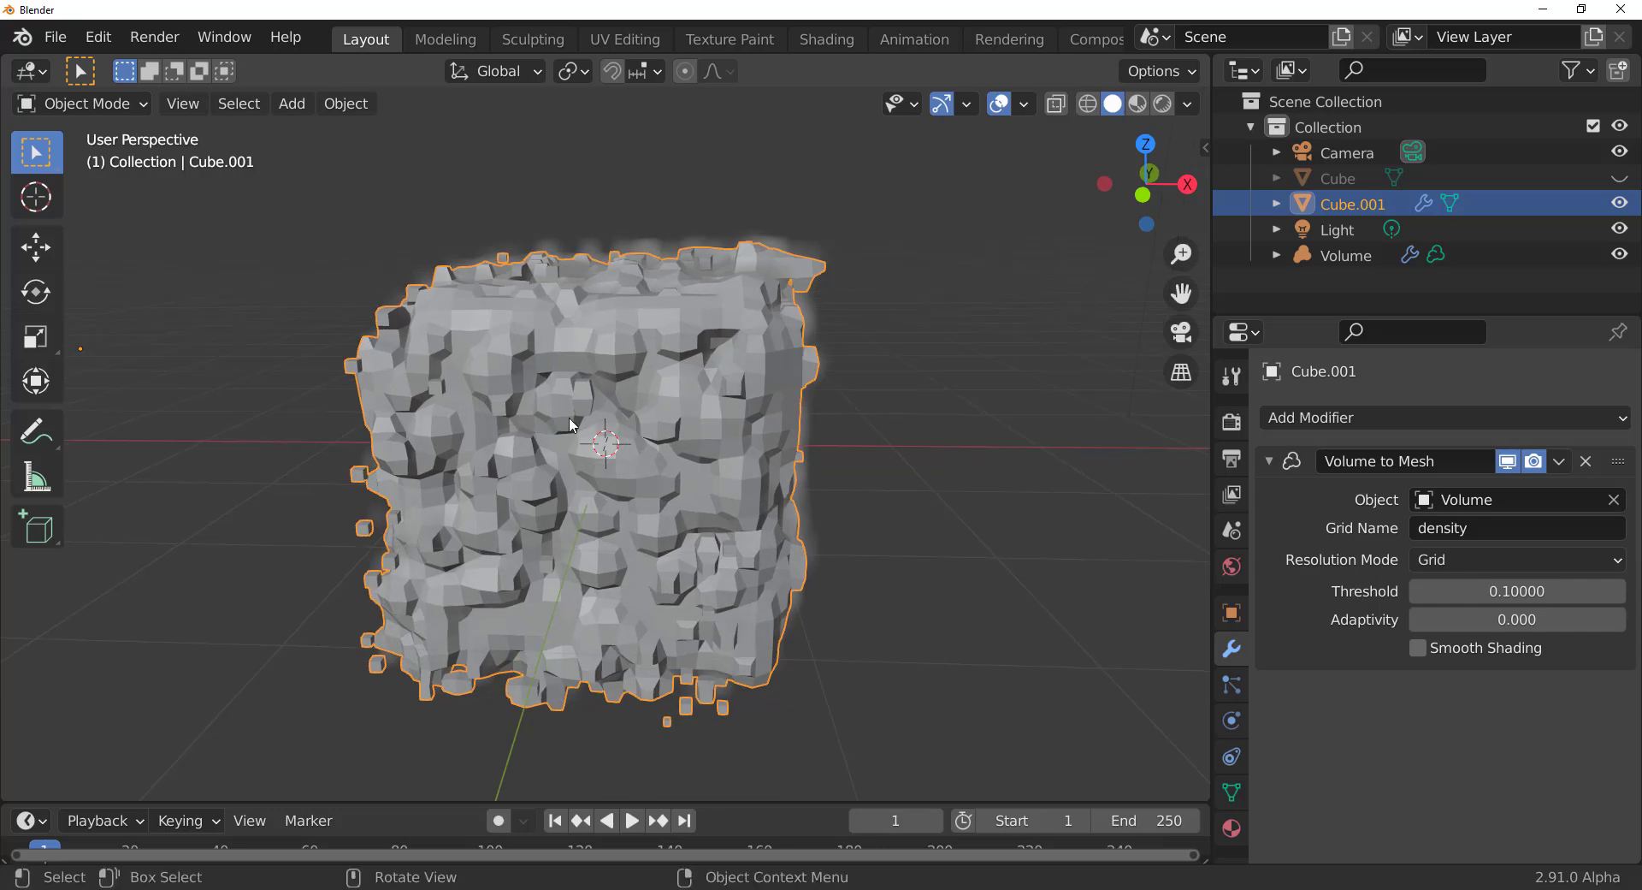
# - Set the Volume's Mesh to Volume density to 33.1 and its Volume Displace strength to -1.252
pyautogui.click(1346, 255)
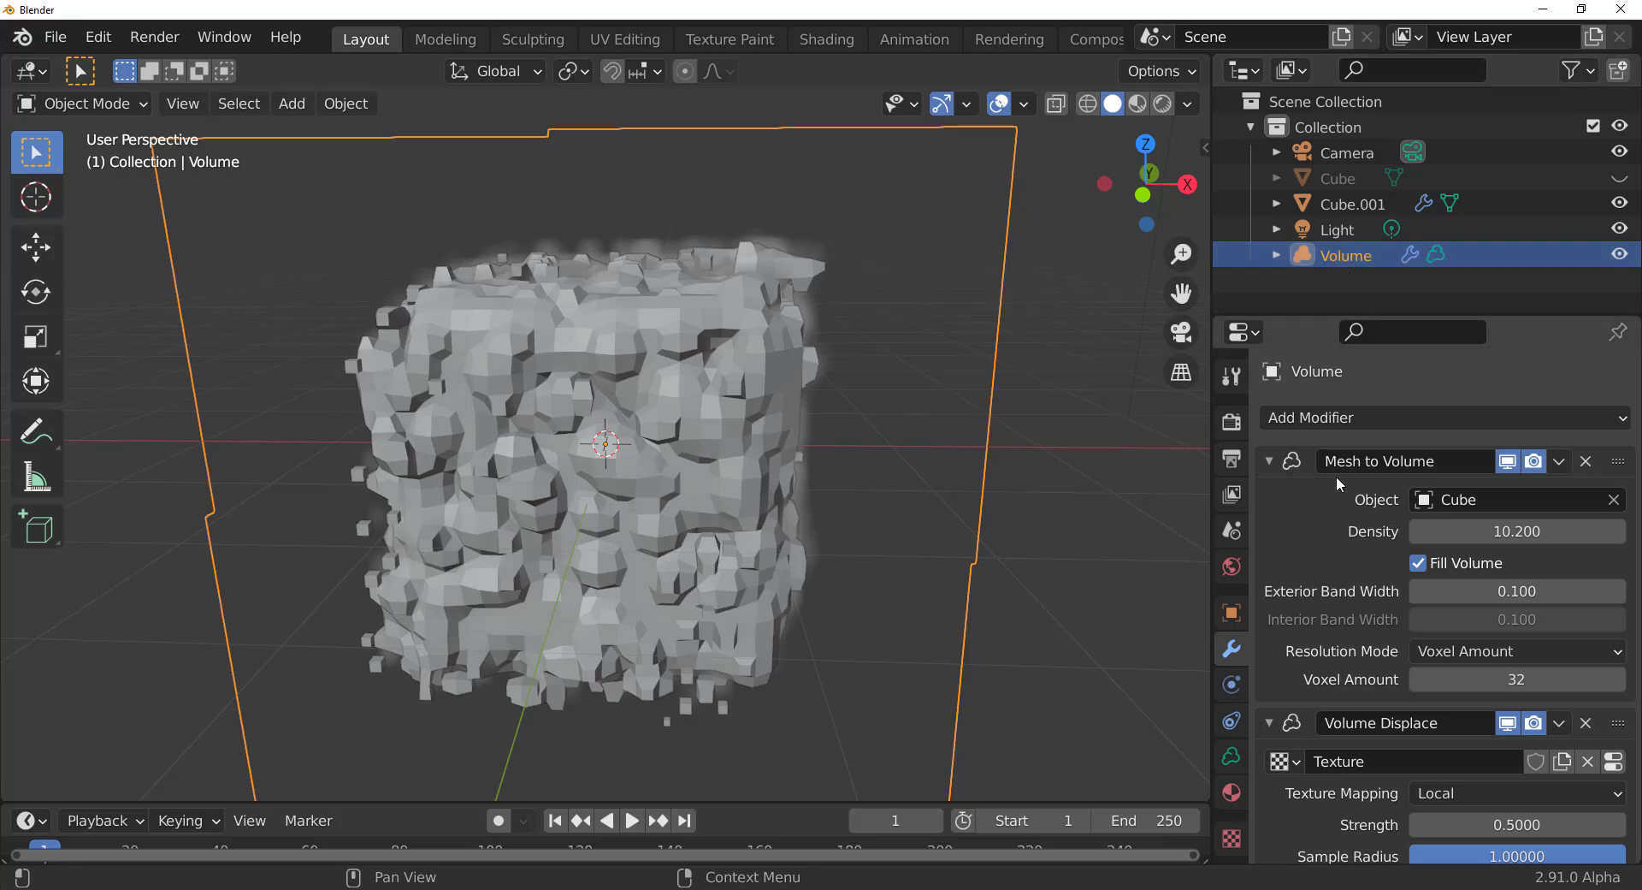
pyautogui.moveTo(1499, 528); pyautogui.dragTo(1608, 531)
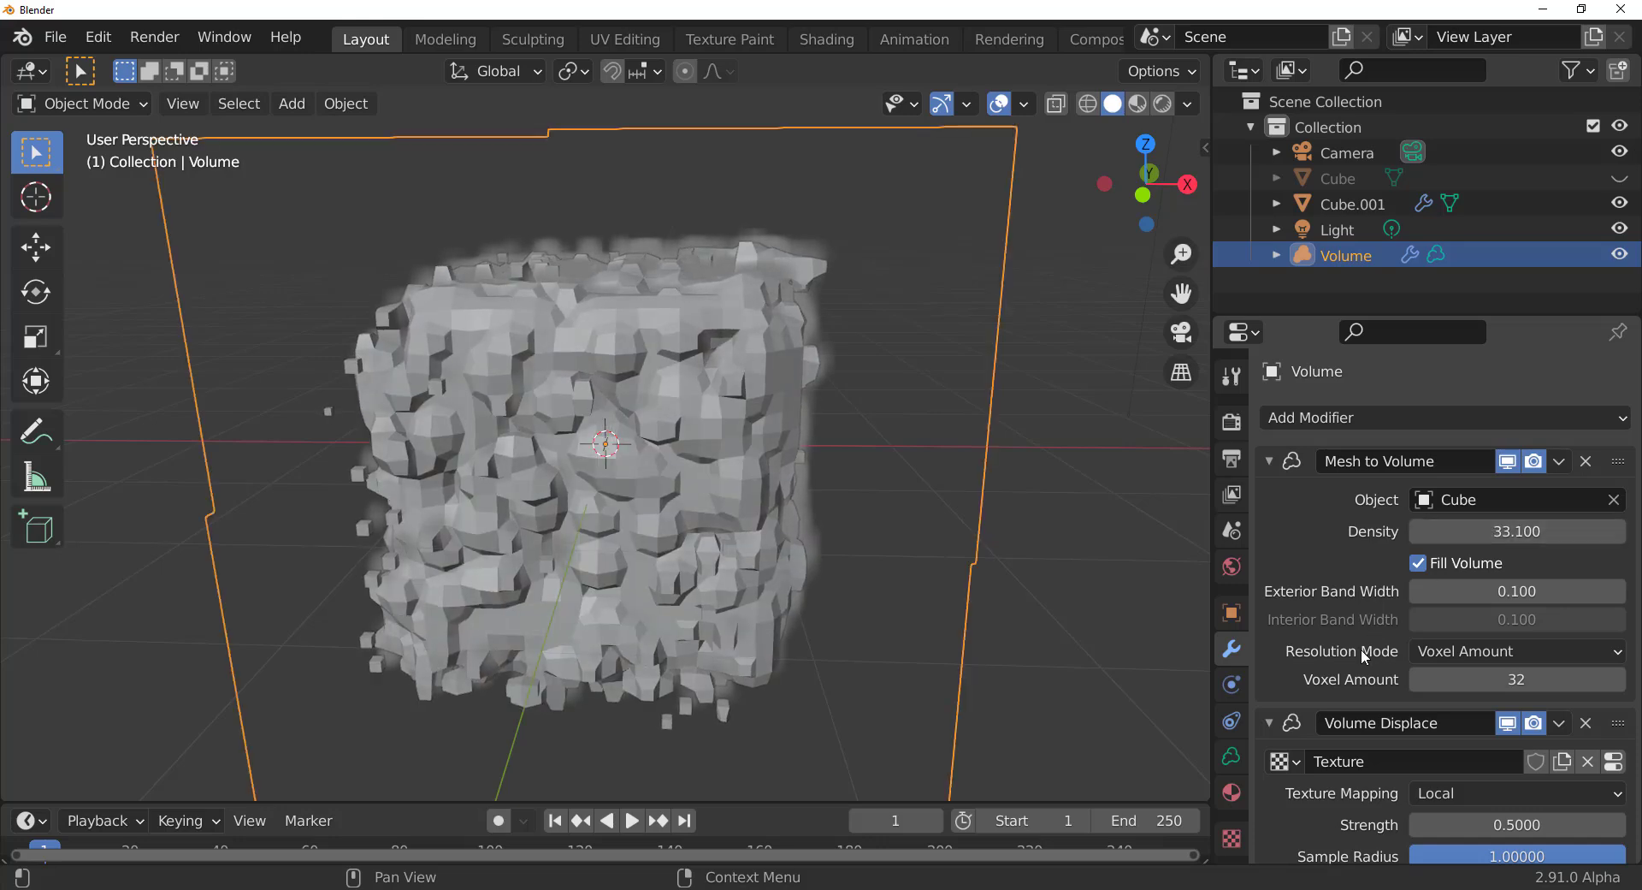
pyautogui.scroll(-3, 1361, 649)
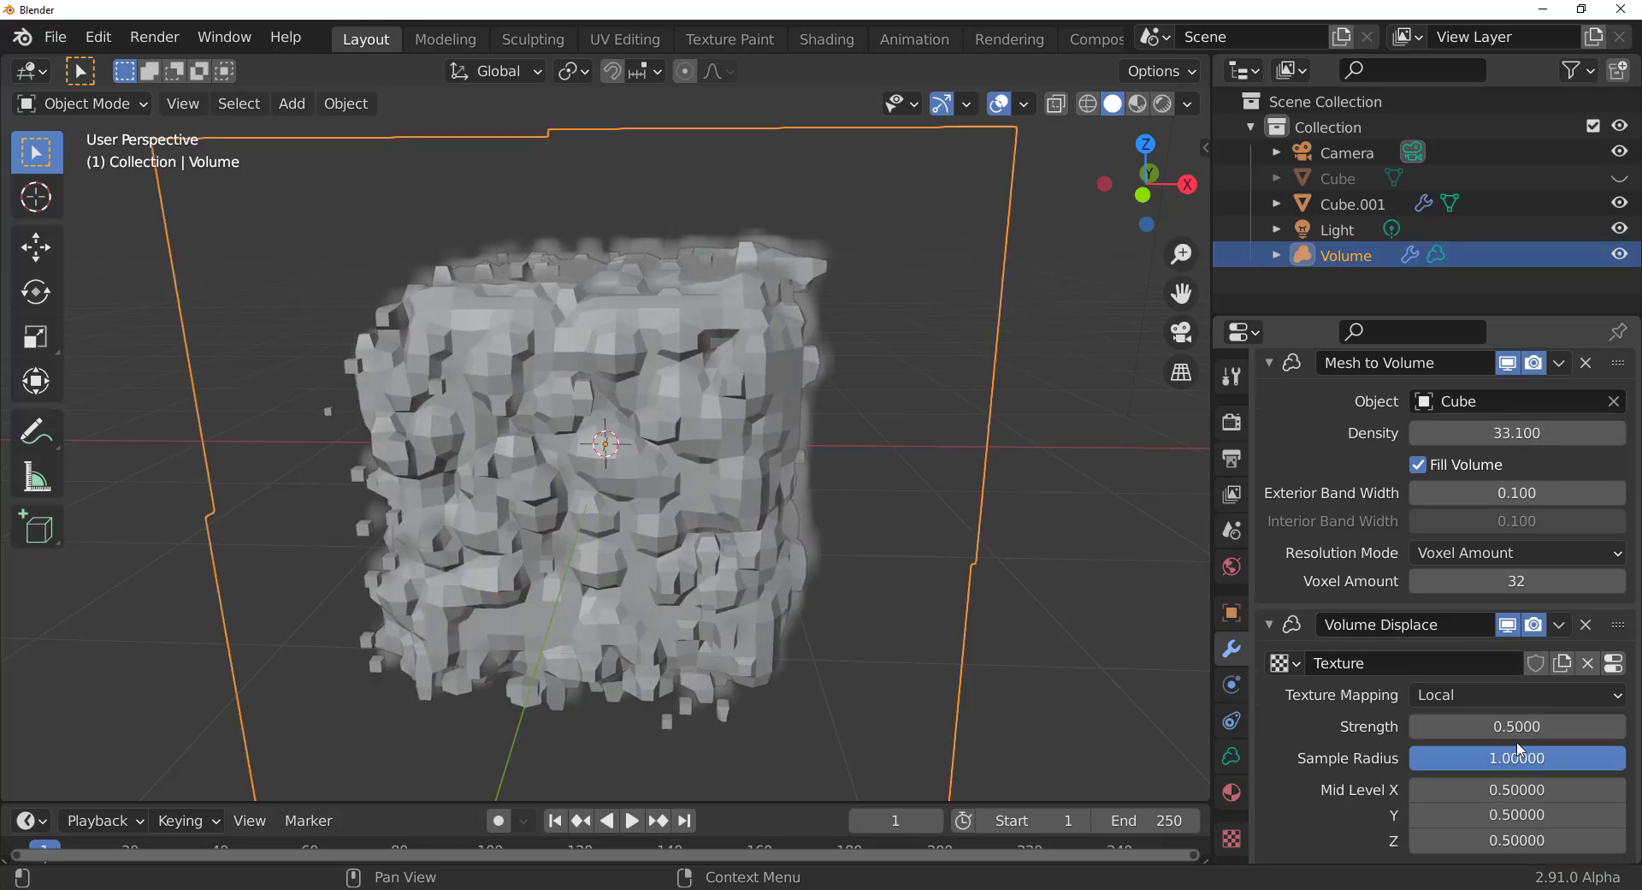
pyautogui.moveTo(1517, 726); pyautogui.dragTo(1476, 726)
pyautogui.scroll(-8, 531, 392)
pyautogui.moveTo(537, 402); pyautogui.dragTo(592, 436, button='middle')
pyautogui.scroll(9, 625, 413)
pyautogui.scroll(-4, 756, 480)
pyautogui.scroll(4, 590, 434)
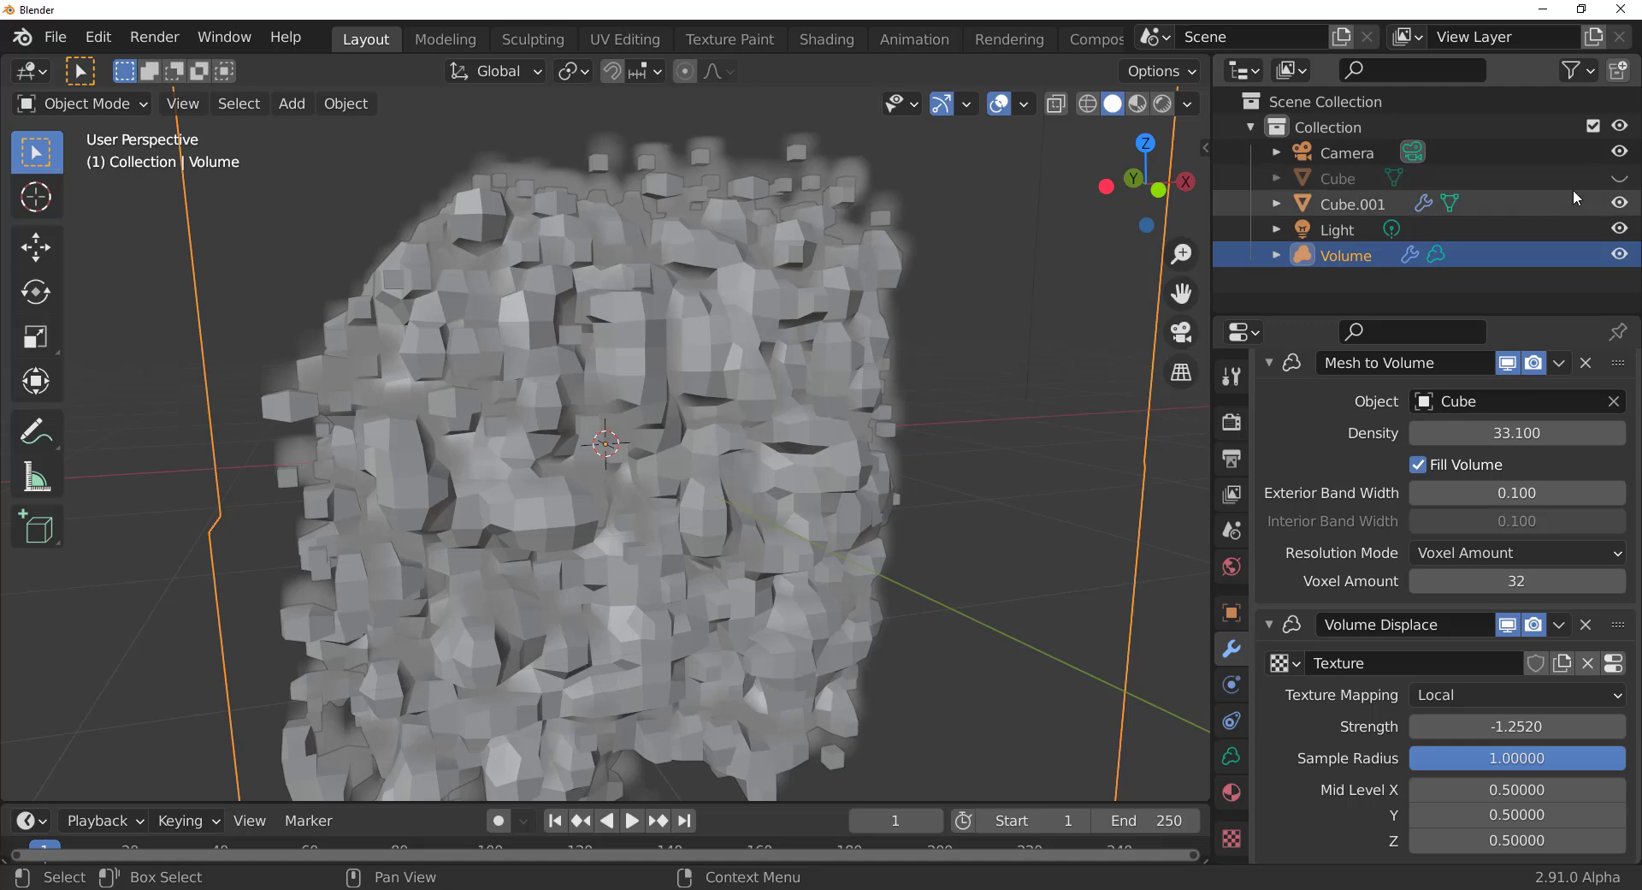
# - Show and select the original Cube, and hide Cube.001 and the Volume
pyautogui.click(1621, 177)
pyautogui.click(1500, 177)
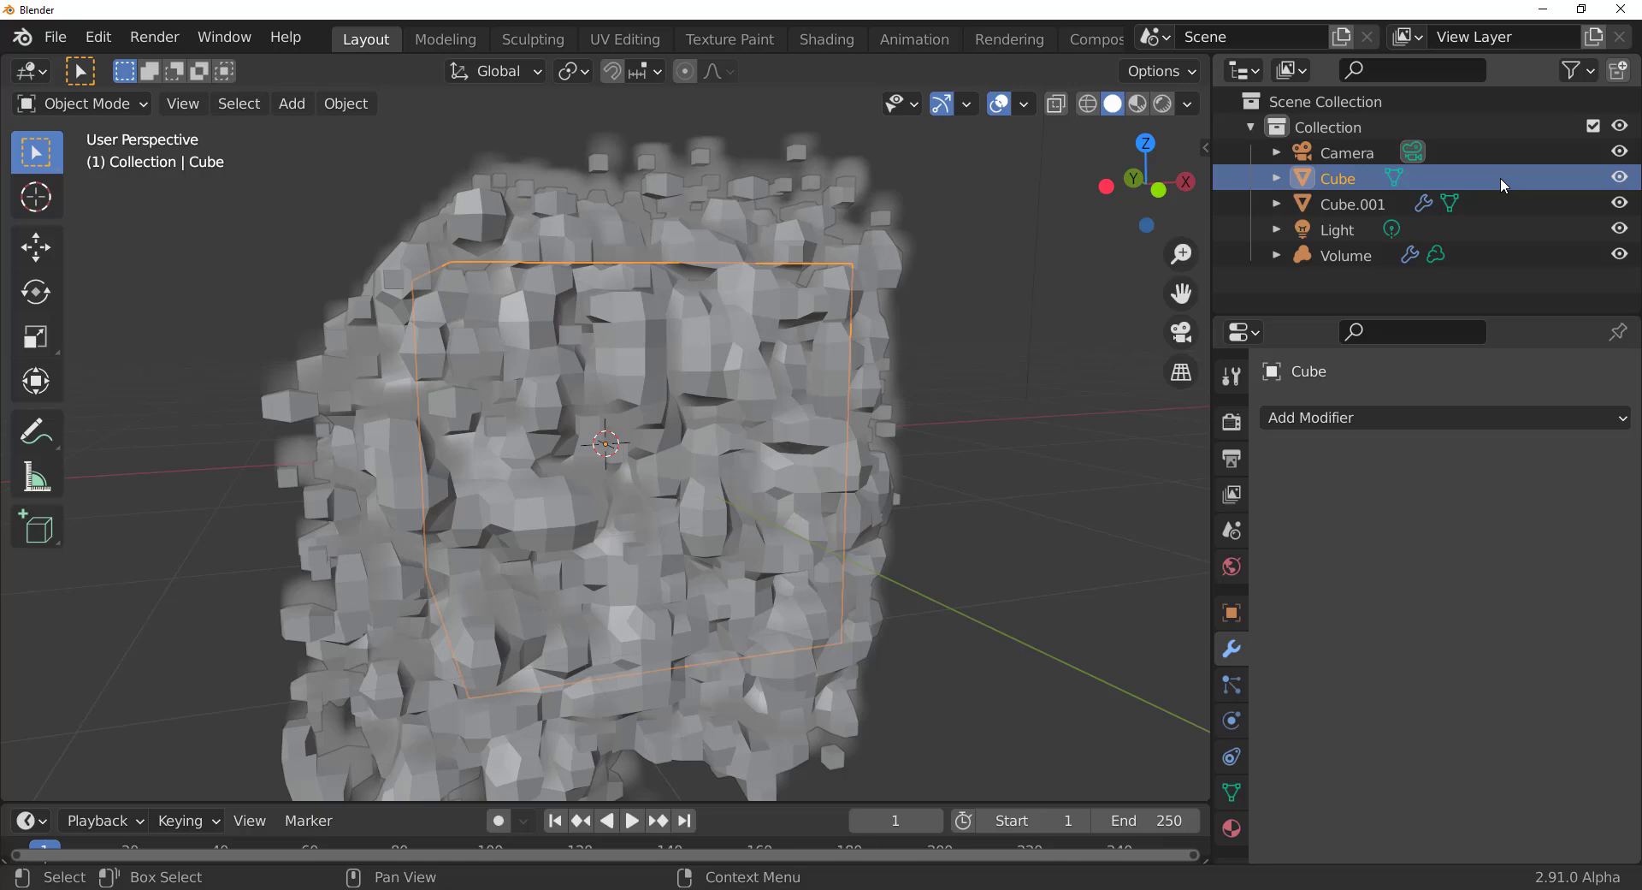
pyautogui.click(1620, 203)
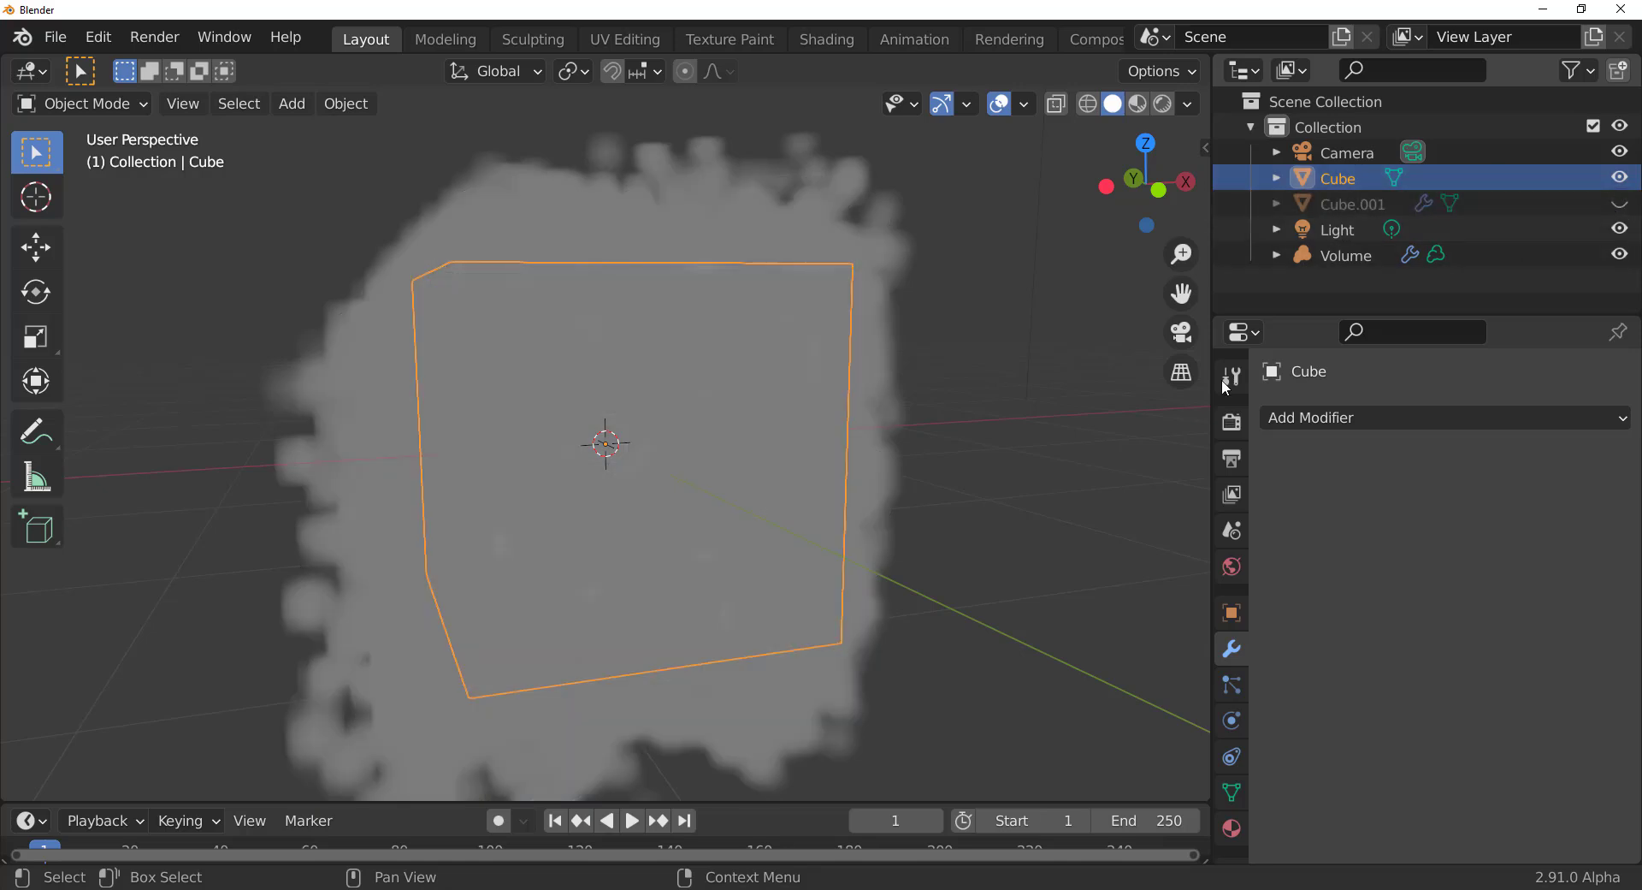
pyautogui.moveTo(737, 473); pyautogui.dragTo(681, 502, button='middle')
pyautogui.scroll(-3, 682, 502)
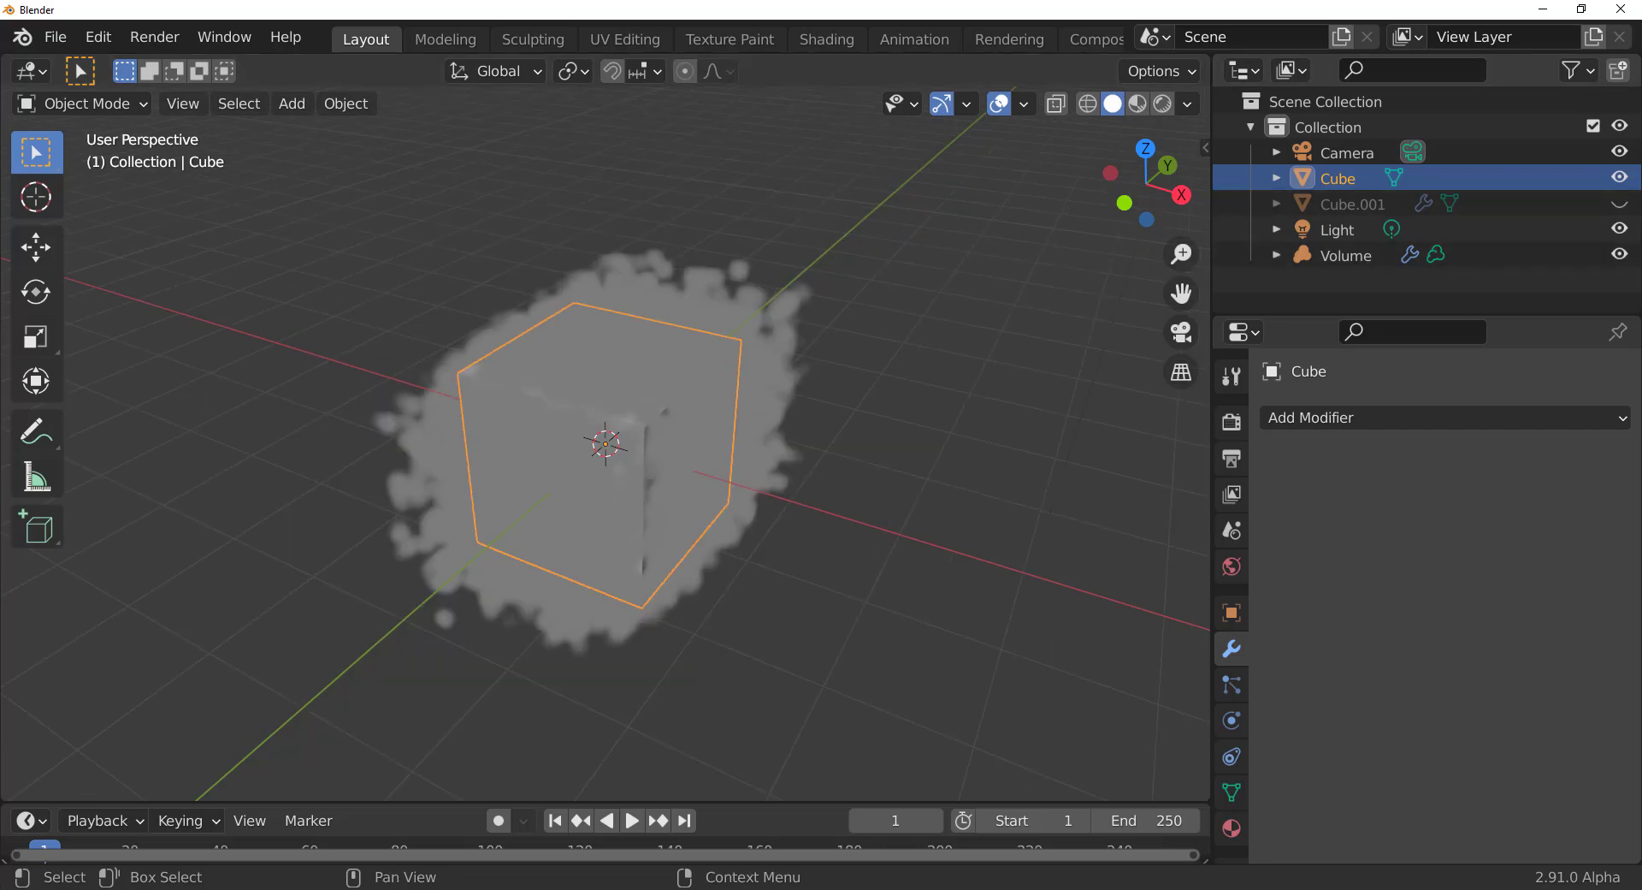
pyautogui.click(1620, 254)
pyautogui.moveTo(745, 403); pyautogui.dragTo(640, 424, button='middle')
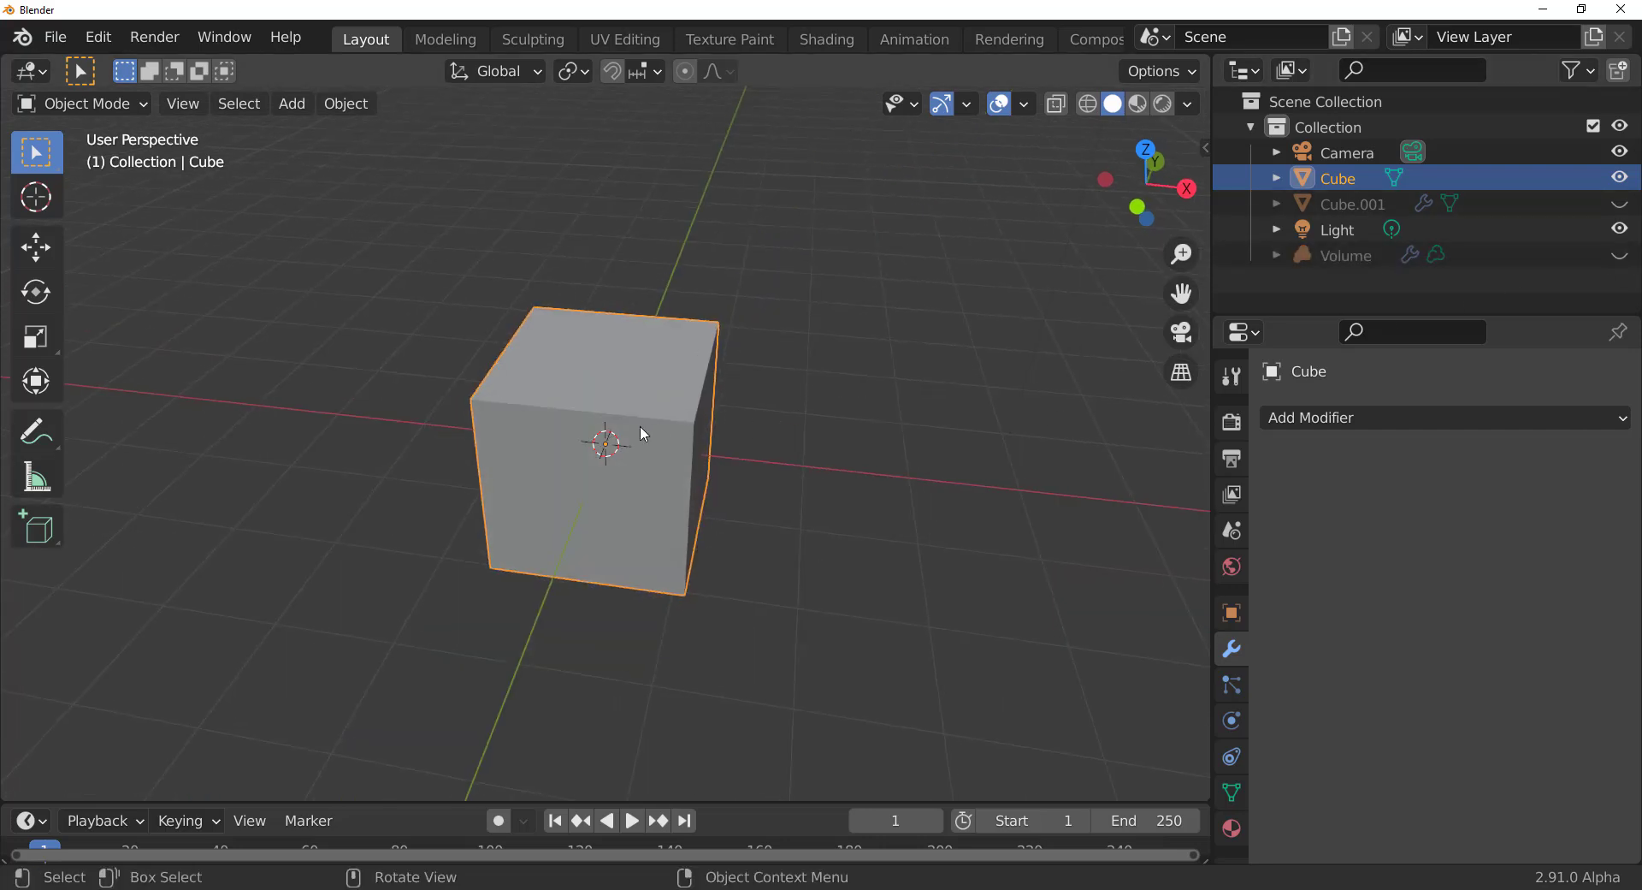
# - In Edit Mode, select the Cube's side face toward positive X and inset it
pyautogui.press('Tab')
pyautogui.moveTo(784, 482); pyautogui.dragTo(663, 453, button='middle')
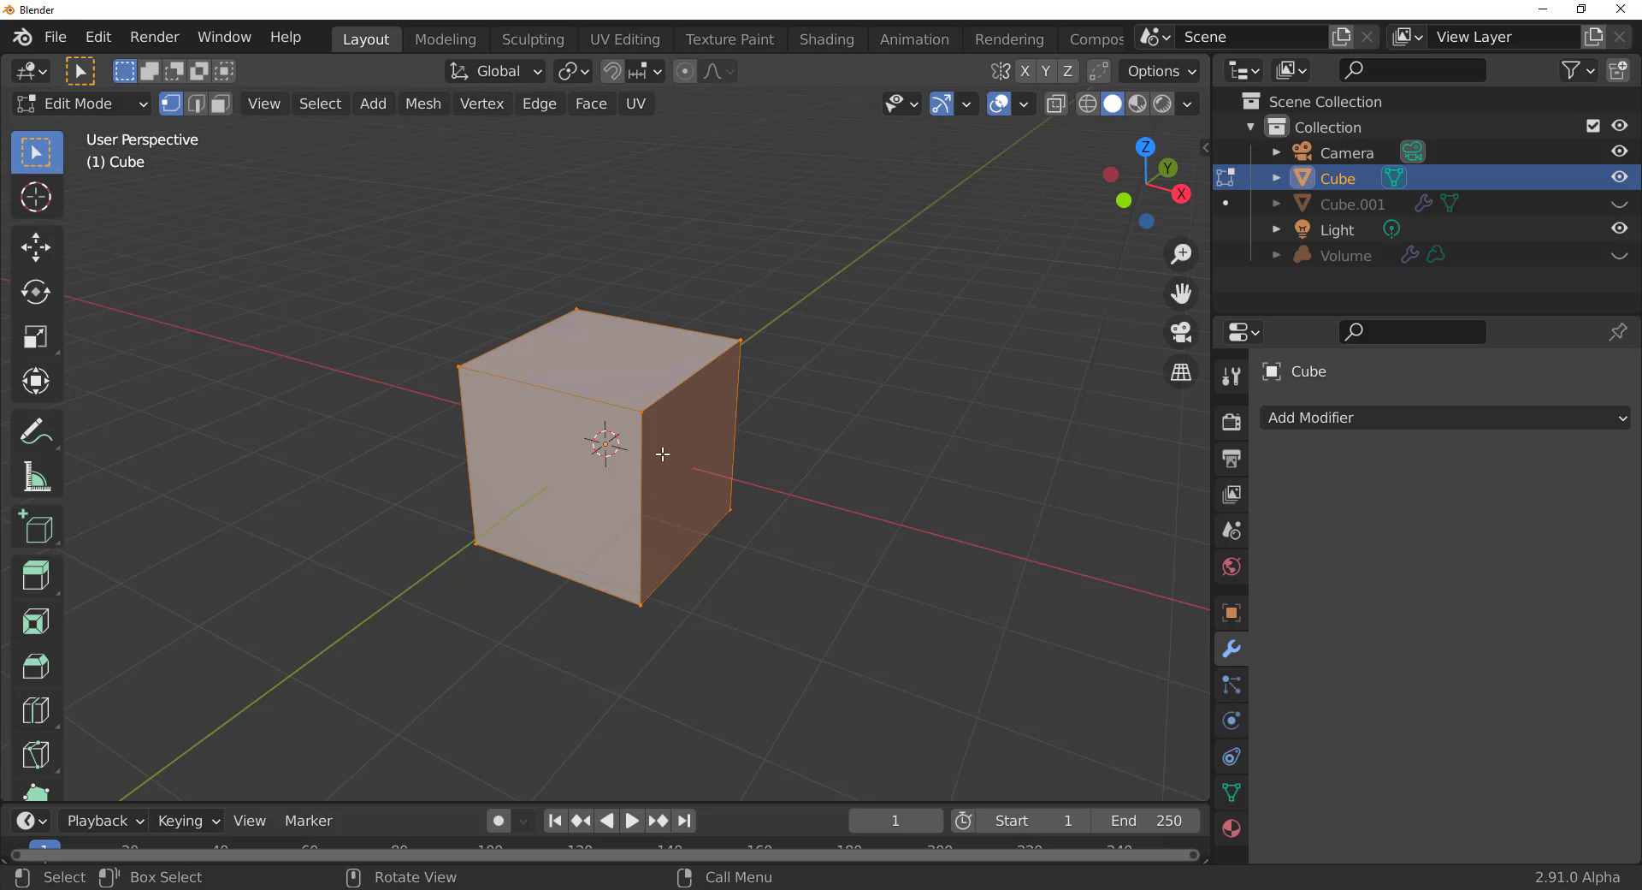
pyautogui.click(670, 445)
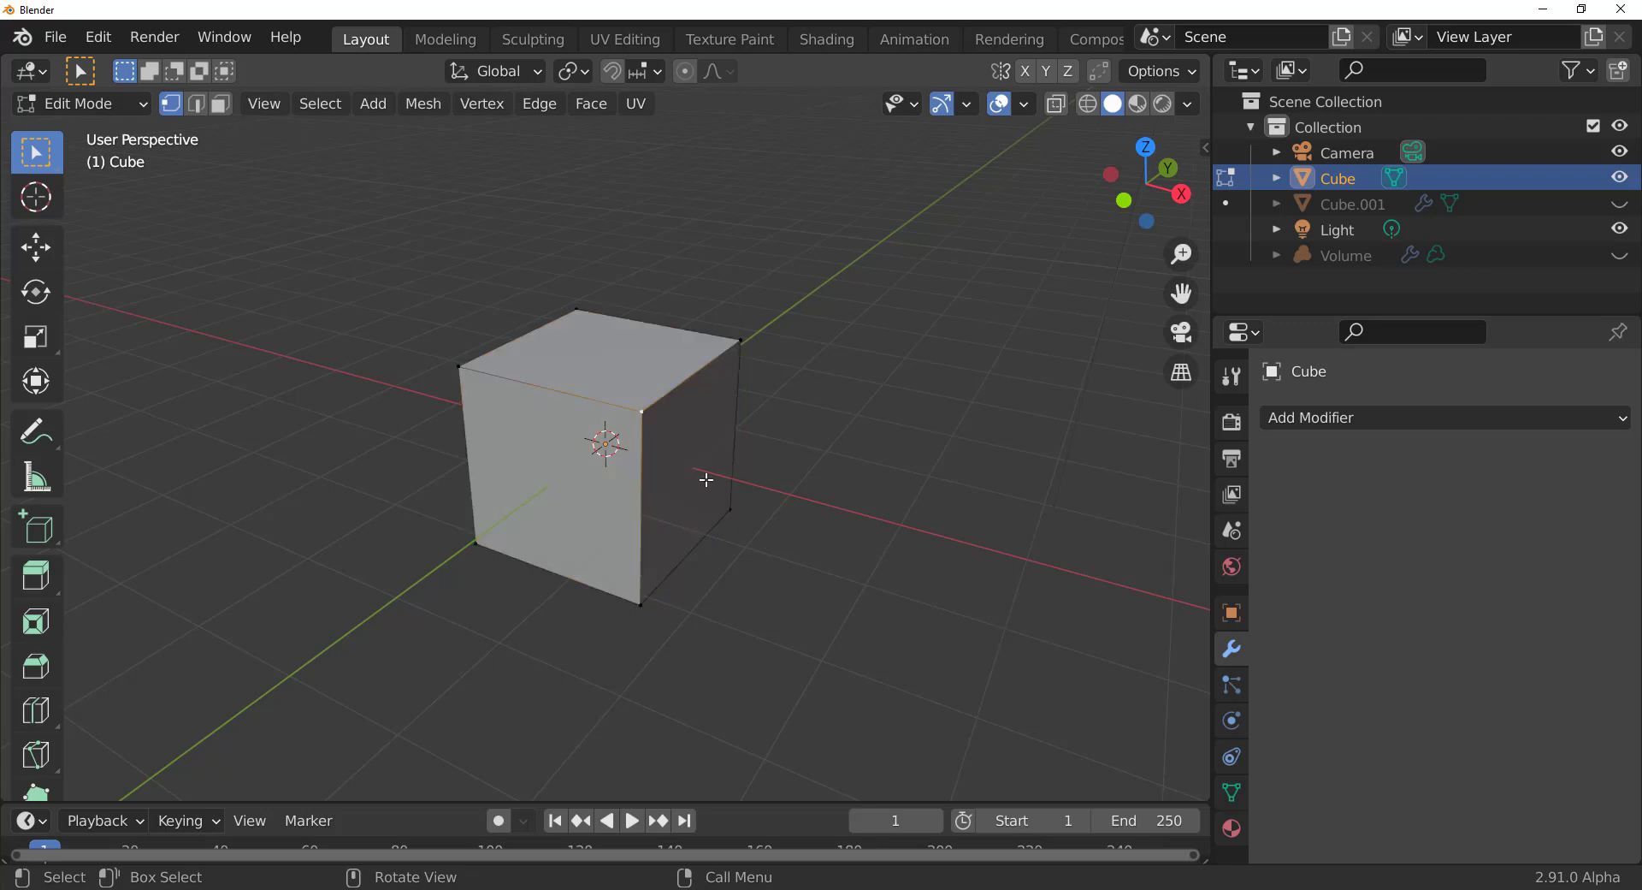
pyautogui.click(220, 106)
pyautogui.click(675, 457)
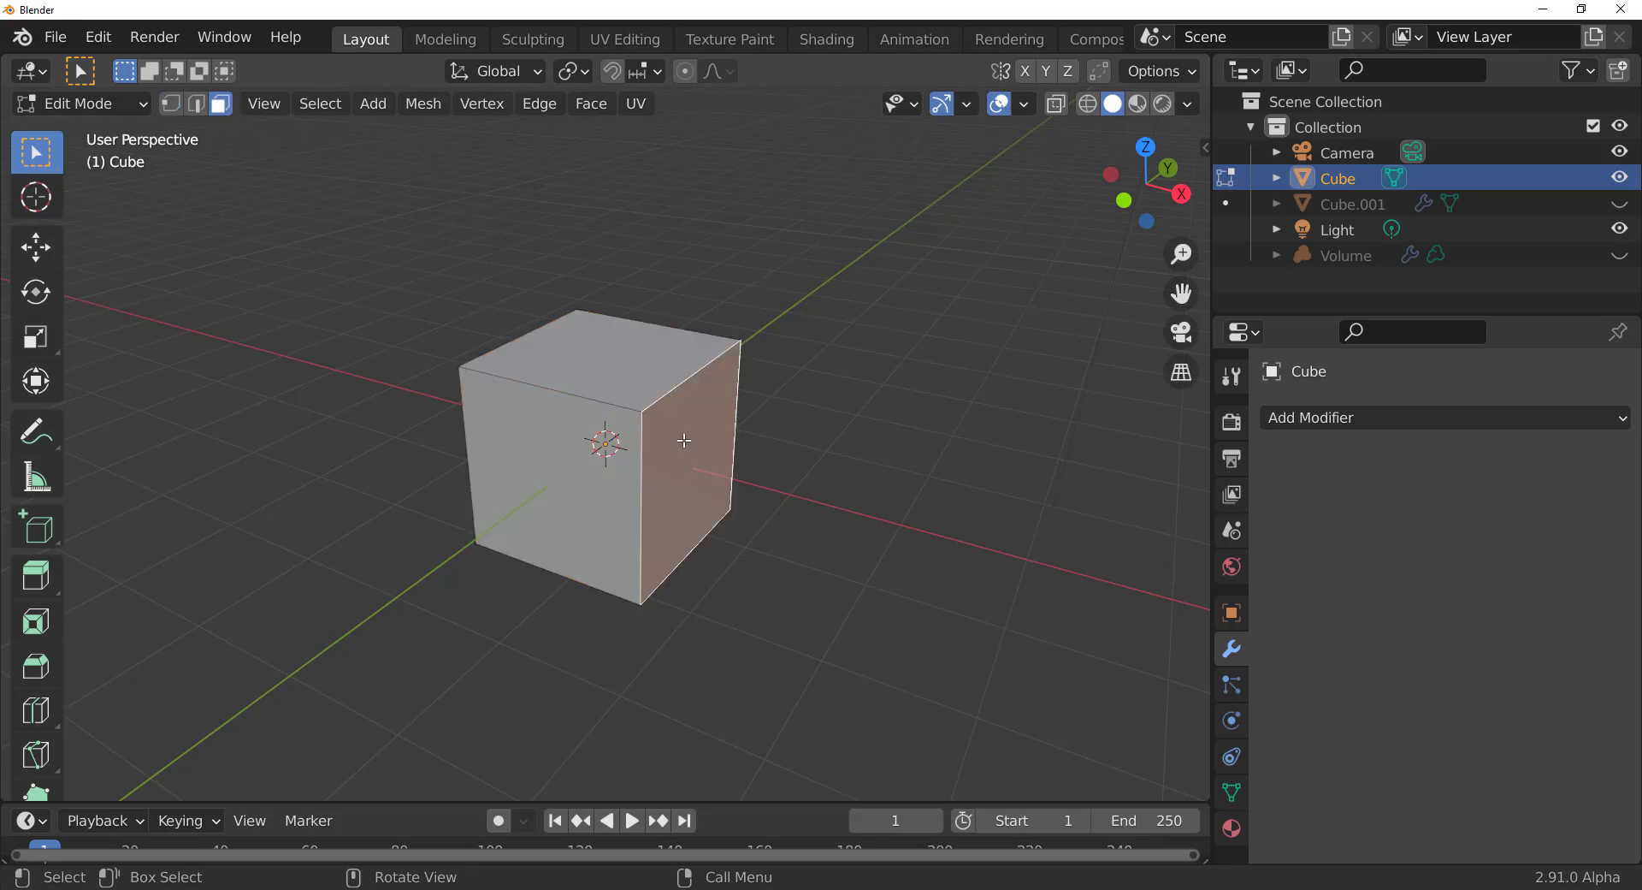
pyautogui.moveTo(801, 570)
pyautogui.mouseDown(button='middle')
pyautogui.moveTo(735, 523)
pyautogui.moveTo(806, 574)
pyautogui.mouseUp(button='middle')
pyautogui.press('i')
pyautogui.click(858, 539)
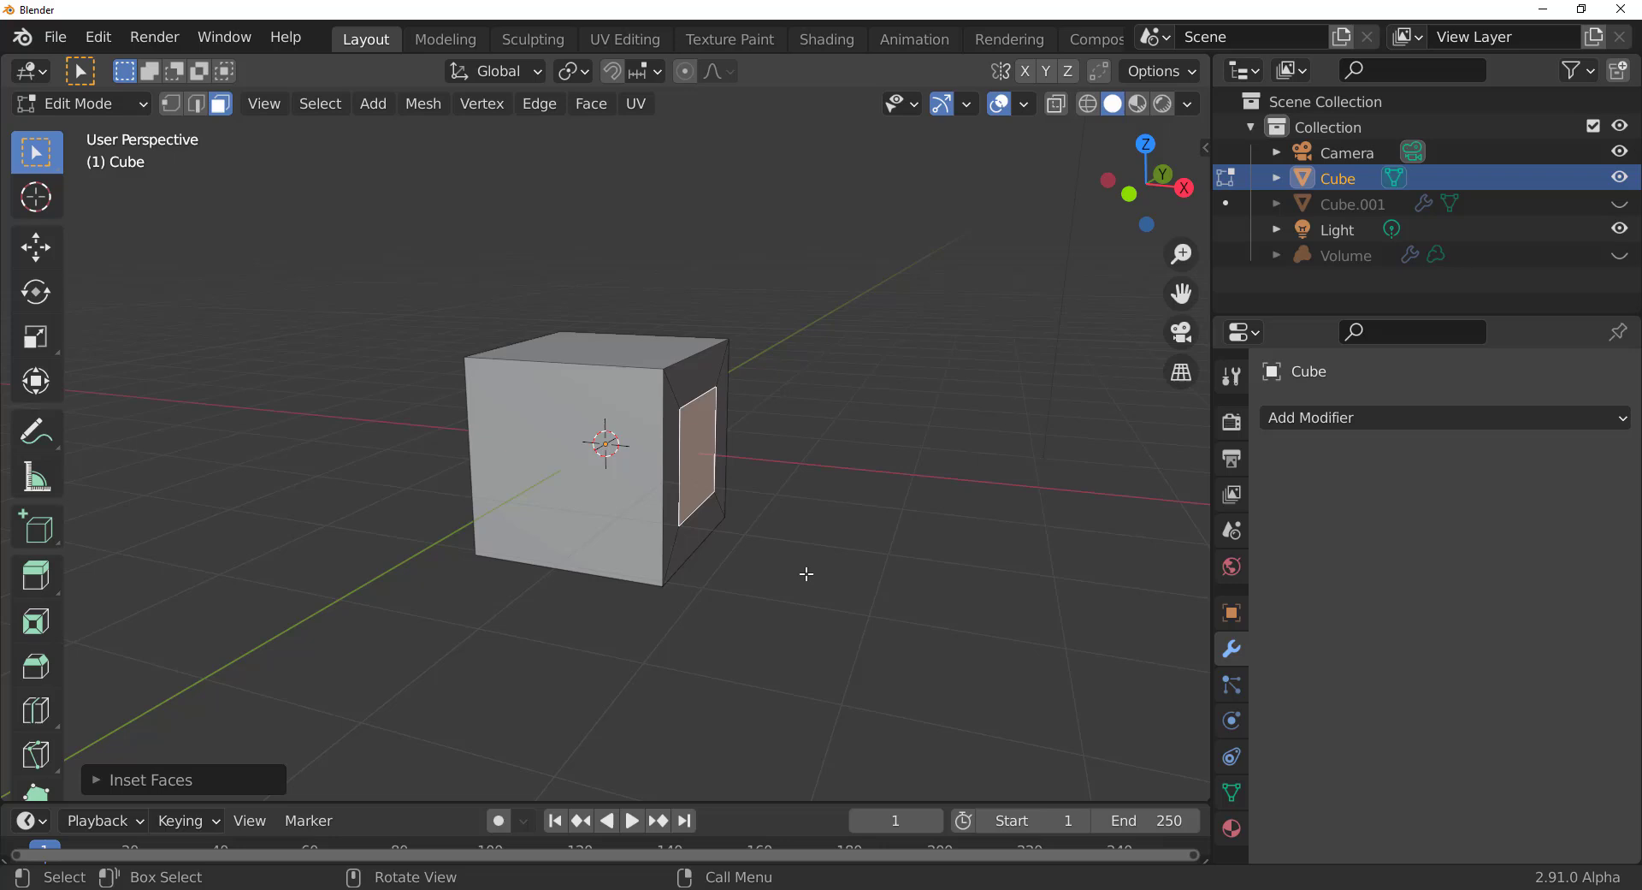
# - Extrude the inset face outward along the X axis into a long bar
pyautogui.press('r')
pyautogui.rightClick(913, 585)
pyautogui.press('e')
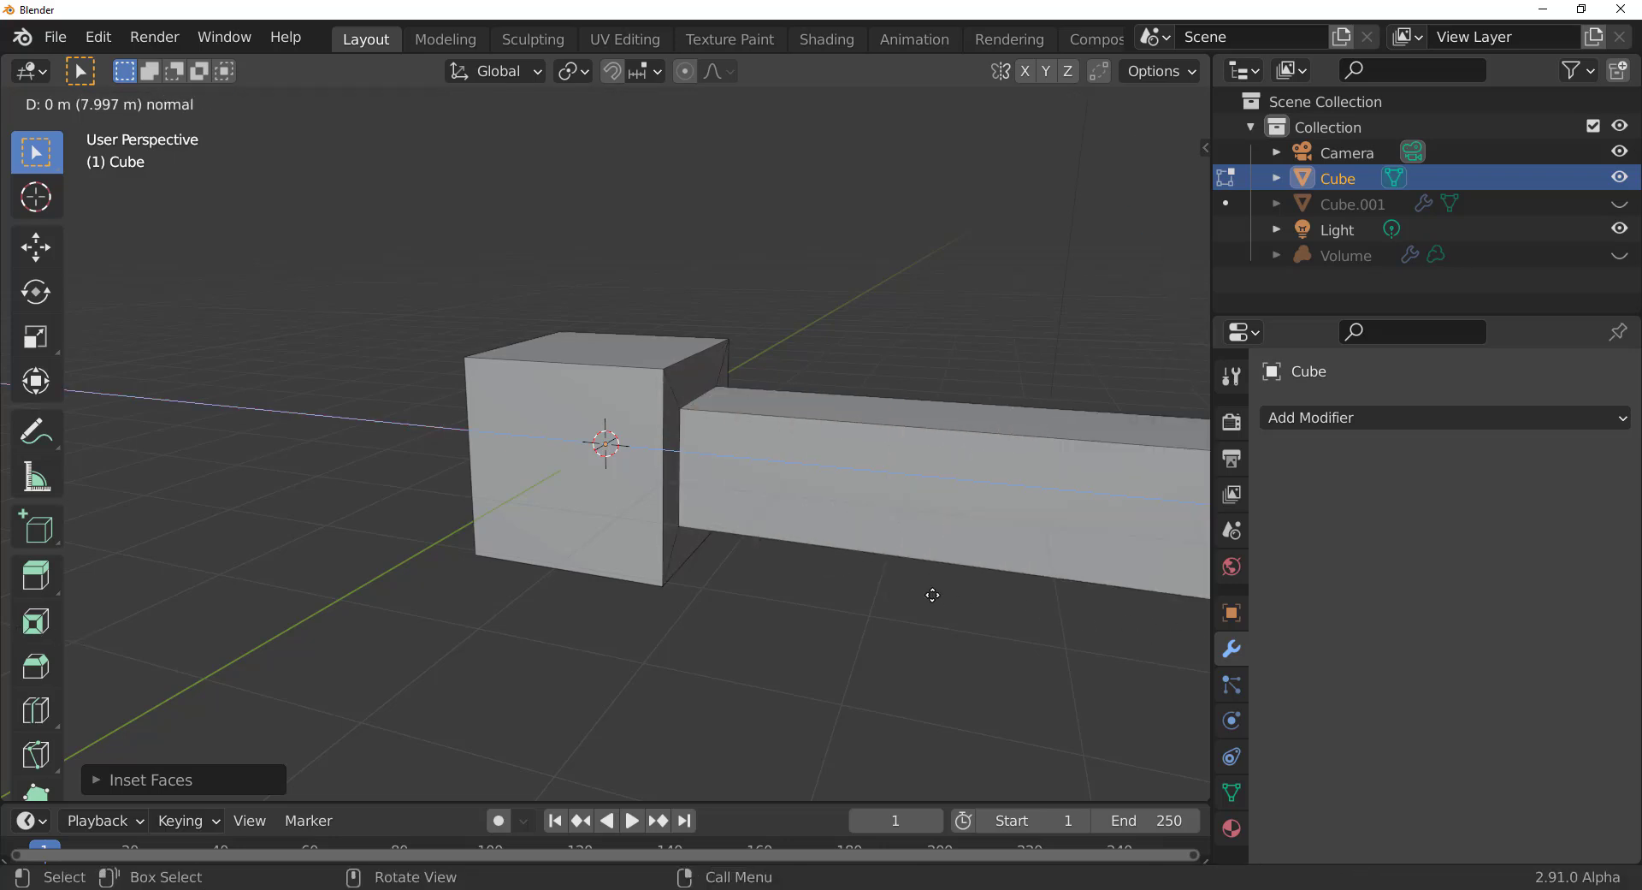
pyautogui.click(793, 562)
pyautogui.scroll(-3, 790, 585)
pyautogui.moveTo(792, 614); pyautogui.dragTo(910, 611, button='middle')
pyautogui.keyDown('shift'); pyautogui.moveTo(1004, 611); pyautogui.dragTo(774, 608, button='middle'); pyautogui.keyUp('shift')
# - Bevel the bar's end face with several segments to round its end, and return to Object Mode
pyautogui.hotkey('ctrl', 'b')
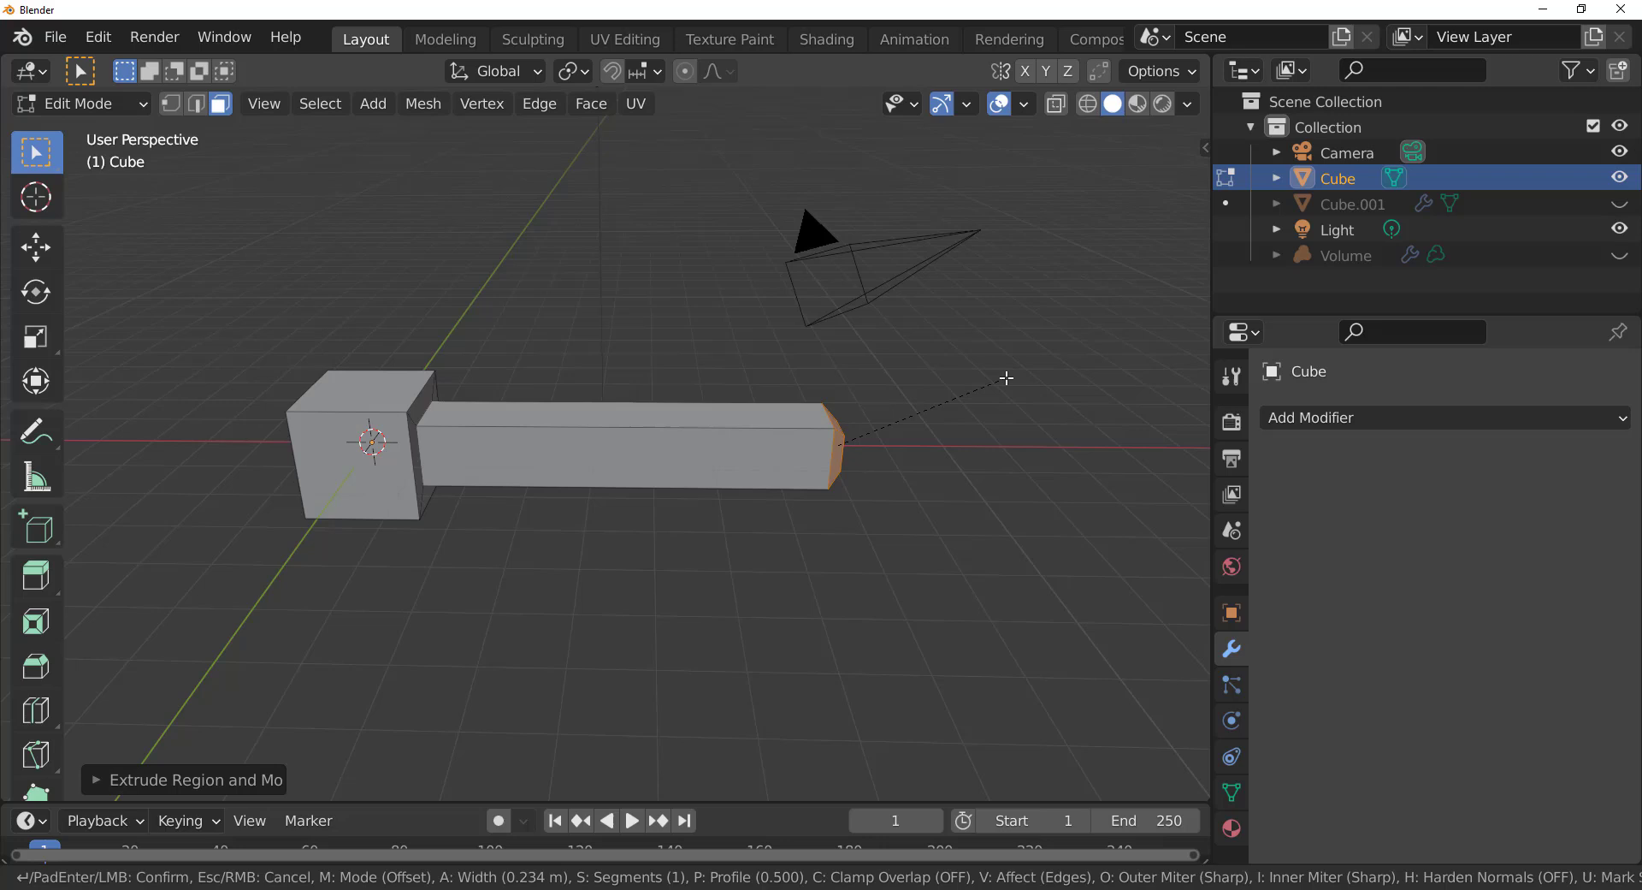
pyautogui.scroll(3, 1020, 380)
pyautogui.click(1021, 380)
pyautogui.moveTo(834, 523); pyautogui.dragTo(659, 482, button='middle')
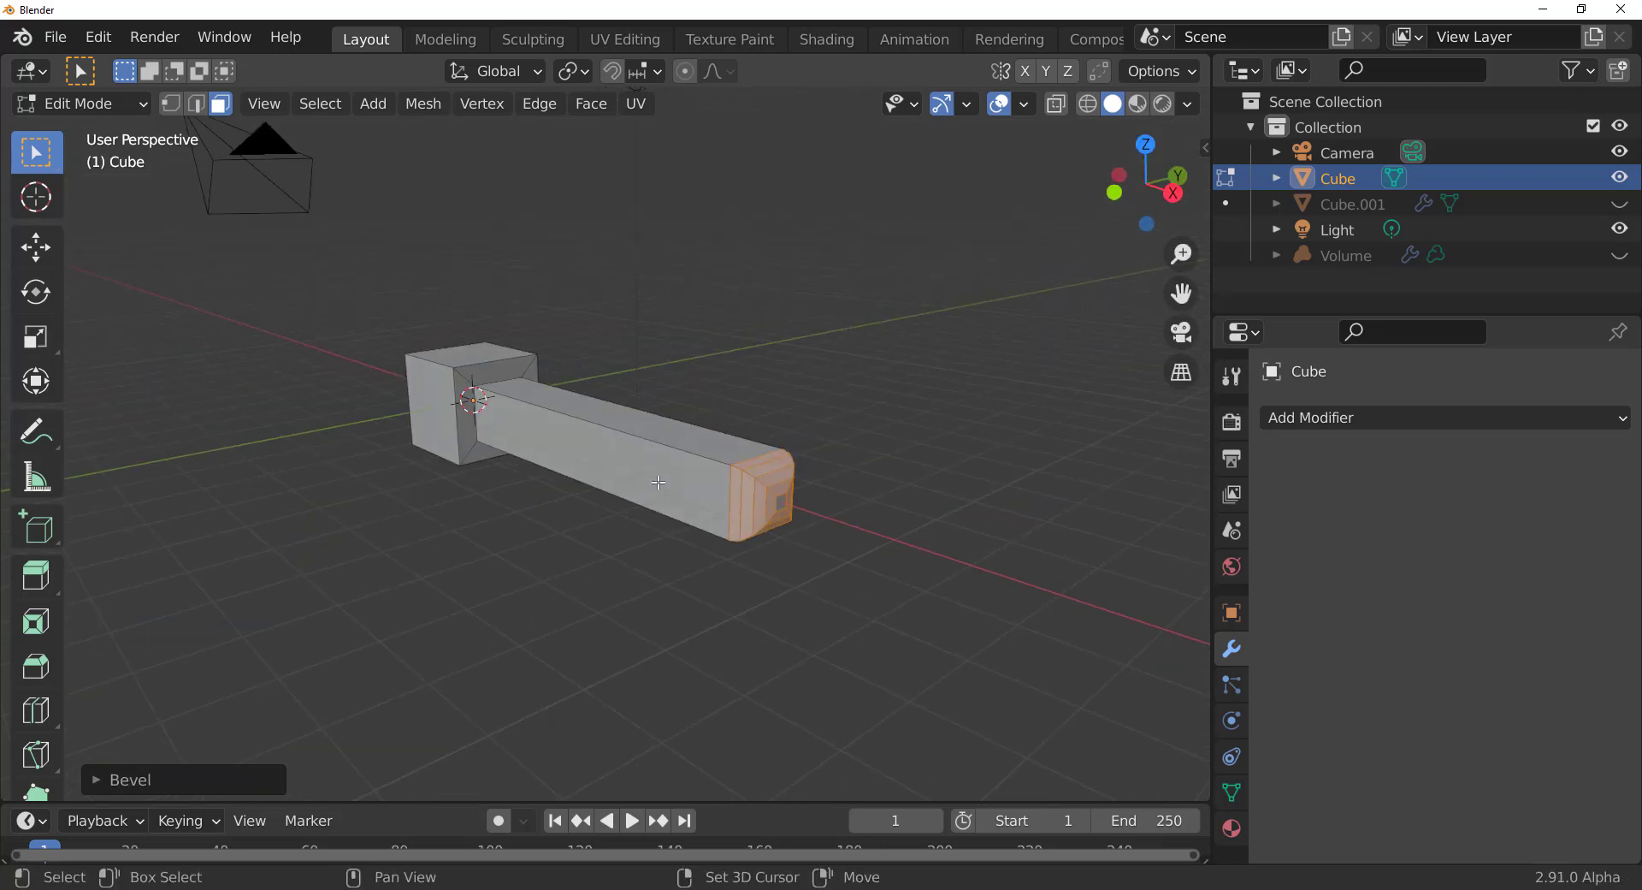
pyautogui.scroll(2, 658, 482)
pyautogui.press('Tab')
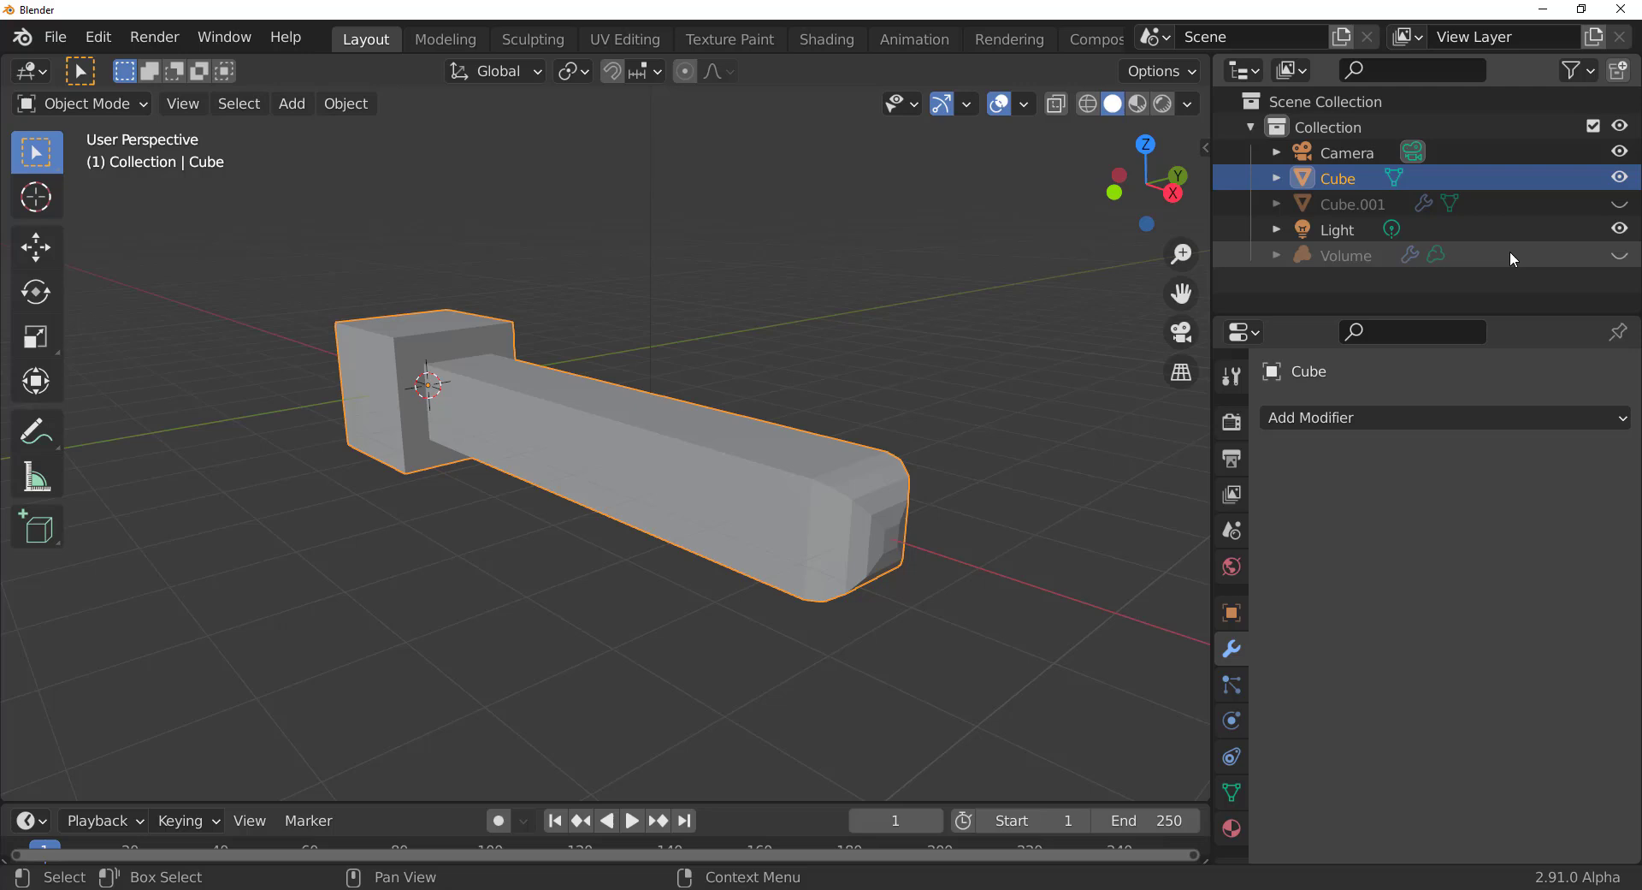
# - Unhide Cube.001 and check the Volume on the extended shape, leaving the Volume hidden
pyautogui.click(1619, 255)
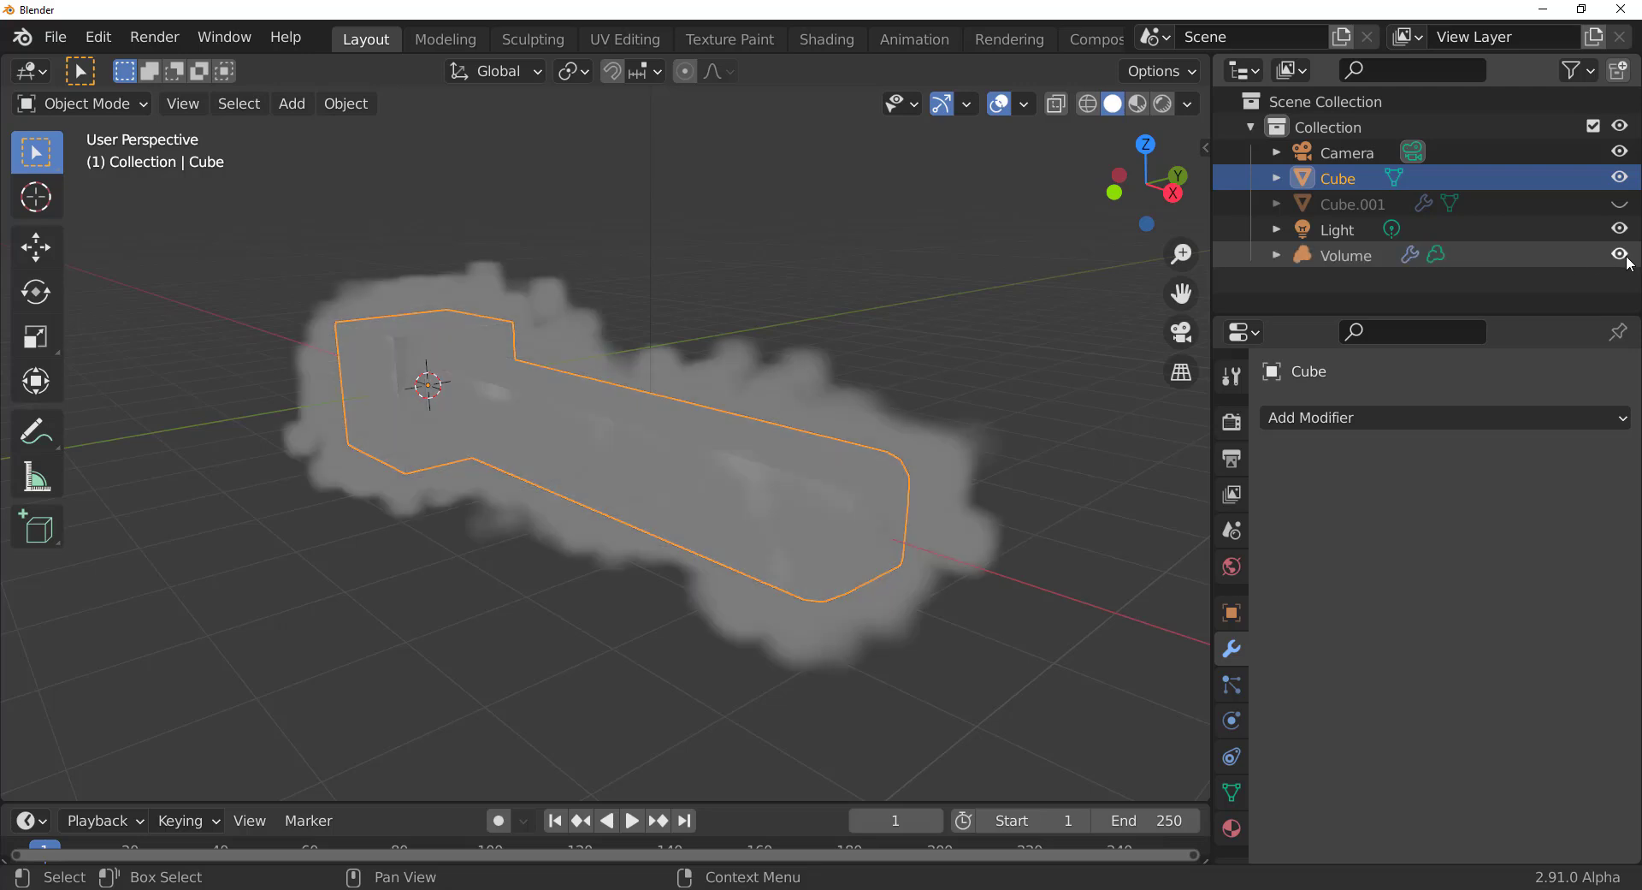
pyautogui.click(1619, 204)
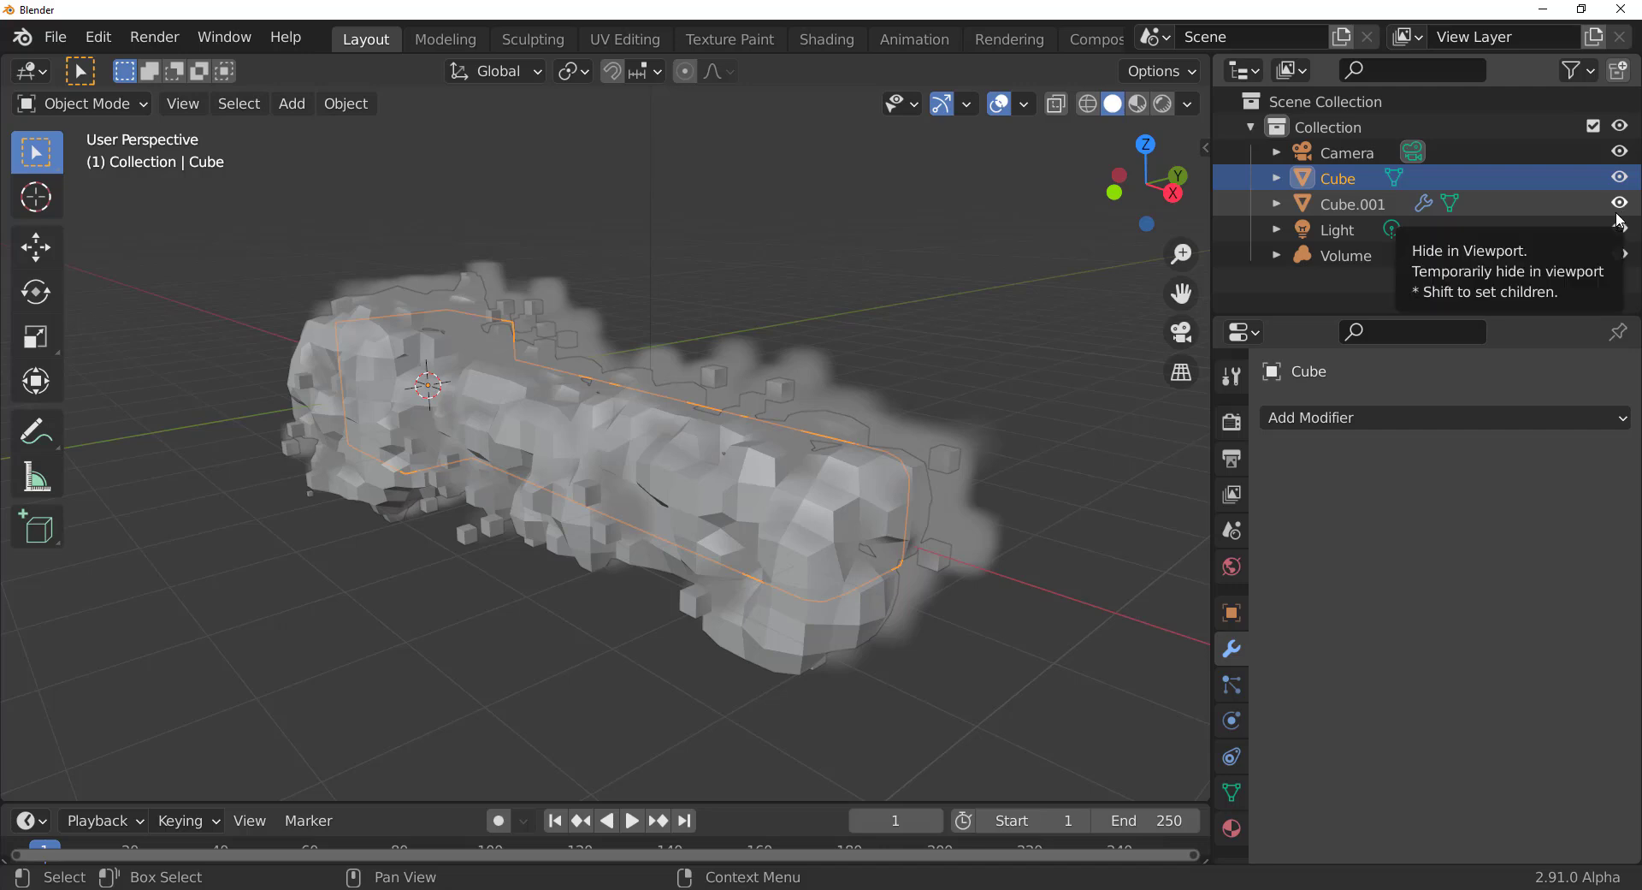
pyautogui.click(1619, 254)
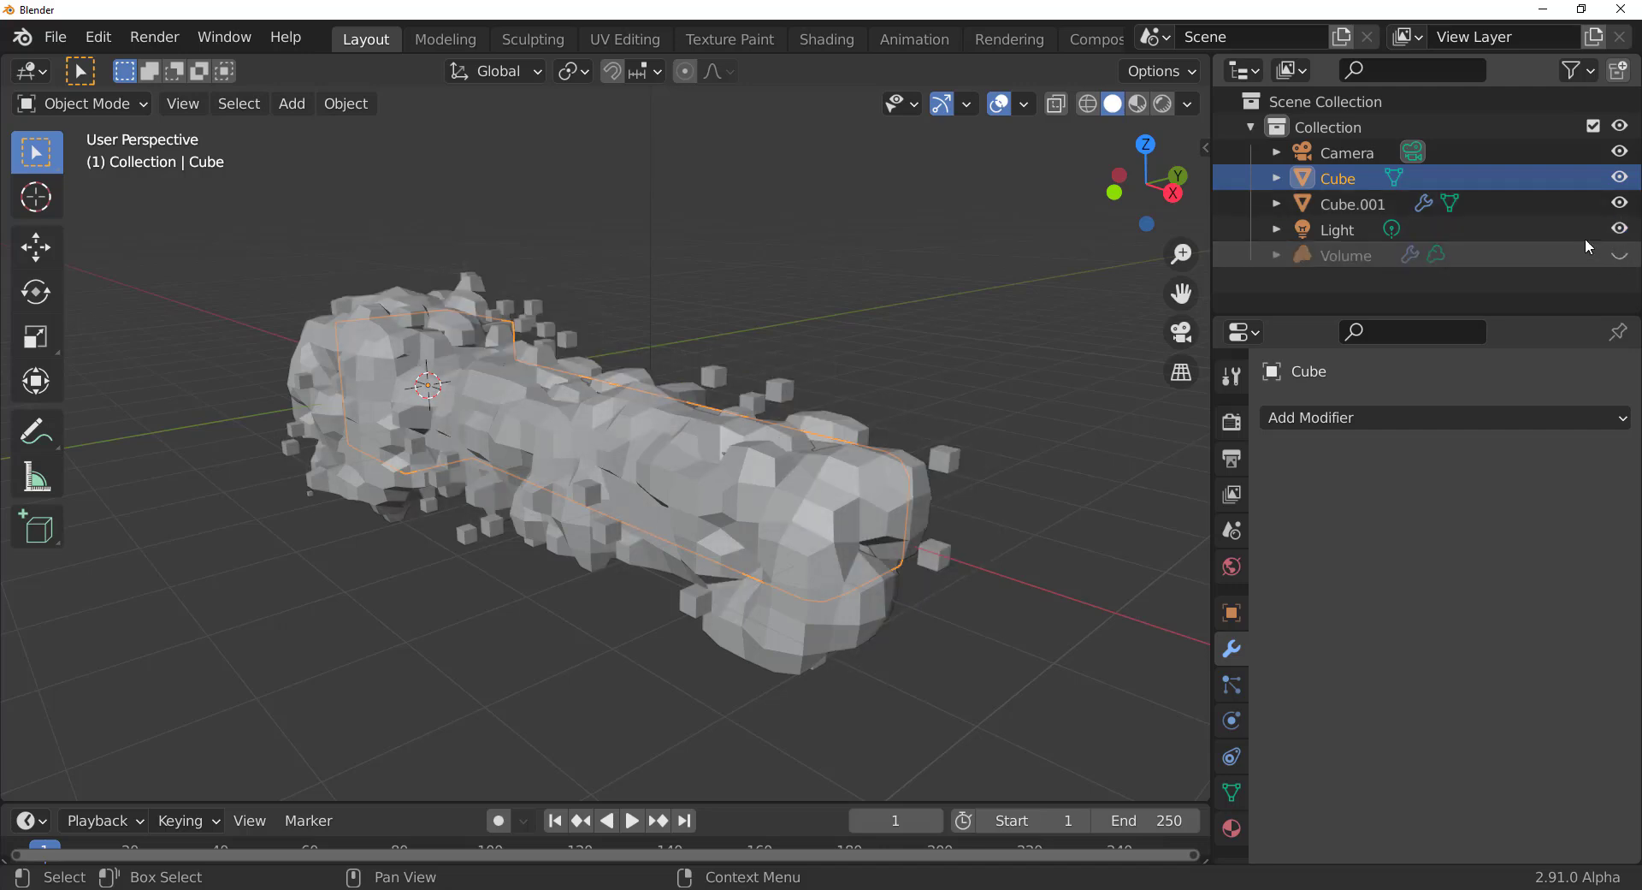
# - In Edit Mode on the Cube, inset the block's upper face and extrude it upward about 1.3 m
pyautogui.click(825, 301)
pyautogui.click(1390, 183)
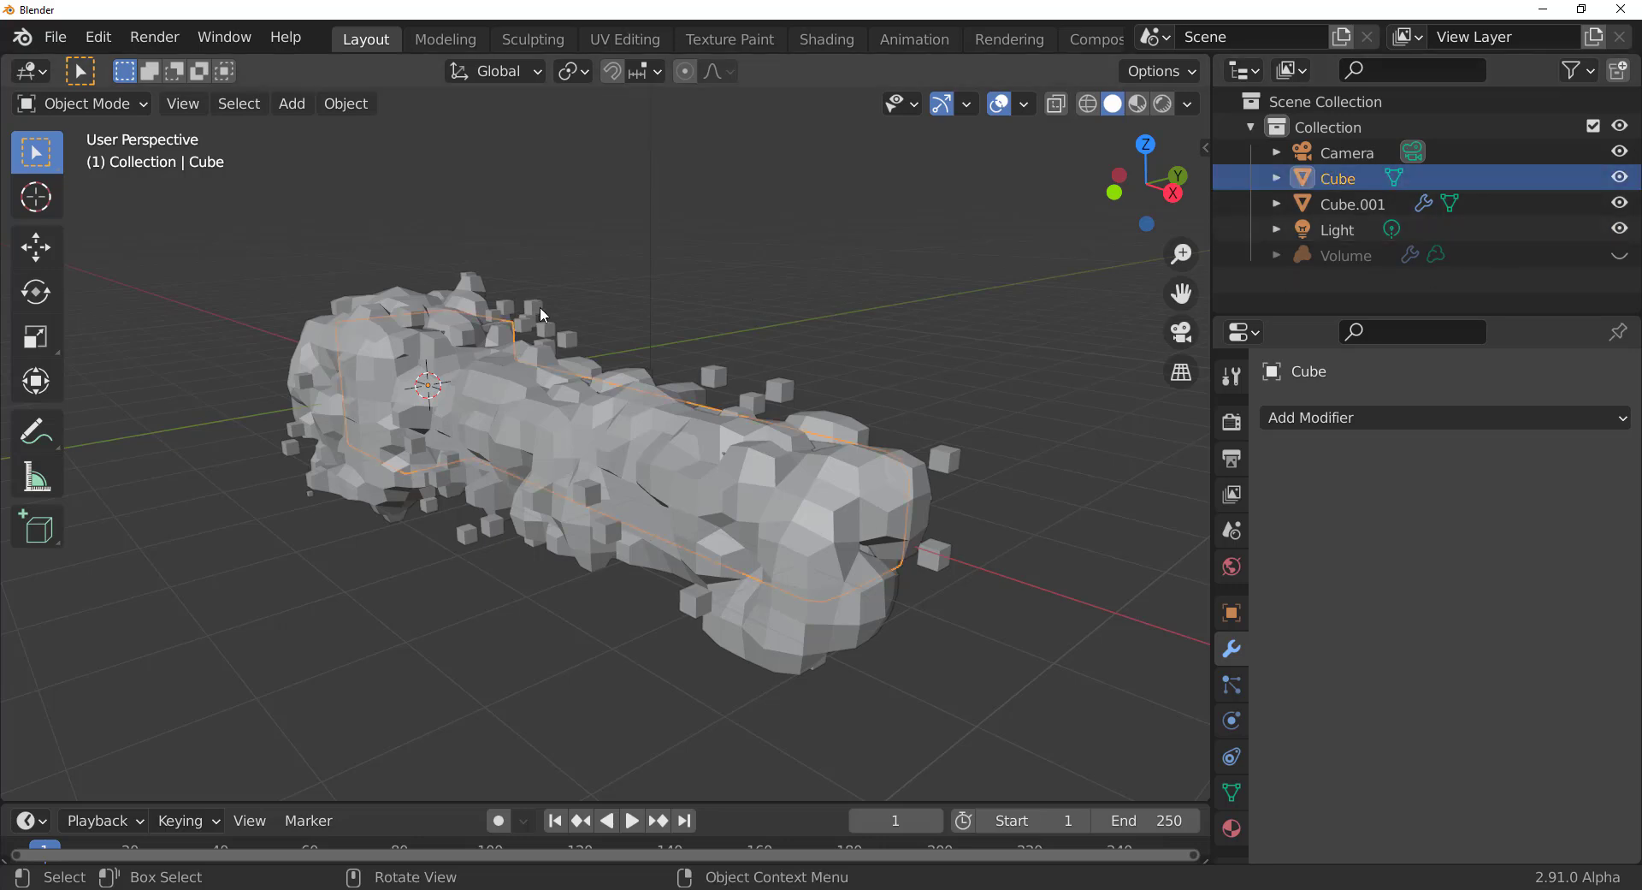
pyautogui.moveTo(540, 310); pyautogui.dragTo(675, 351, button='middle')
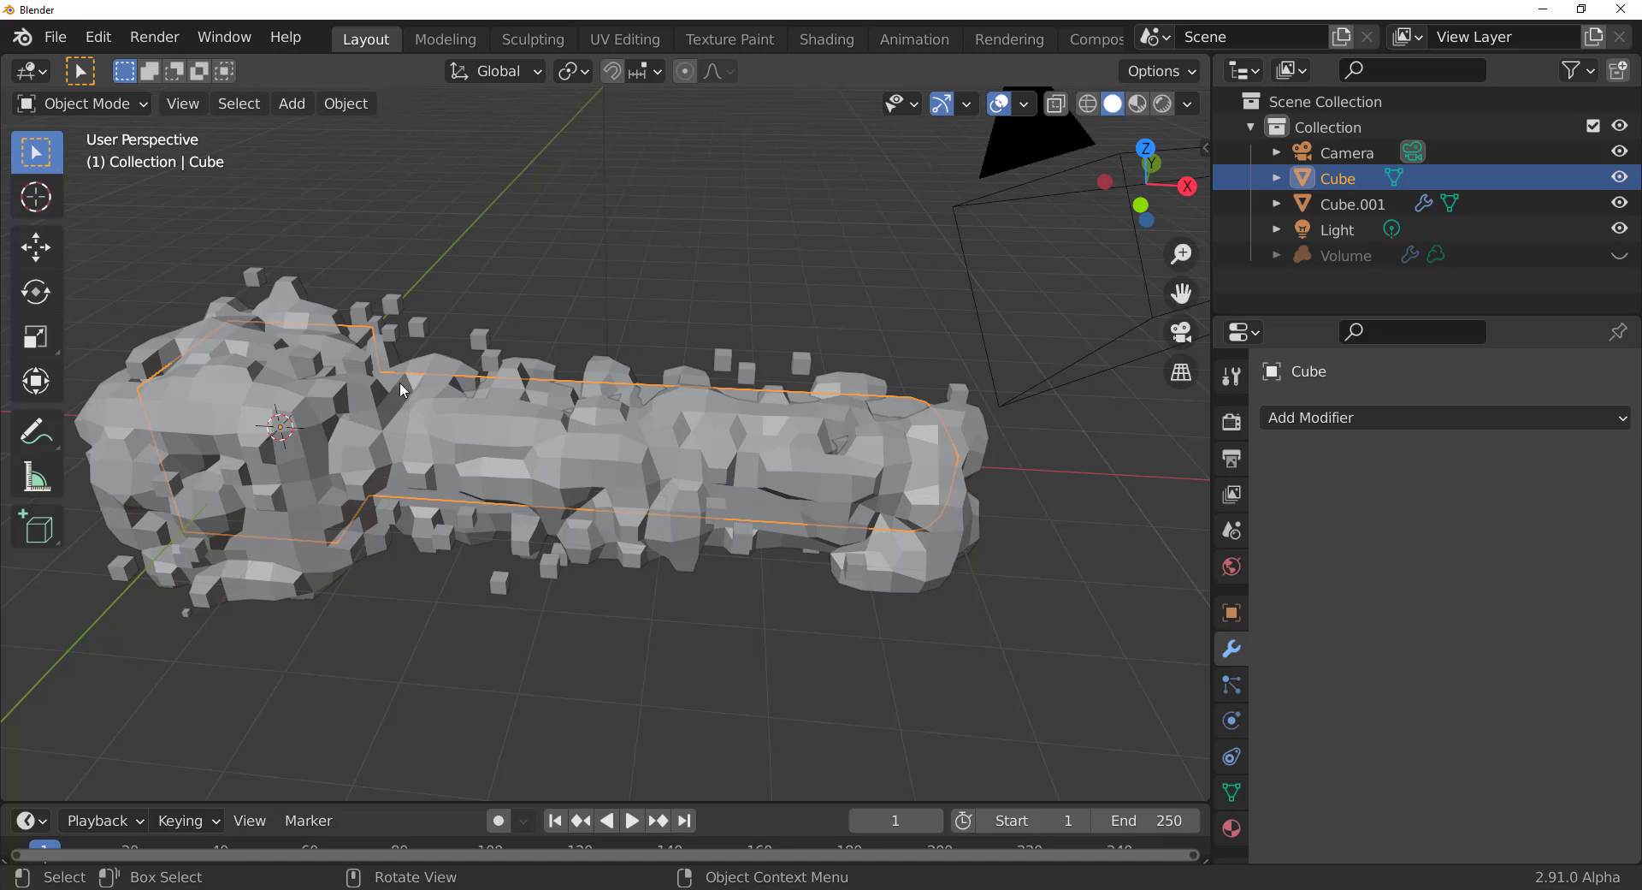
pyautogui.press('Tab')
pyautogui.keyDown('alt'); pyautogui.moveTo(457, 398); pyautogui.dragTo(423, 530, button='middle'); pyautogui.keyUp('alt')
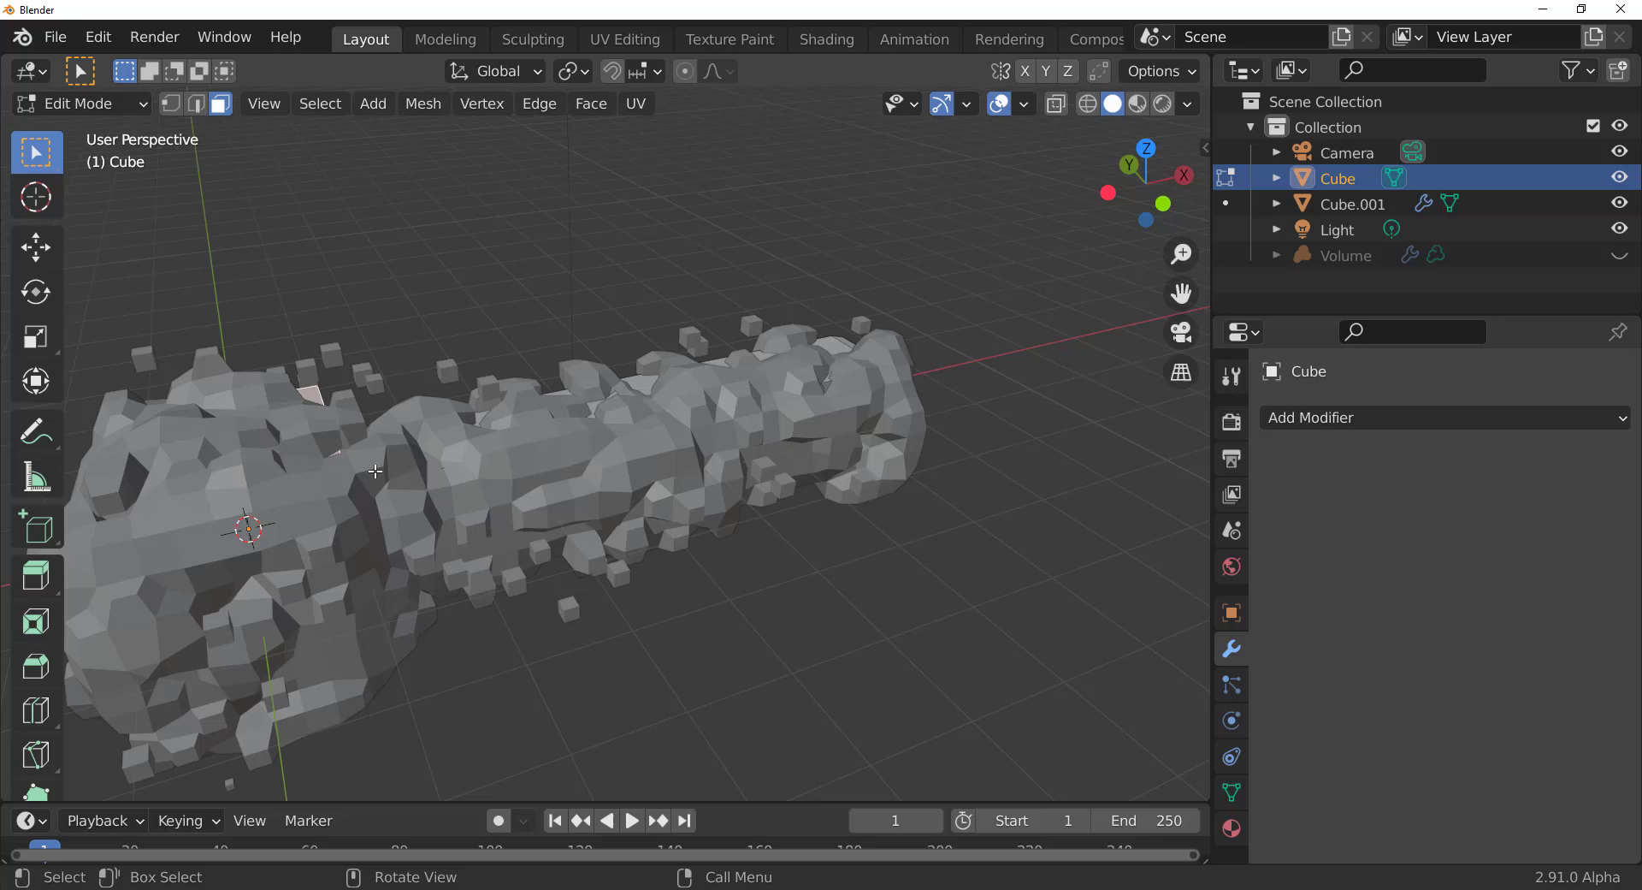
pyautogui.moveTo(752, 311); pyautogui.dragTo(679, 341, button='middle')
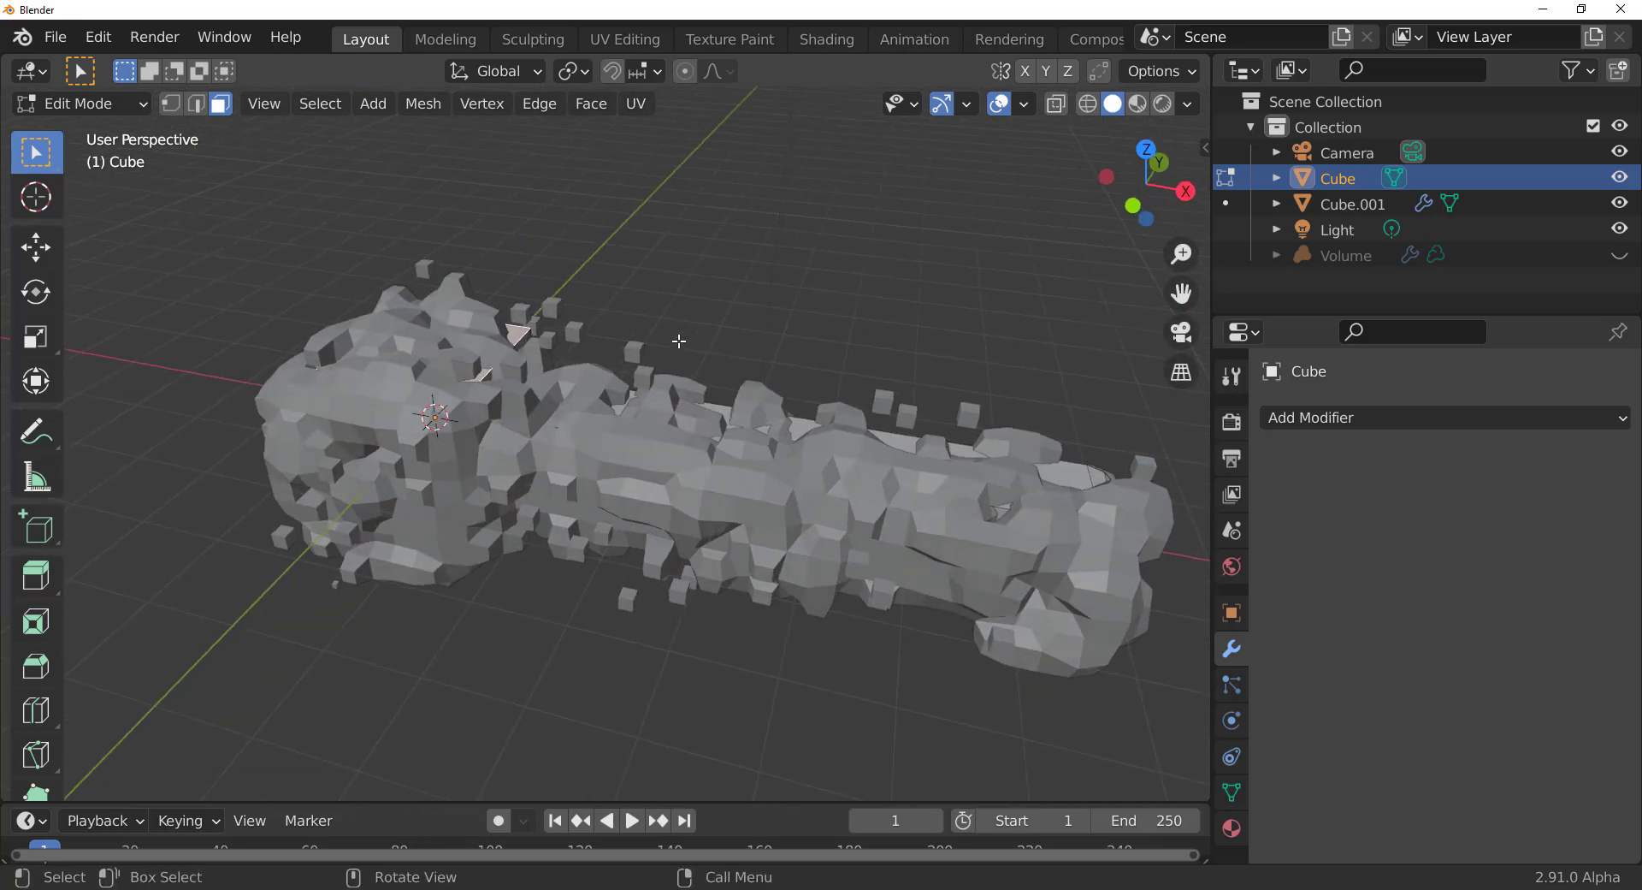
pyautogui.press('i')
pyautogui.click(763, 348)
pyautogui.press('e')
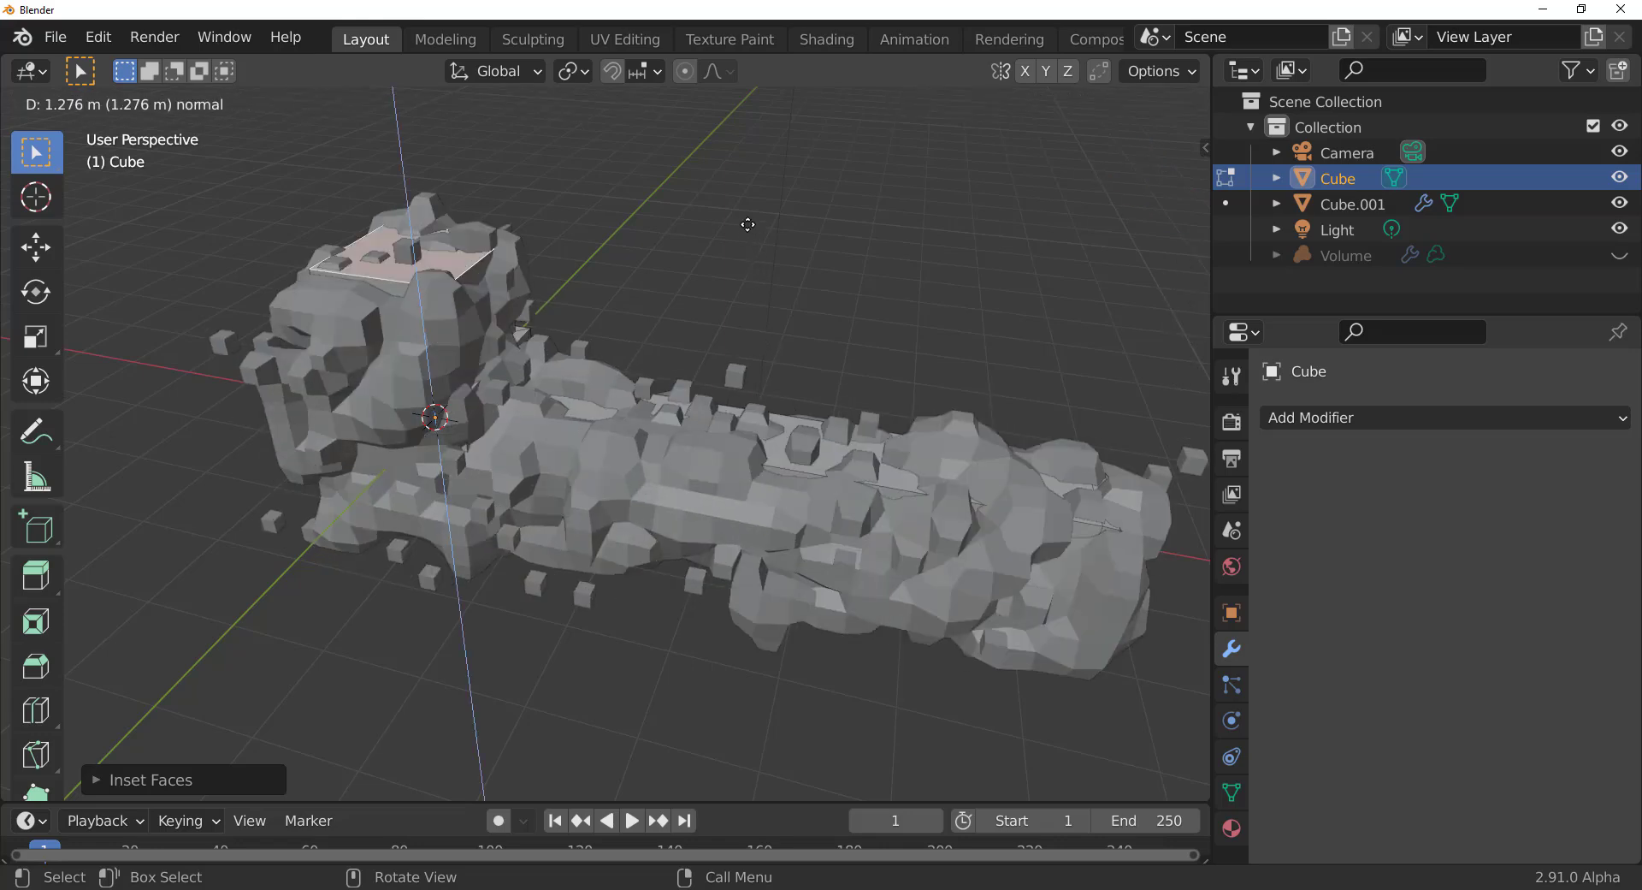
pyautogui.click(677, 224)
# - Inset another face of the Cube and extrude it outward
pyautogui.moveTo(677, 225); pyautogui.dragTo(821, 246, button='middle')
pyautogui.press('i')
pyautogui.click(675, 360)
pyautogui.press('e')
pyautogui.click(900, 330)
# - Select an upward-facing face along the bar and extrude it upward about 2.4 m
pyautogui.scroll(3, 670, 398)
pyautogui.click(669, 367)
pyautogui.press('e')
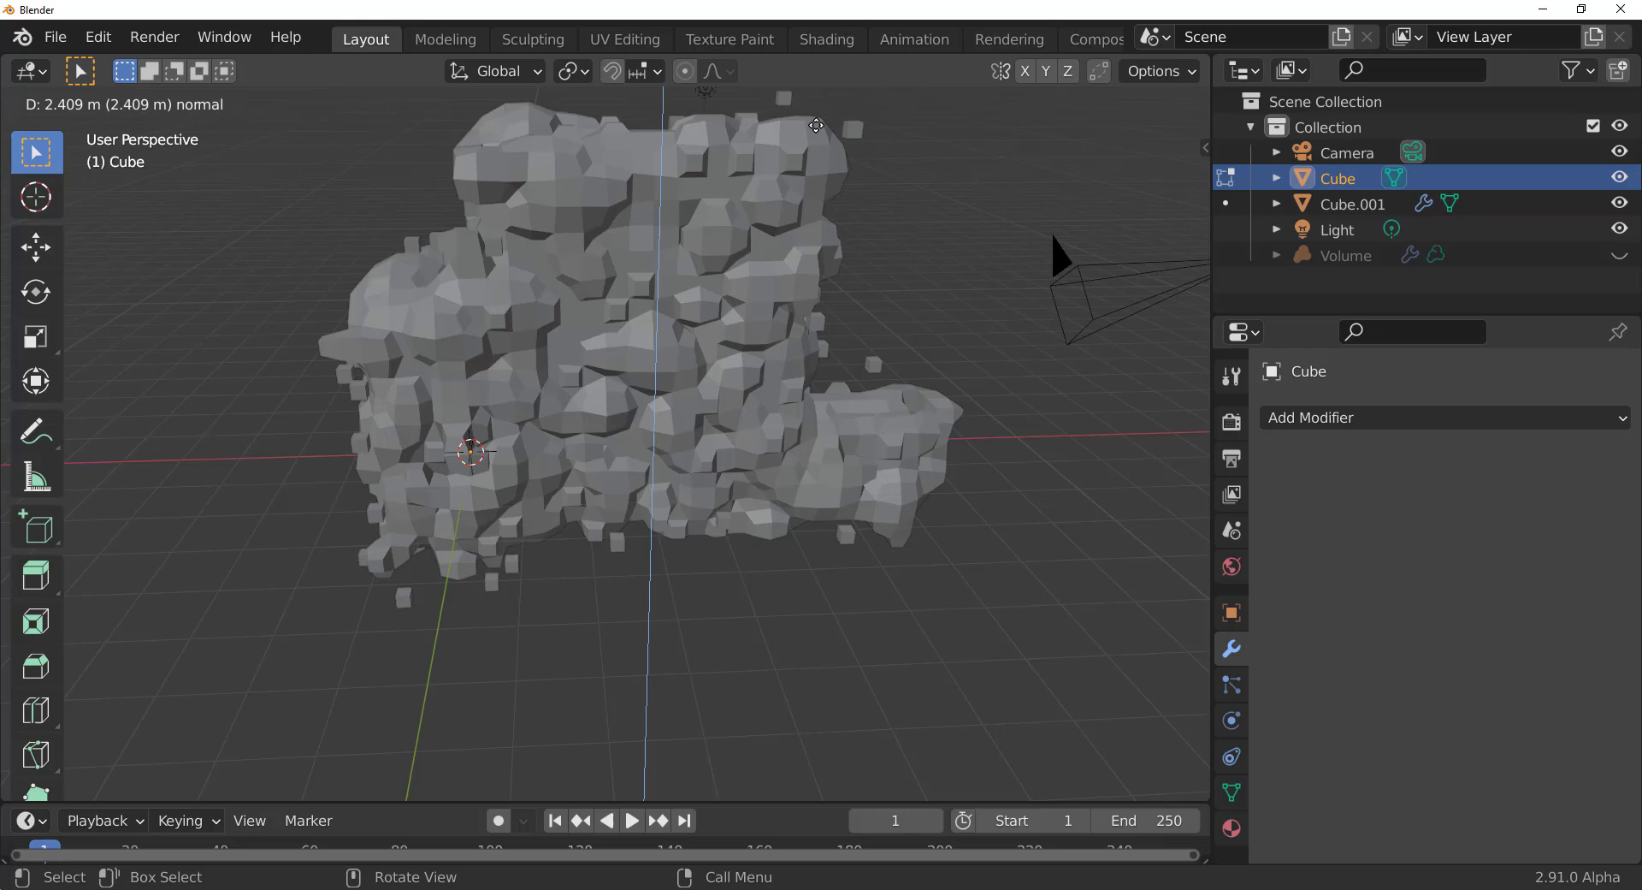
pyautogui.click(817, 125)
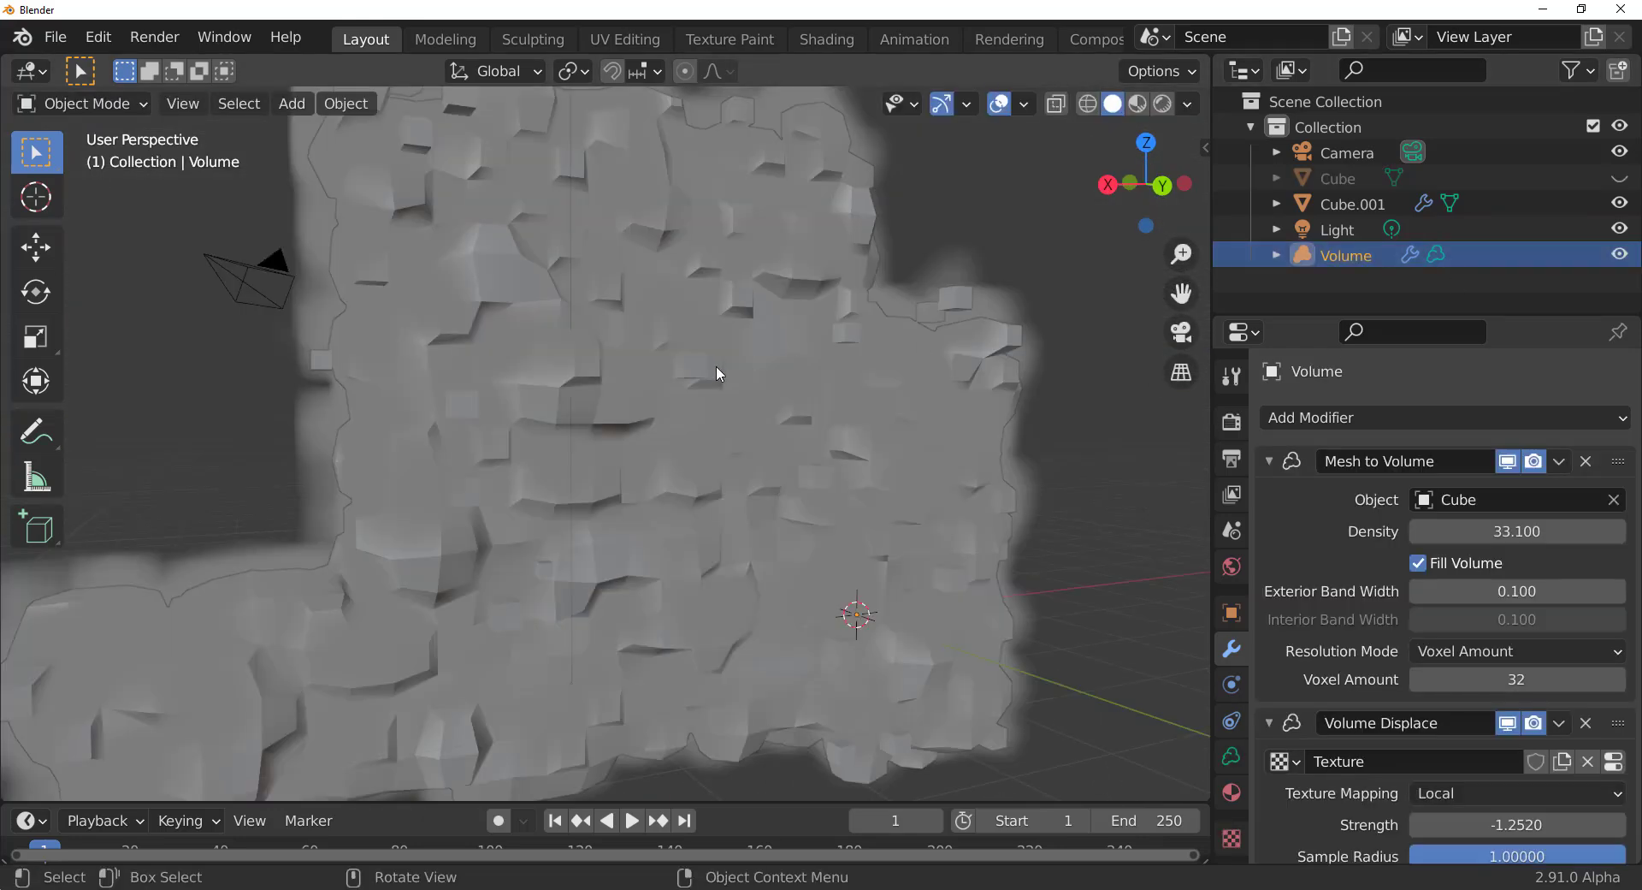
pyautogui.scroll(-3, 713, 367)
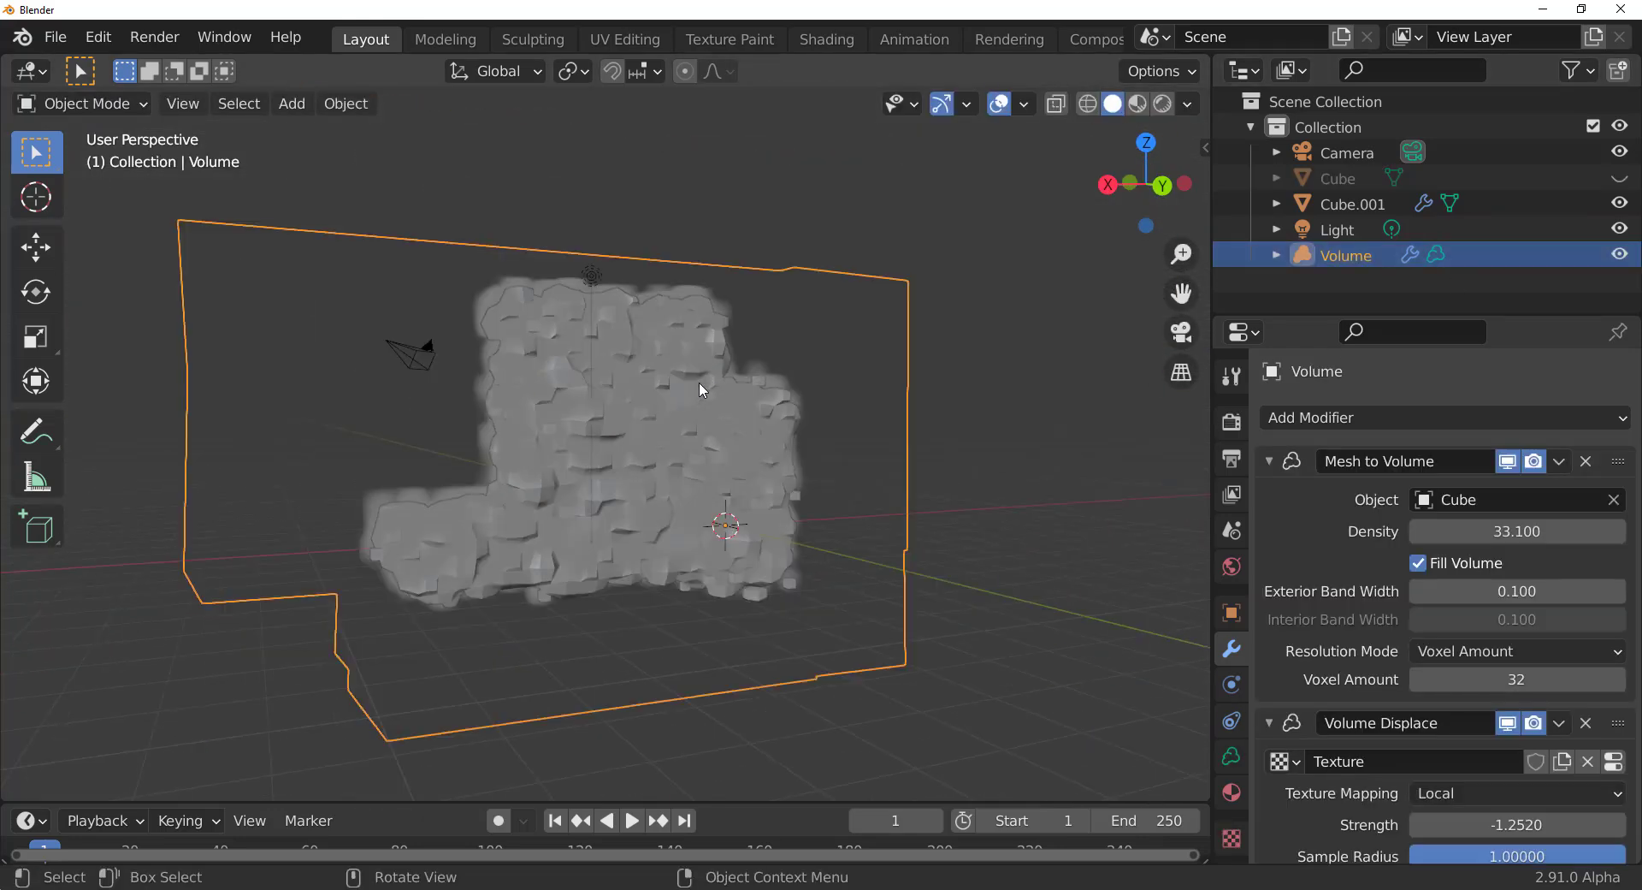
# - Hide the Volume and select Cube.001 to show its Volume to Mesh settings
pyautogui.moveTo(699, 390); pyautogui.dragTo(766, 465, button='middle')
pyautogui.scroll(5, 761, 464)
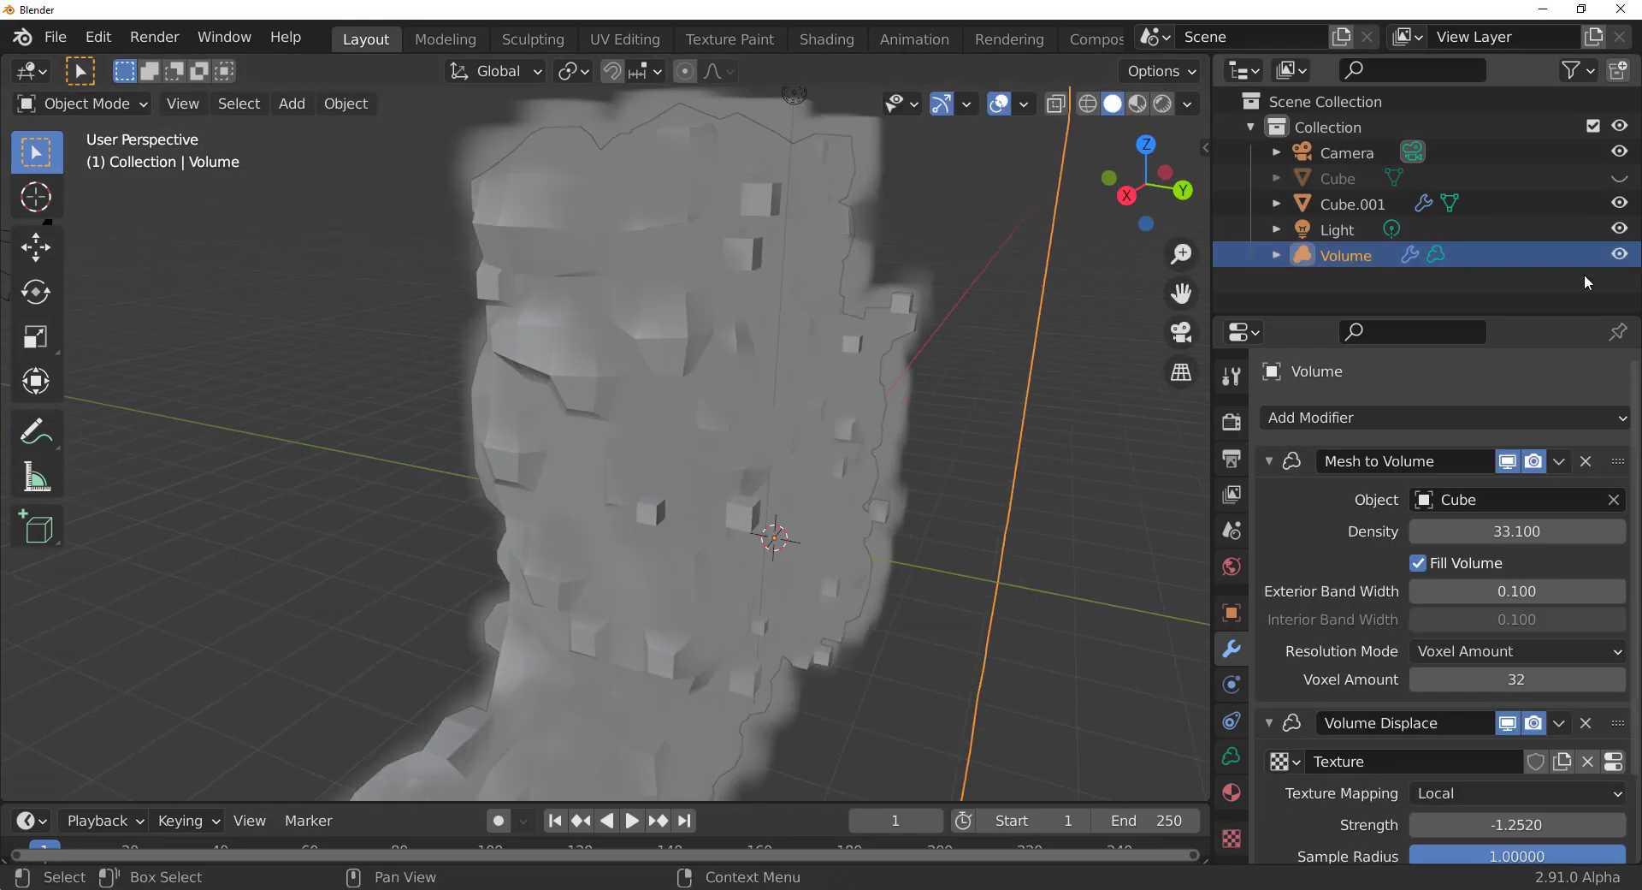
pyautogui.click(1619, 255)
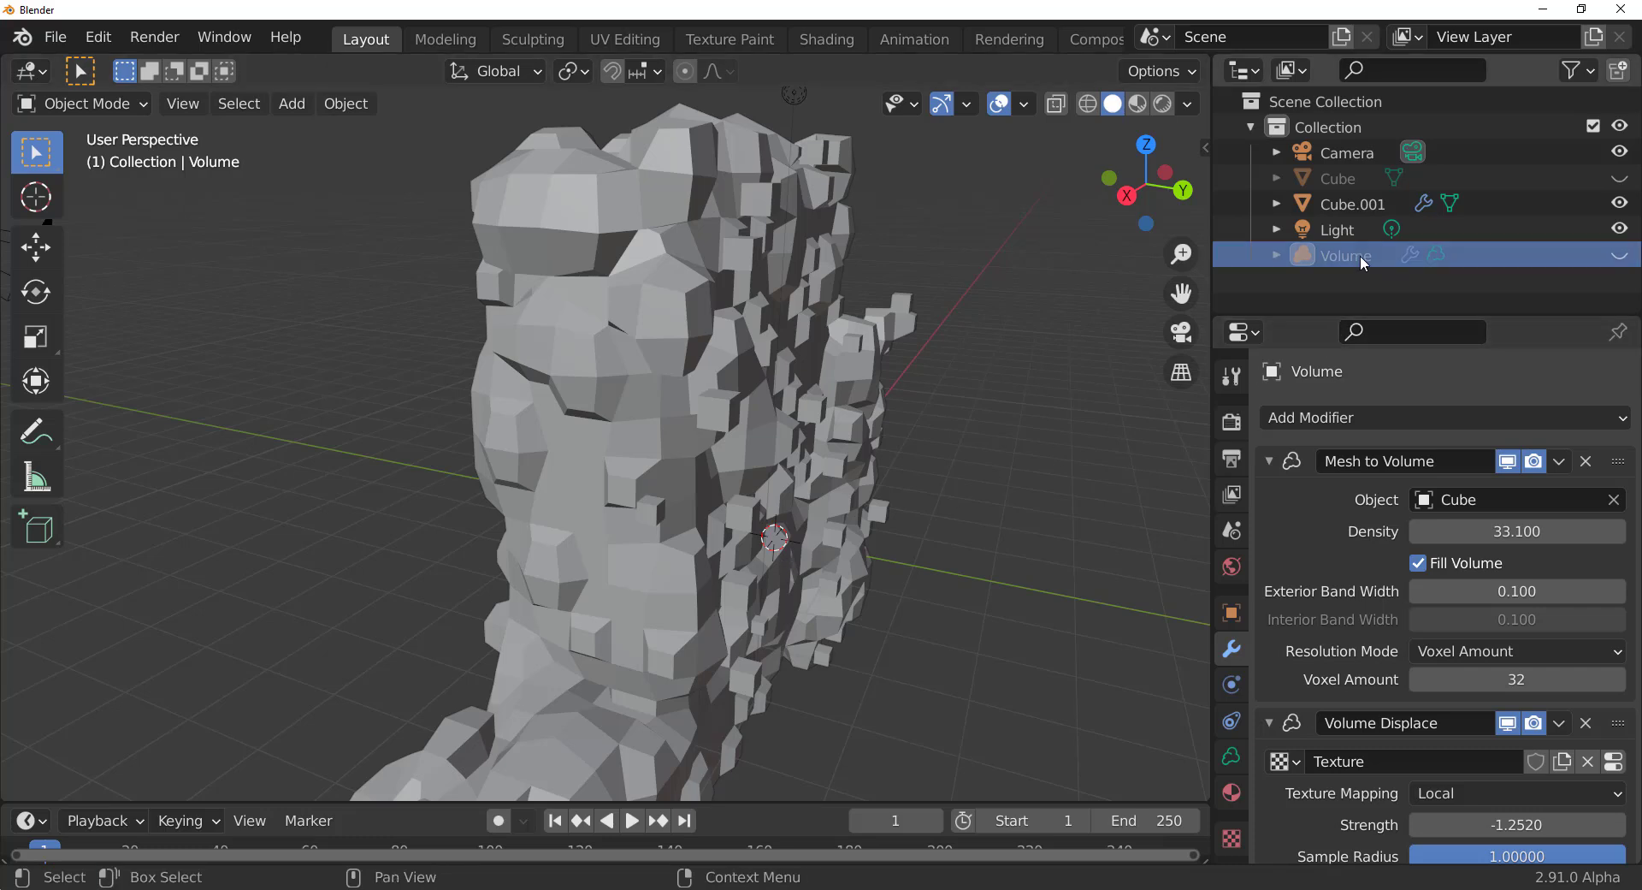
pyautogui.click(1494, 205)
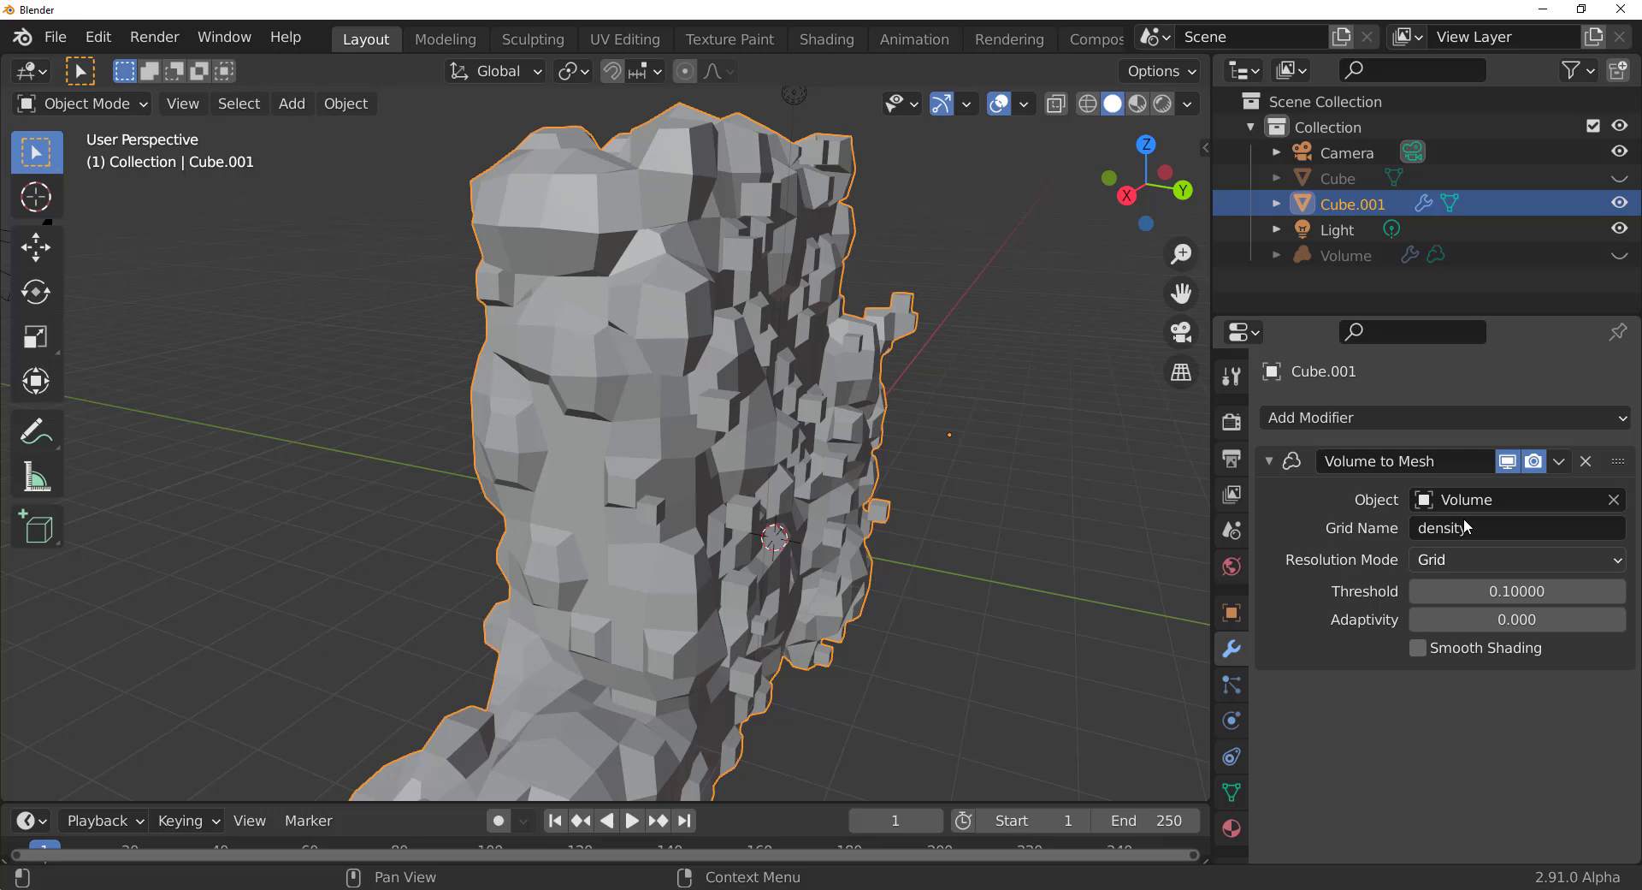
# - In the Volume's Mesh to Volume modifier, set Density to 33.8 and Exterior Band Width to 0.6
pyautogui.click(1479, 255)
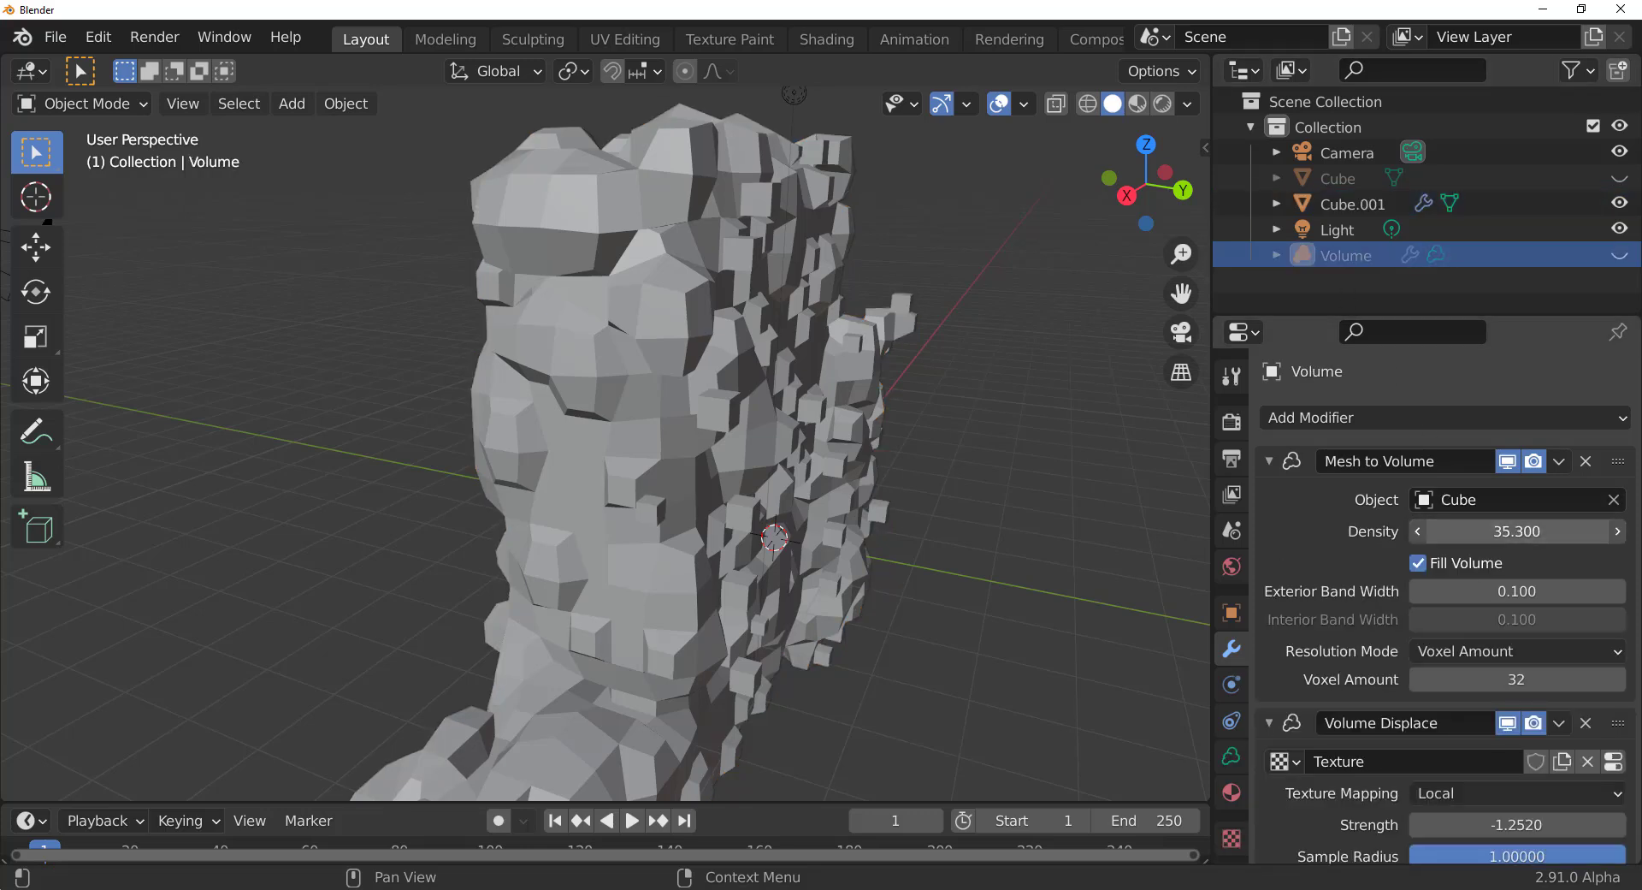
pyautogui.moveTo(1517, 531); pyautogui.dragTo(1479, 531)
pyautogui.moveTo(1484, 591)
pyautogui.mouseDown()
pyautogui.moveTo(1565, 591)
pyautogui.moveTo(1510, 591)
pyautogui.mouseUp()
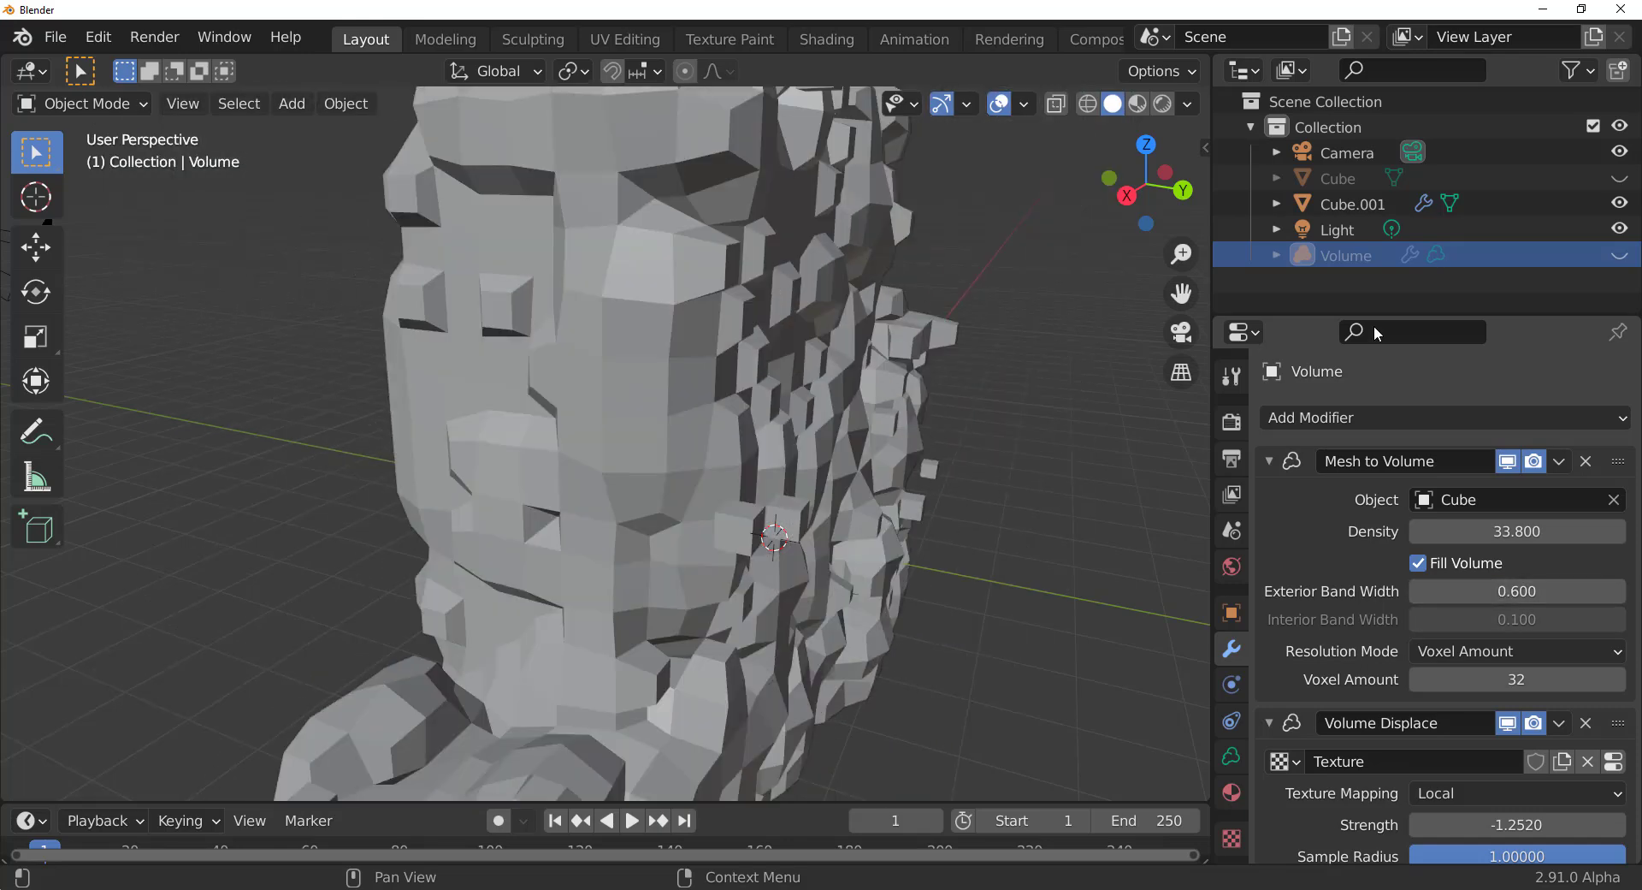
# - Add a Subdivision Surface modifier to Cube.001 after Volume to Mesh, and examine the smoothed mesh from several sides
pyautogui.click(1339, 207)
pyautogui.scroll(-6, 874, 495)
pyautogui.moveTo(874, 495); pyautogui.dragTo(791, 475, button='middle')
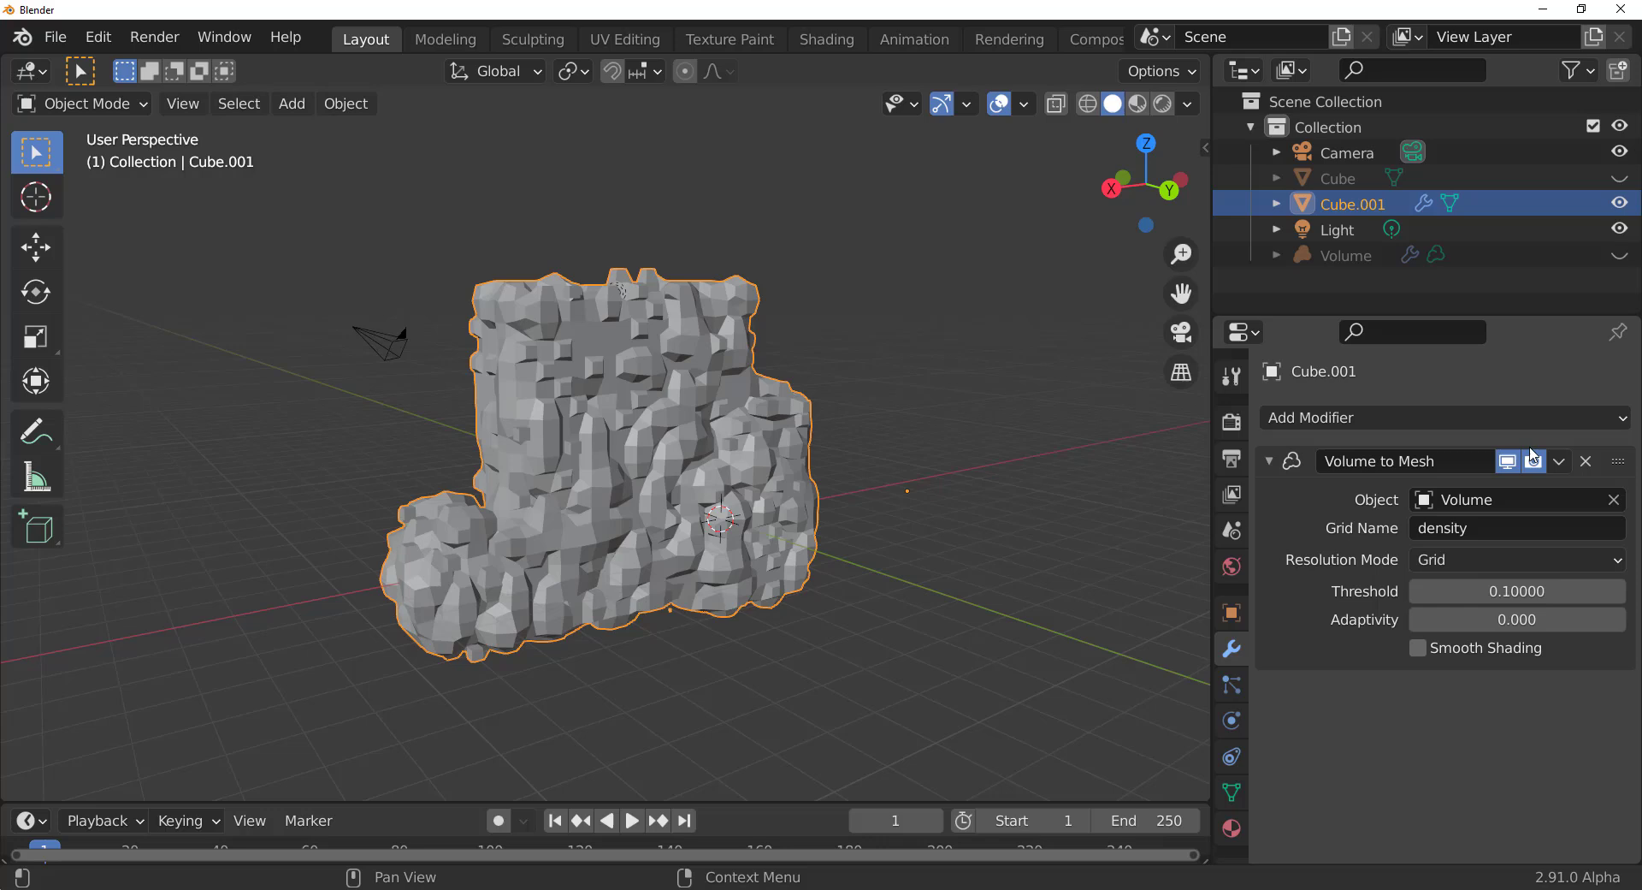
pyautogui.click(1471, 416)
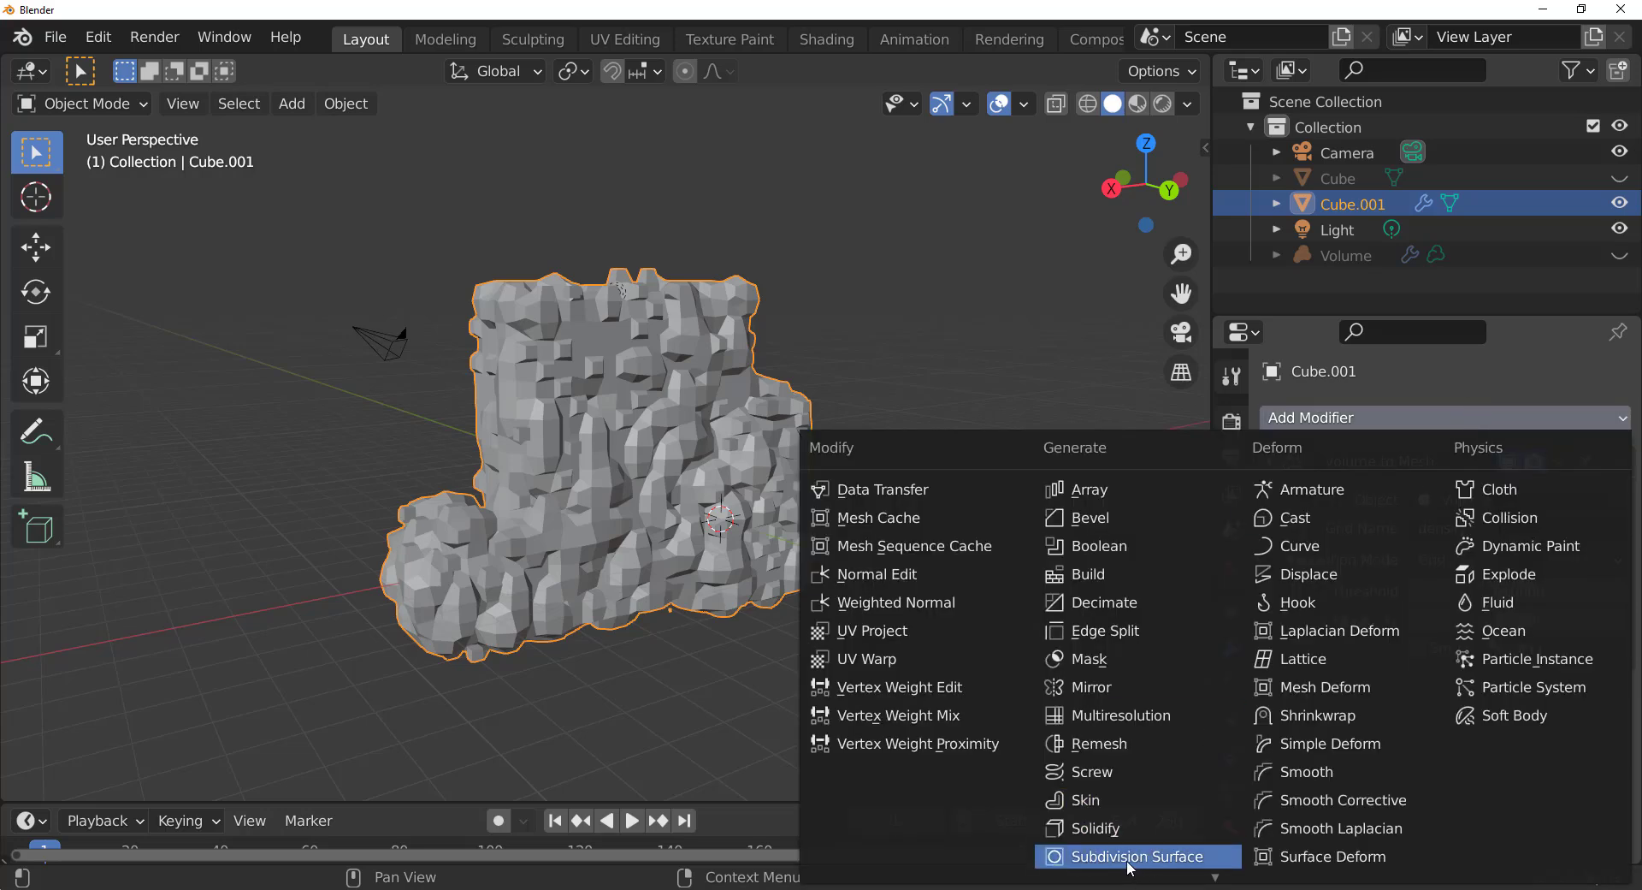
pyautogui.click(1217, 862)
pyautogui.moveTo(690, 589); pyautogui.dragTo(890, 606, button='middle')
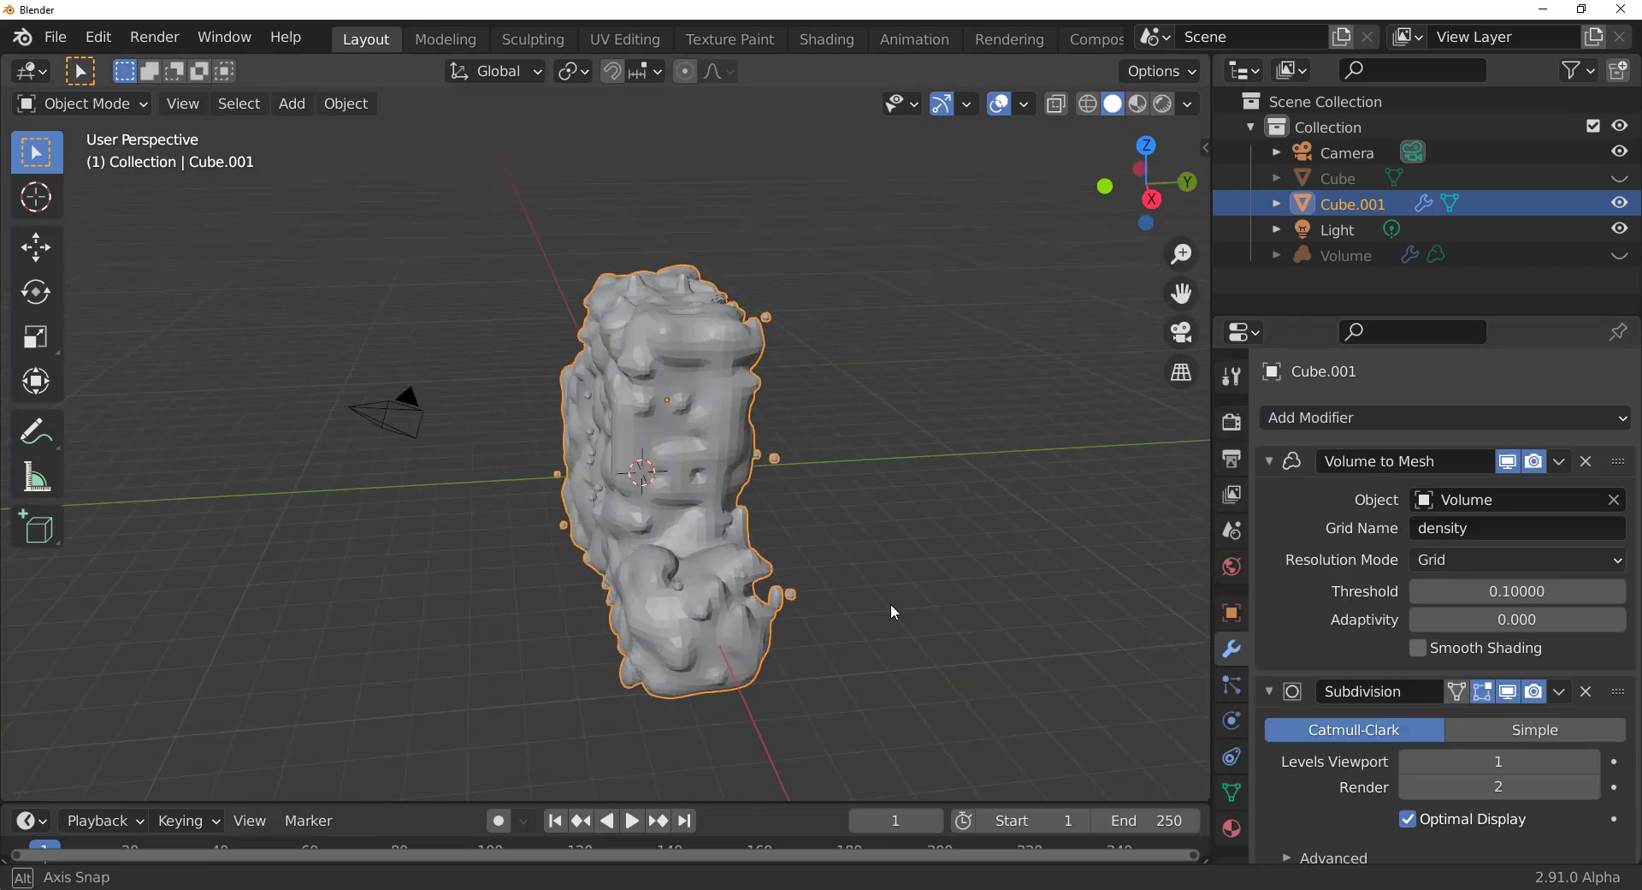
pyautogui.scroll(6, 684, 504)
pyautogui.moveTo(684, 503); pyautogui.dragTo(825, 471, button='middle')
pyautogui.scroll(-5, 804, 479)
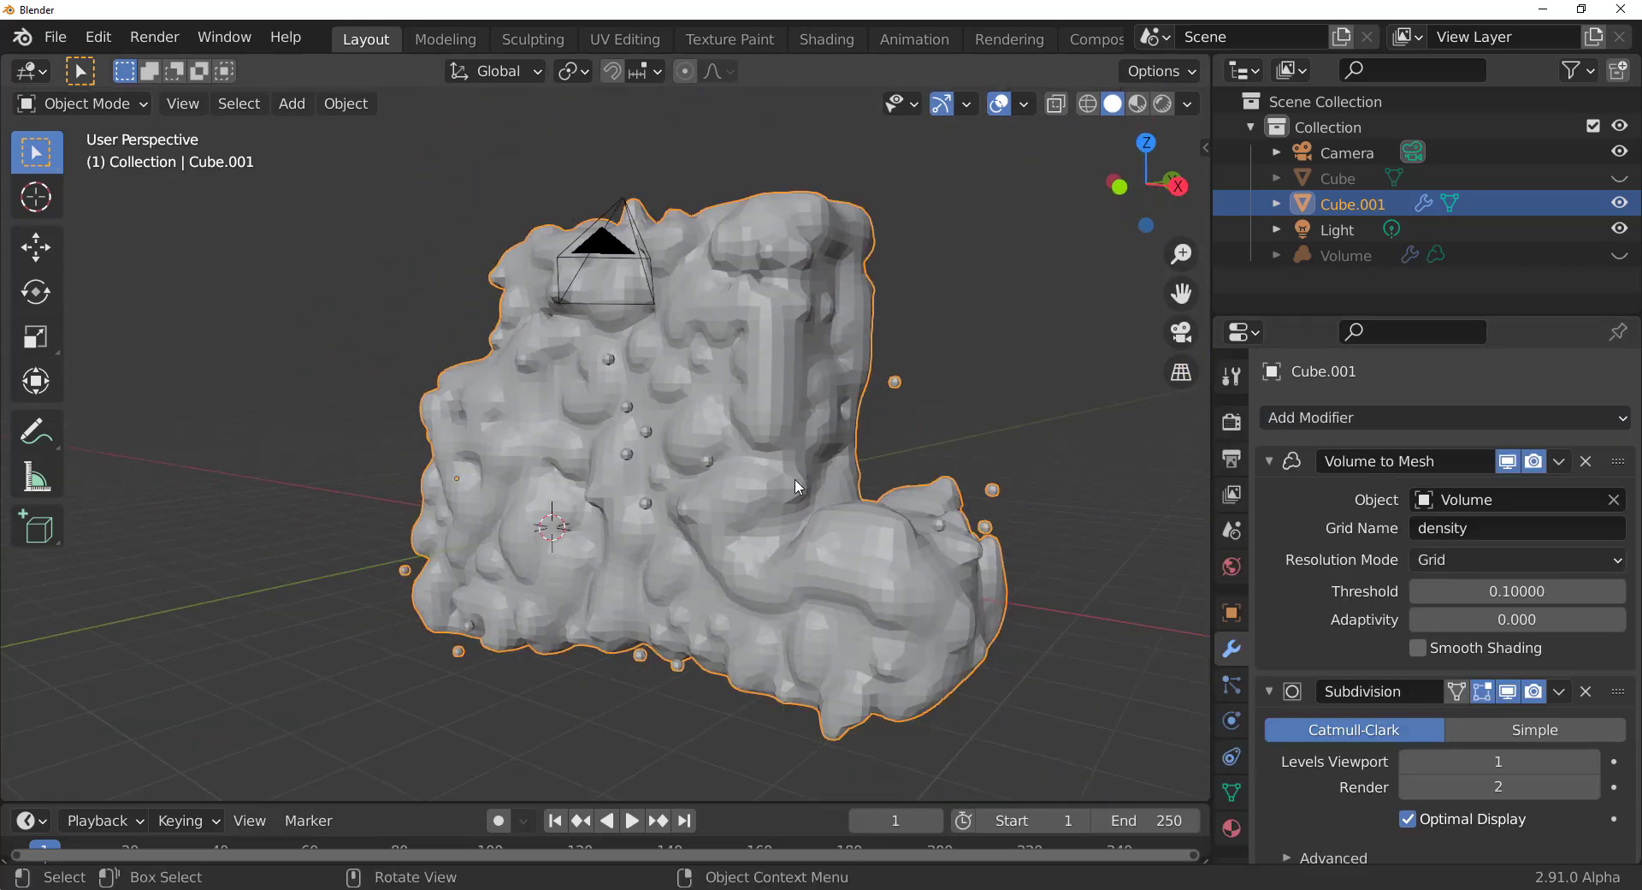
pyautogui.moveTo(733, 502); pyautogui.dragTo(530, 496, button='middle')
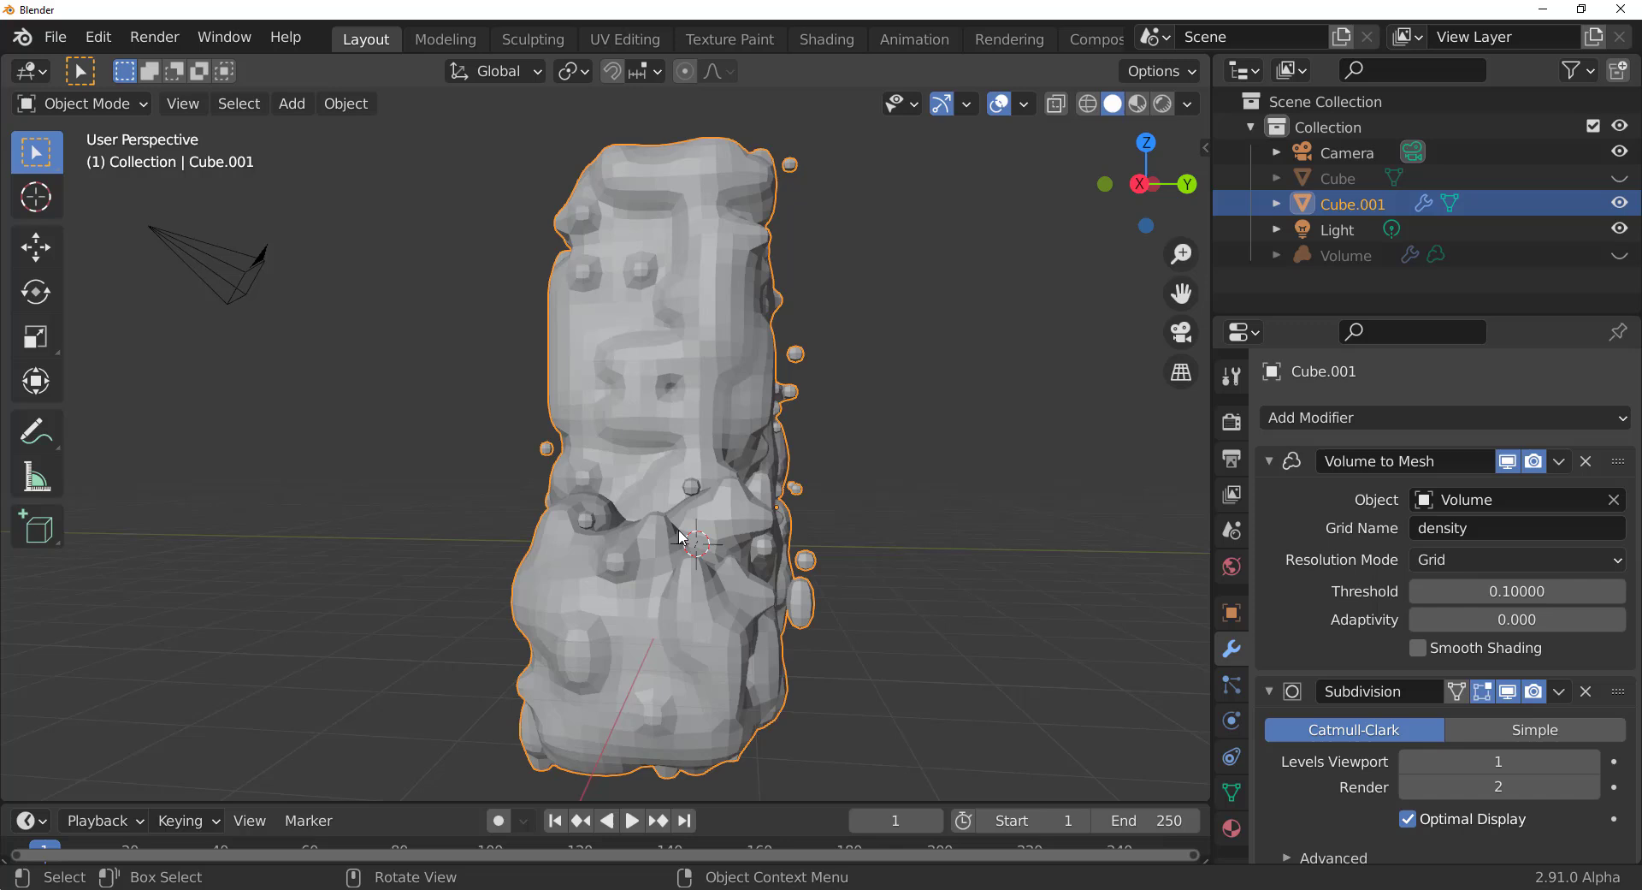
# - Switch Cube.001 to Sculpt Mode and examine its surface up close
pyautogui.click(104, 108)
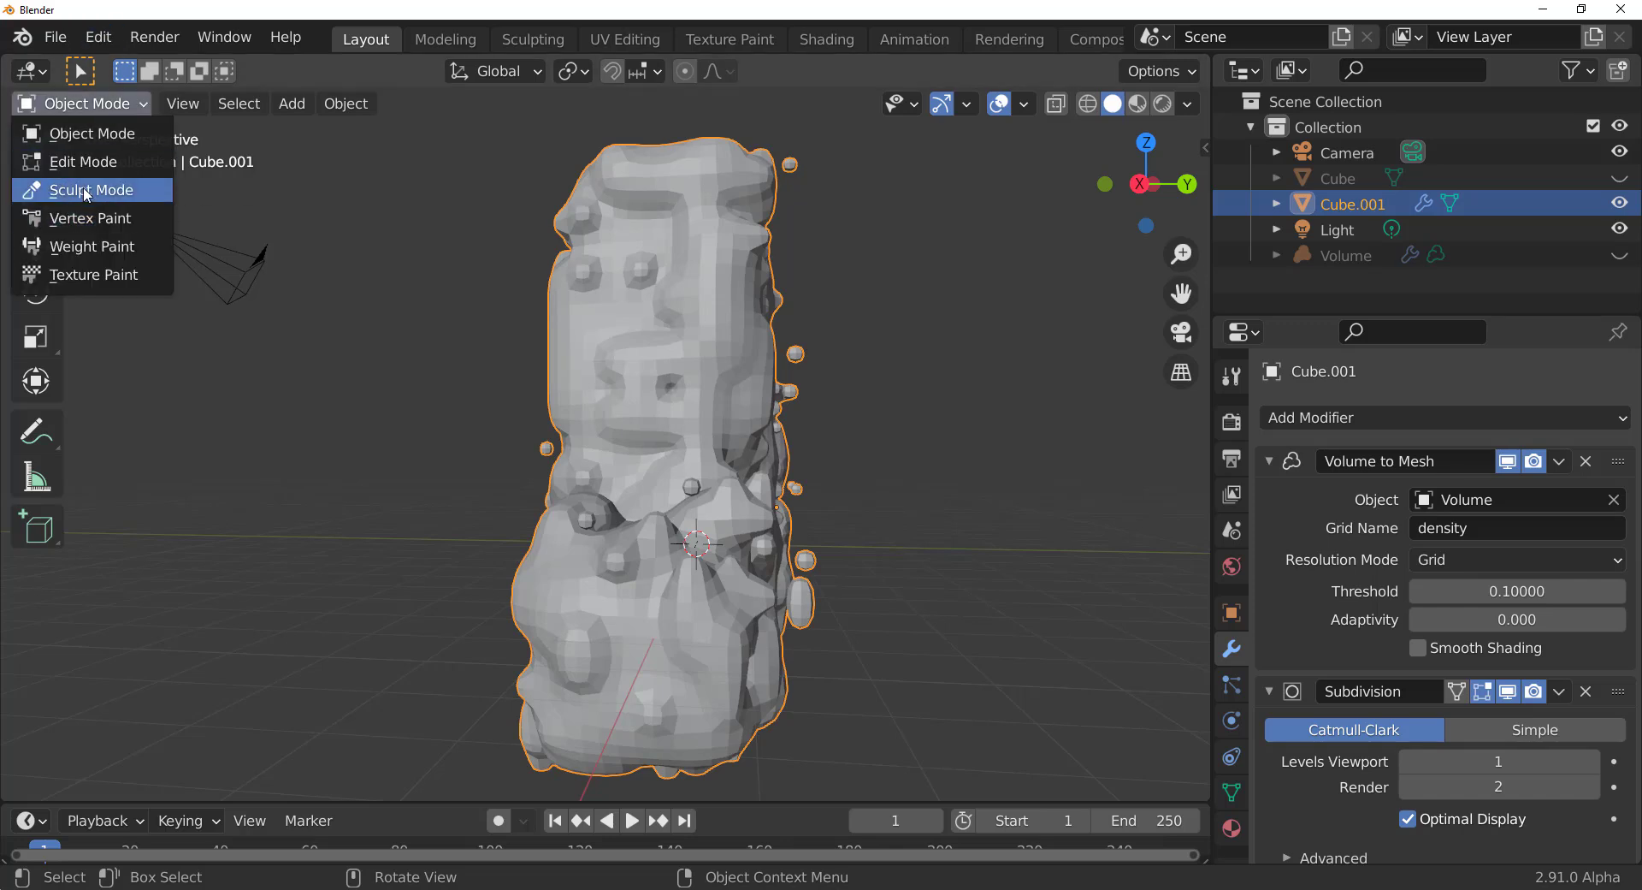
pyautogui.moveTo(774, 532); pyautogui.dragTo(709, 538, button='middle')
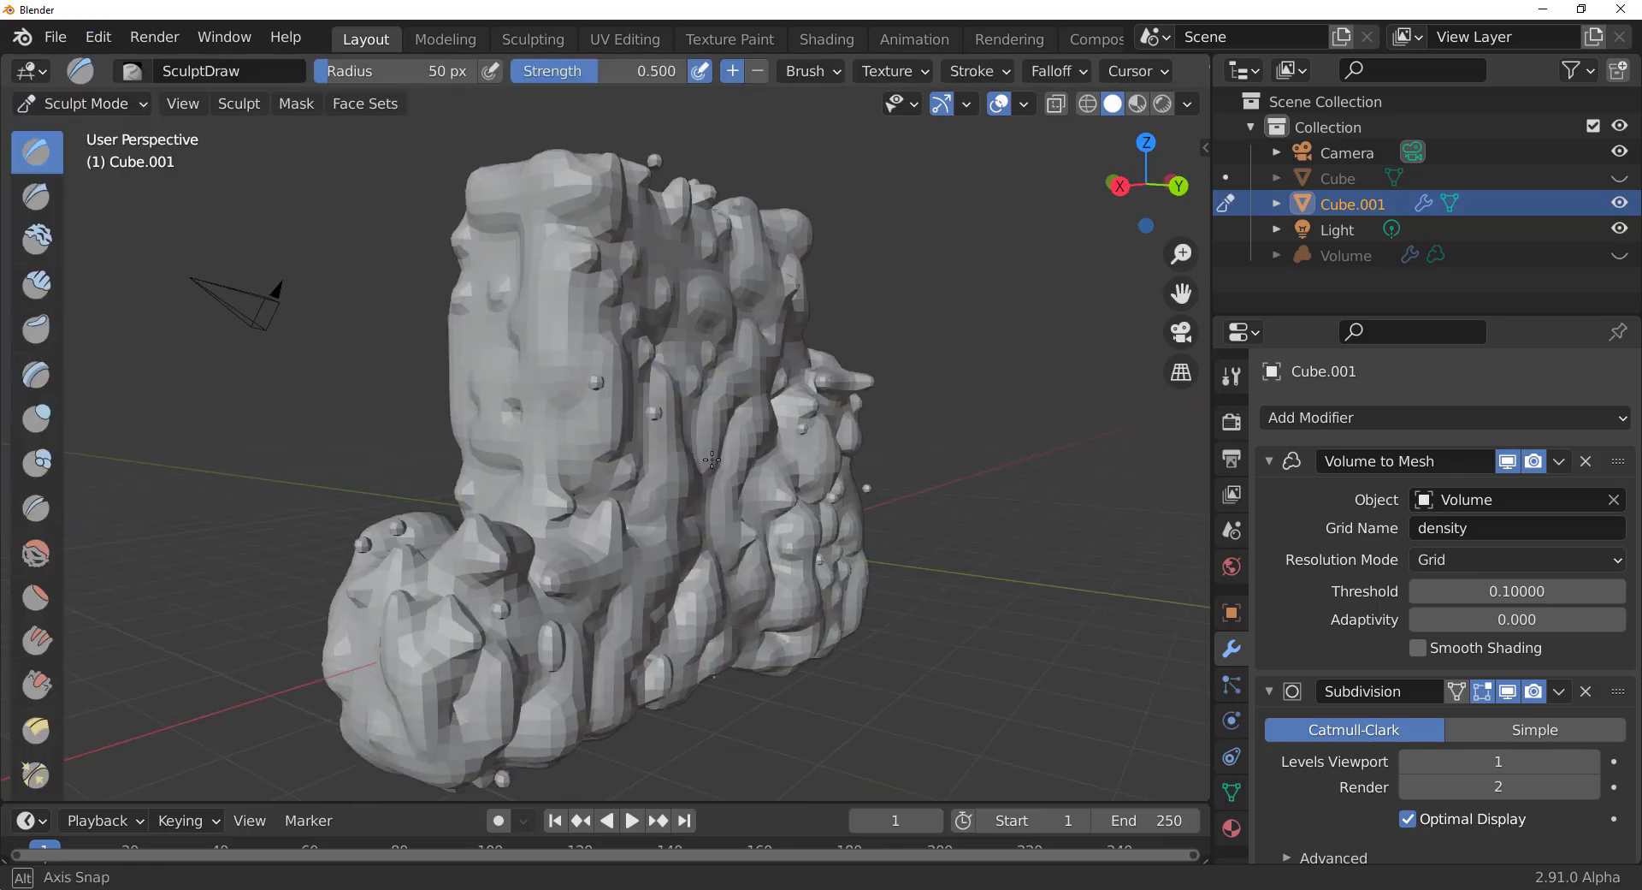
pyautogui.scroll(3, 752, 537)
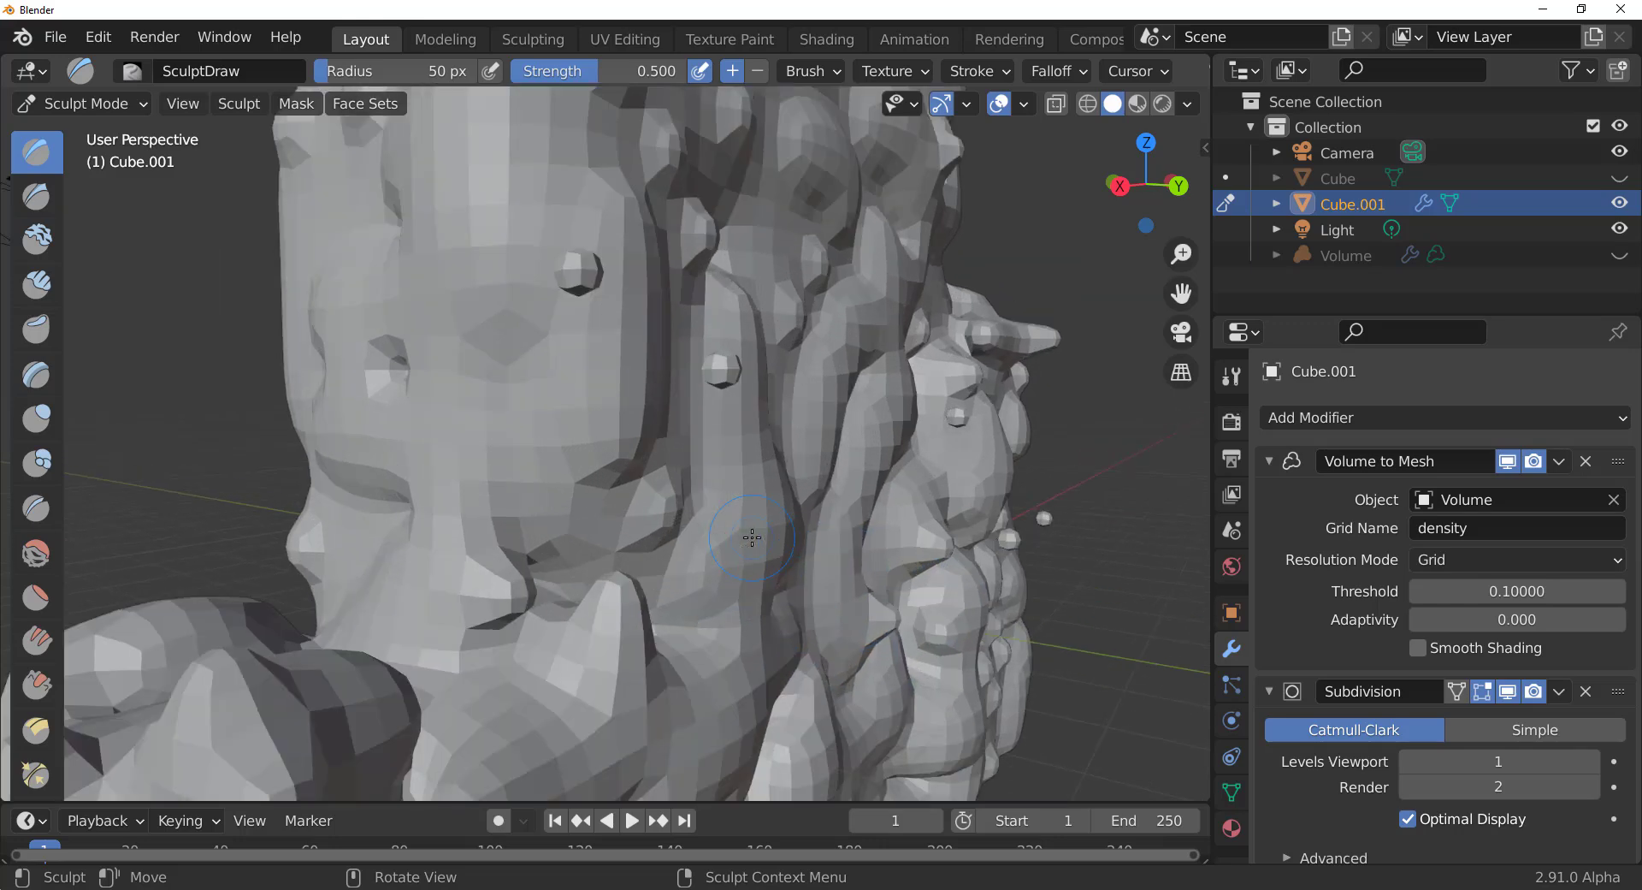
pyautogui.scroll(-2, 639, 544)
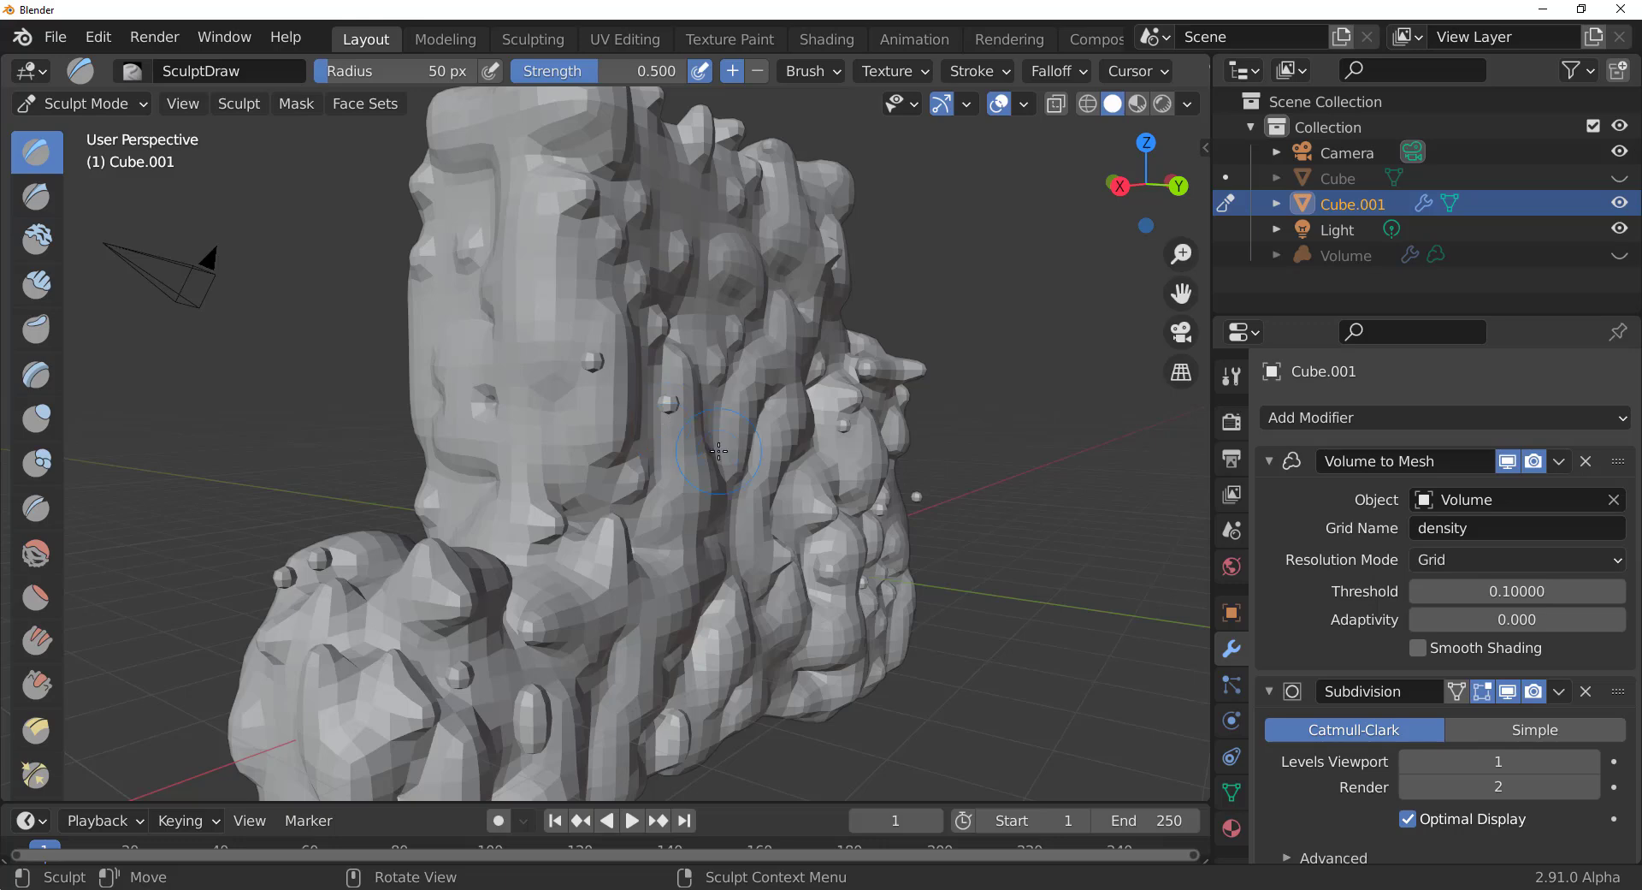
# - Switch to EmberGen, toggle playback of the fire and smoke simulation, and return to Blender
pyautogui.click(1223, 822)
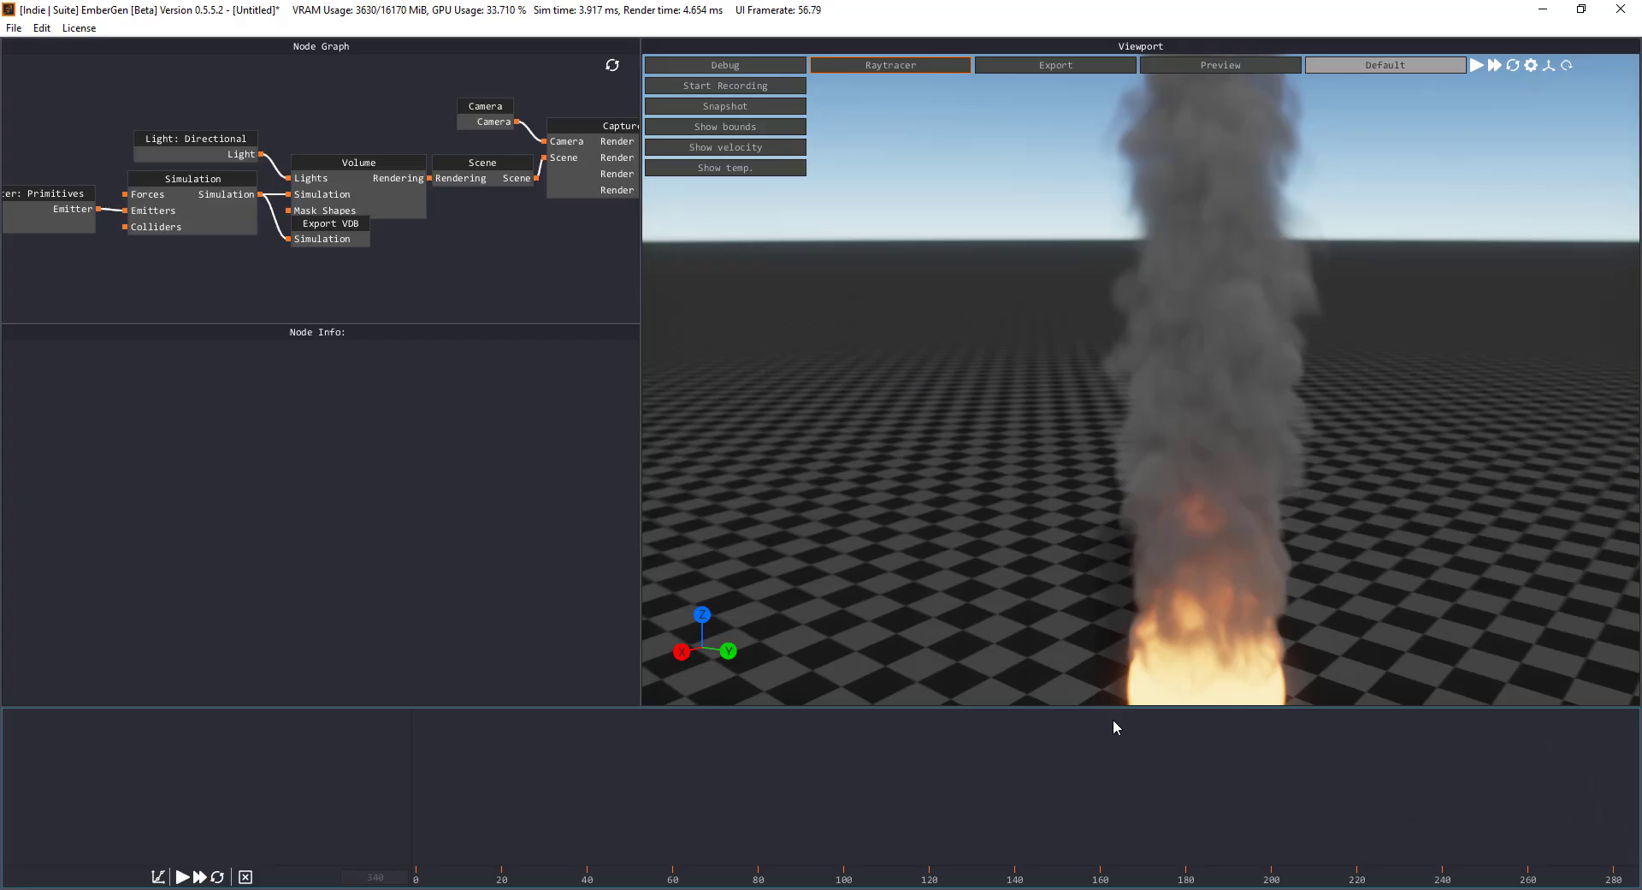
pyautogui.click(182, 877)
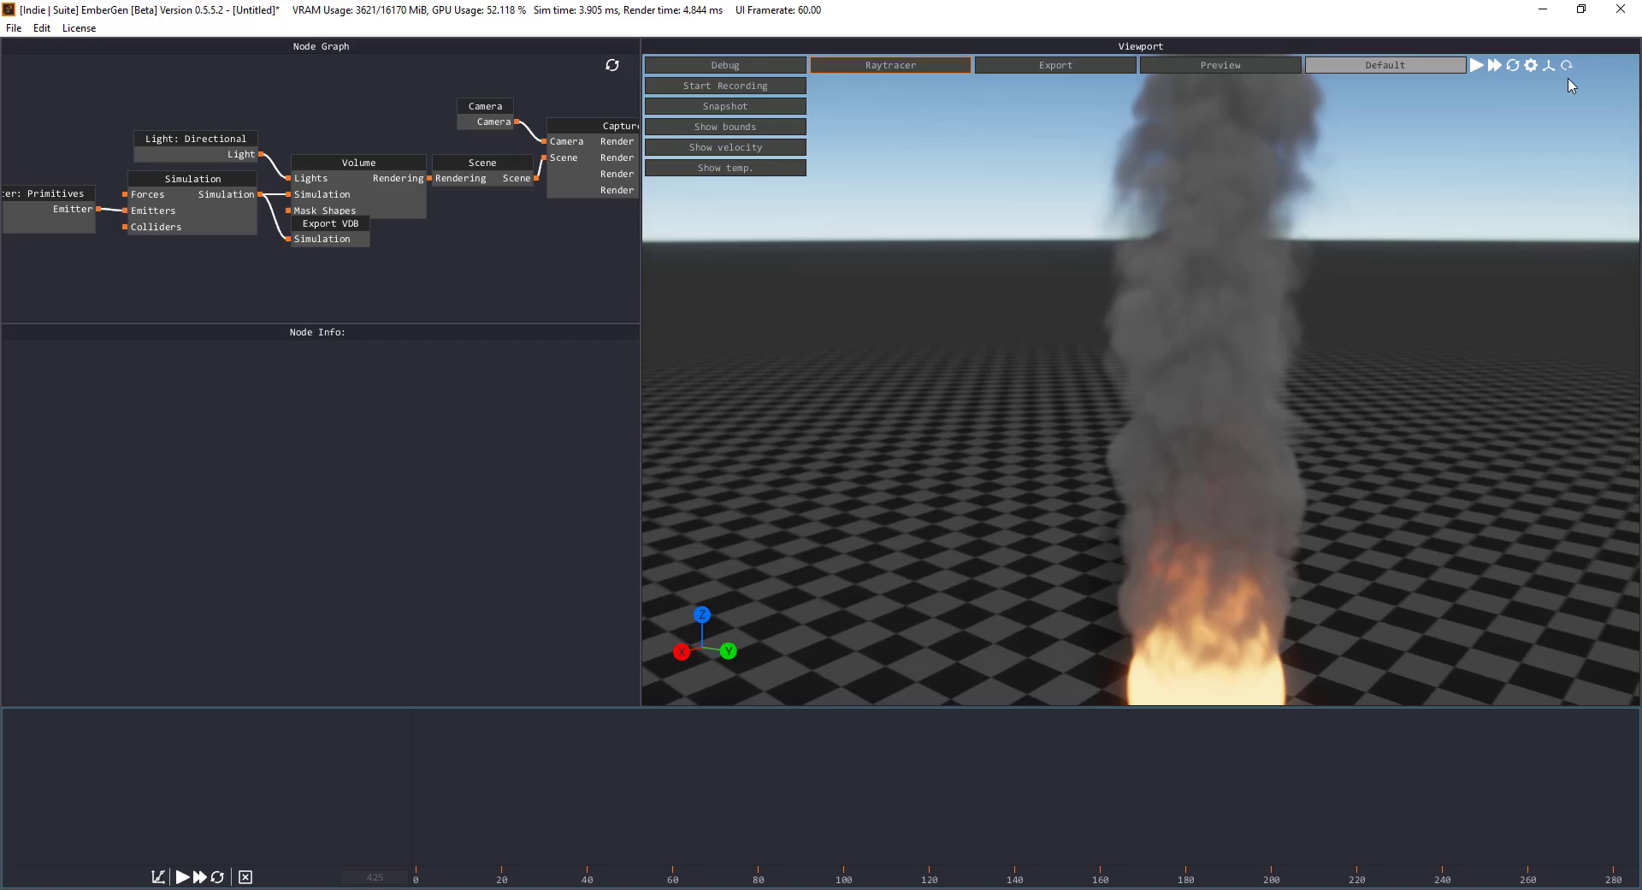
pyautogui.click(1542, 9)
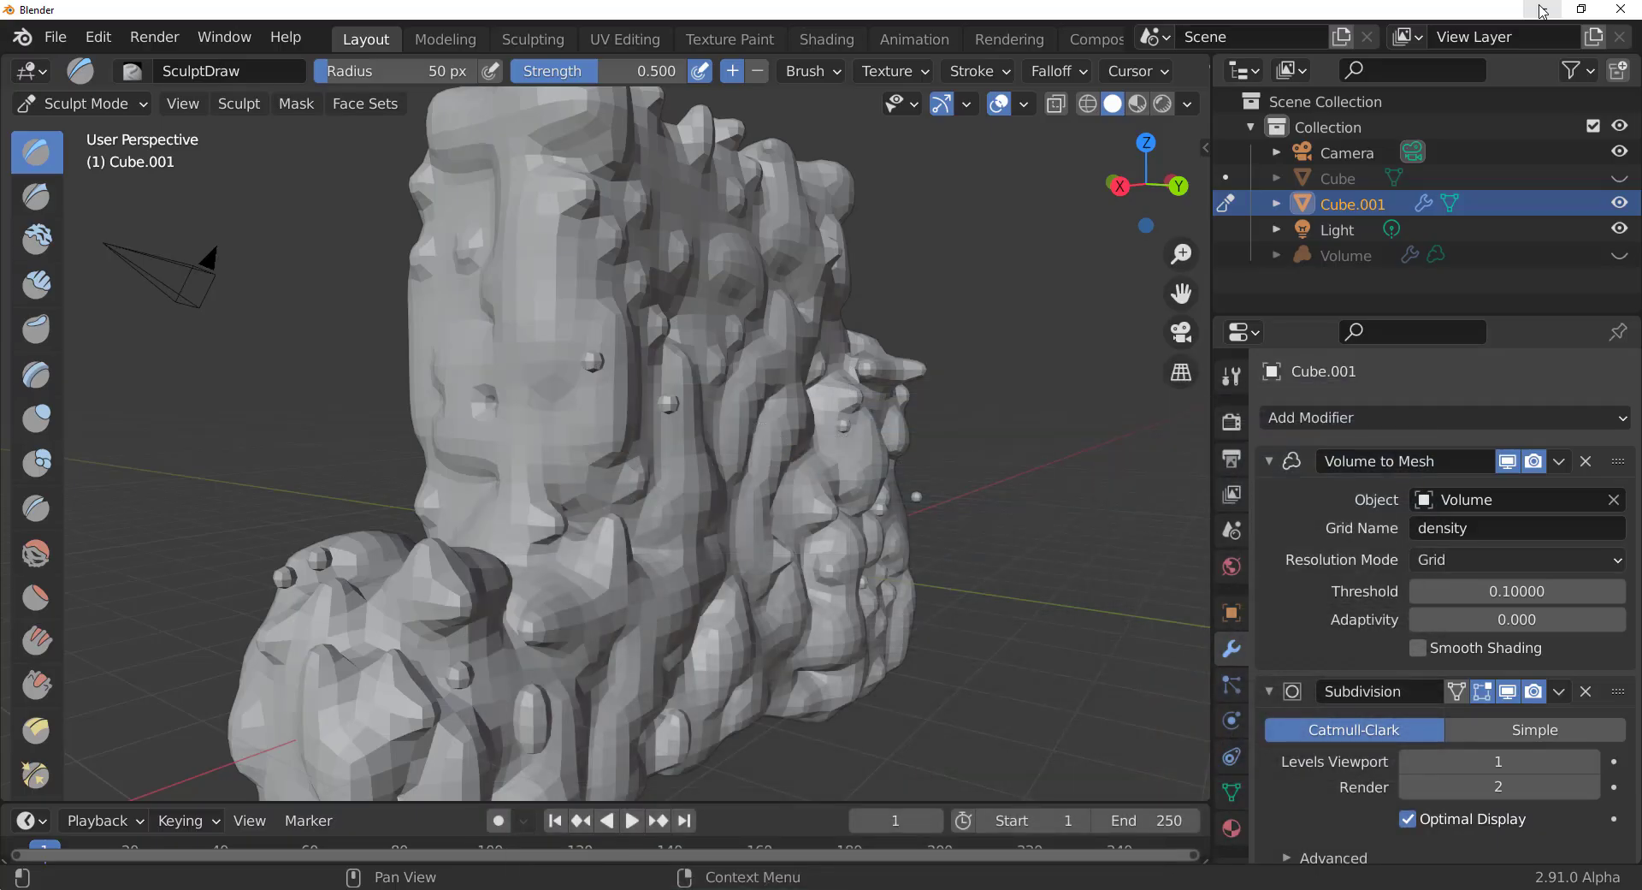
# - Start a new General file without saving the current scene
pyautogui.scroll(-7, 1084, 377)
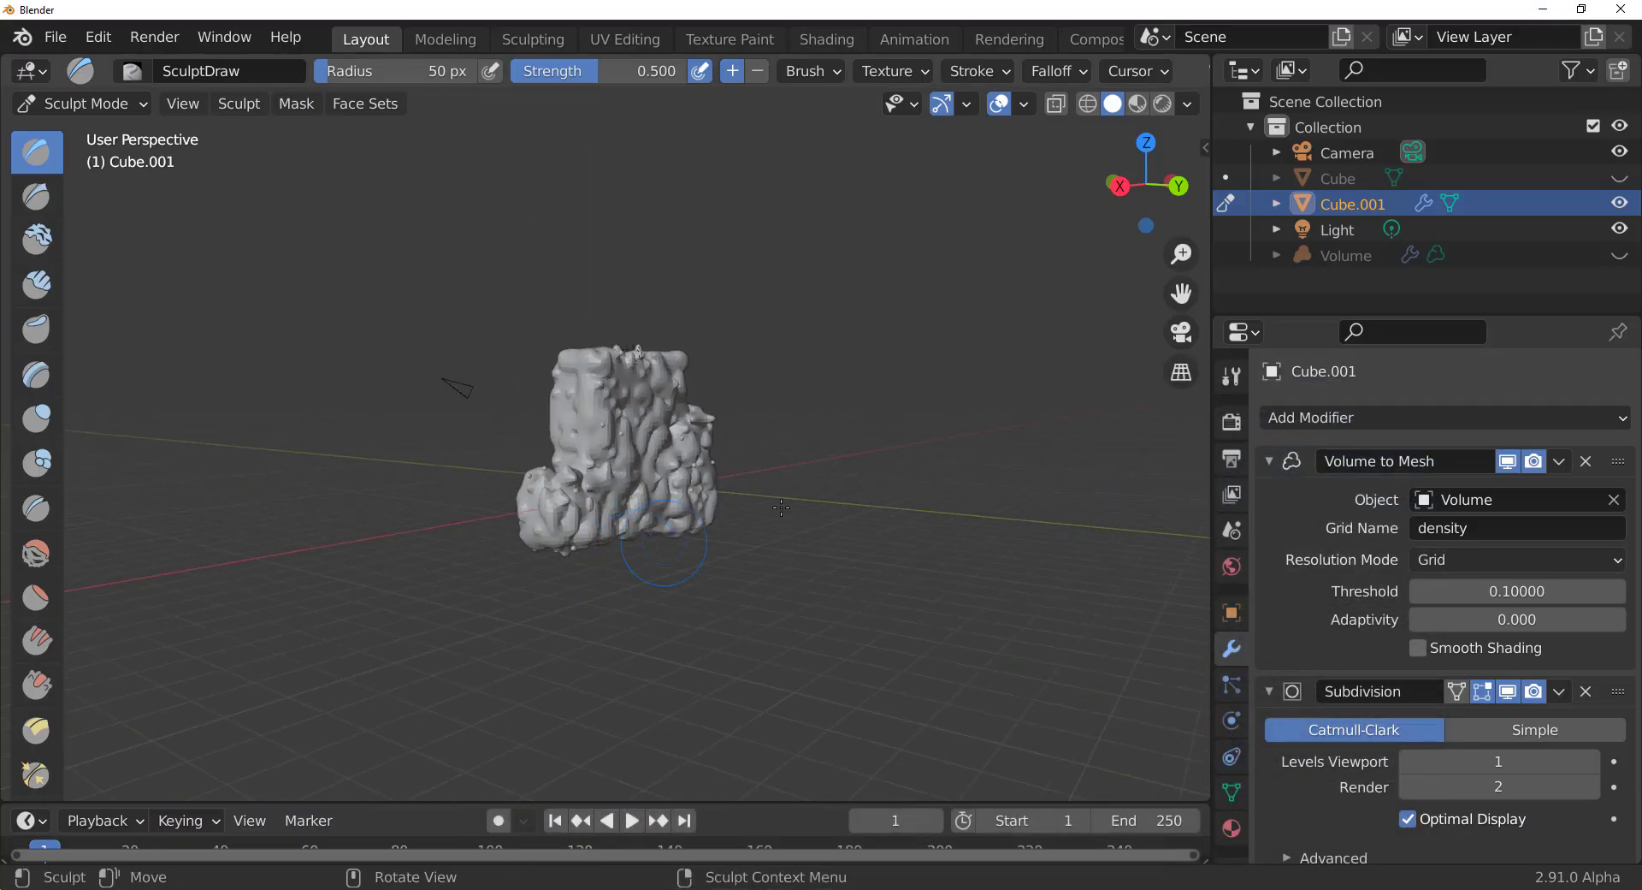
pyautogui.scroll(4, 864, 522)
pyautogui.moveTo(863, 522); pyautogui.dragTo(676, 522, button='middle')
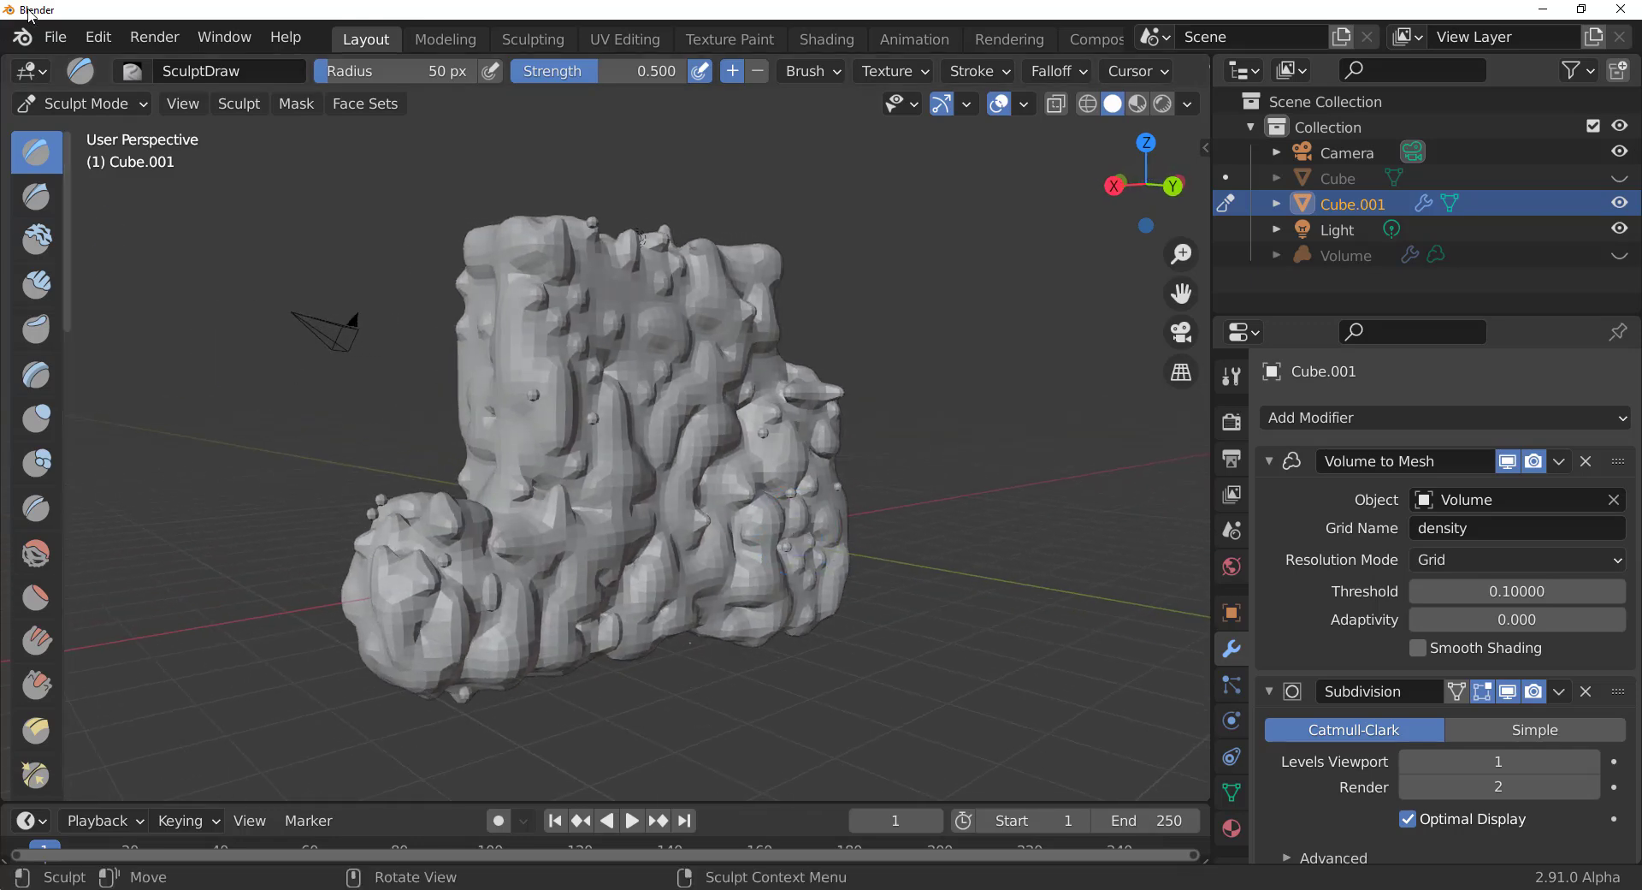
pyautogui.click(59, 36)
pyautogui.moveTo(162, 67)
pyautogui.click(371, 66)
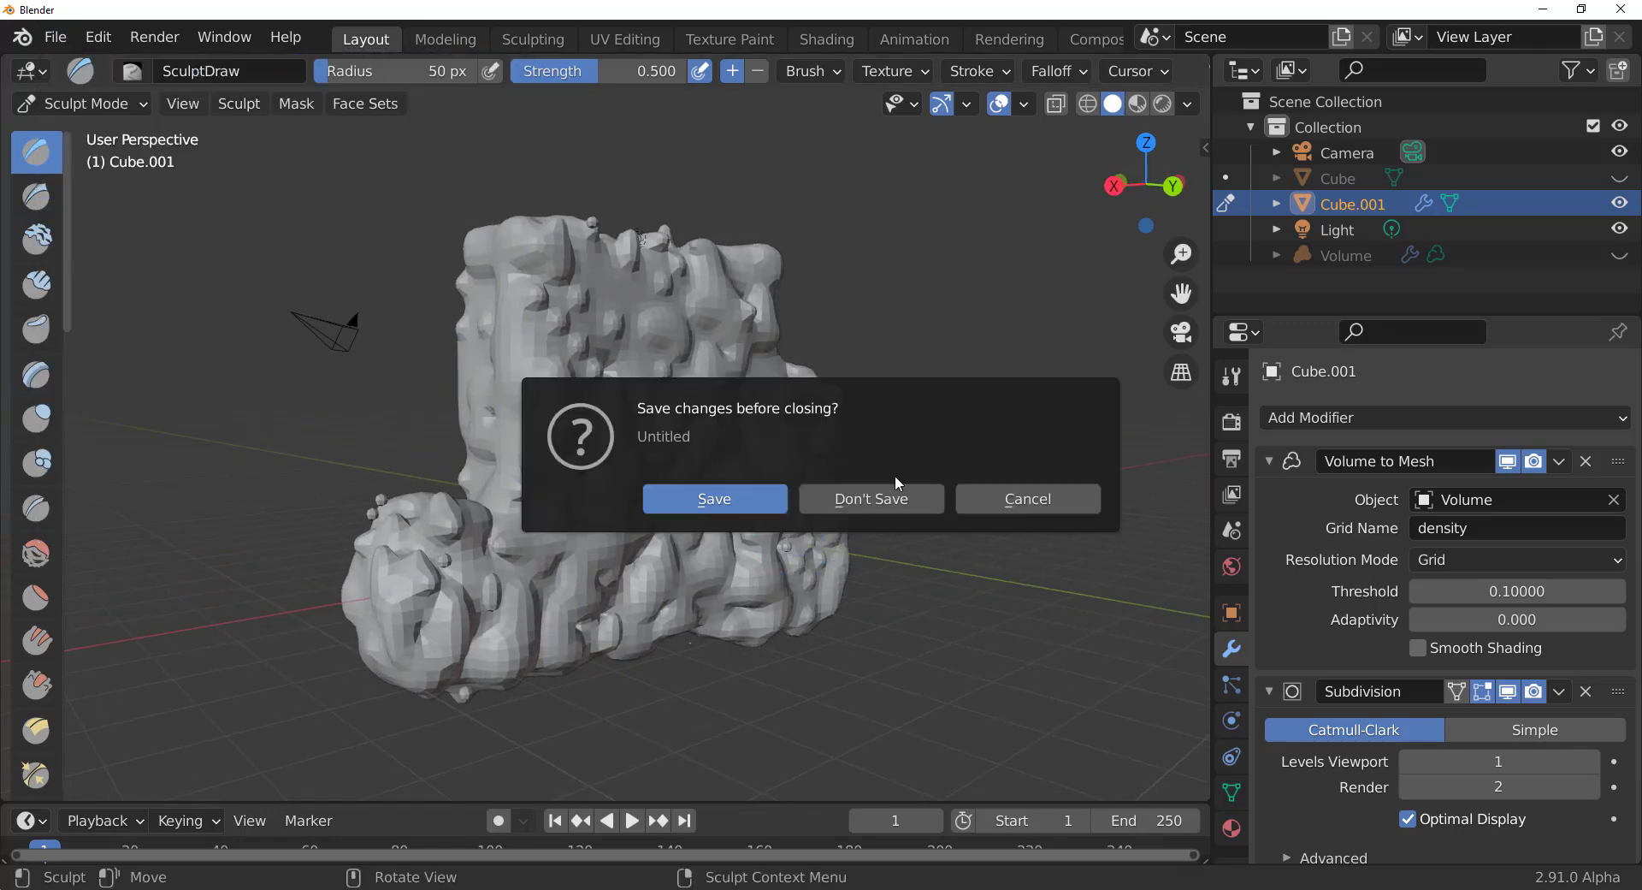
pyautogui.click(902, 496)
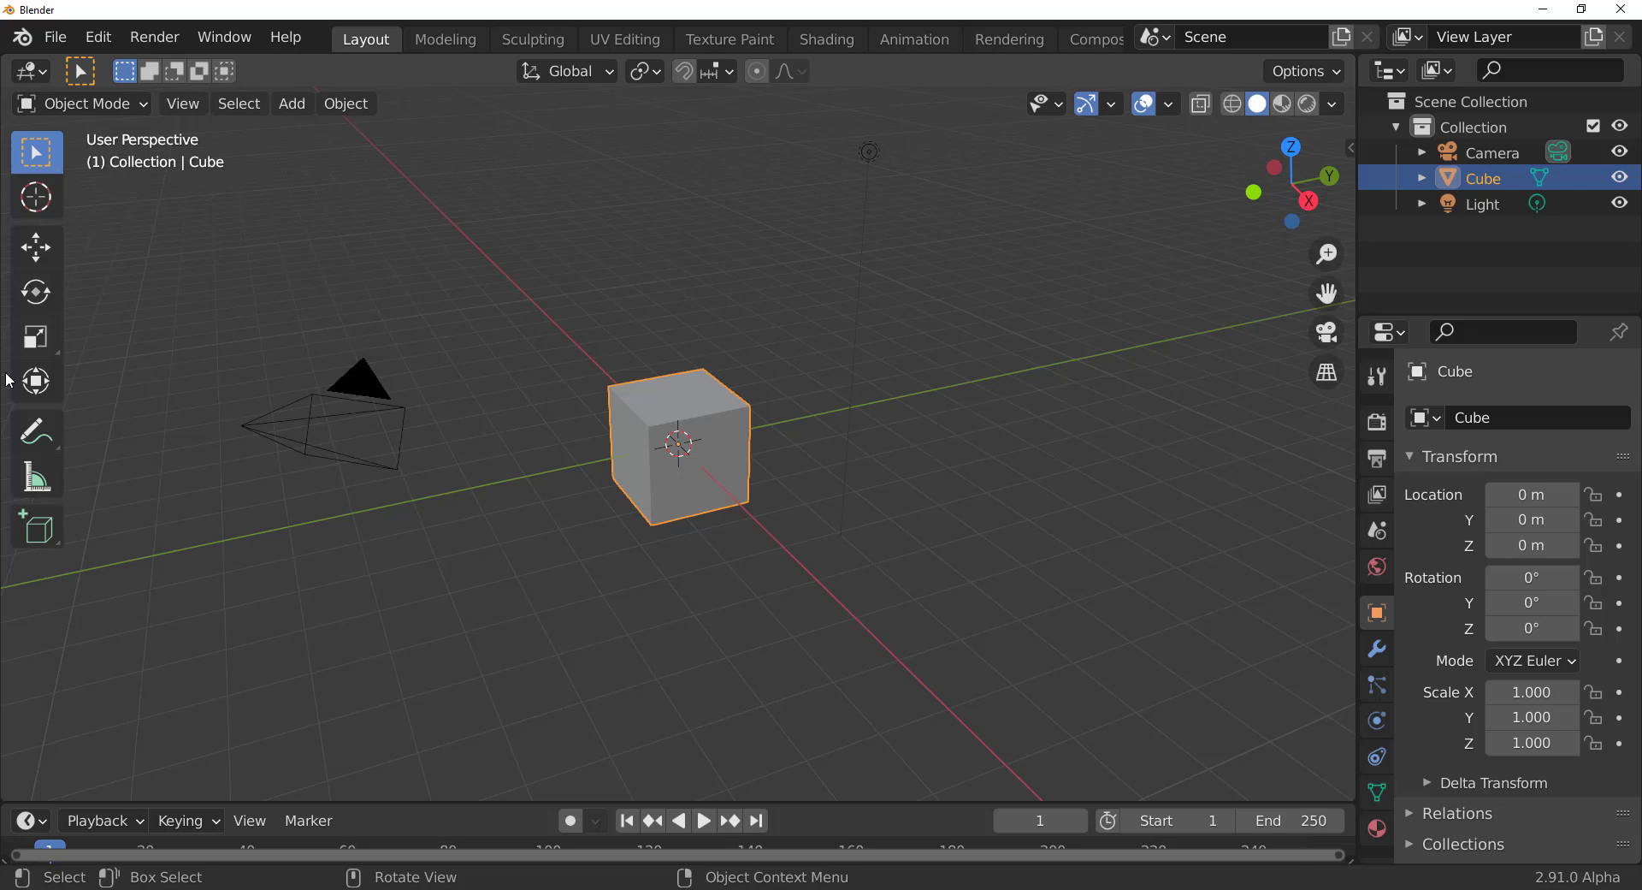
# - Move the default Cube about 5.86 m along negative Y, away from the origin, and deselect it
pyautogui.click(35, 247)
pyautogui.moveTo(756, 434); pyautogui.dragTo(402, 457)
pyautogui.click(629, 443)
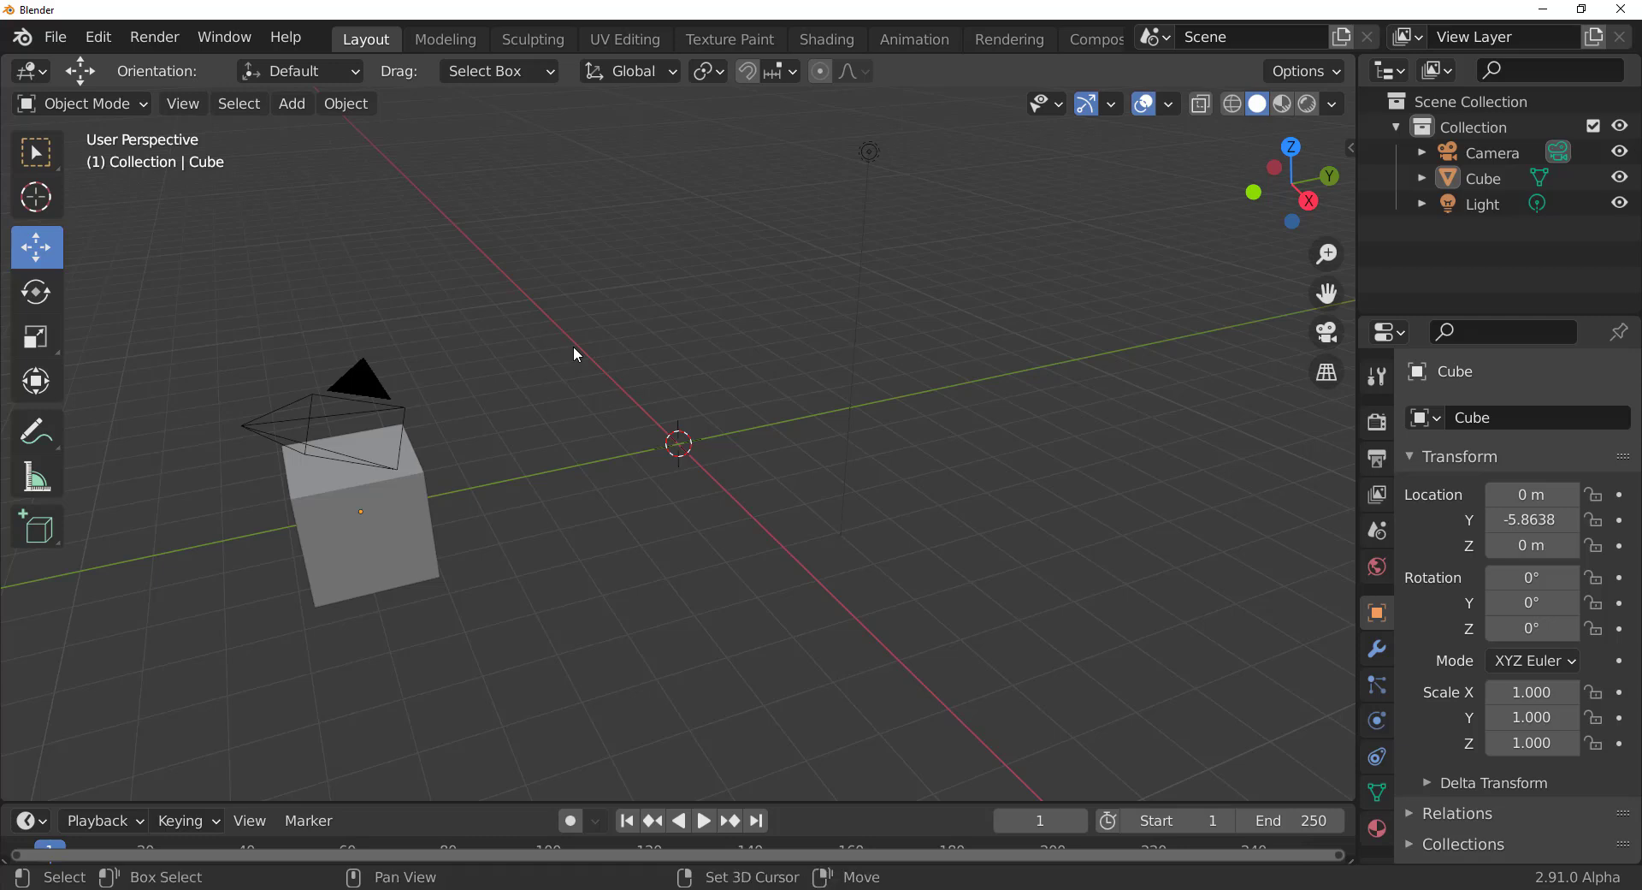
# - Import the full vdbexport VDB sequence from G:\EmberGenBeta\exports as an OpenVDB volume, starting with vdbexport.0000.vdb
pyautogui.hotkey('shift', 'a')
pyautogui.moveTo(573, 346)
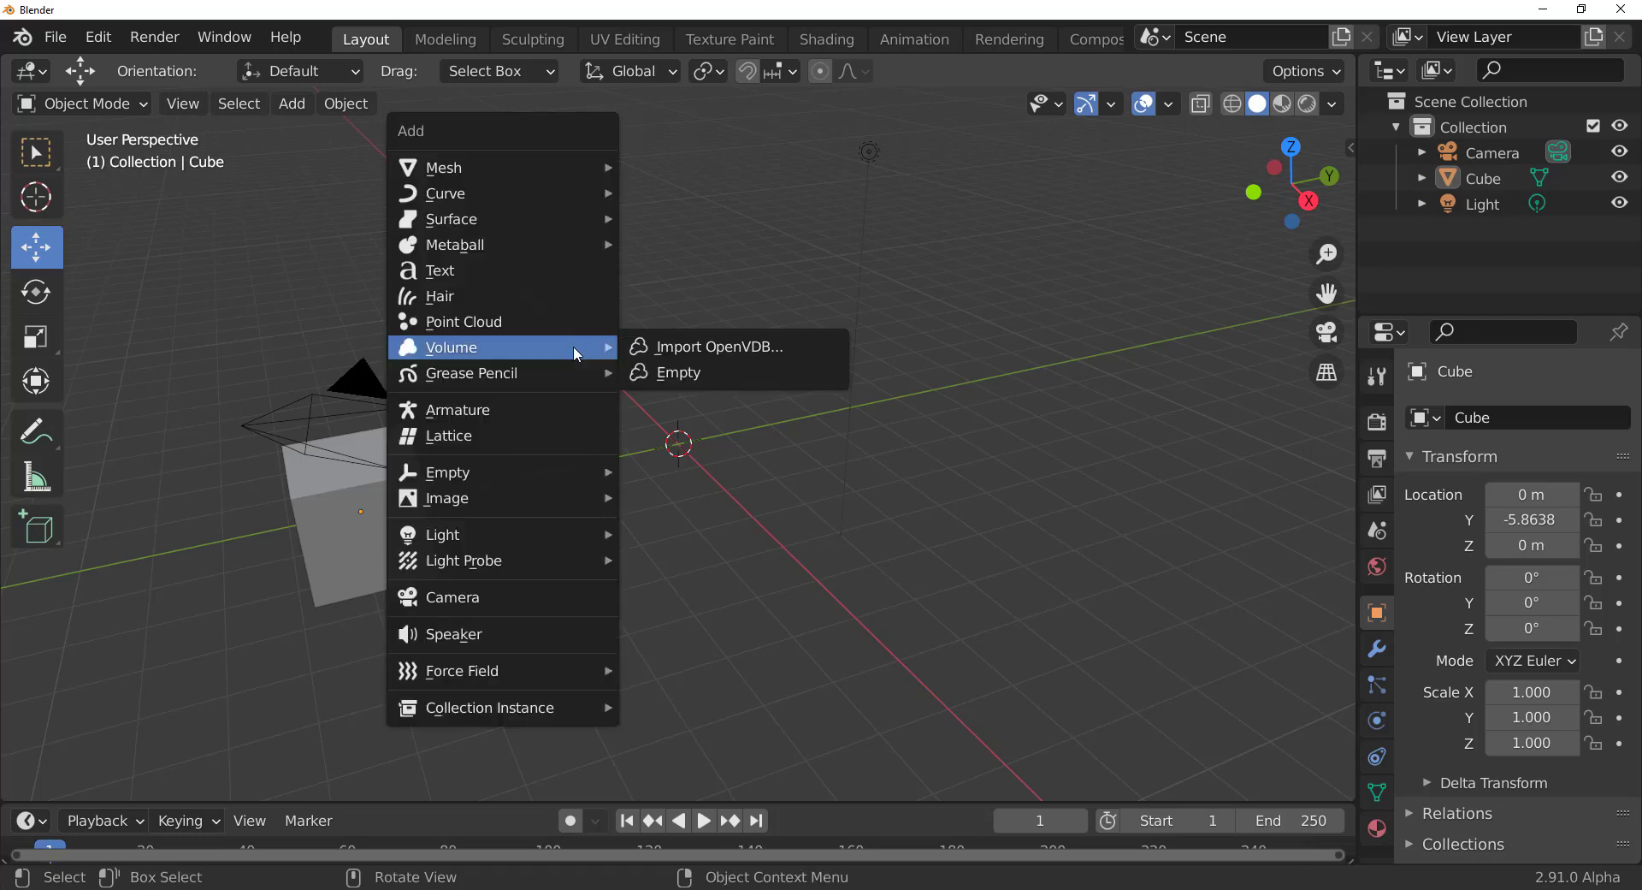
pyautogui.click(681, 351)
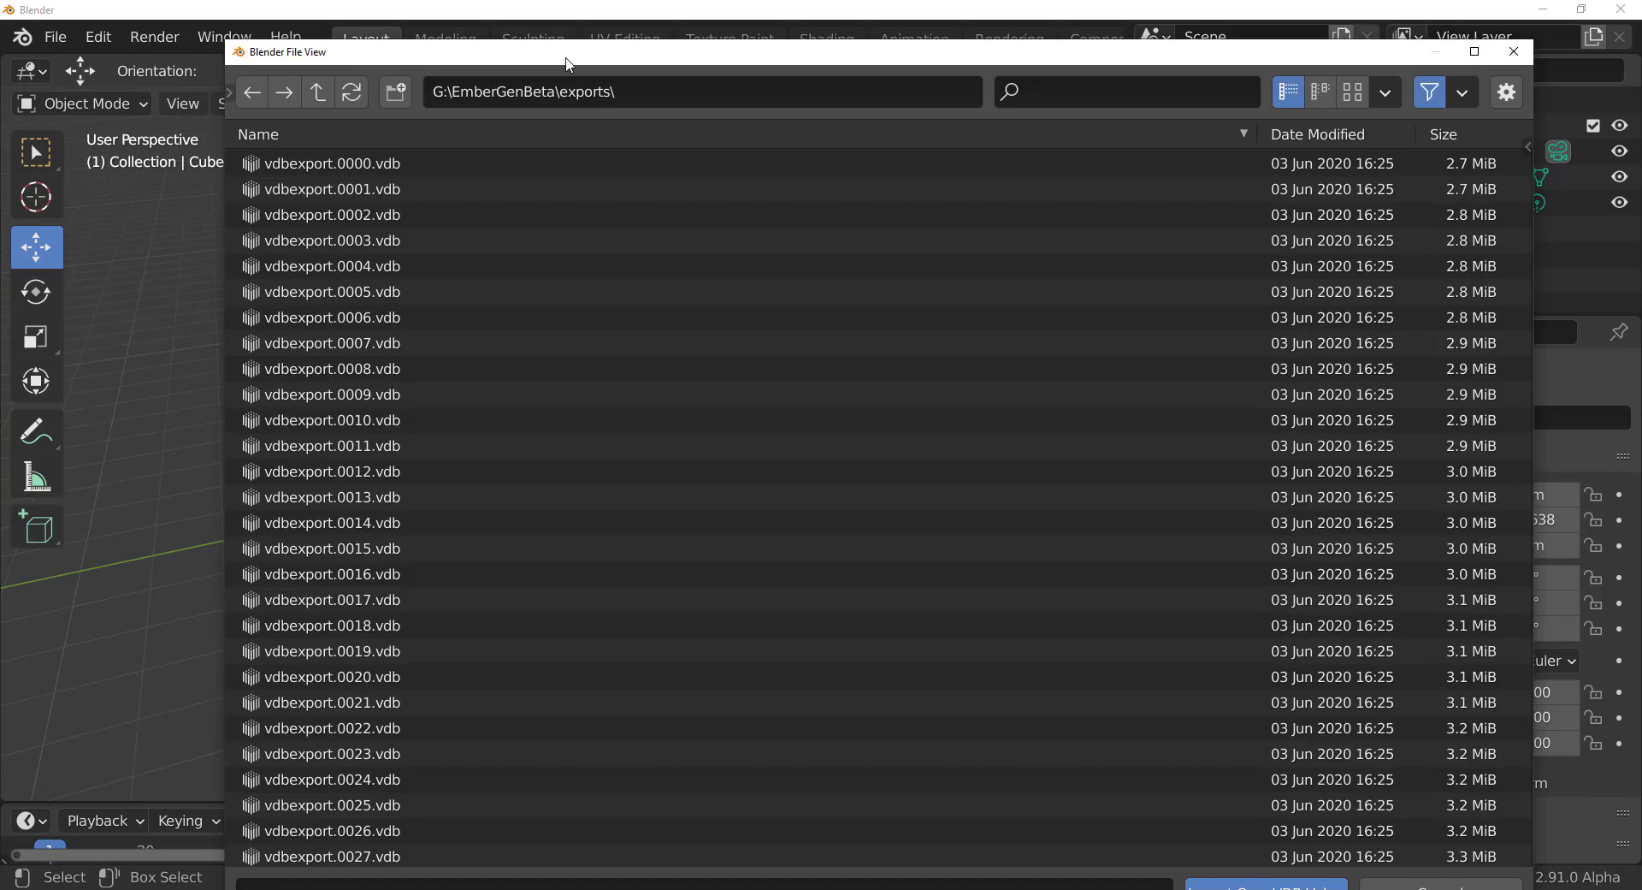
pyautogui.moveTo(566, 59); pyautogui.dragTo(564, 43)
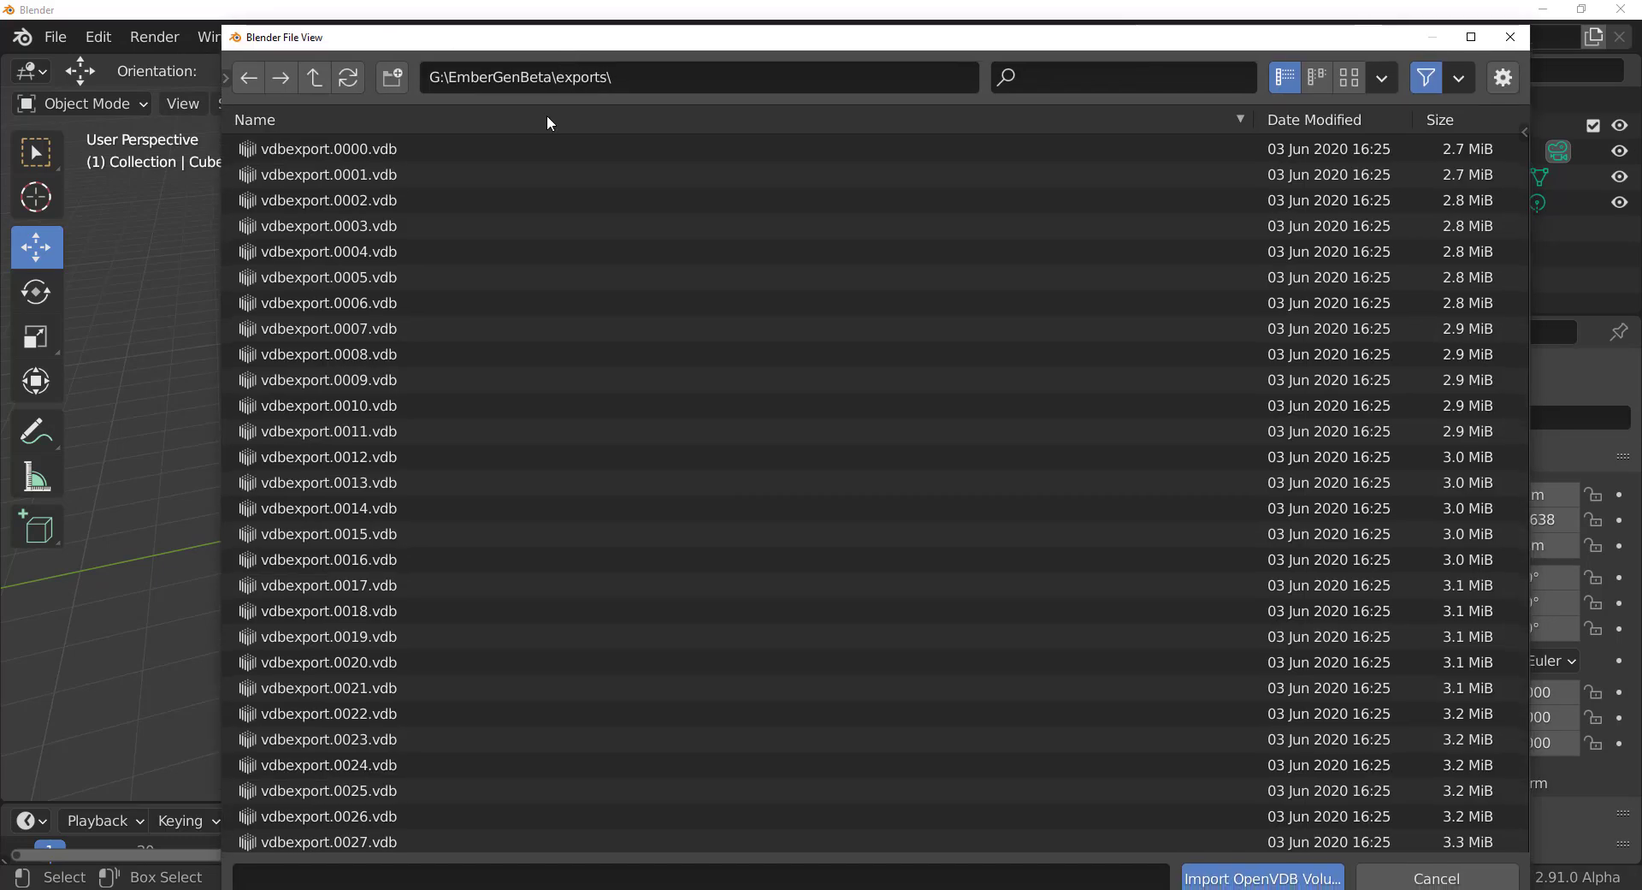
pyautogui.click(434, 151)
pyautogui.press('a')
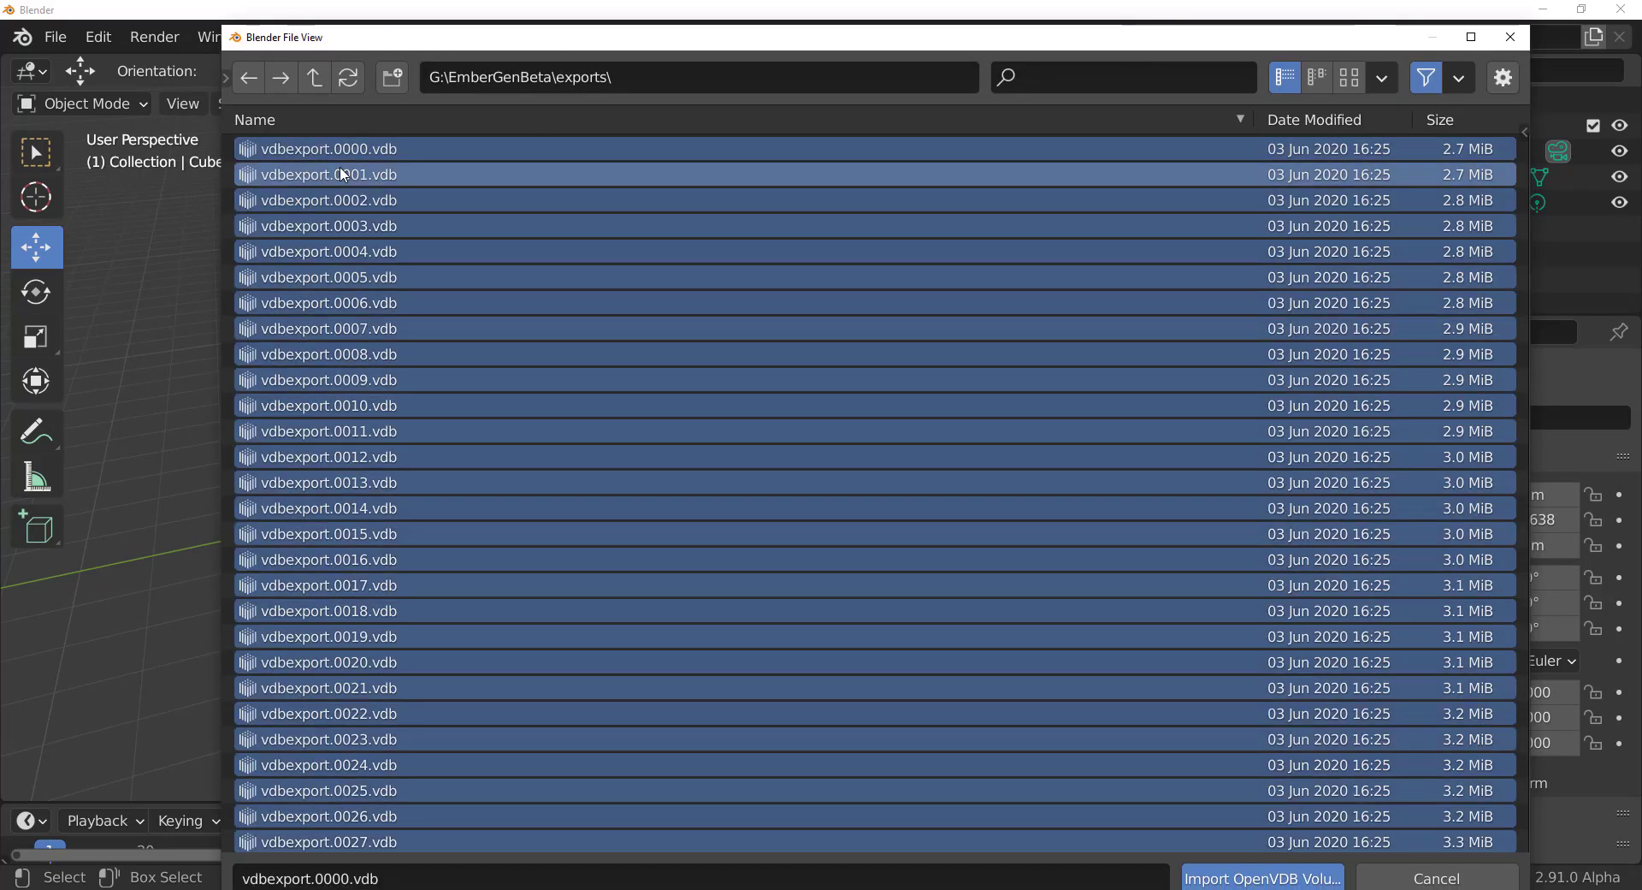
pyautogui.click(1280, 881)
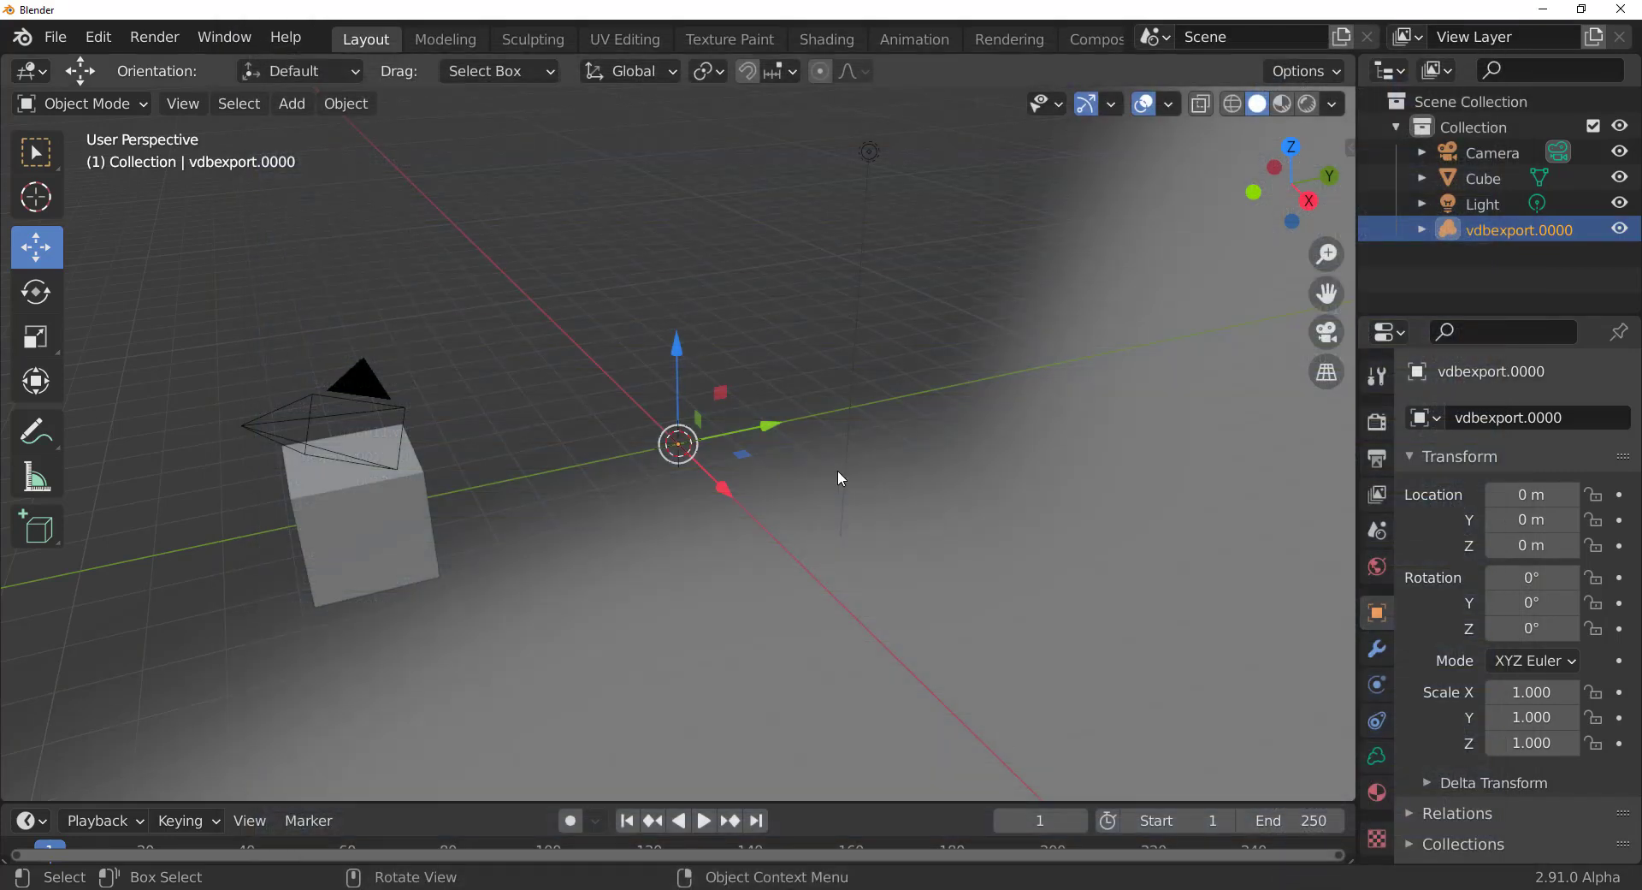
# - Add a Volume to Mesh modifier to the Cube and set the imported vdbexport.0000 volume as its source object
pyautogui.scroll(-16, 998, 568)
pyautogui.moveTo(996, 568); pyautogui.dragTo(763, 601, button='middle')
pyautogui.scroll(3, 846, 590)
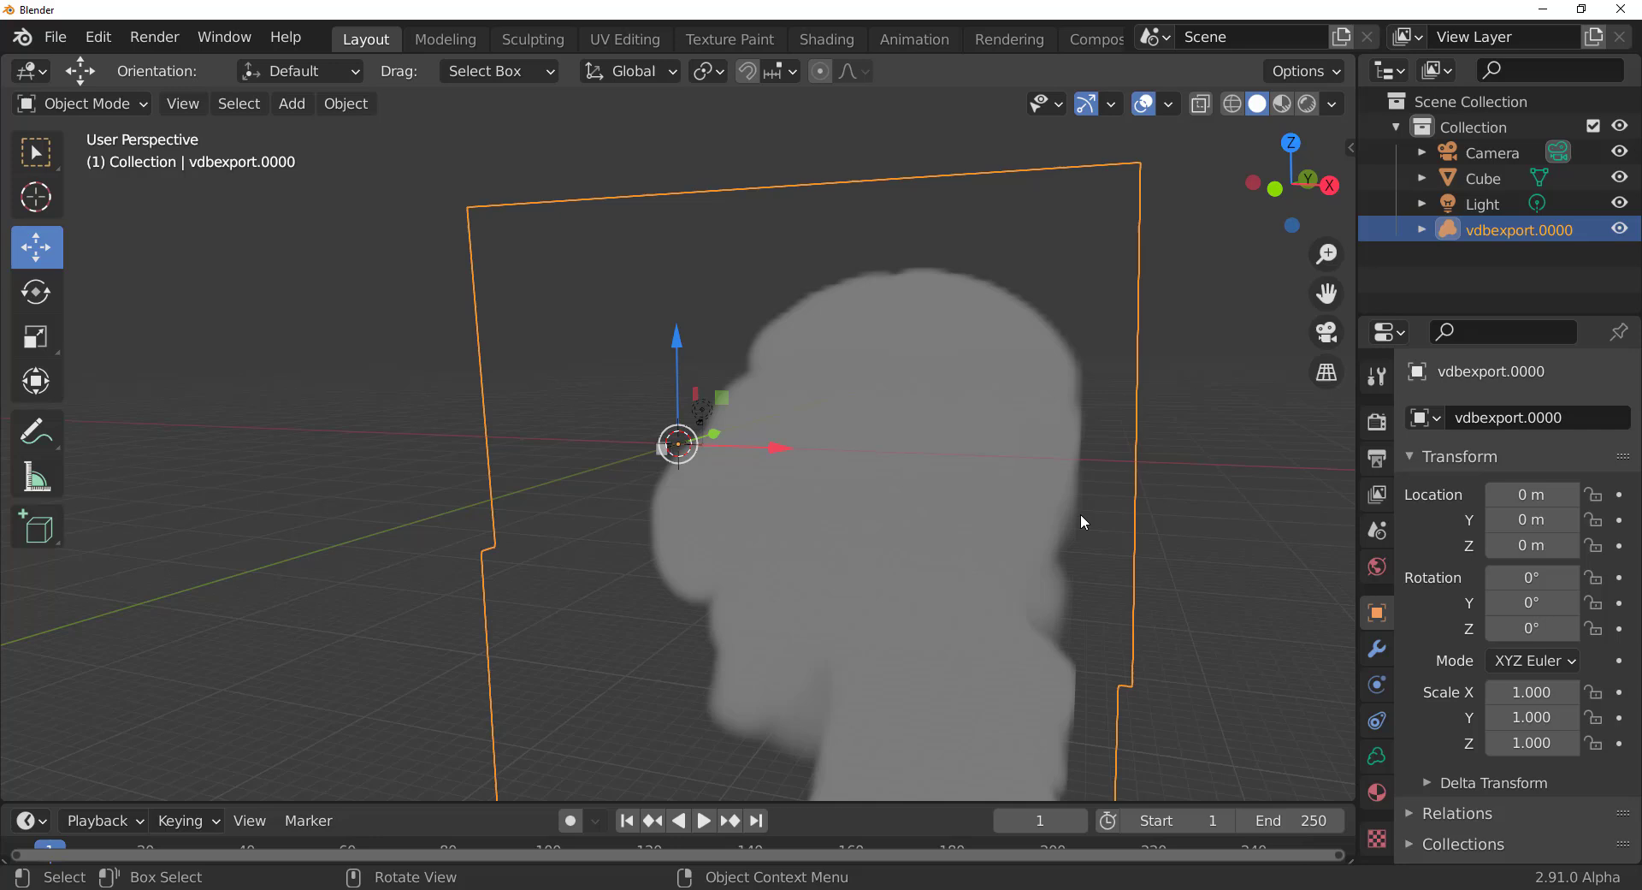
pyautogui.scroll(3, 696, 481)
pyautogui.click(633, 459)
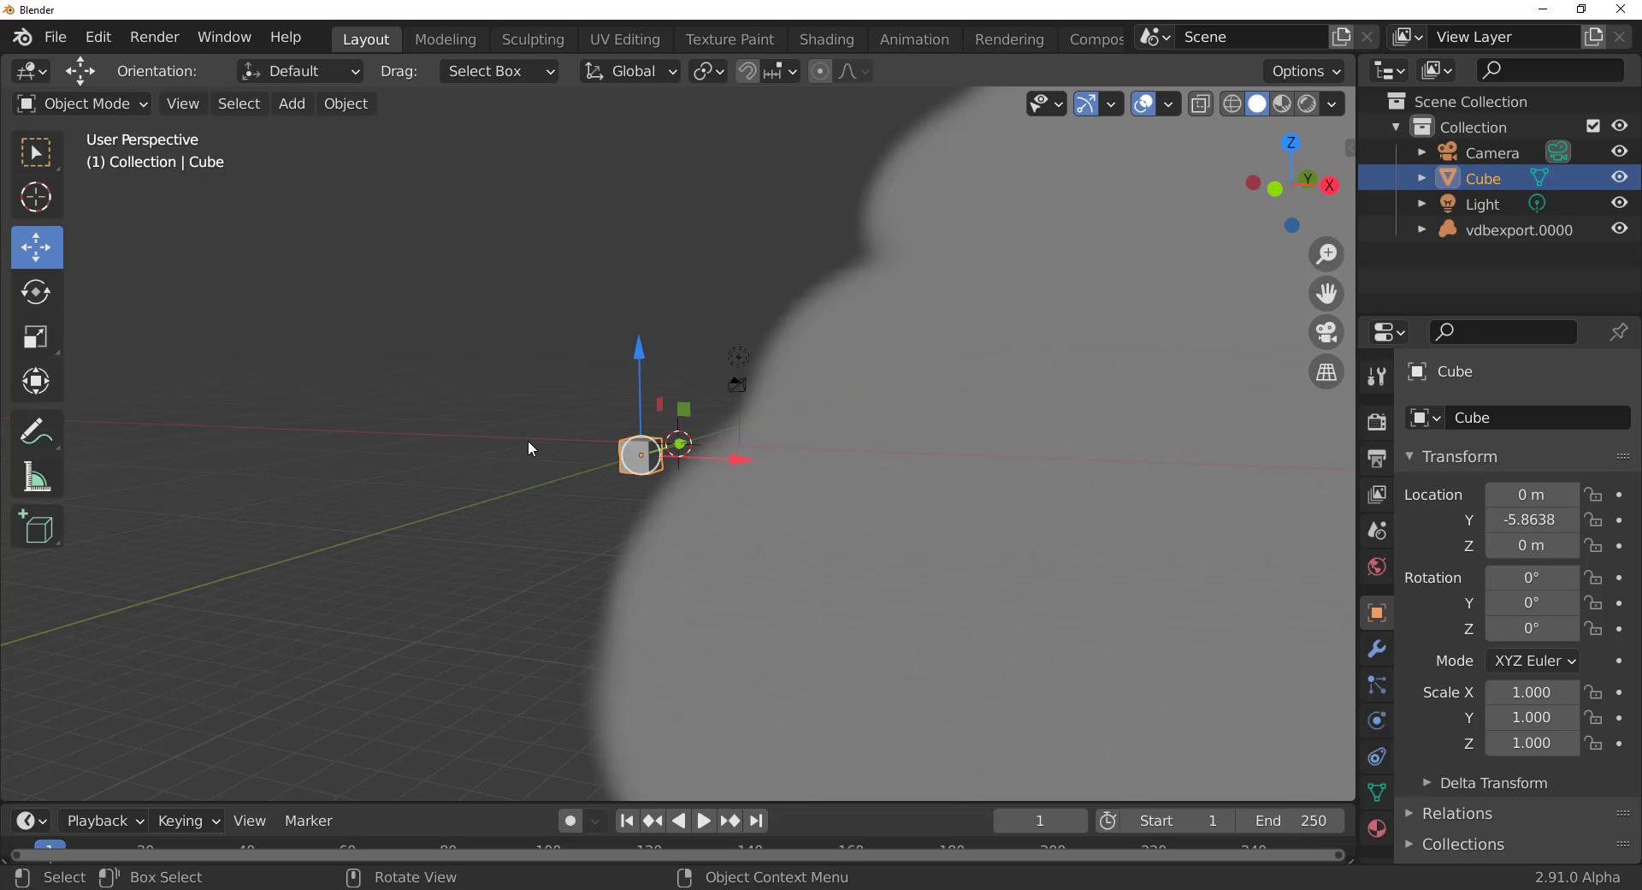
pyautogui.click(1378, 653)
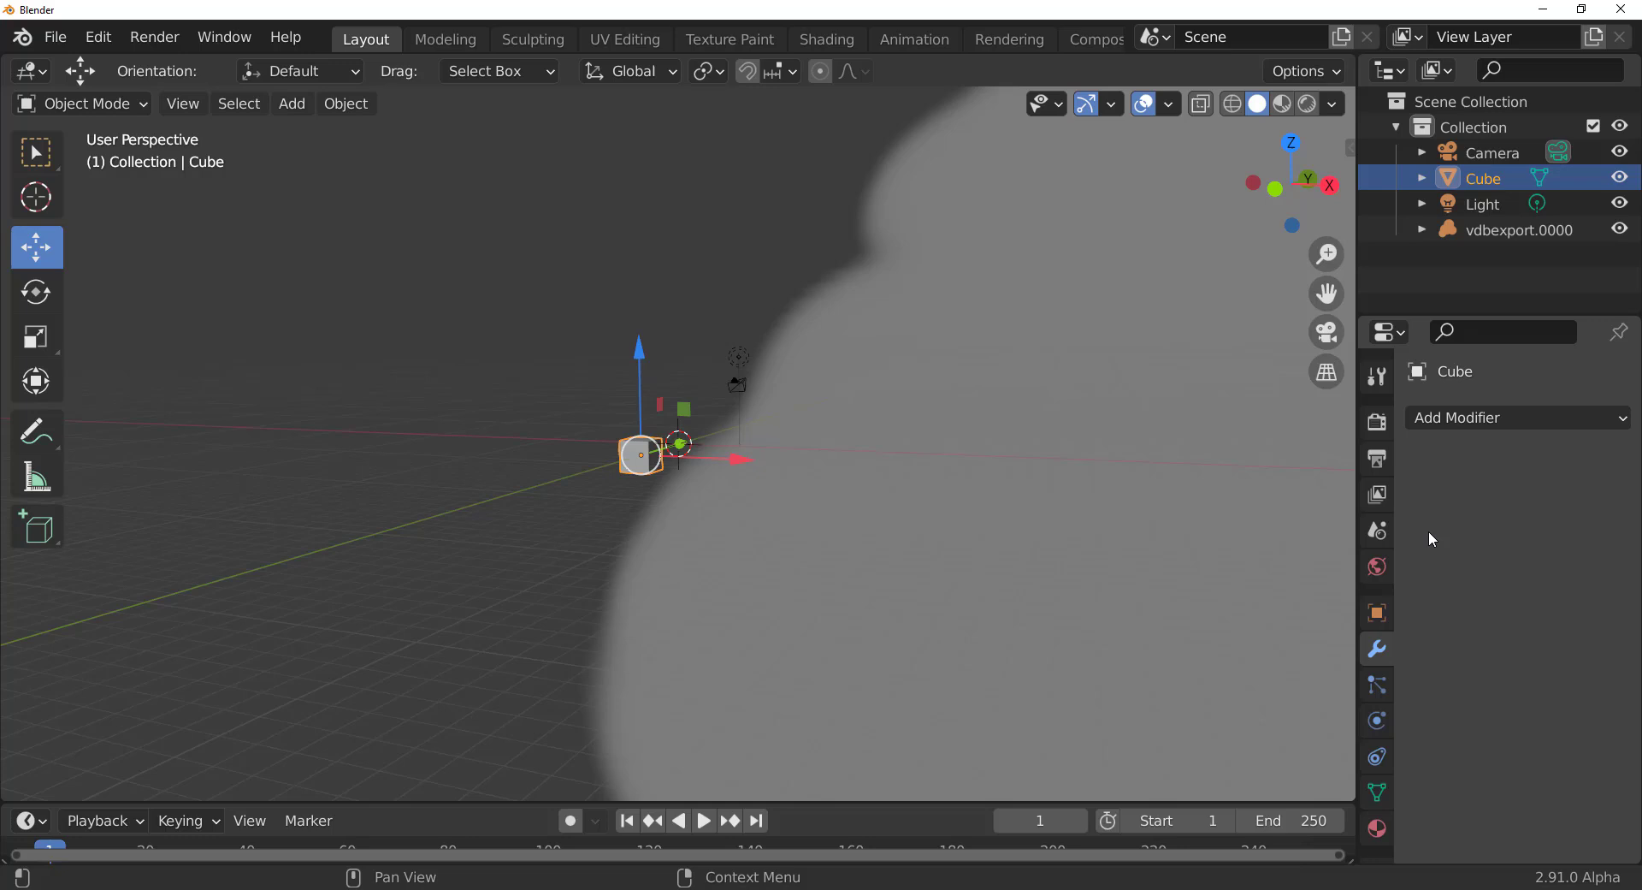
pyautogui.click(1475, 421)
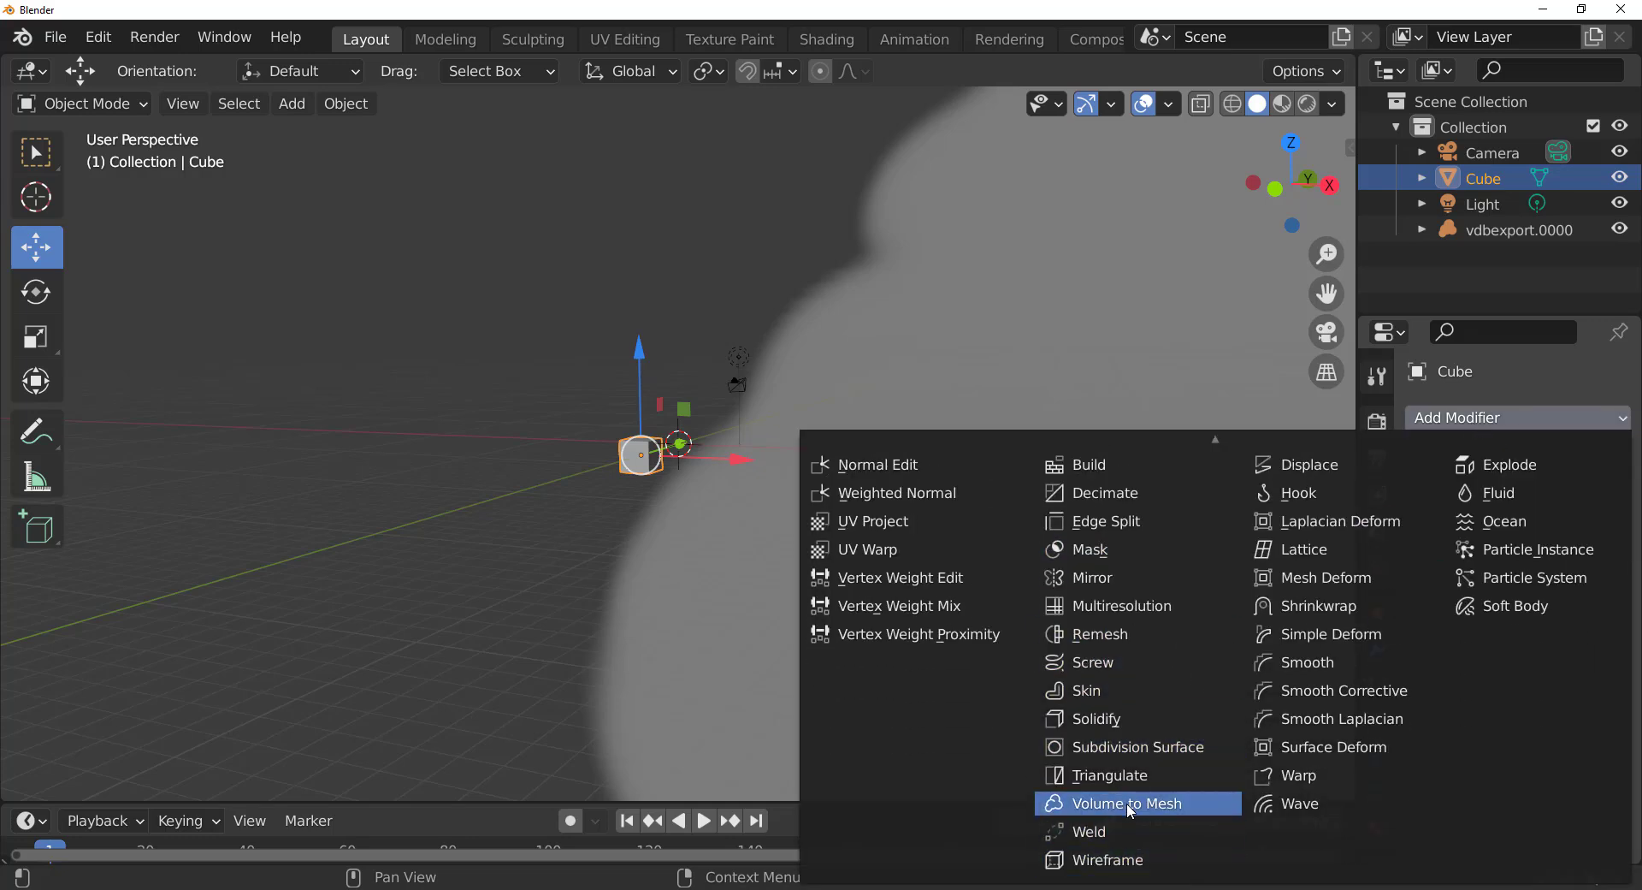
pyautogui.click(1128, 804)
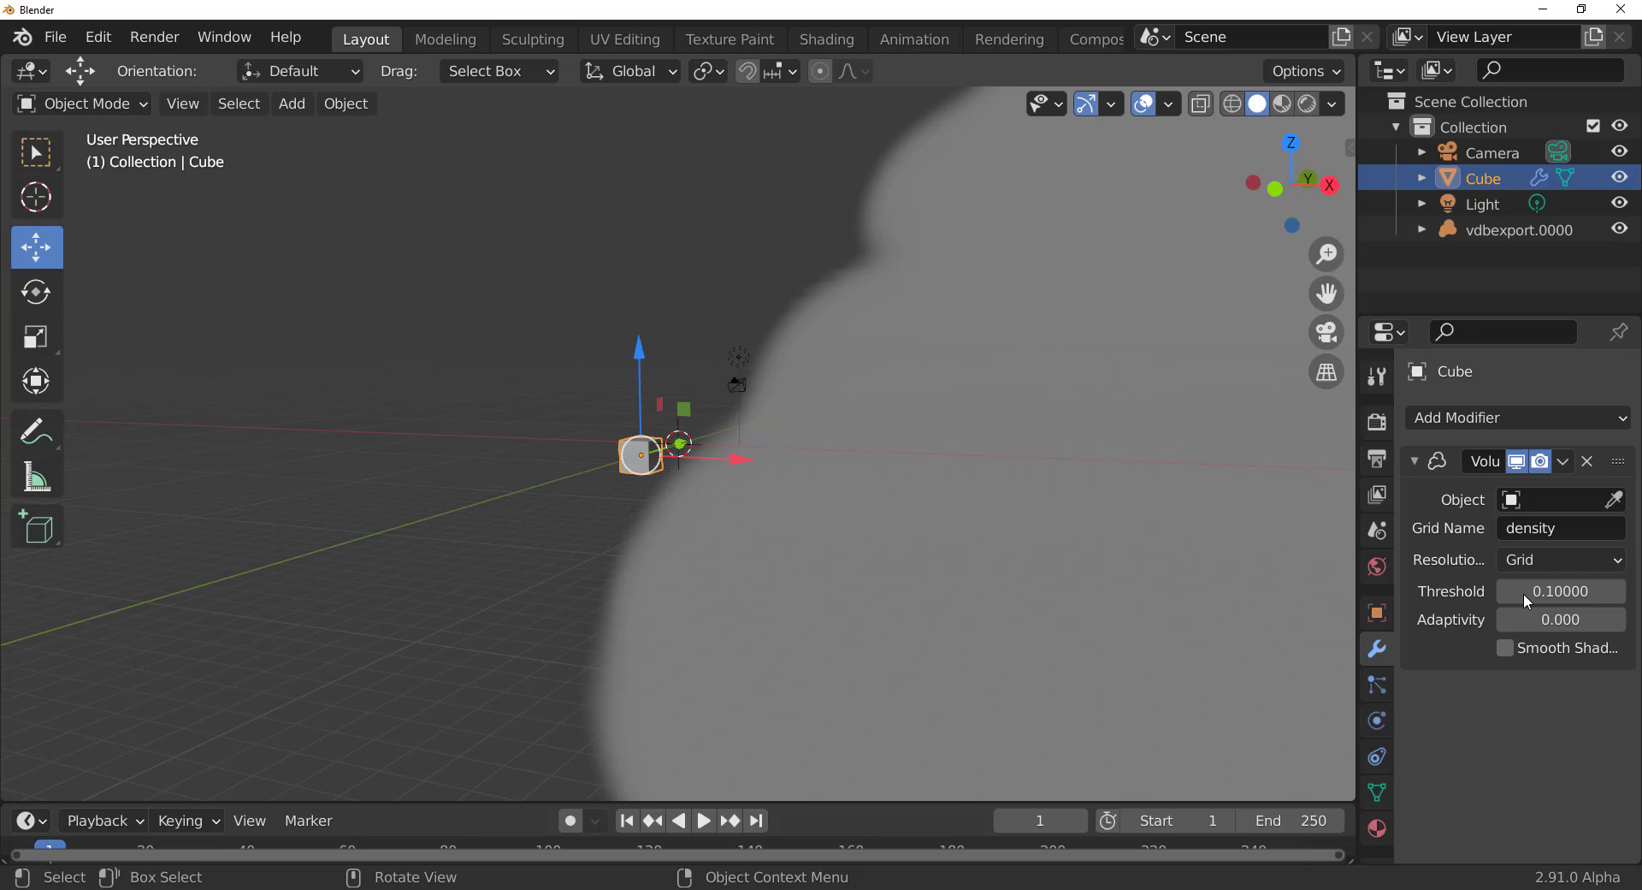
pyautogui.click(1614, 501)
pyautogui.click(1035, 373)
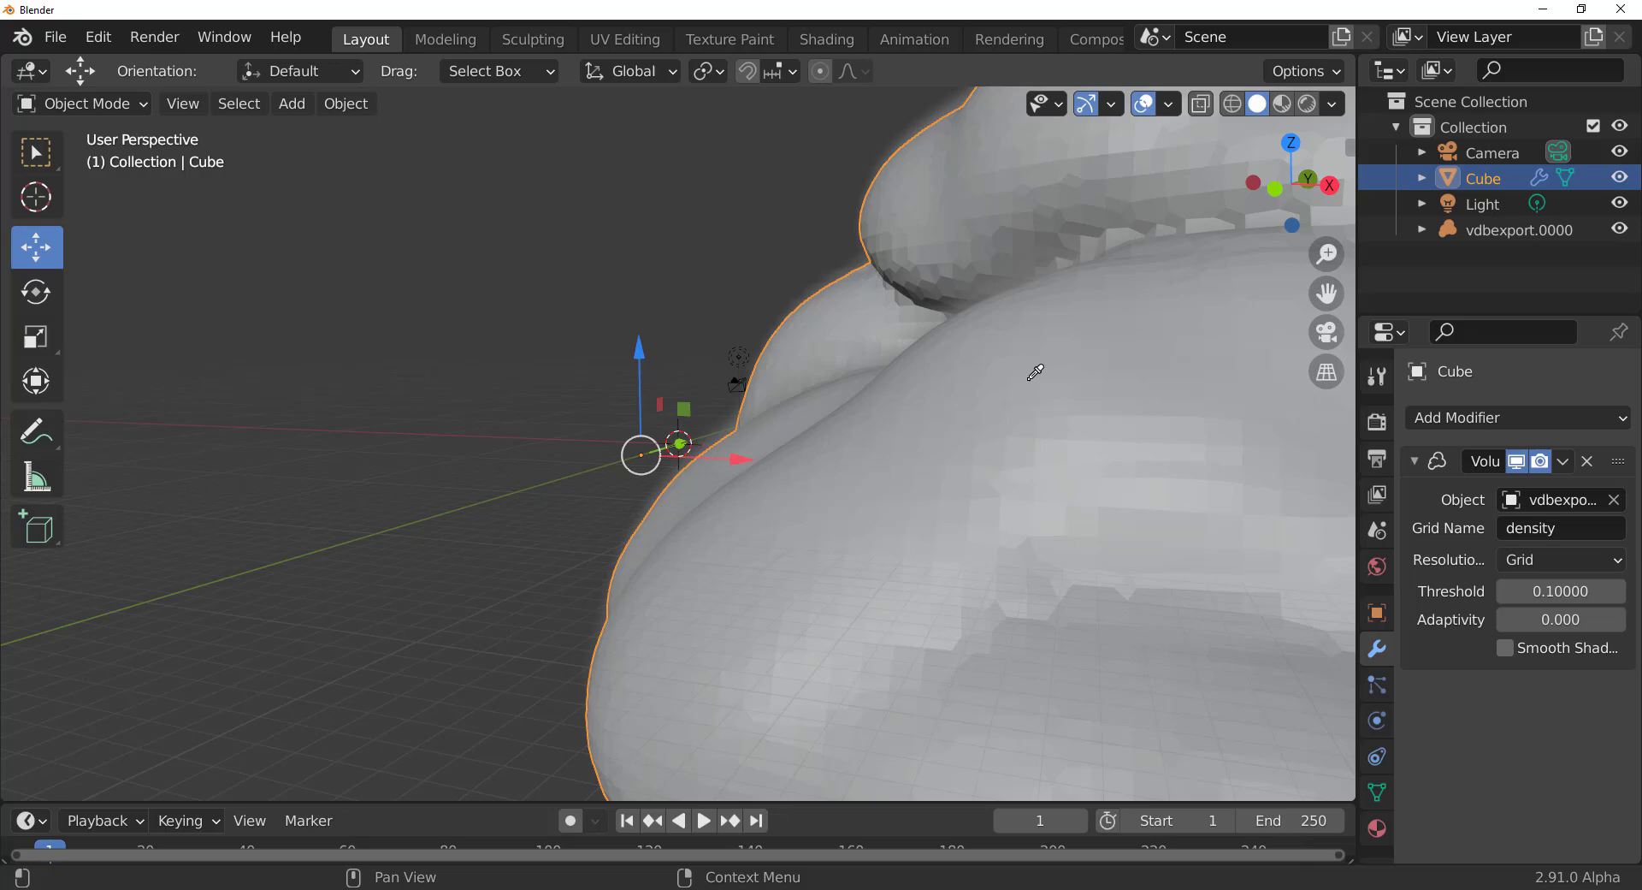
# - Enlarge the timeline area and play the converted smoke mesh animation, pausing at frame 23
pyautogui.scroll(-8, 1037, 380)
pyautogui.moveTo(1054, 470); pyautogui.dragTo(905, 560, button='middle')
pyautogui.scroll(5, 902, 547)
pyautogui.scroll(-4, 899, 540)
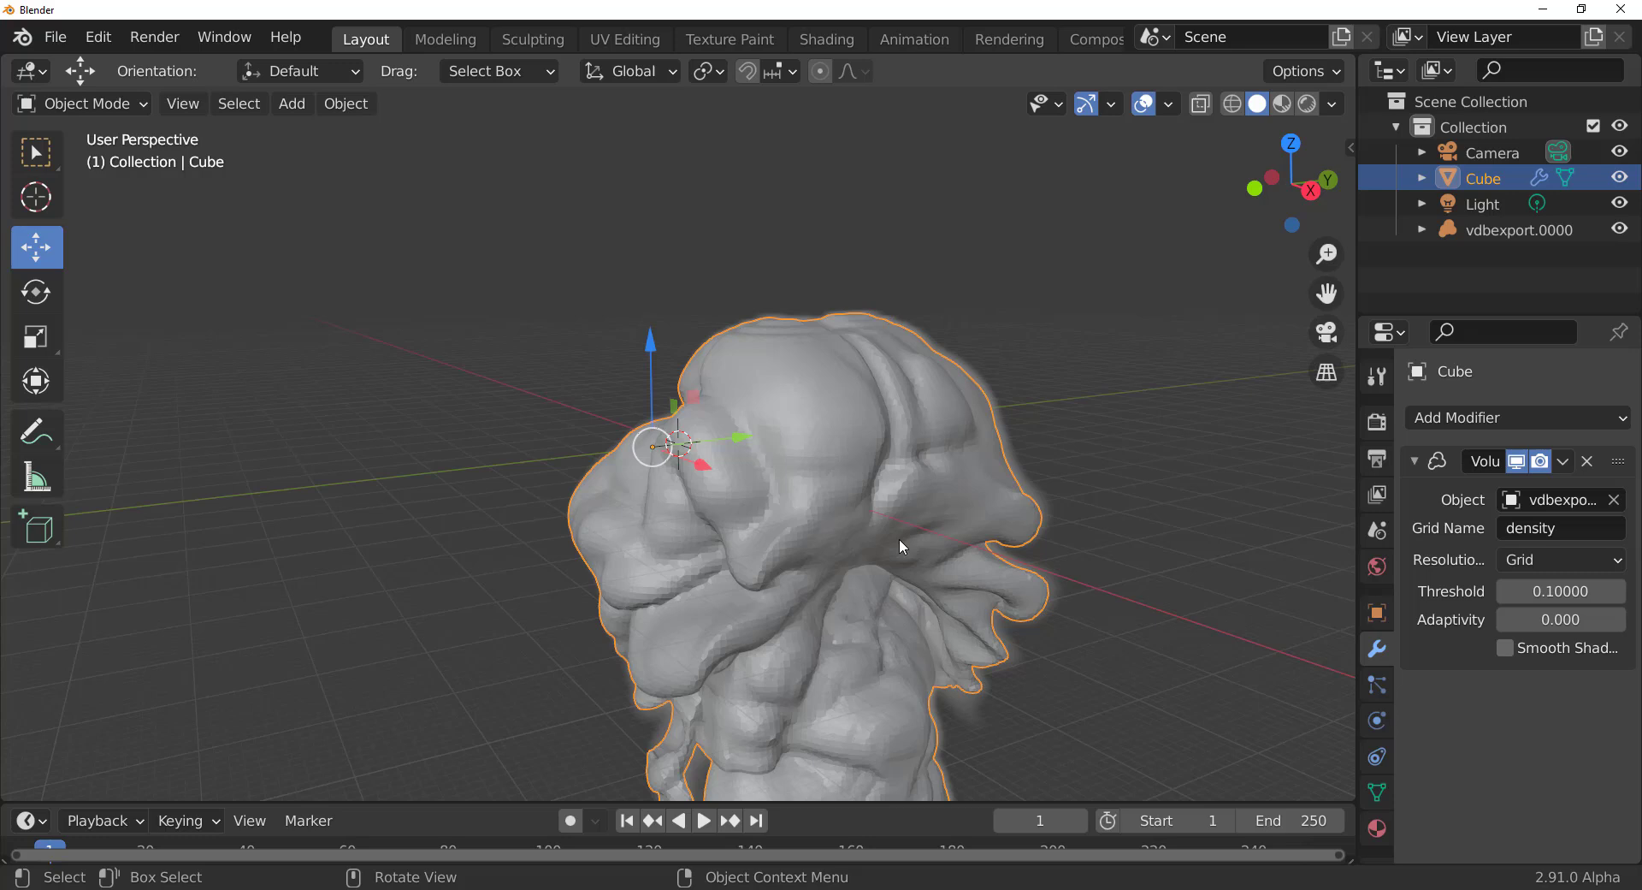
pyautogui.scroll(2, 900, 537)
pyautogui.scroll(-5, 890, 534)
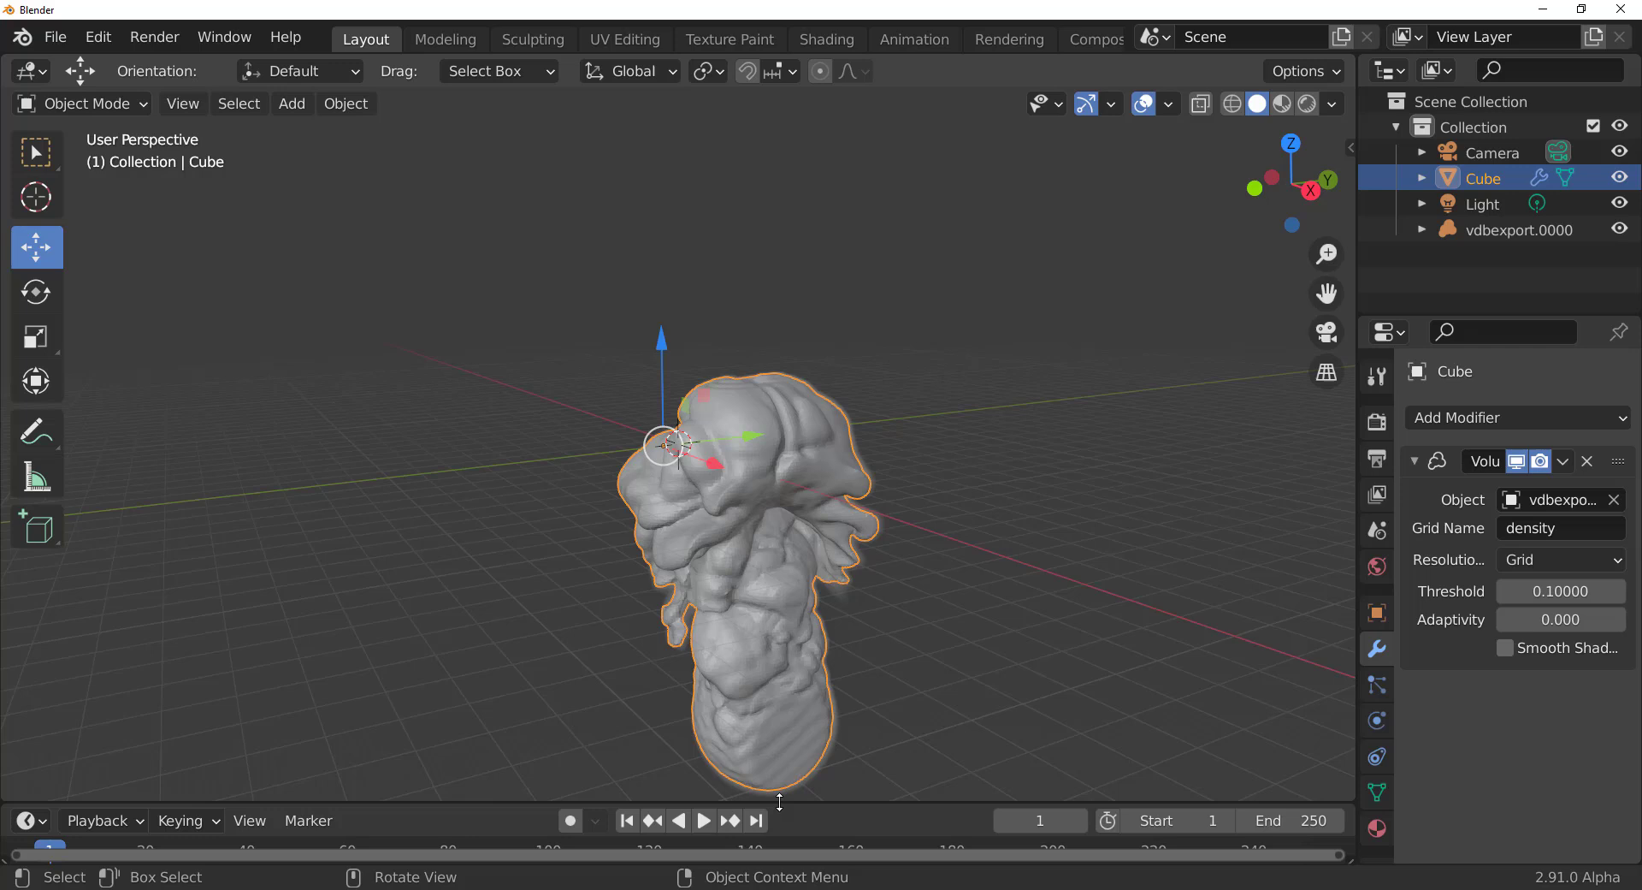
pyautogui.moveTo(774, 803); pyautogui.dragTo(791, 647)
pyautogui.scroll(2, 778, 535)
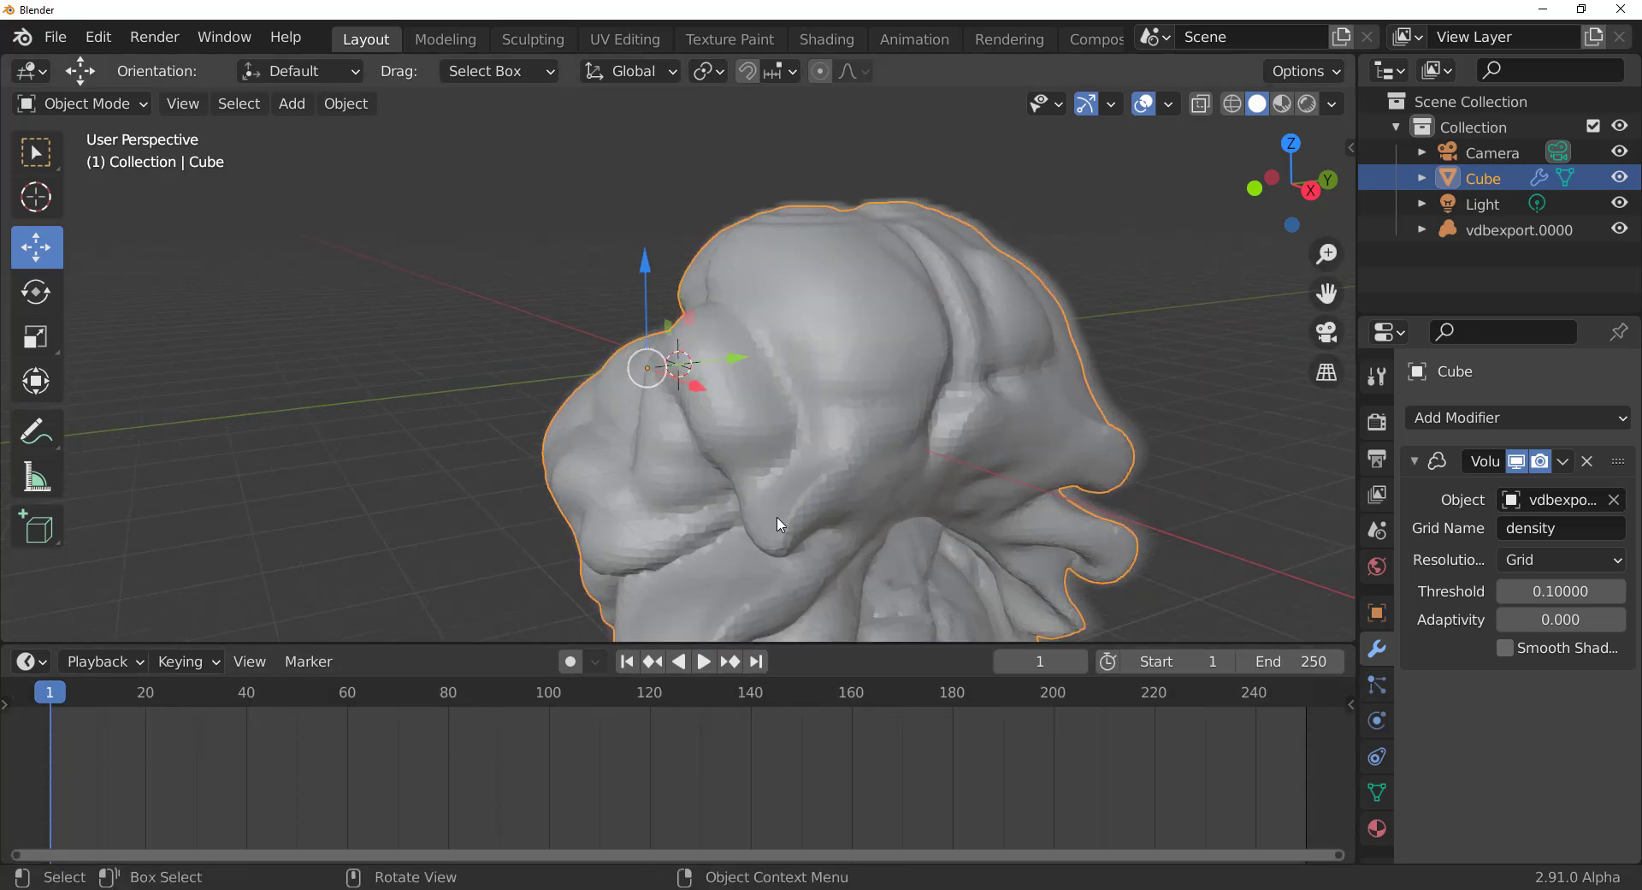
pyautogui.scroll(-2, 782, 547)
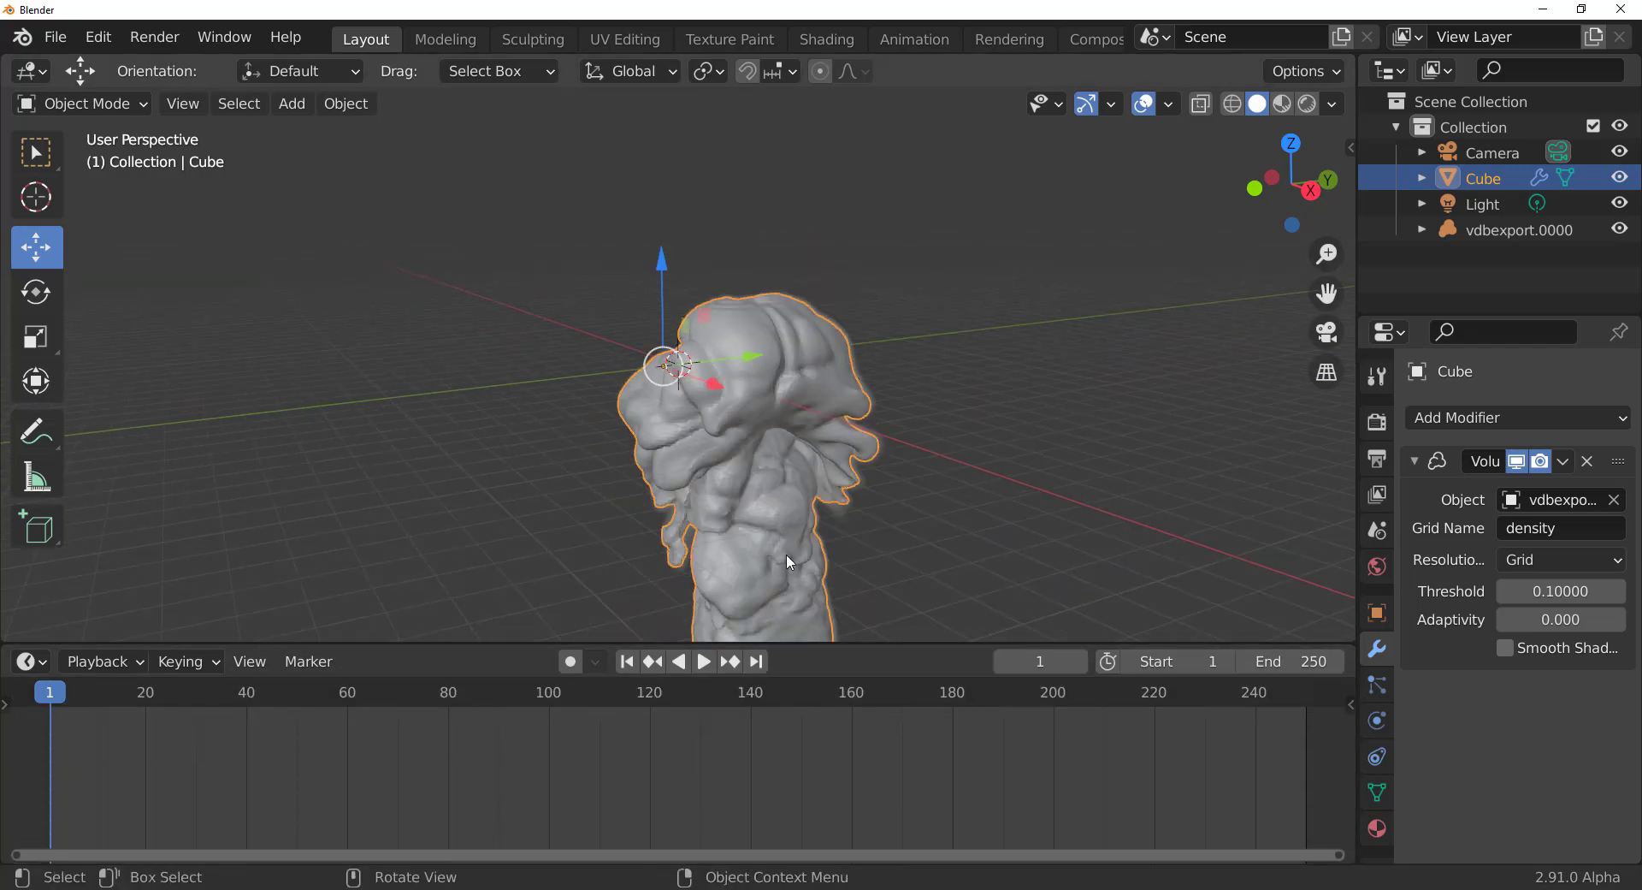
pyautogui.click(704, 661)
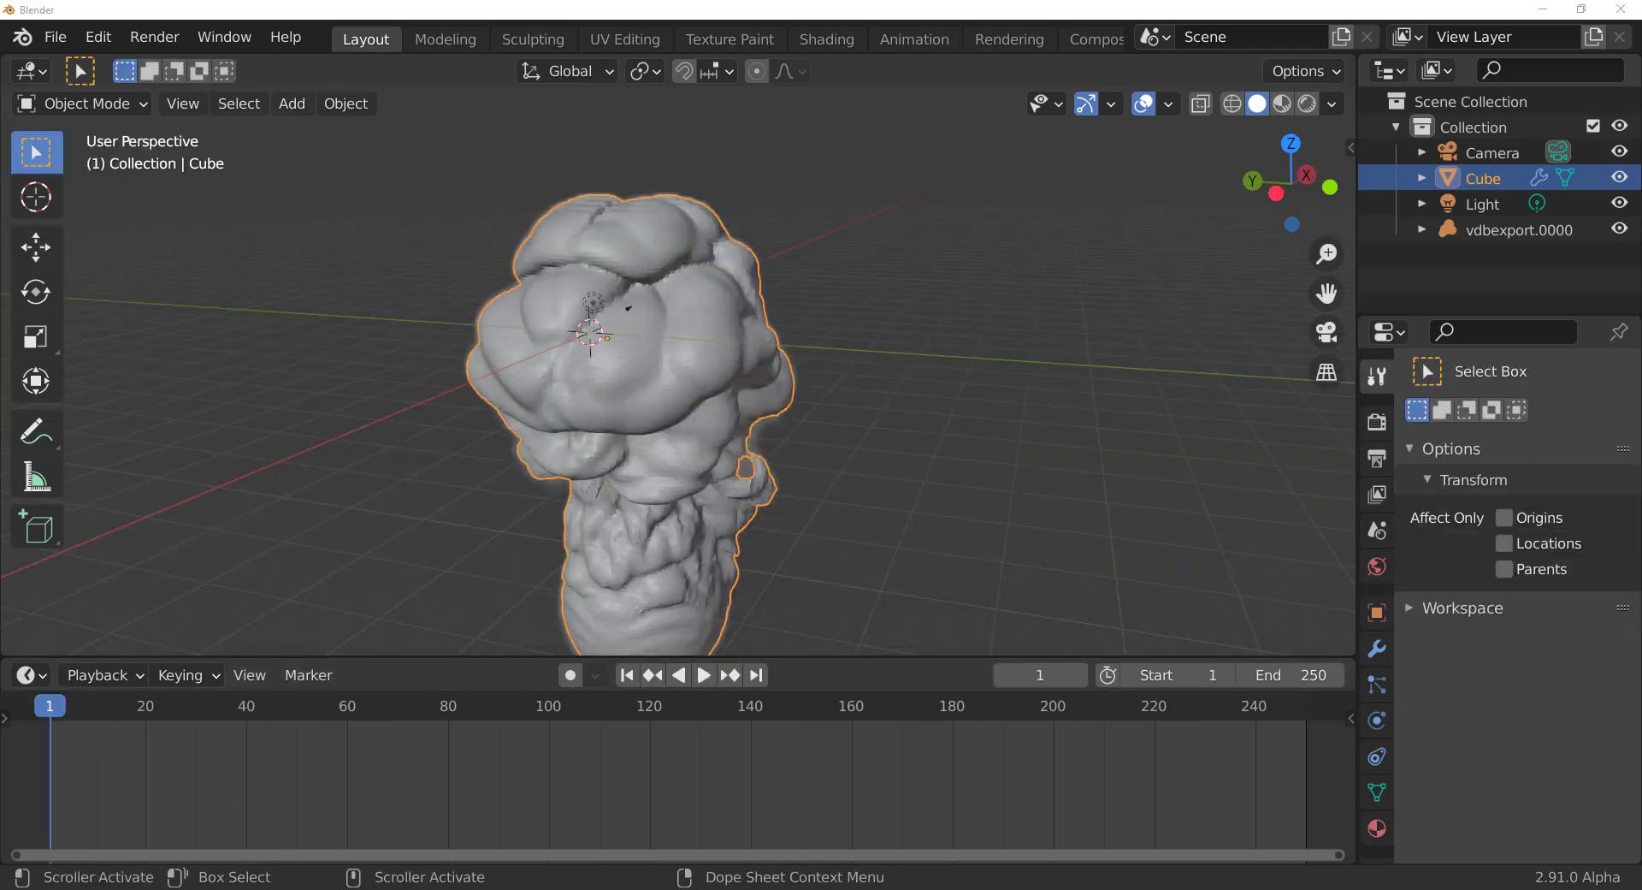
pyautogui.click(702, 675)
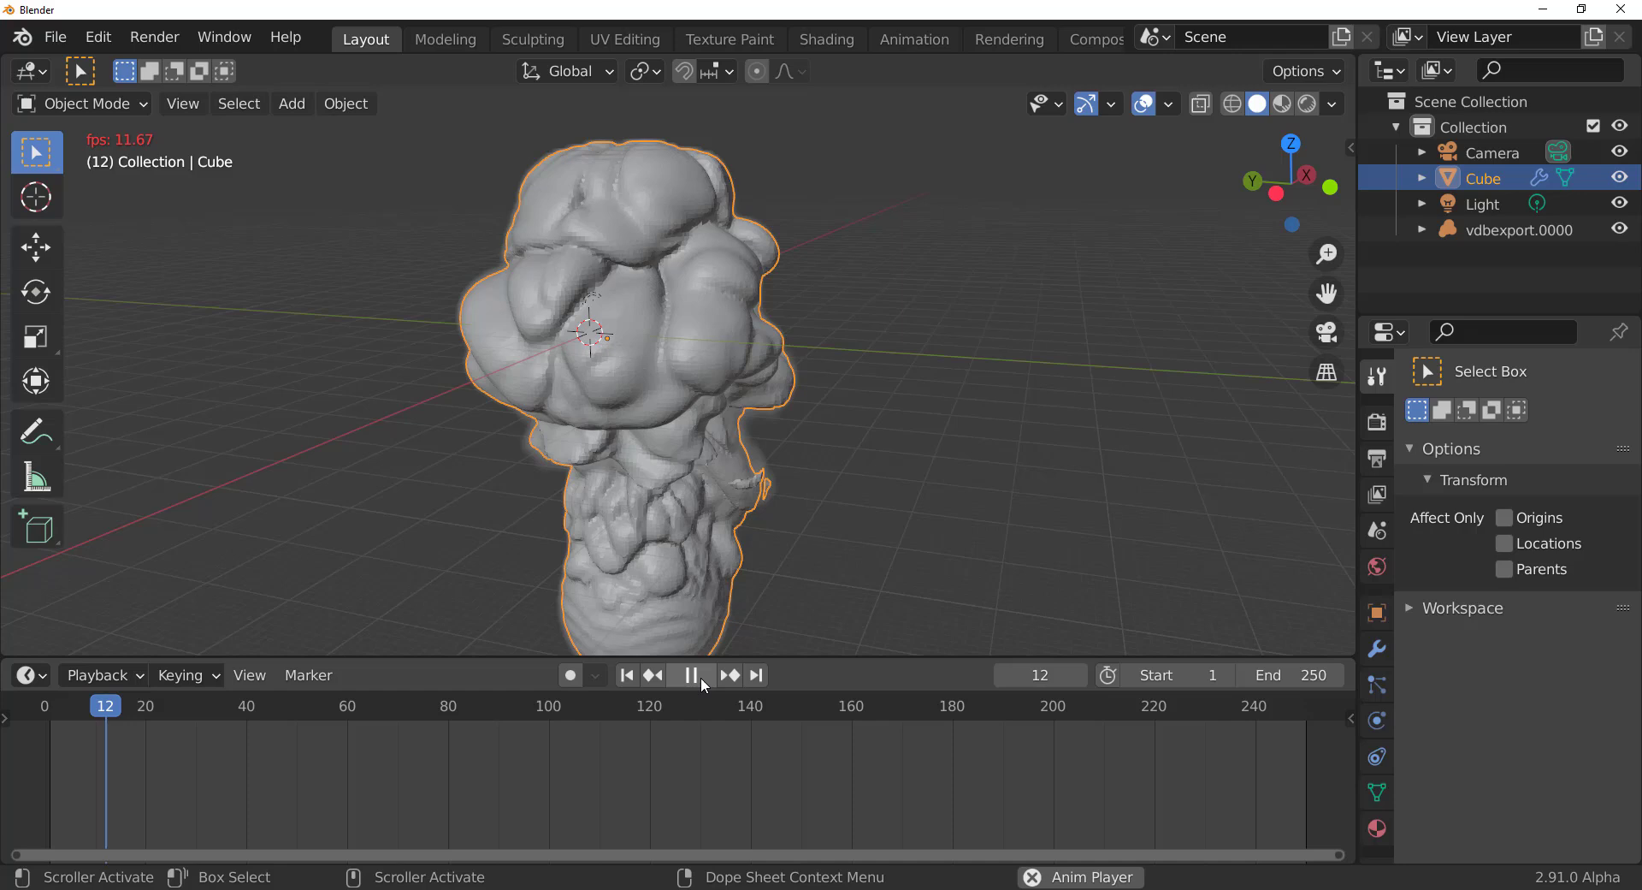
pyautogui.click(701, 676)
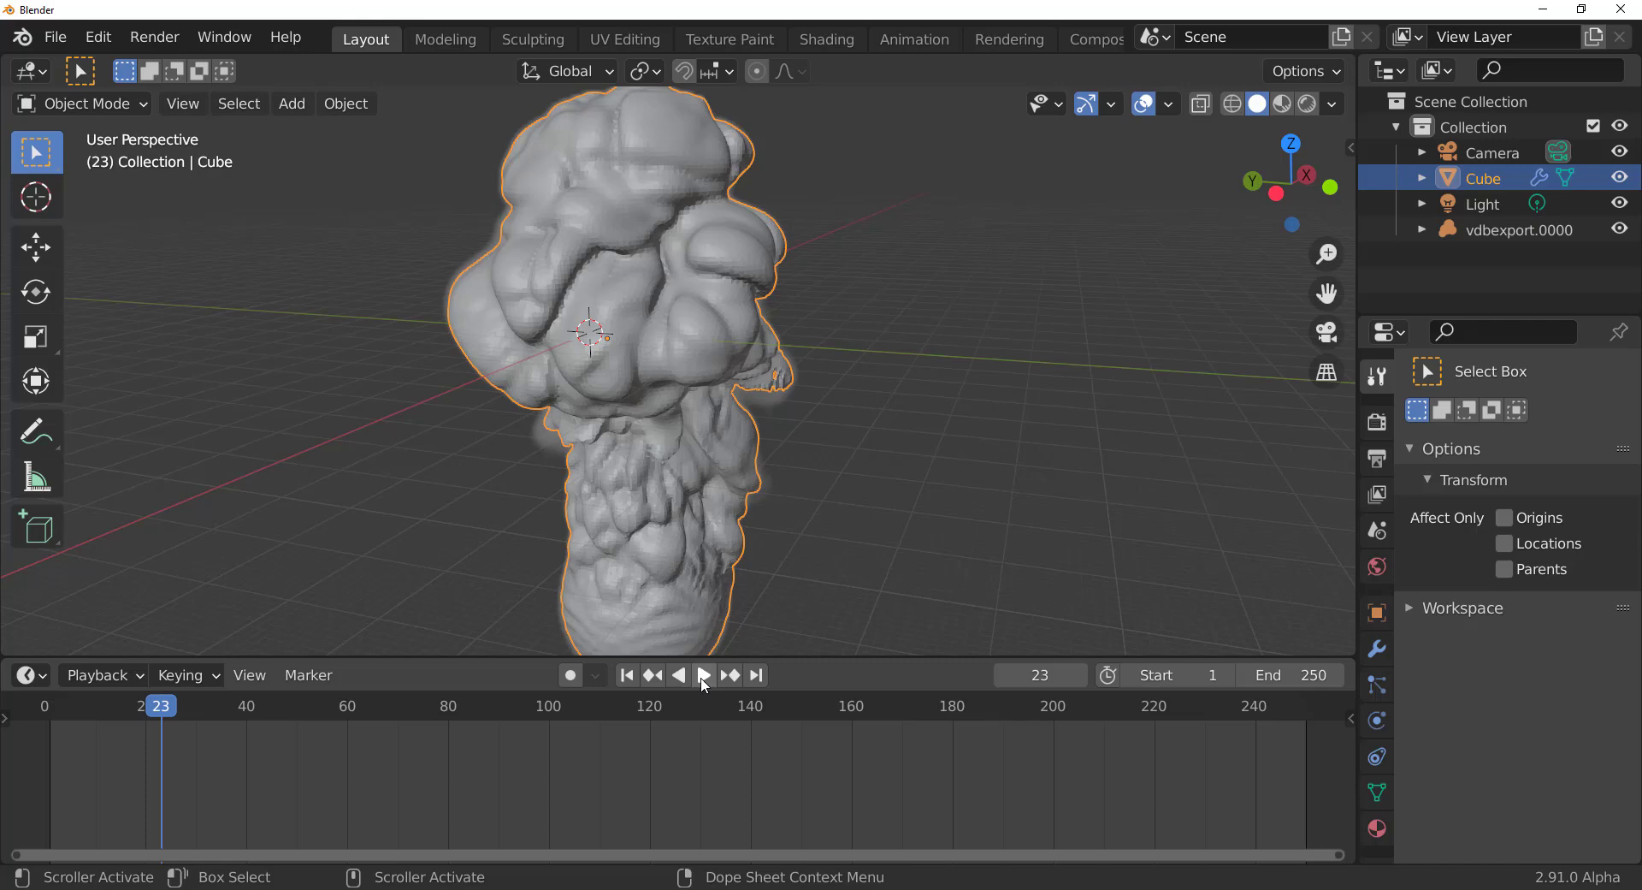
# - Enter Edit Mode on the Cube to examine its original geometry inside the volume, and return to Object Mode
pyautogui.moveTo(686, 364)
pyautogui.mouseDown(button='middle')
pyautogui.moveTo(645, 366)
pyautogui.moveTo(732, 403)
pyautogui.moveTo(681, 390)
pyautogui.mouseUp(button='middle')
pyautogui.press('Tab')
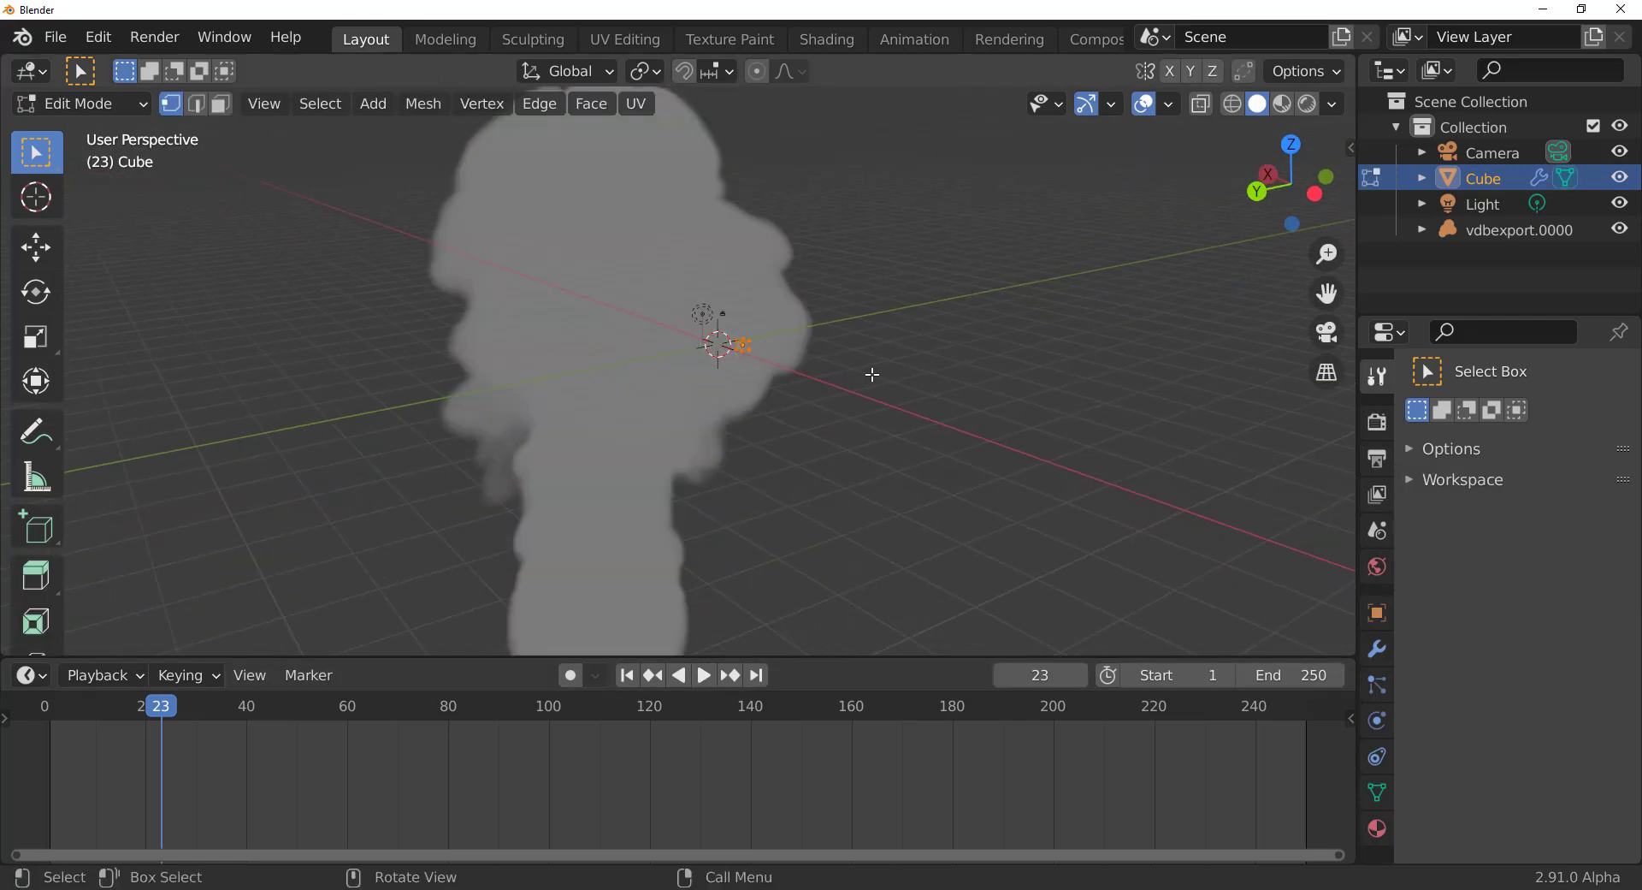
pyautogui.moveTo(873, 375); pyautogui.dragTo(645, 385, button='middle')
pyautogui.scroll(2, 645, 385)
pyautogui.moveTo(436, 385); pyautogui.dragTo(561, 487, button='middle')
pyautogui.scroll(5, 561, 486)
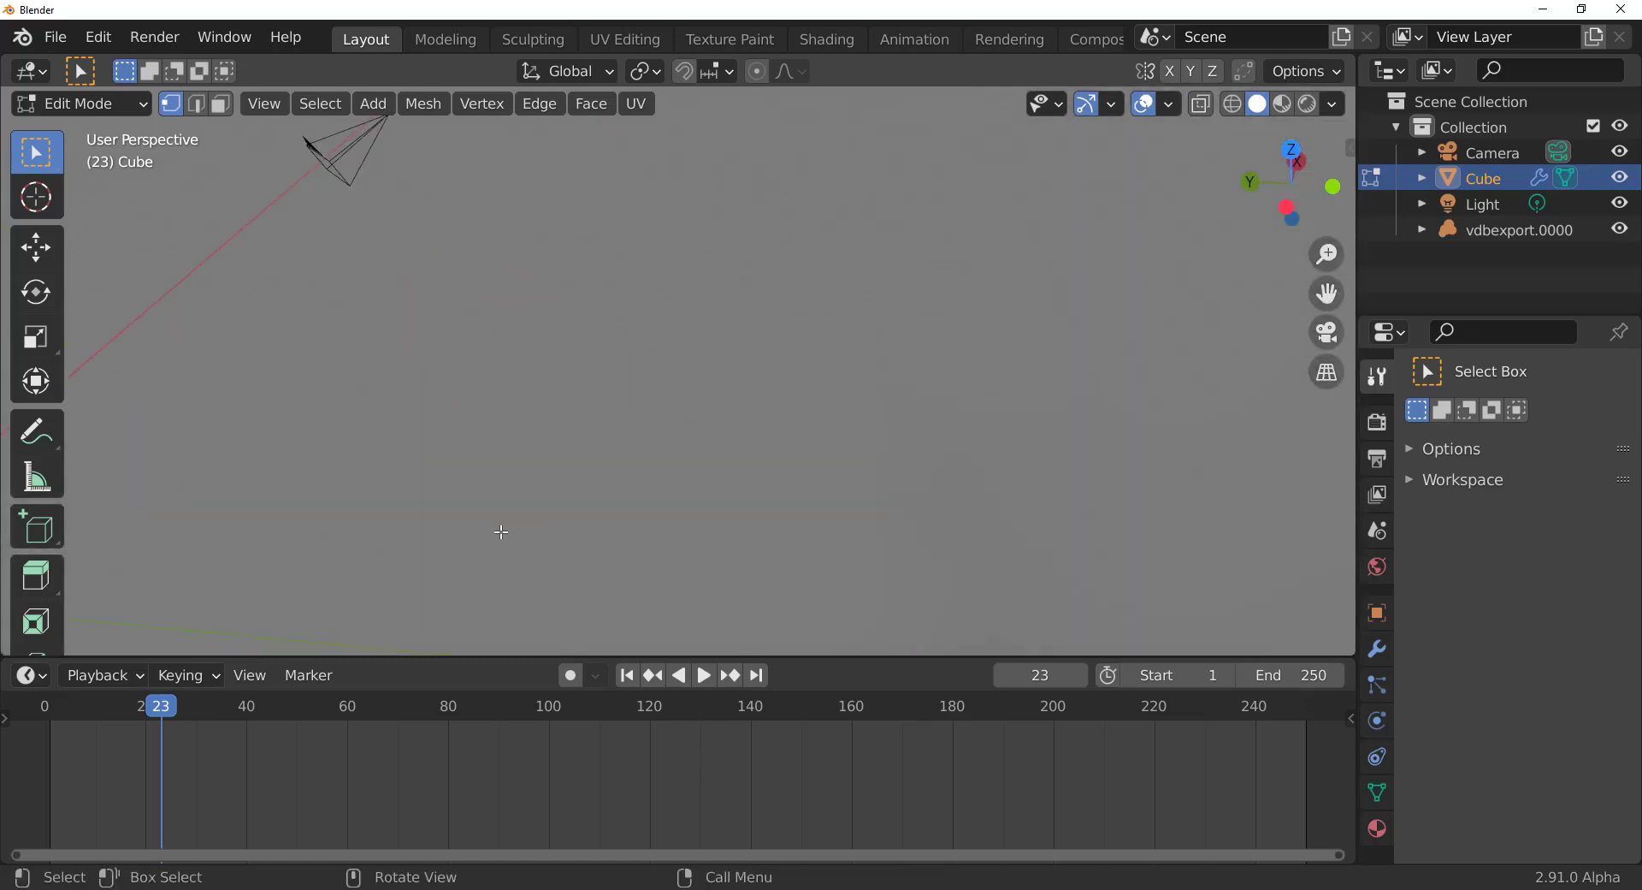
pyautogui.scroll(-4, 498, 535)
pyautogui.moveTo(499, 535); pyautogui.dragTo(569, 529, button='middle')
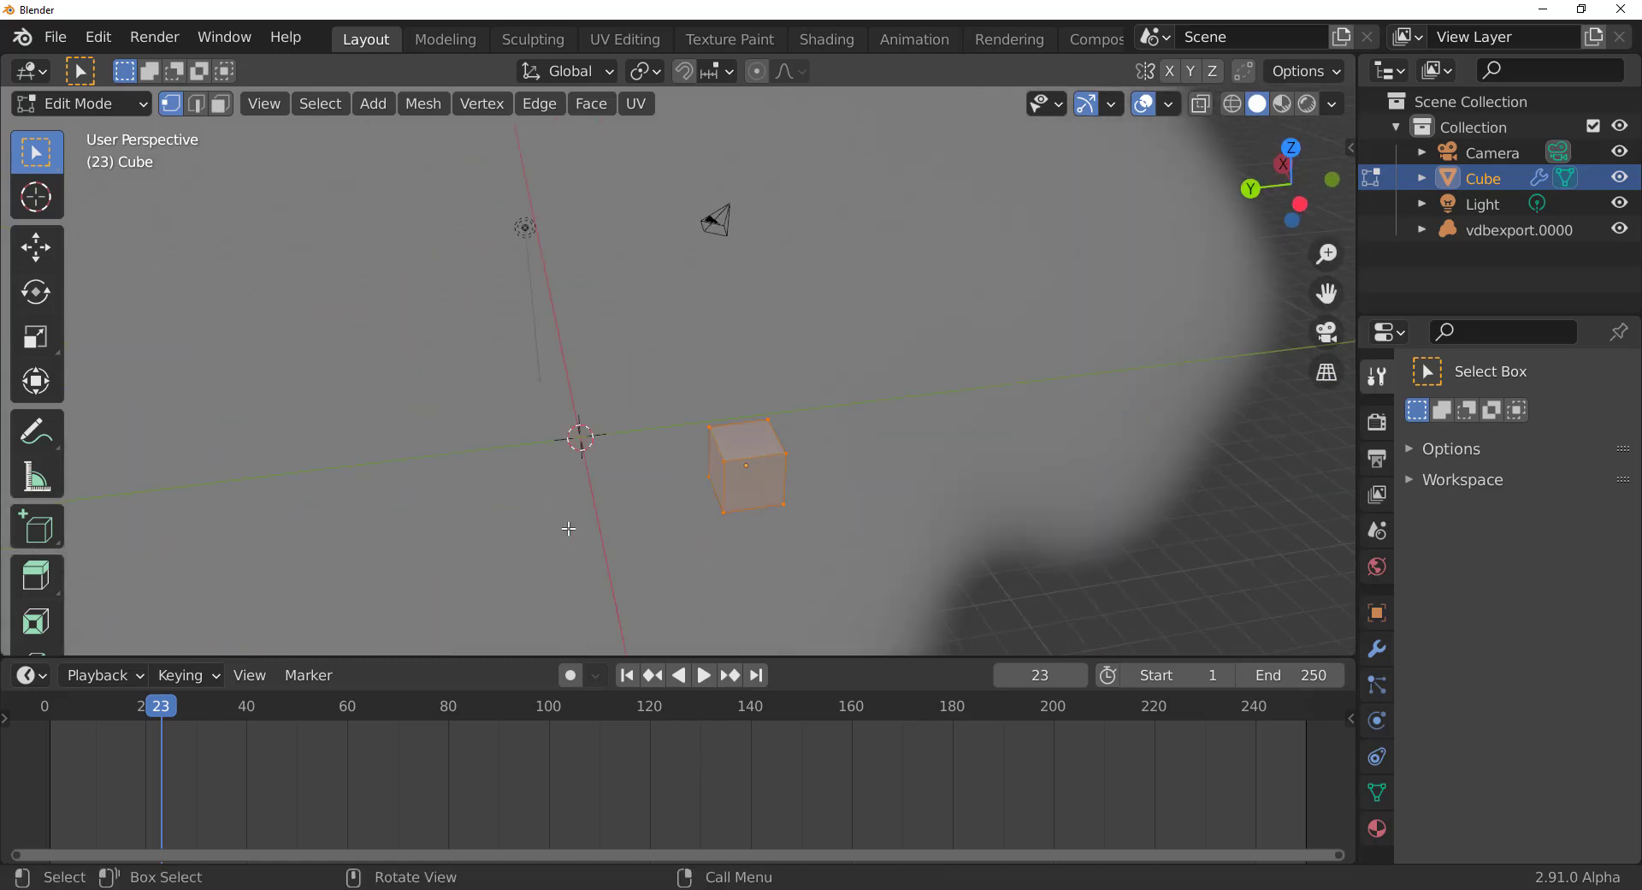
pyautogui.press('Tab')
pyautogui.scroll(-8, 567, 399)
pyautogui.moveTo(566, 398); pyautogui.dragTo(642, 368, button='middle')
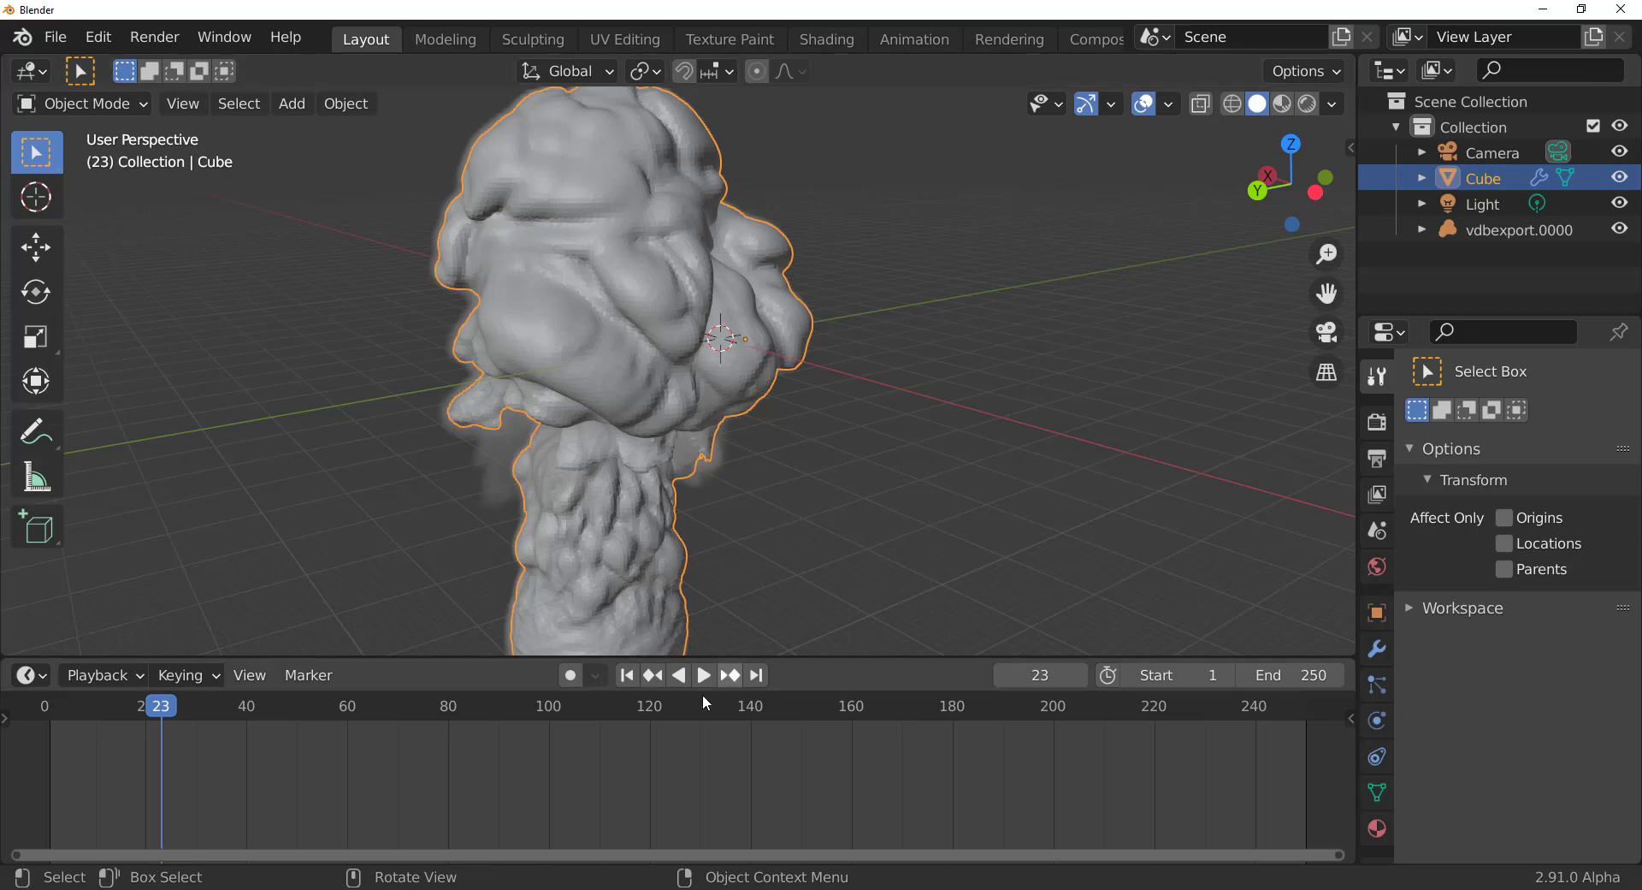
# - Examine the mesh up close and resume playback of the sequence, stopping at frame 46
pyautogui.moveTo(513, 337); pyautogui.dragTo(627, 390, button='middle')
pyautogui.scroll(2, 627, 390)
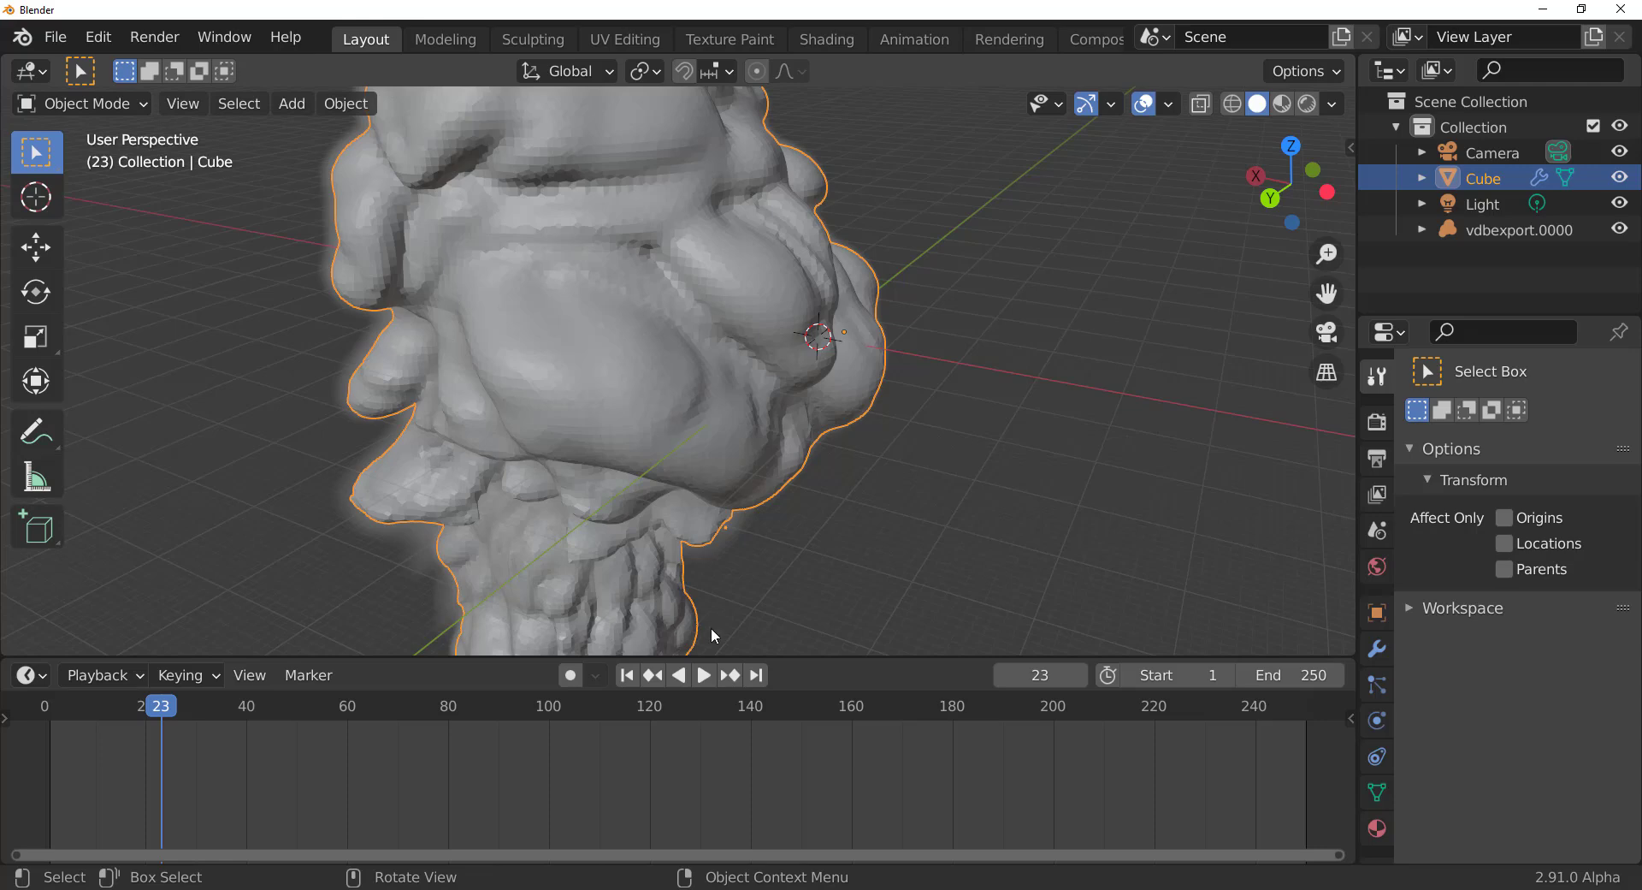
pyautogui.click(703, 674)
pyautogui.click(703, 674)
pyautogui.moveTo(659, 479); pyautogui.dragTo(218, 400, button='middle')
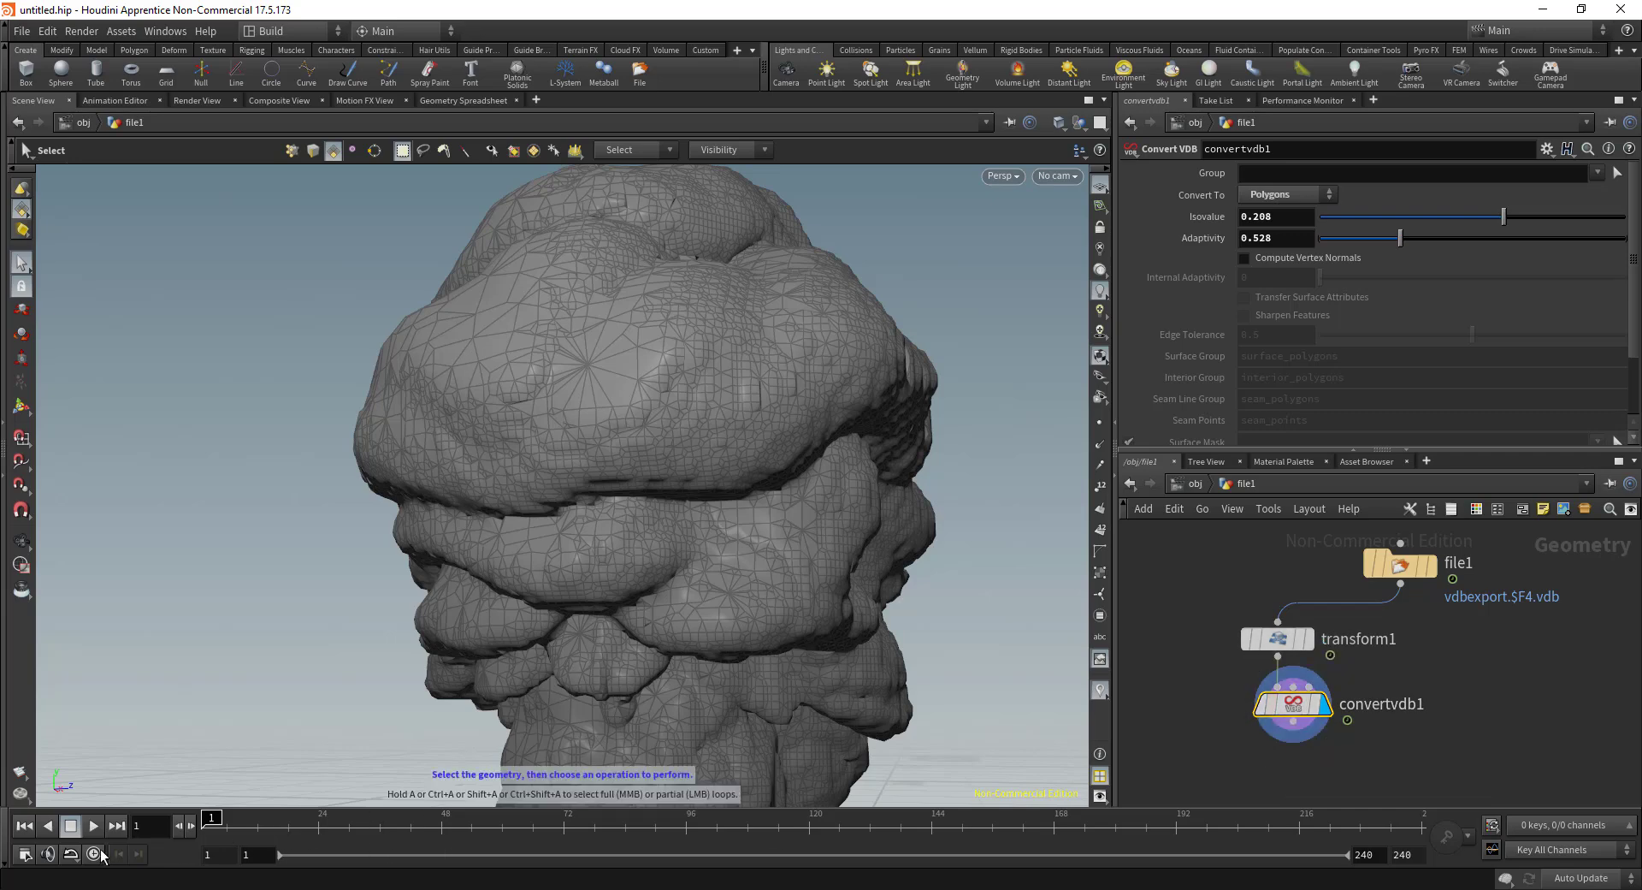
# - In Houdini, play the convertvdb1 polygon mesh up to frame 11 for comparison, and switch back to Blender
pyautogui.click(95, 826)
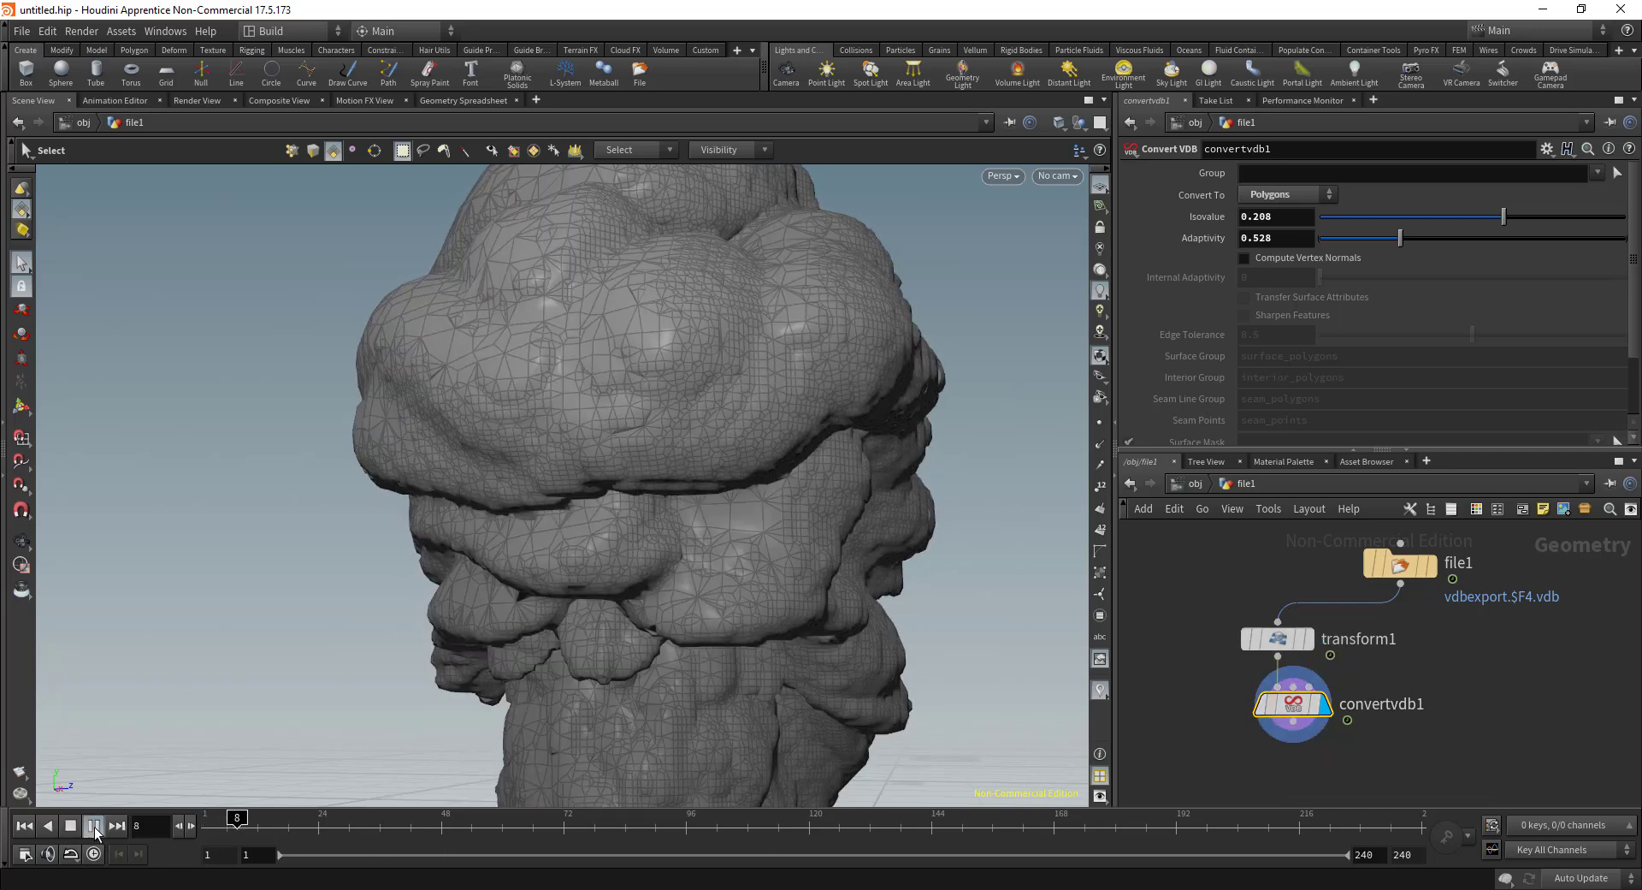
pyautogui.click(94, 826)
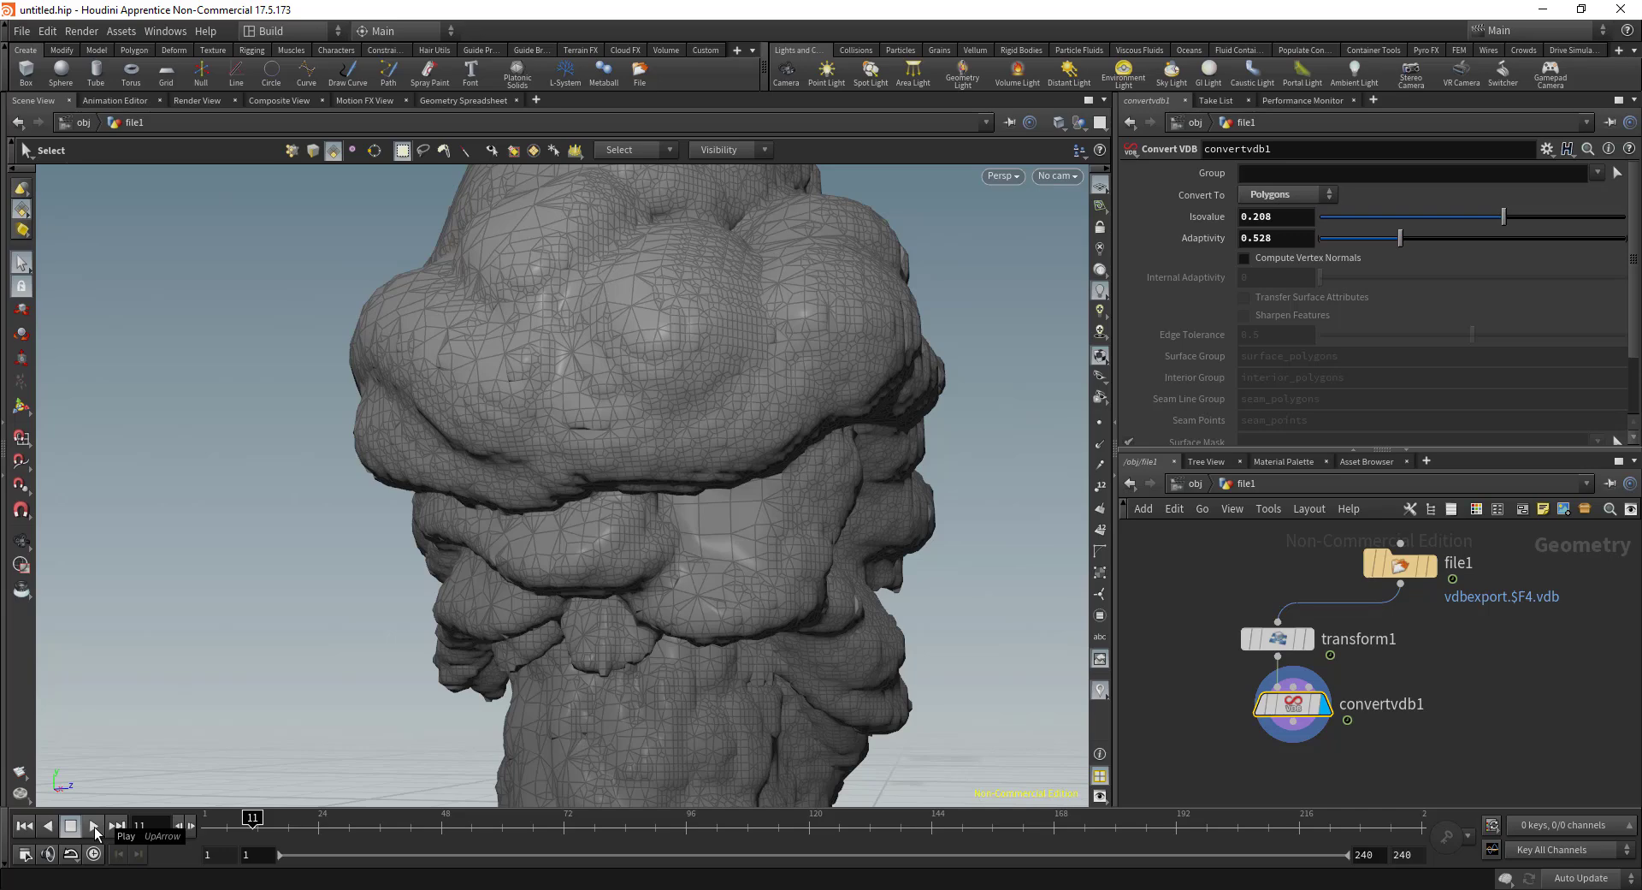
pyautogui.hotkey('alt', 'Tab')
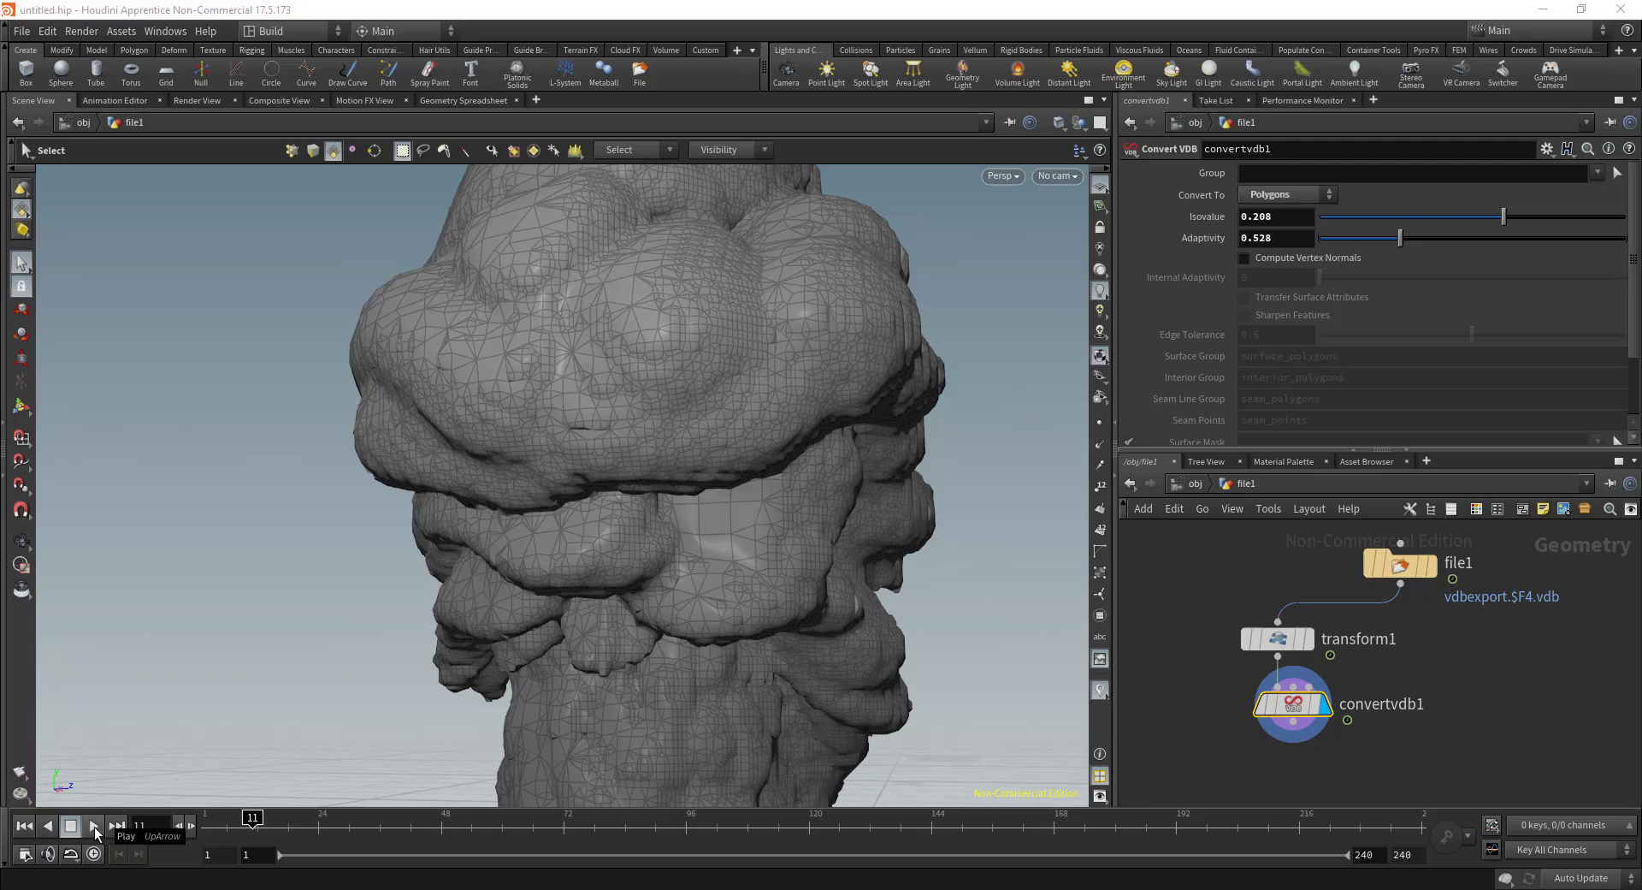
# - View the whole smoke mesh and play the animation on to frame 57
pyautogui.scroll(-4, 529, 460)
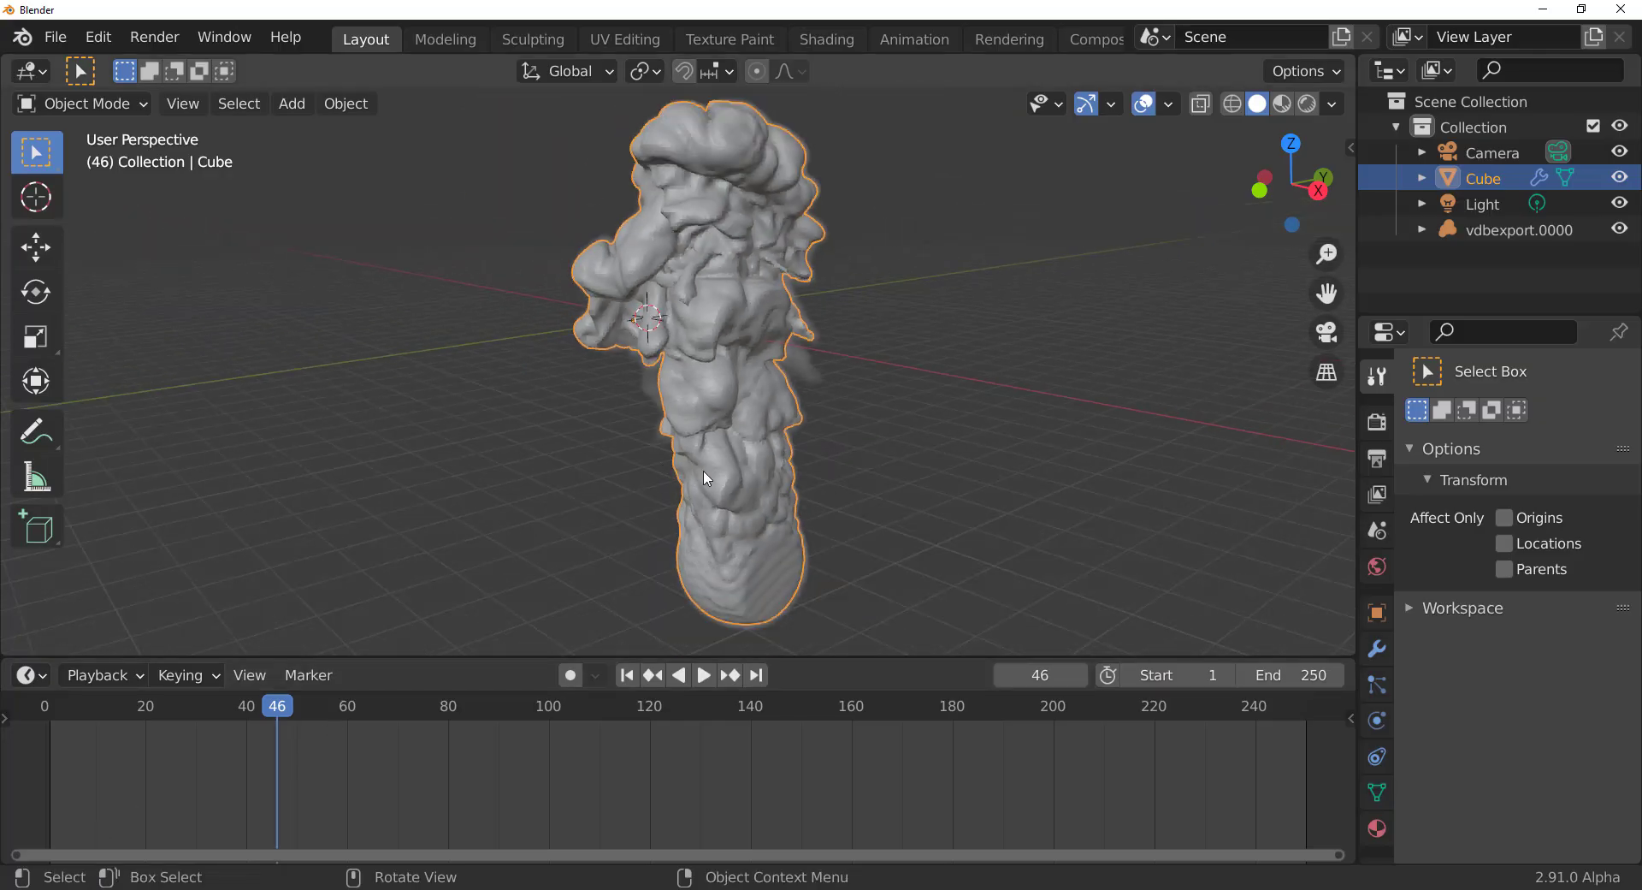
pyautogui.moveTo(707, 468); pyautogui.dragTo(721, 468, button='middle')
pyautogui.click(704, 676)
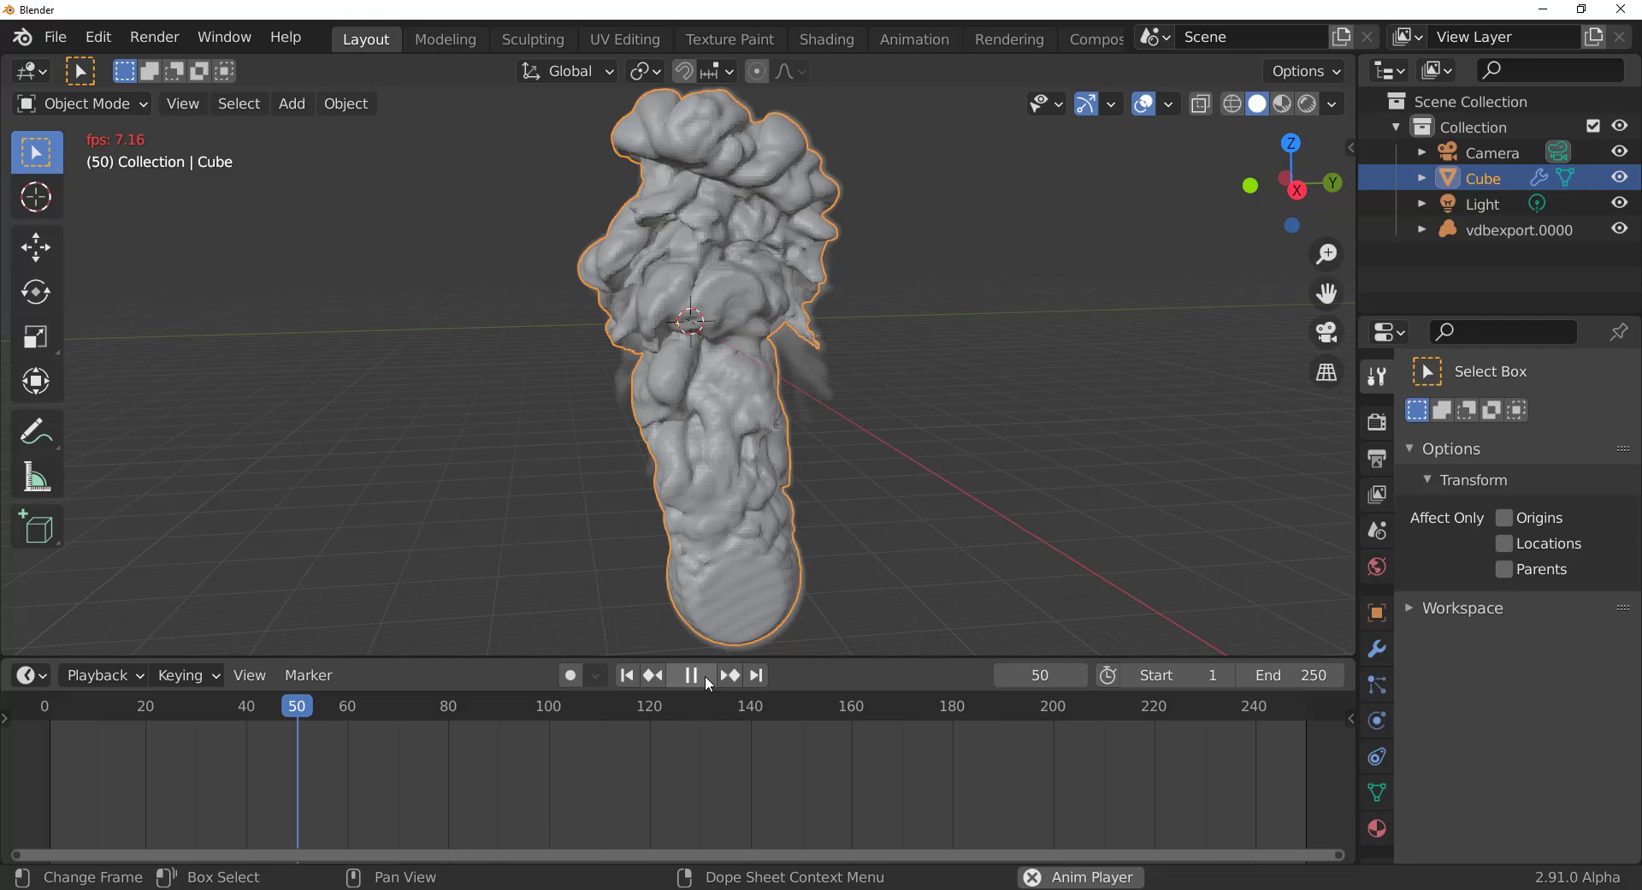
pyautogui.click(691, 675)
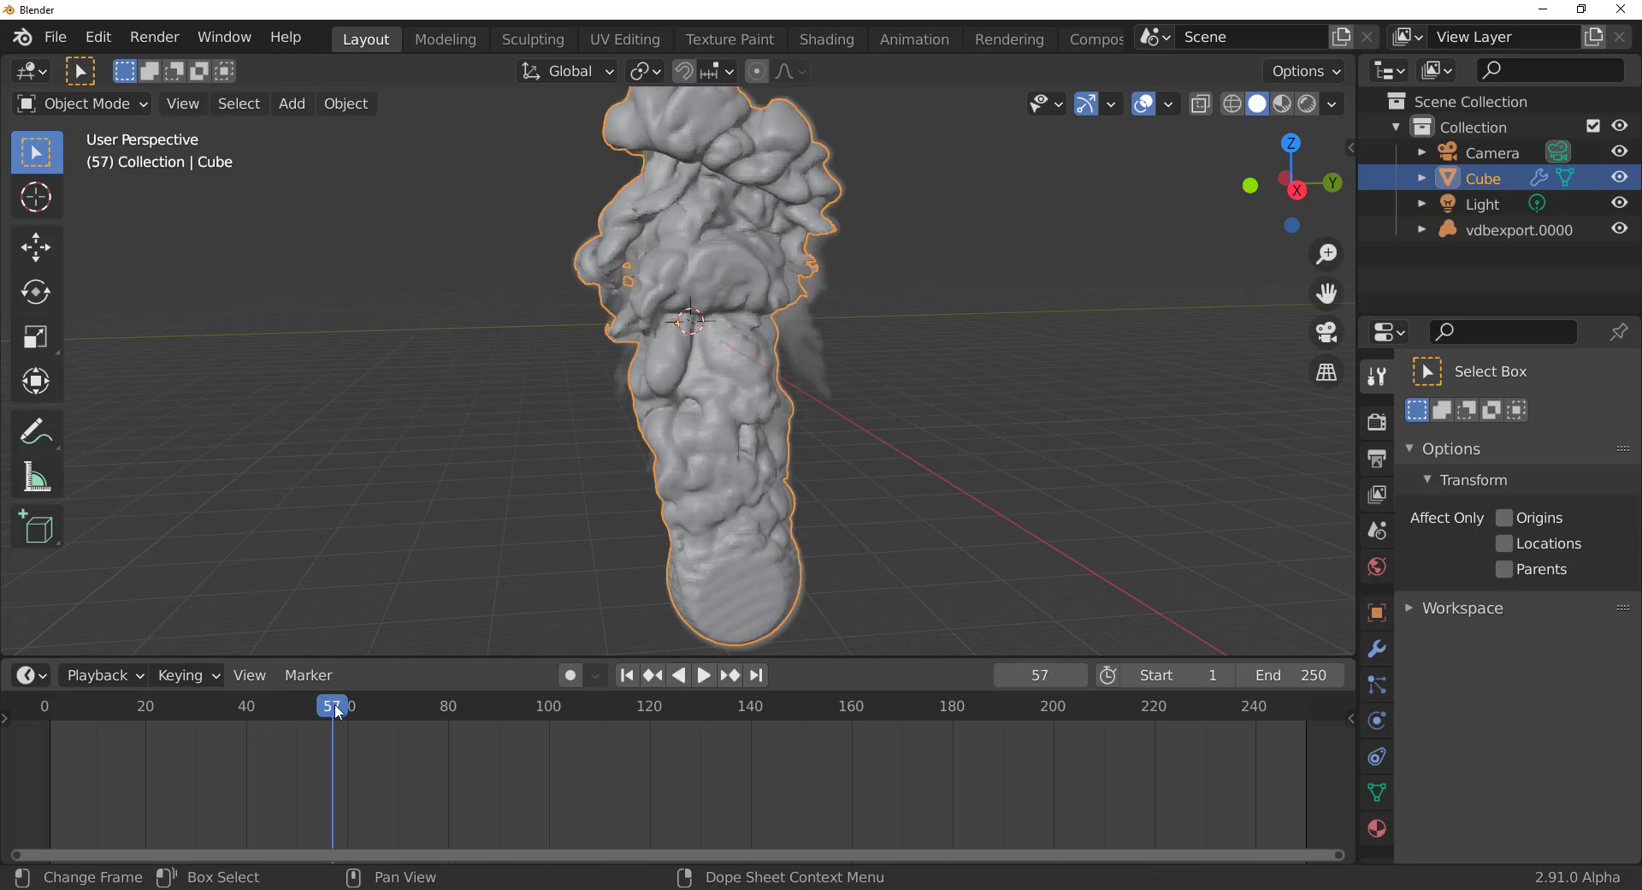
# - Set the current frame to 17 and apply the Cube's Volume to Mesh modifier
pyautogui.moveTo(335, 711); pyautogui.dragTo(131, 716)
pyautogui.moveTo(770, 496); pyautogui.dragTo(957, 492, button='middle')
pyautogui.scroll(4, 716, 258)
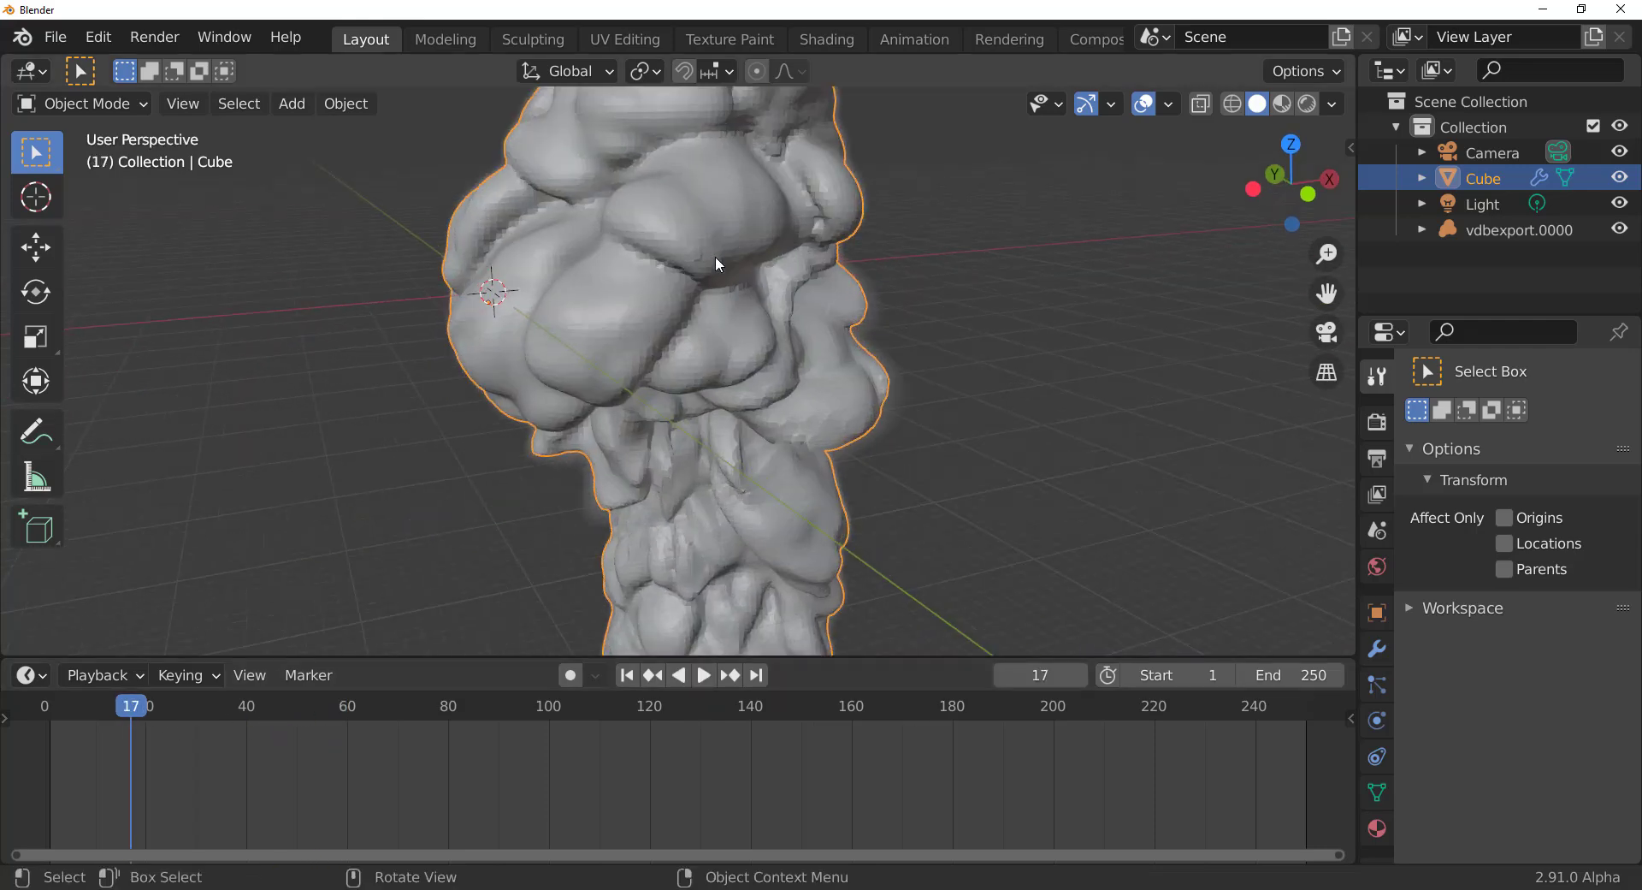
pyautogui.moveTo(715, 254); pyautogui.dragTo(778, 352, button='middle')
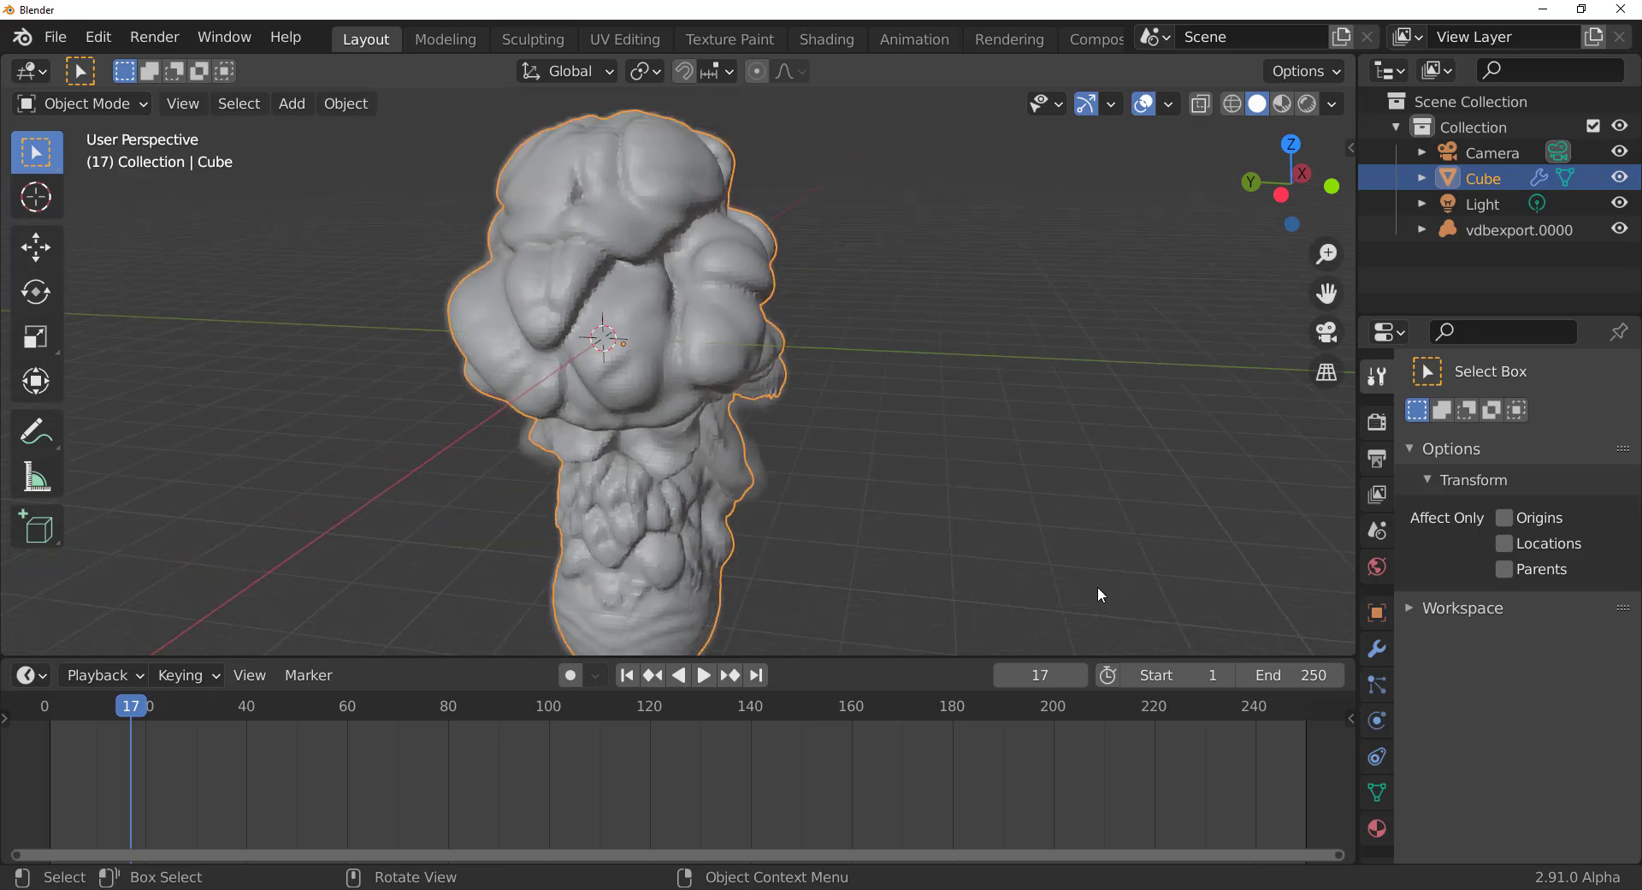
pyautogui.click(1377, 648)
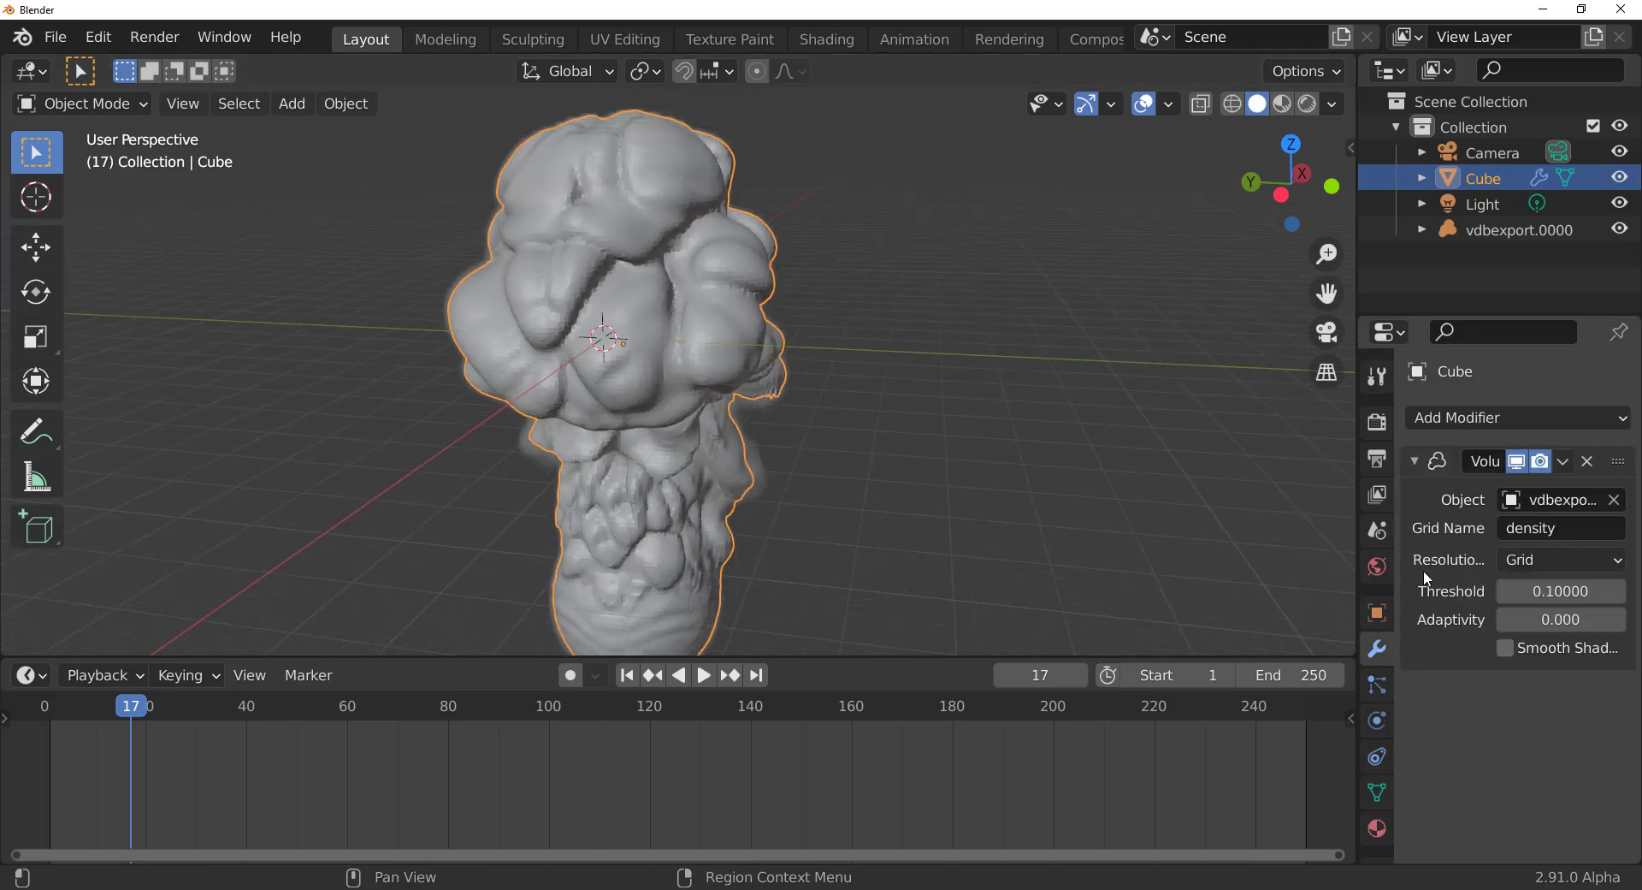
pyautogui.click(1563, 462)
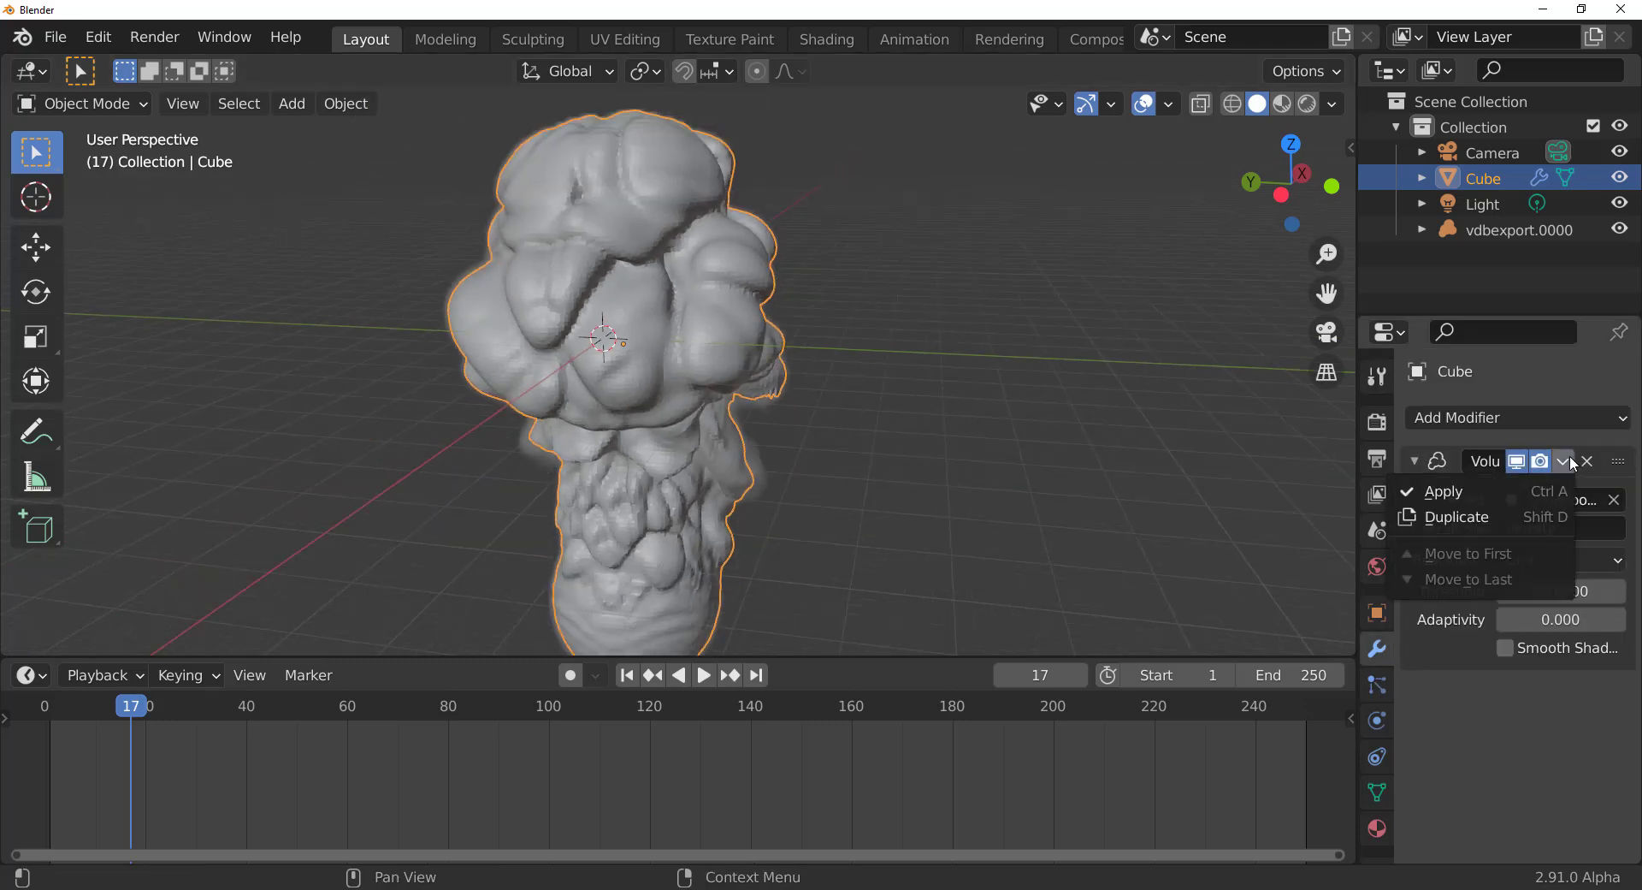
pyautogui.click(1512, 492)
# - Scrub the timeline to frame 99 and compare the applied Cube mesh with the volume sequence
pyautogui.moveTo(140, 705); pyautogui.dragTo(542, 777)
pyautogui.press('space')
pyautogui.scroll(-3, 807, 341)
pyautogui.moveTo(808, 341); pyautogui.dragTo(394, 445, button='middle')
pyautogui.scroll(4, 504, 445)
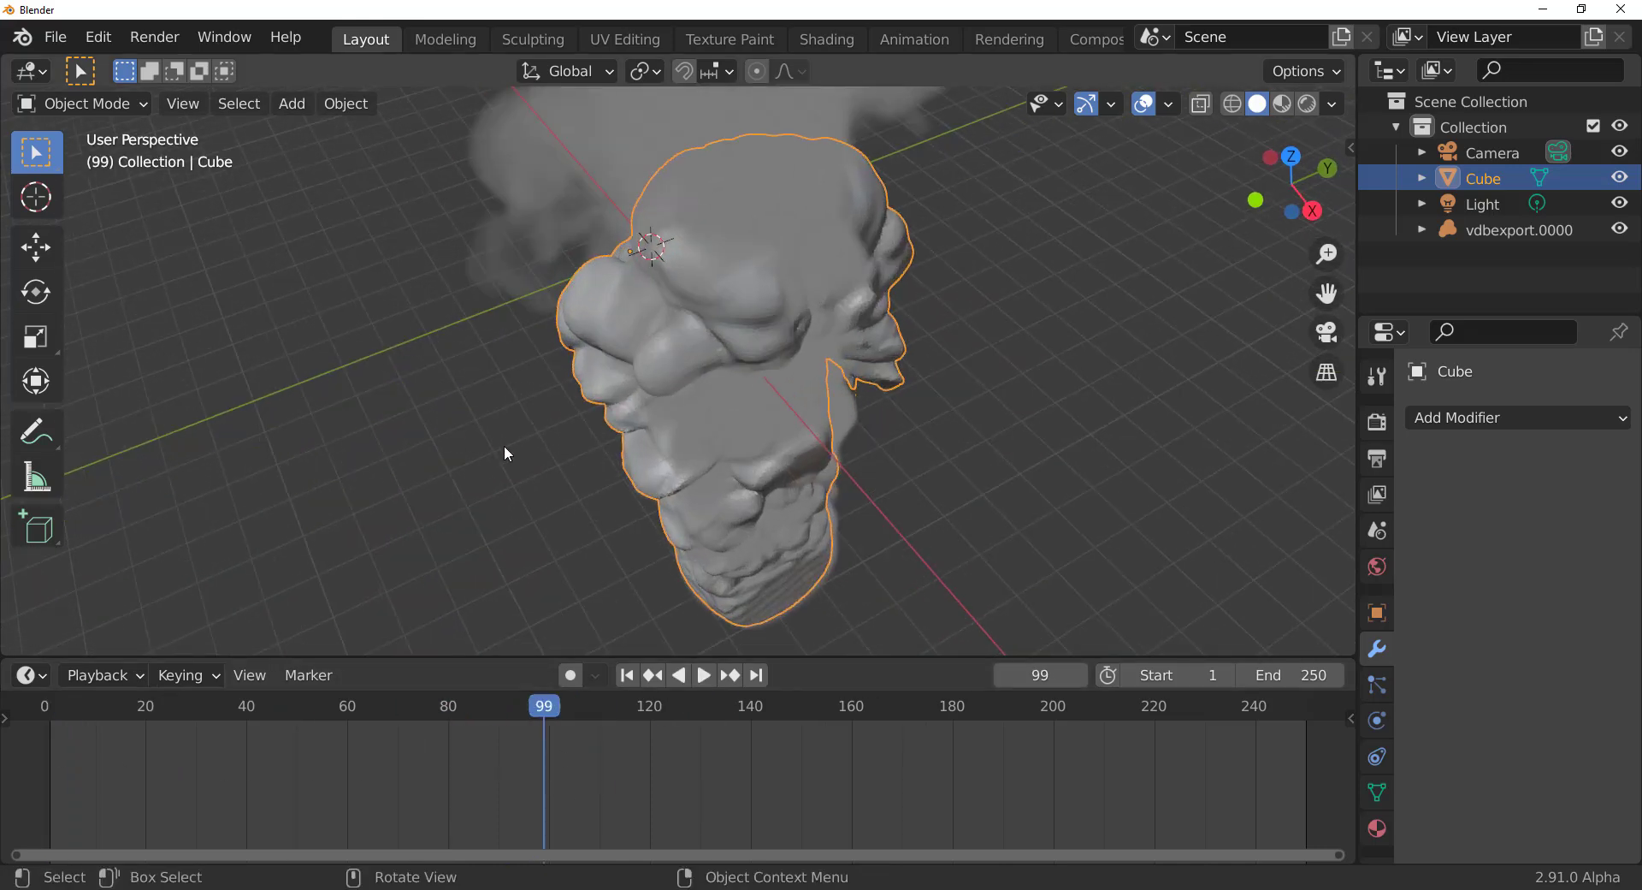
# - Inspect the applied Cube mesh against the surrounding smoke volume from several angles
pyautogui.moveTo(505, 445); pyautogui.dragTo(837, 334, button='middle')
pyautogui.keyDown('shift'); pyautogui.moveTo(869, 414); pyautogui.dragTo(863, 509, button='middle'); pyautogui.keyUp('shift')
pyautogui.scroll(2, 781, 472)
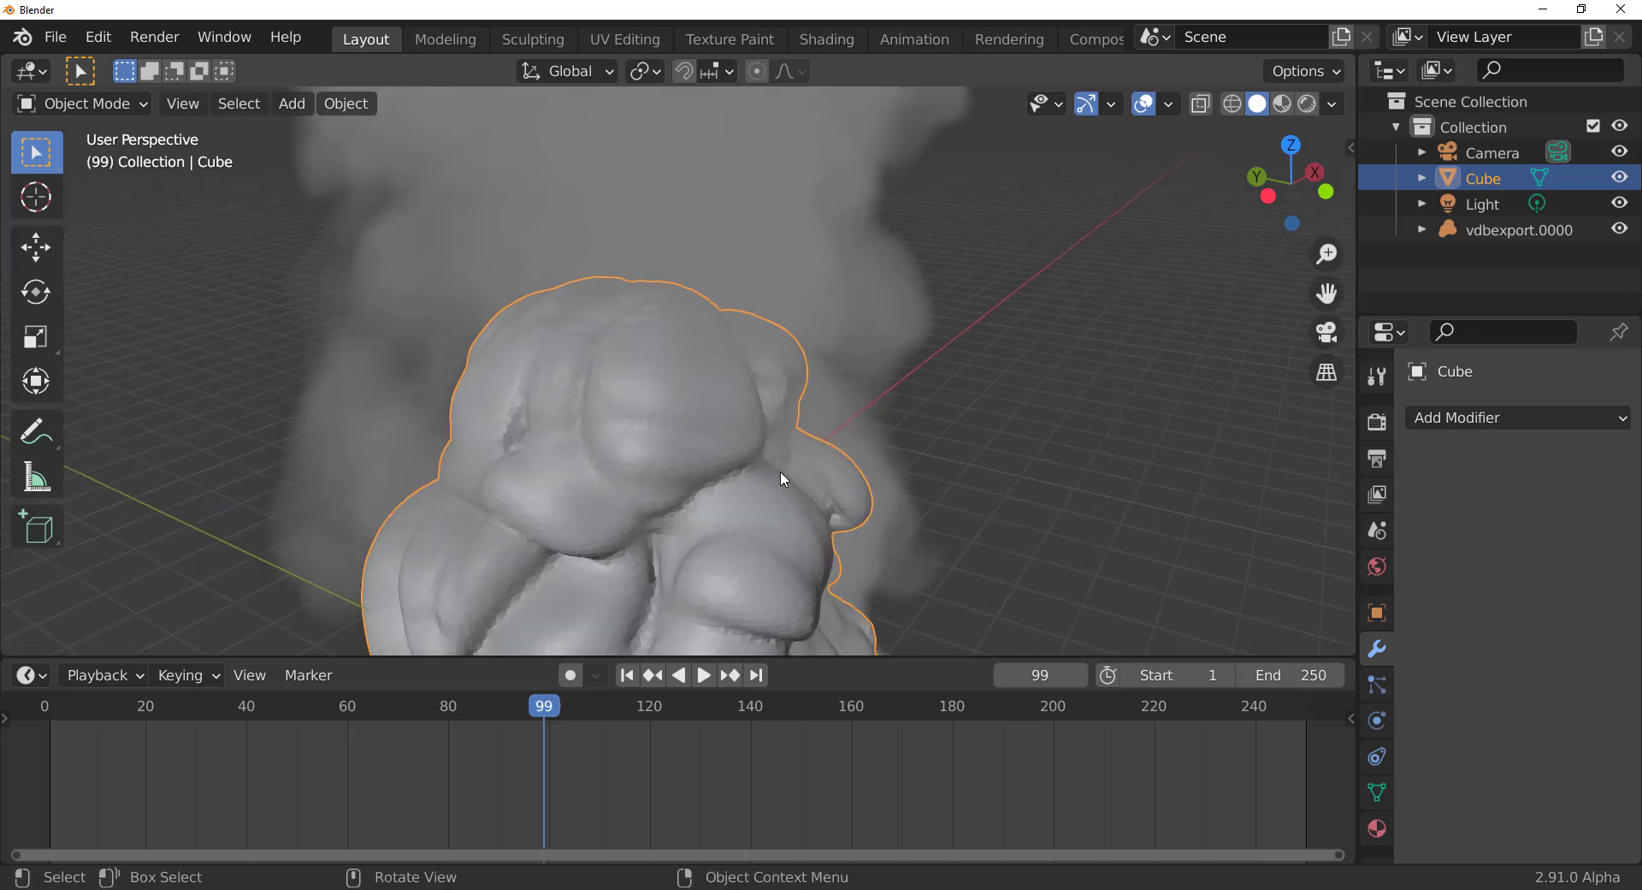
pyautogui.moveTo(780, 471); pyautogui.dragTo(802, 377, button='middle')
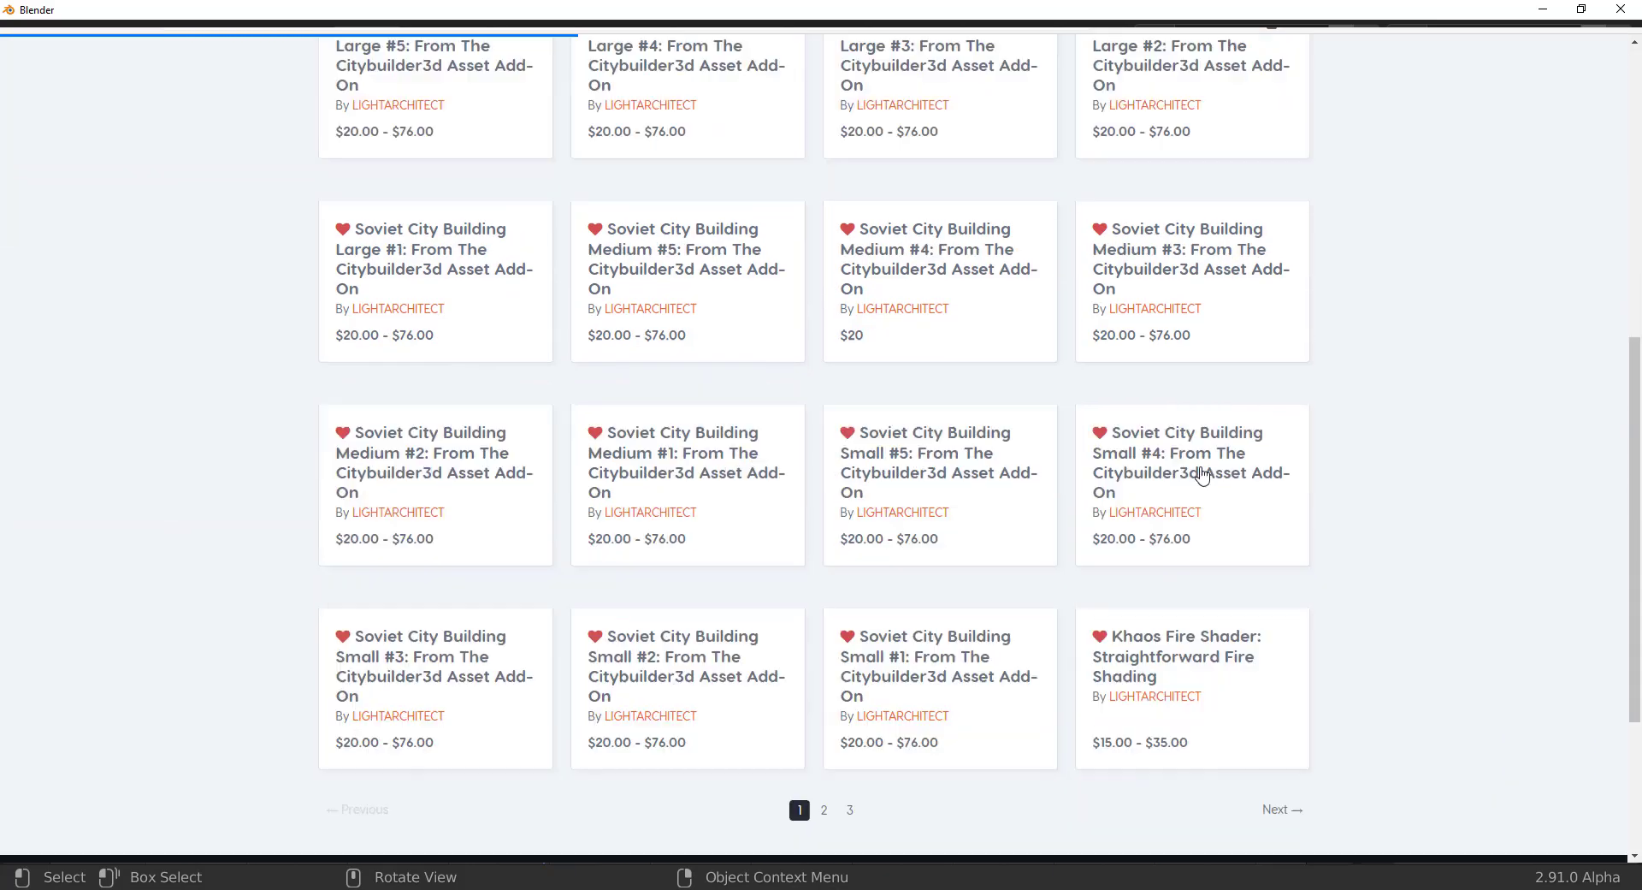
# - Switch to the BlenderMarket page, browse LIGHTARCHITECT's products and follow the link to the Khaos: Ultimate Explosion Add-On
pyautogui.scroll(-3, 1379, 422)
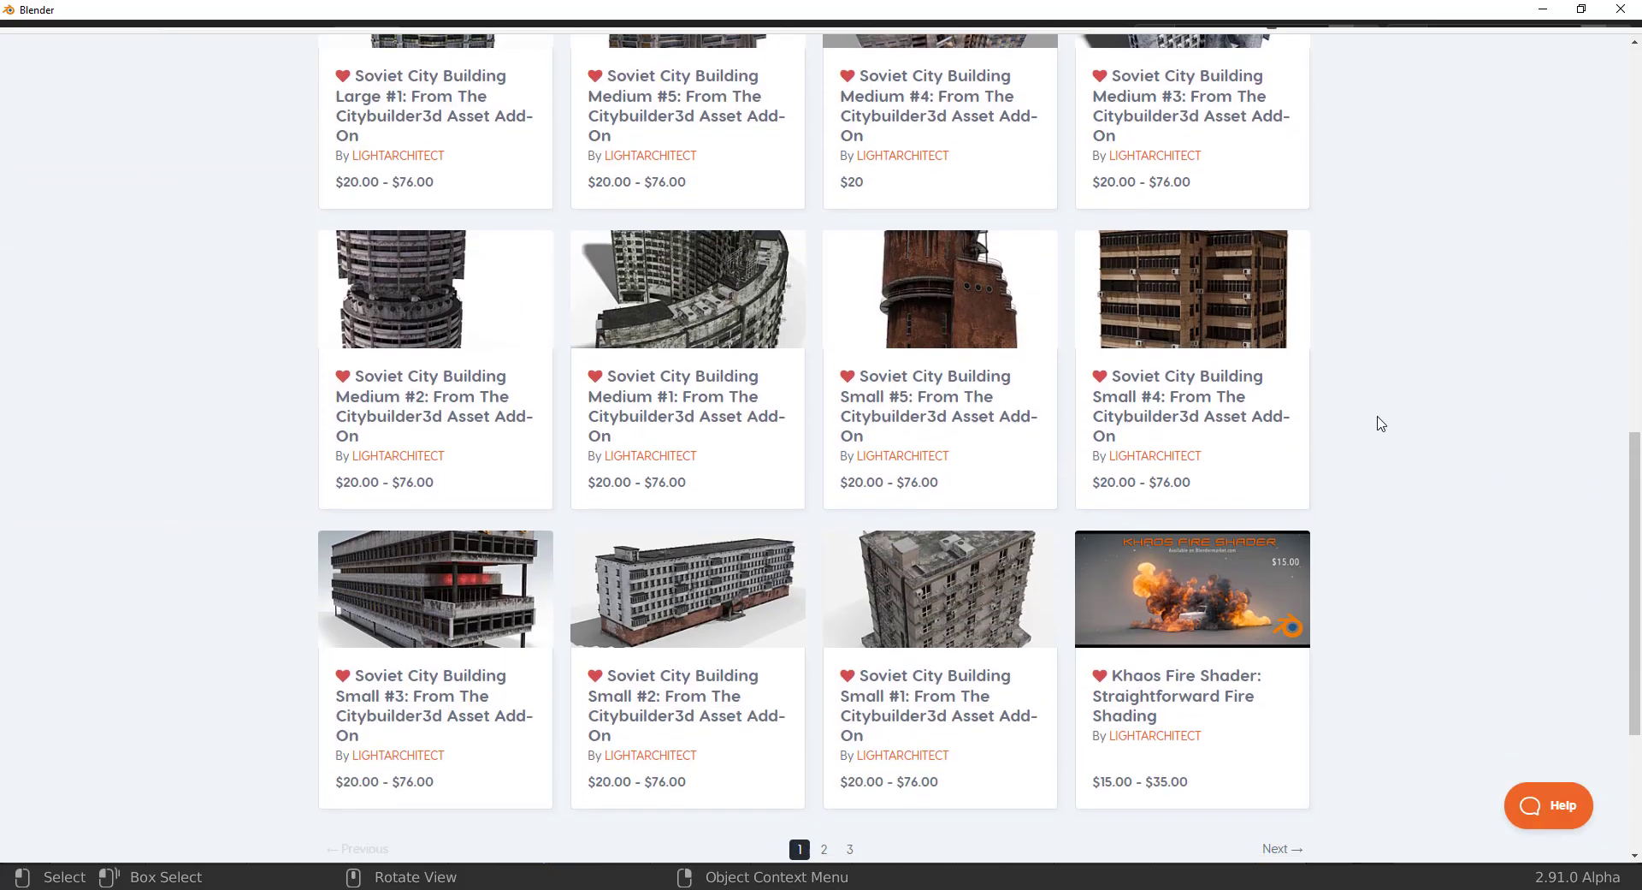
pyautogui.click(824, 756)
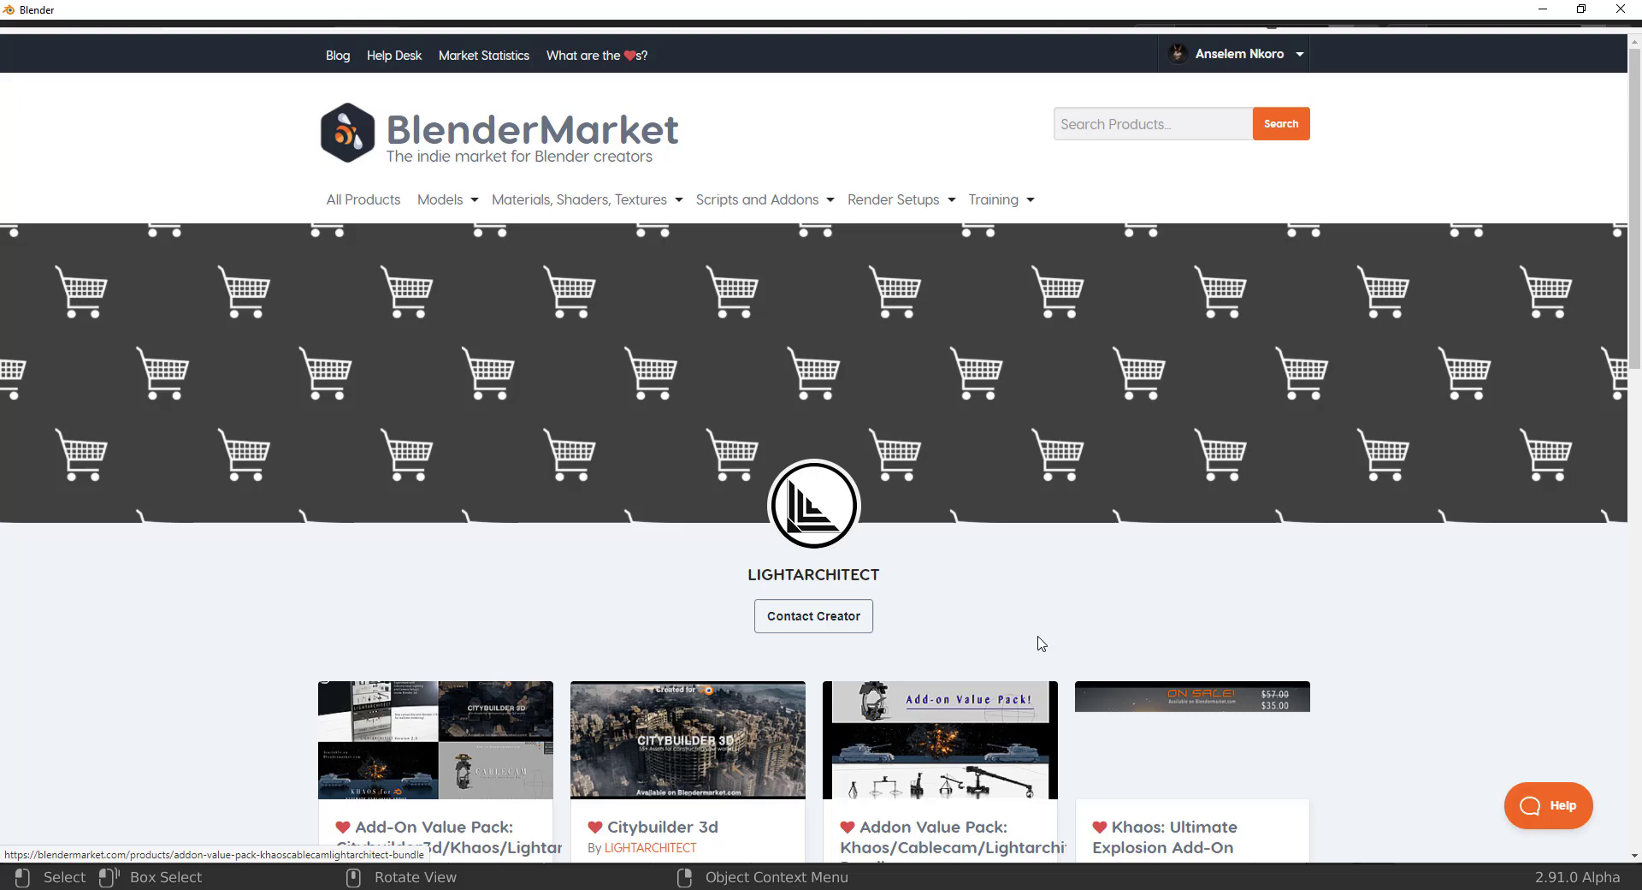
pyautogui.scroll(-3, 1419, 670)
pyautogui.scroll(-1, 1400, 591)
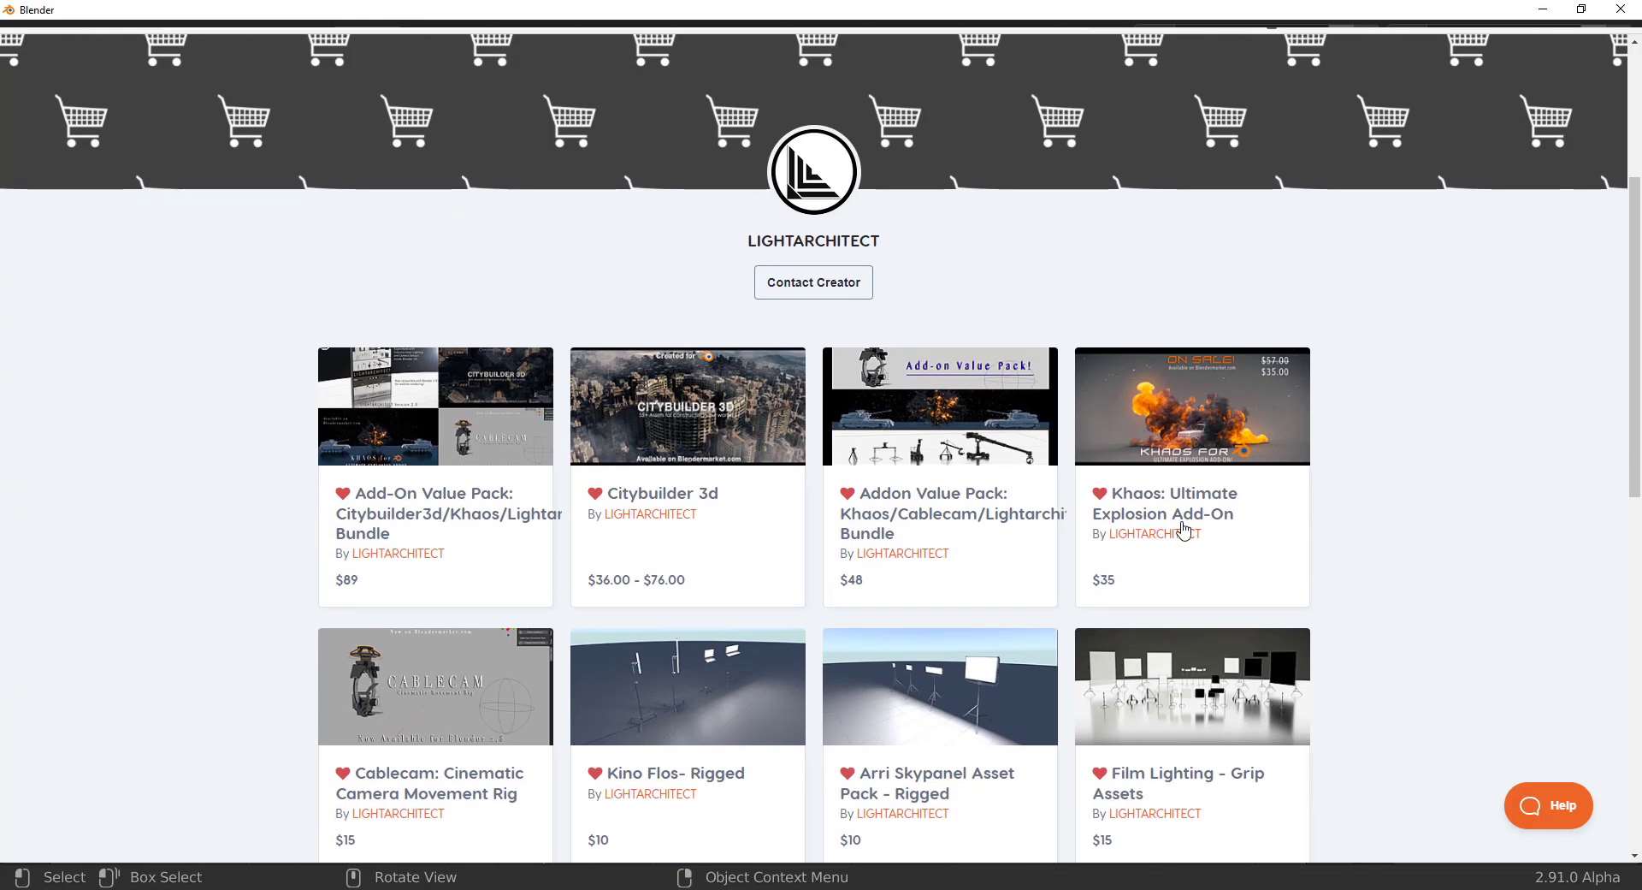
pyautogui.click(1179, 529)
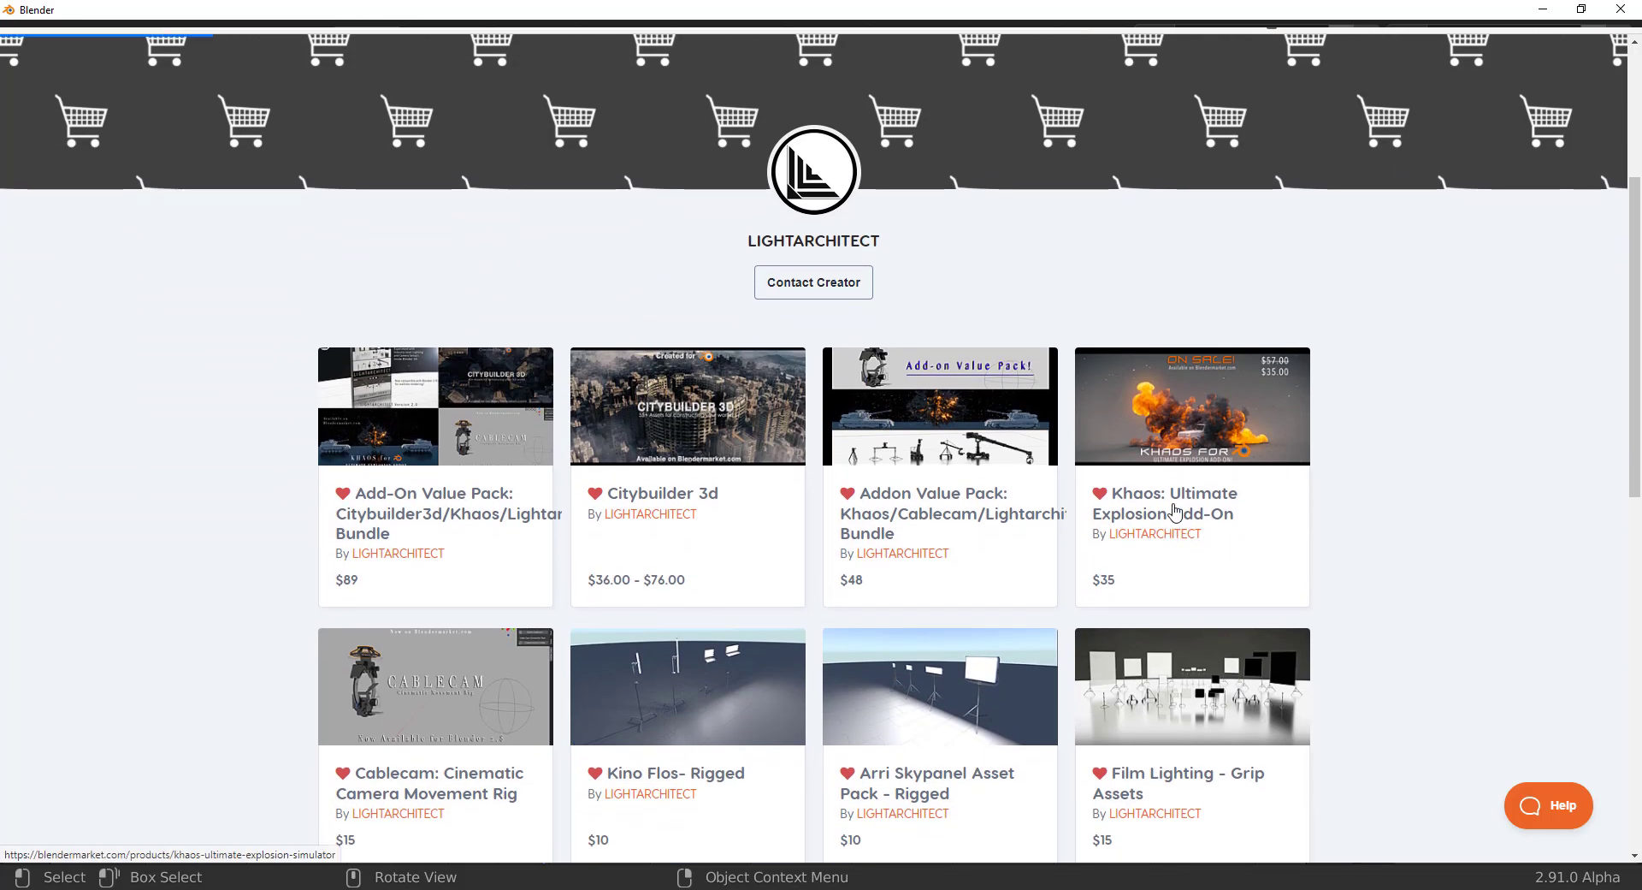
pyautogui.middleClick(1389, 504)
pyautogui.scroll(6, 1390, 506)
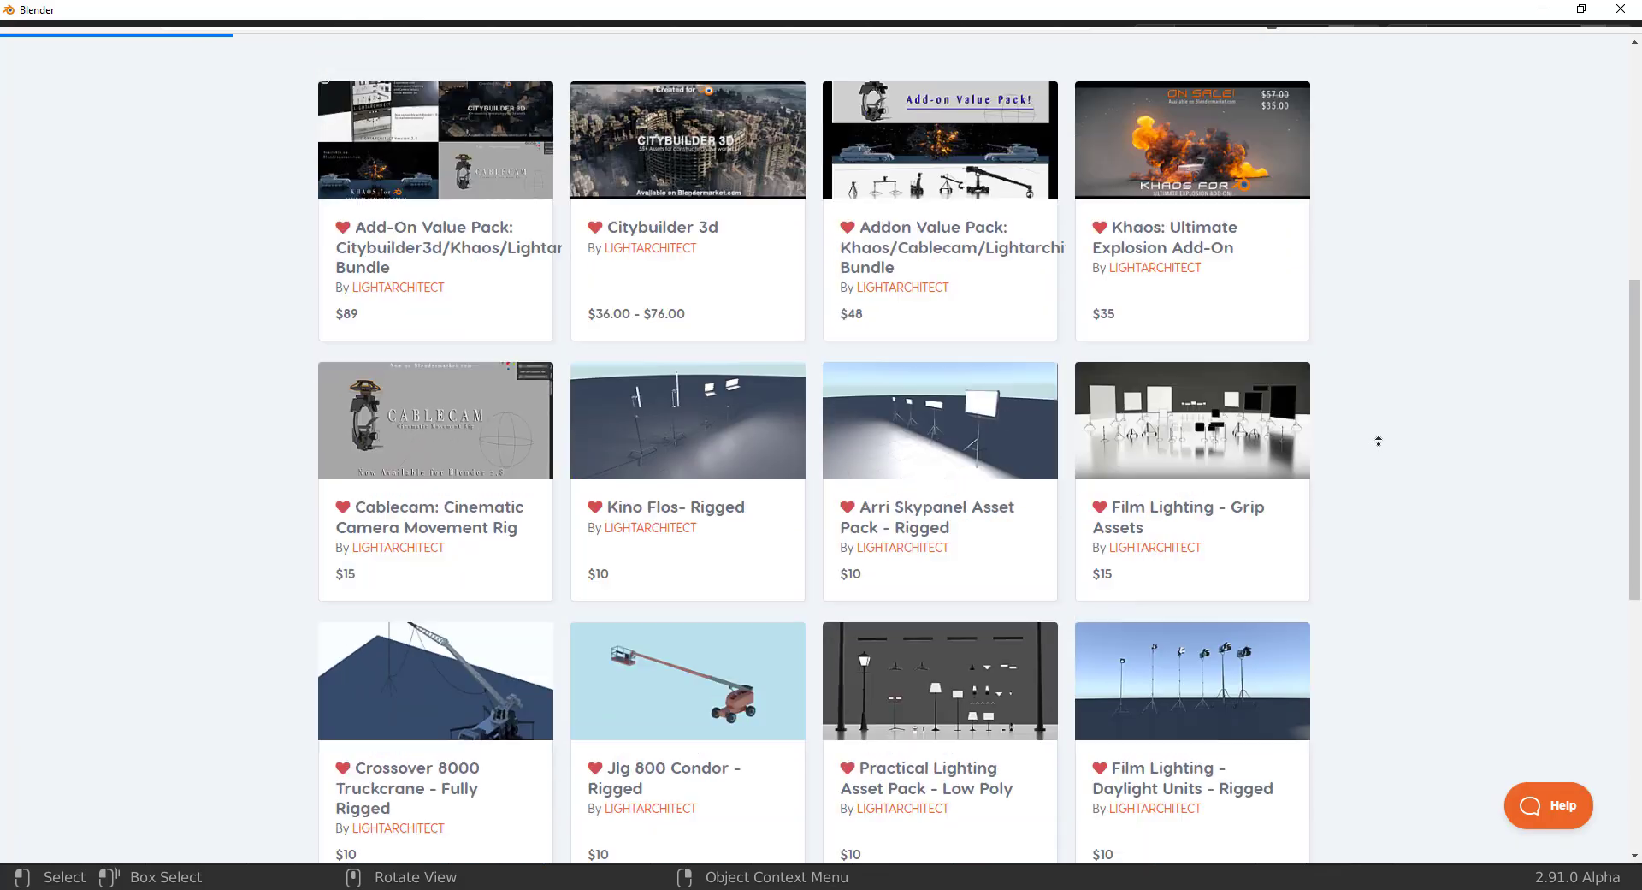
pyautogui.scroll(-1, 1385, 480)
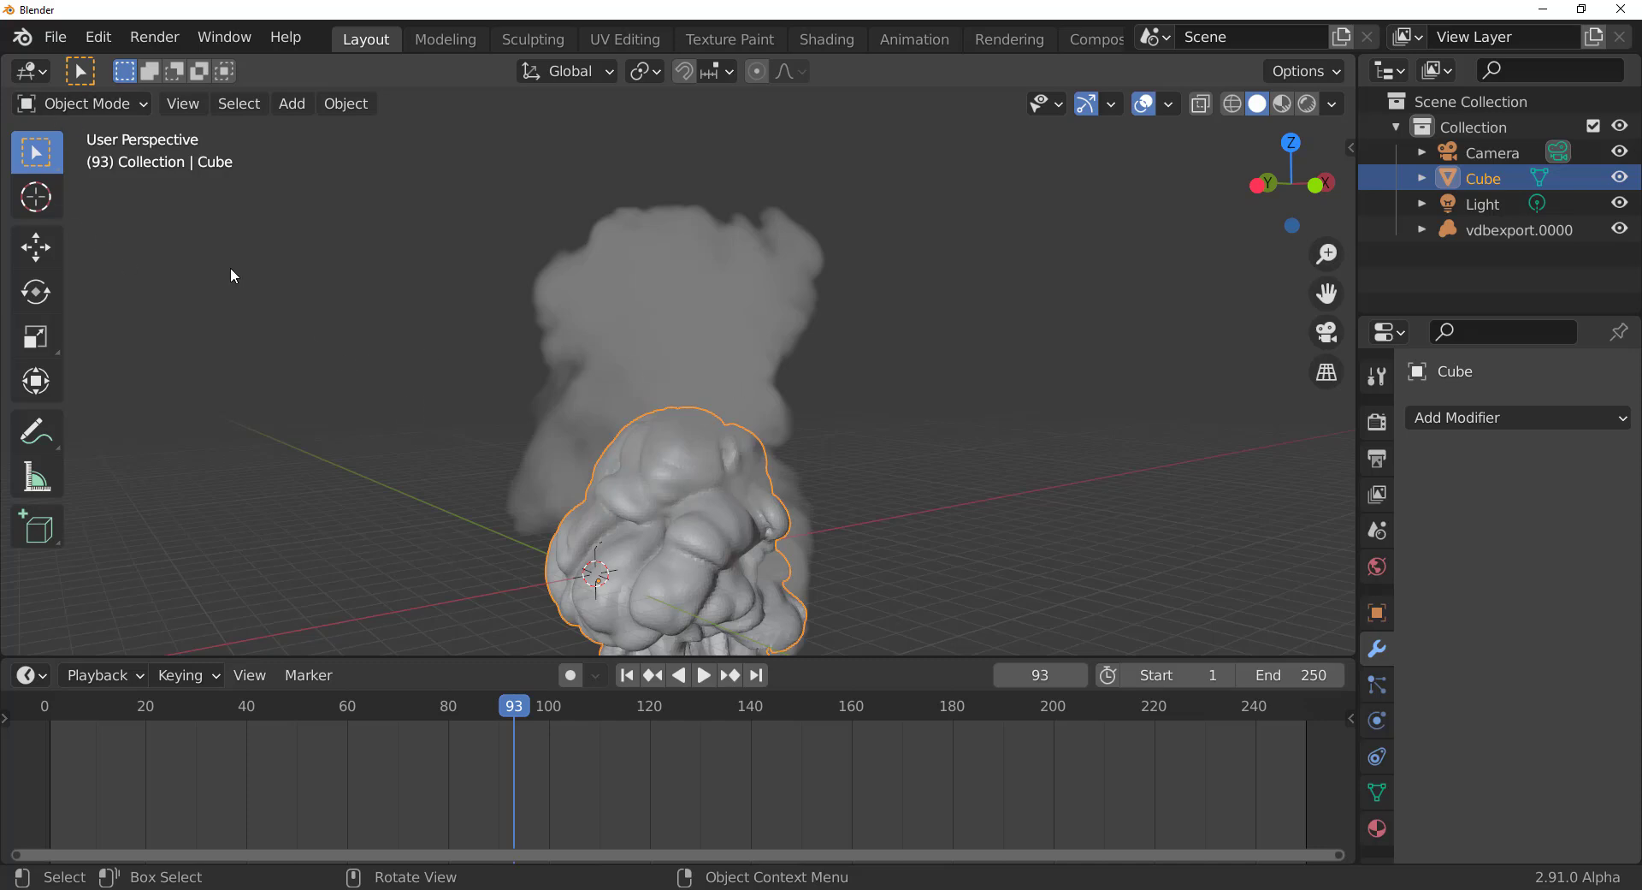
# - Back in Blender, open the recent file mesh to vdb.blend without saving the current scene, and display the viewport with rendered shading
pyautogui.click(55, 36)
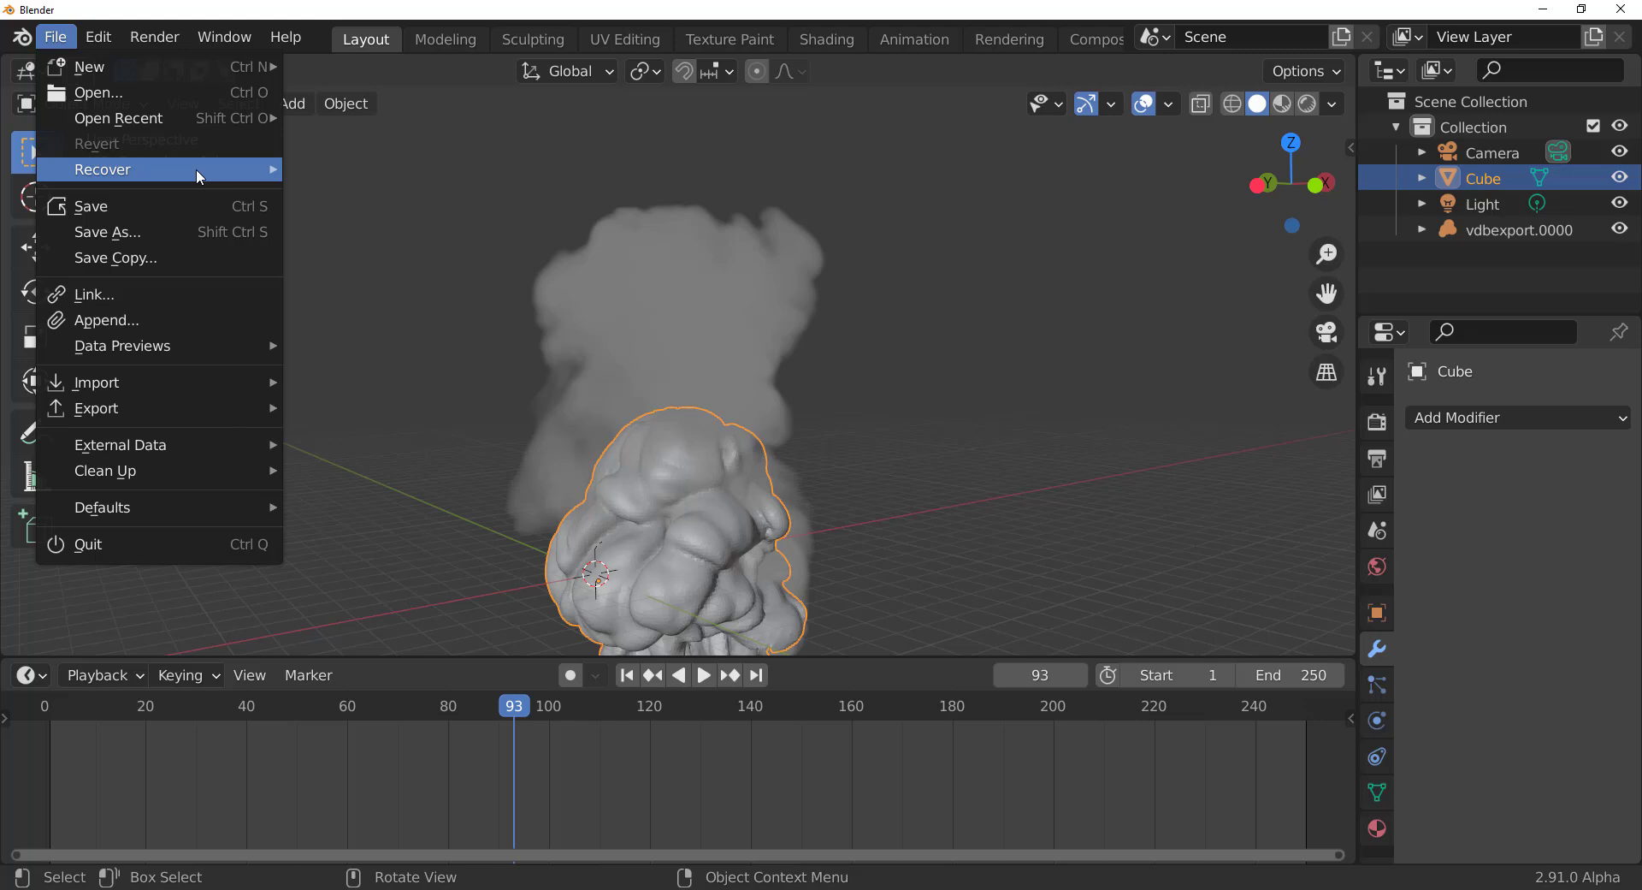
pyautogui.moveTo(229, 118)
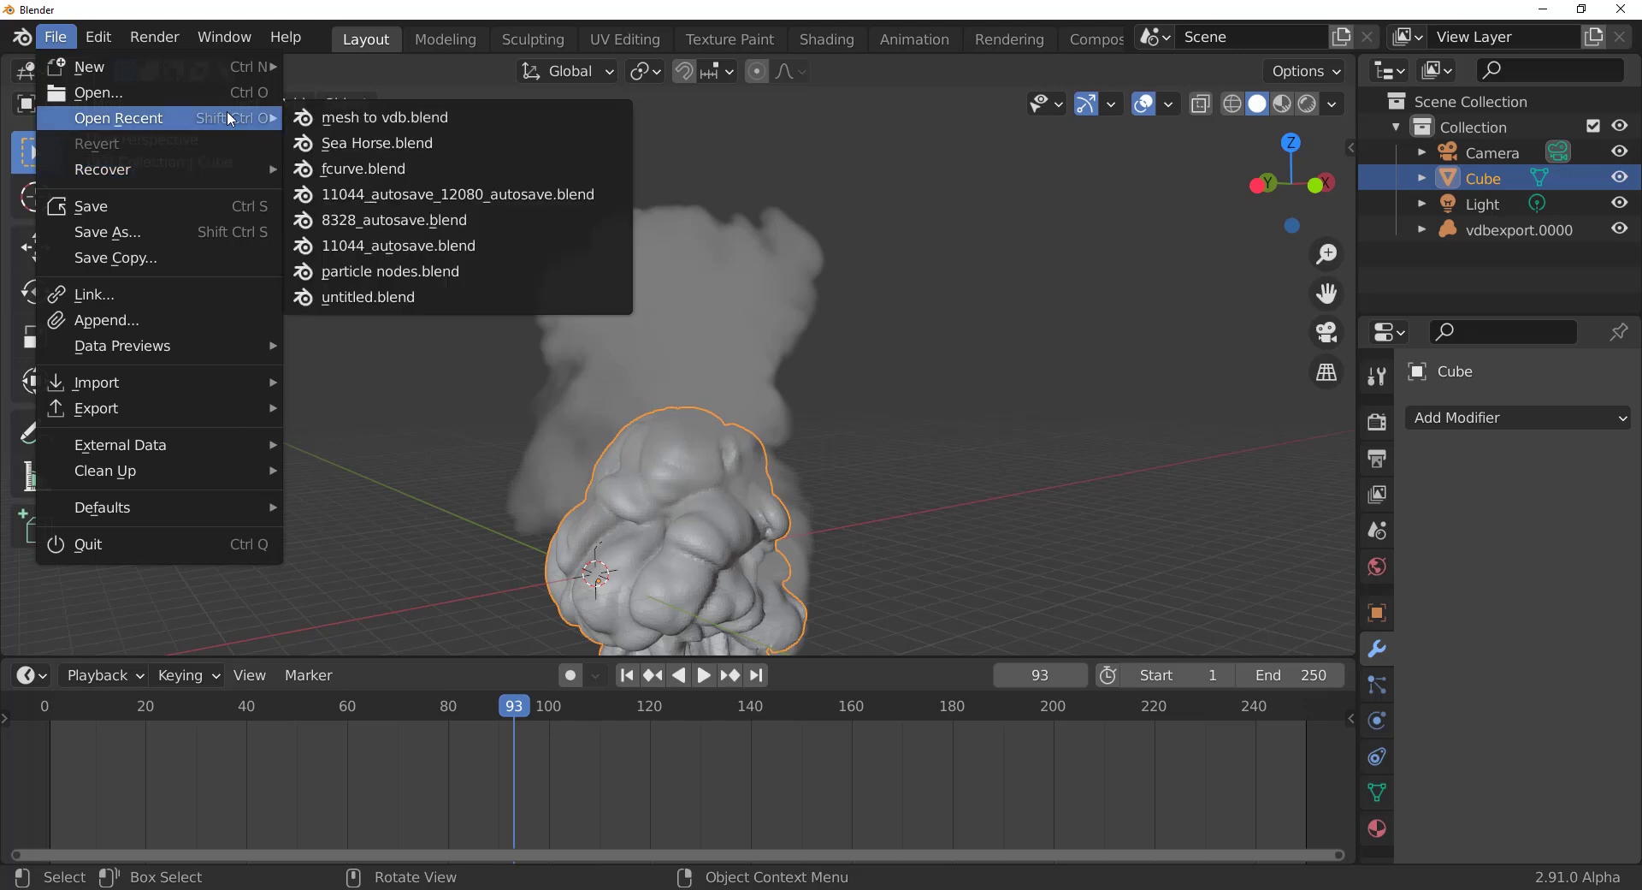
pyautogui.click(407, 122)
pyautogui.click(897, 499)
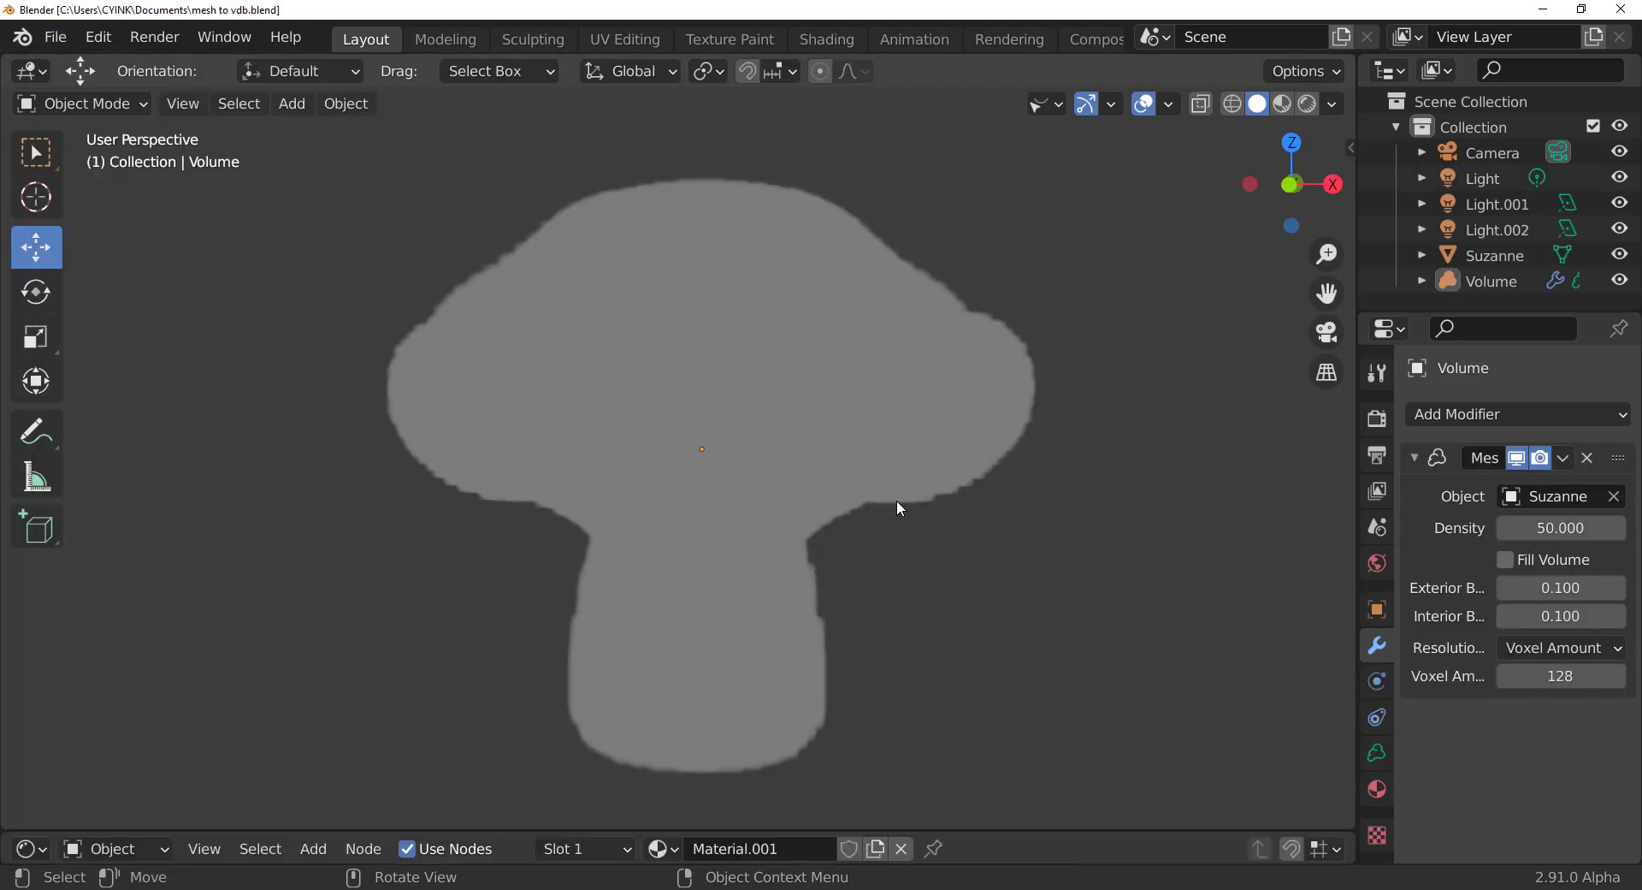
pyautogui.click(1306, 103)
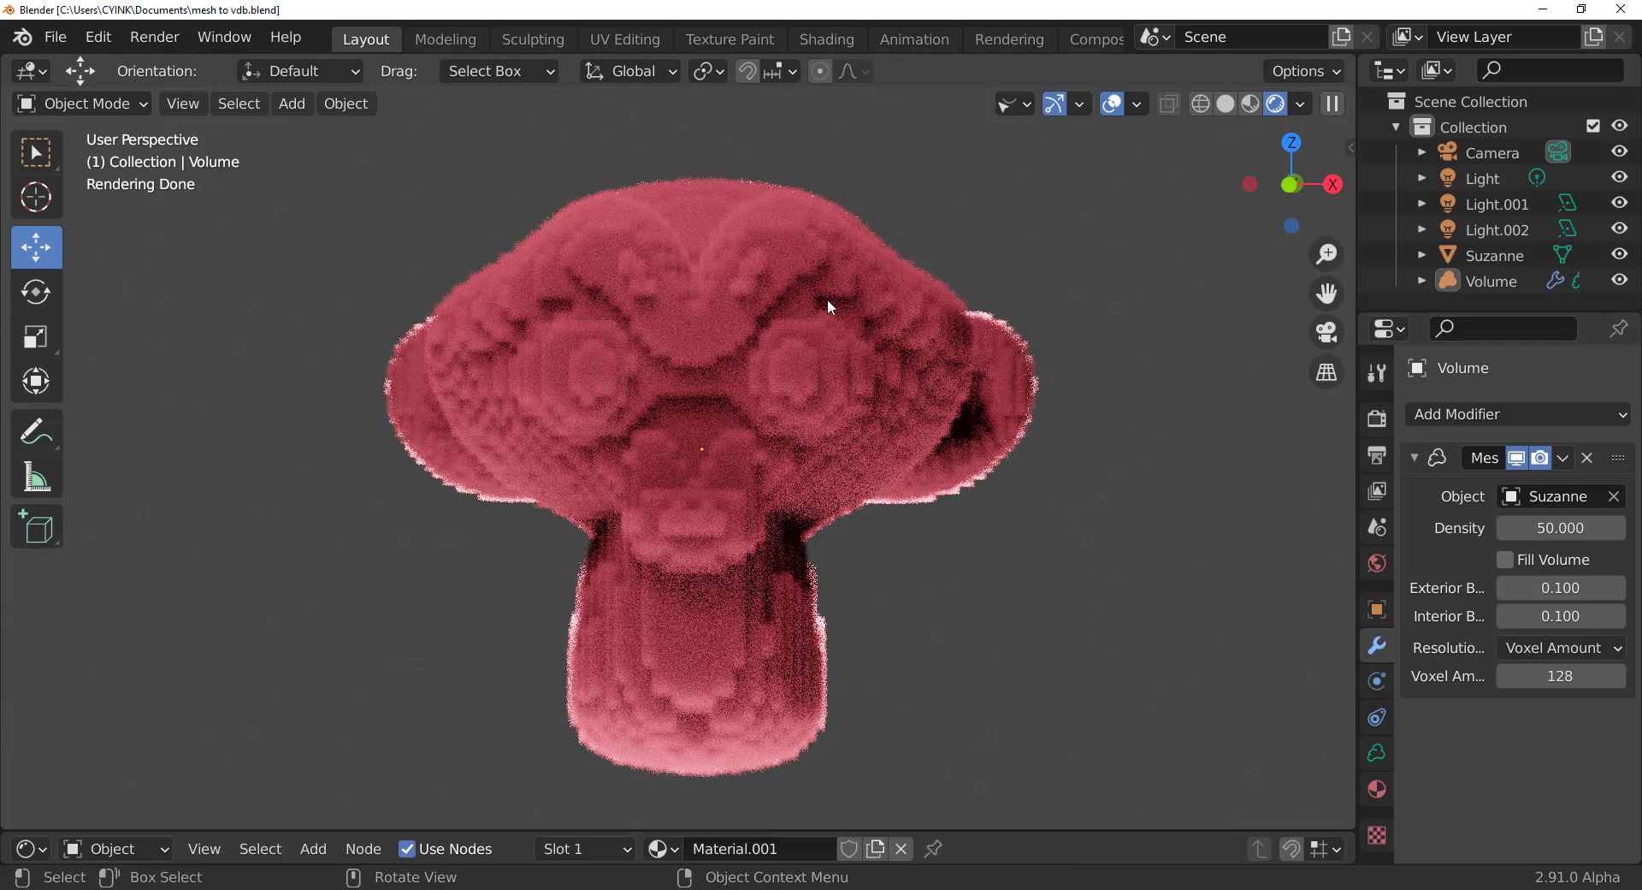
# - Try to apply the Mesh to Volume modifier on the Volume object built from Suzanne
pyautogui.click(1562, 459)
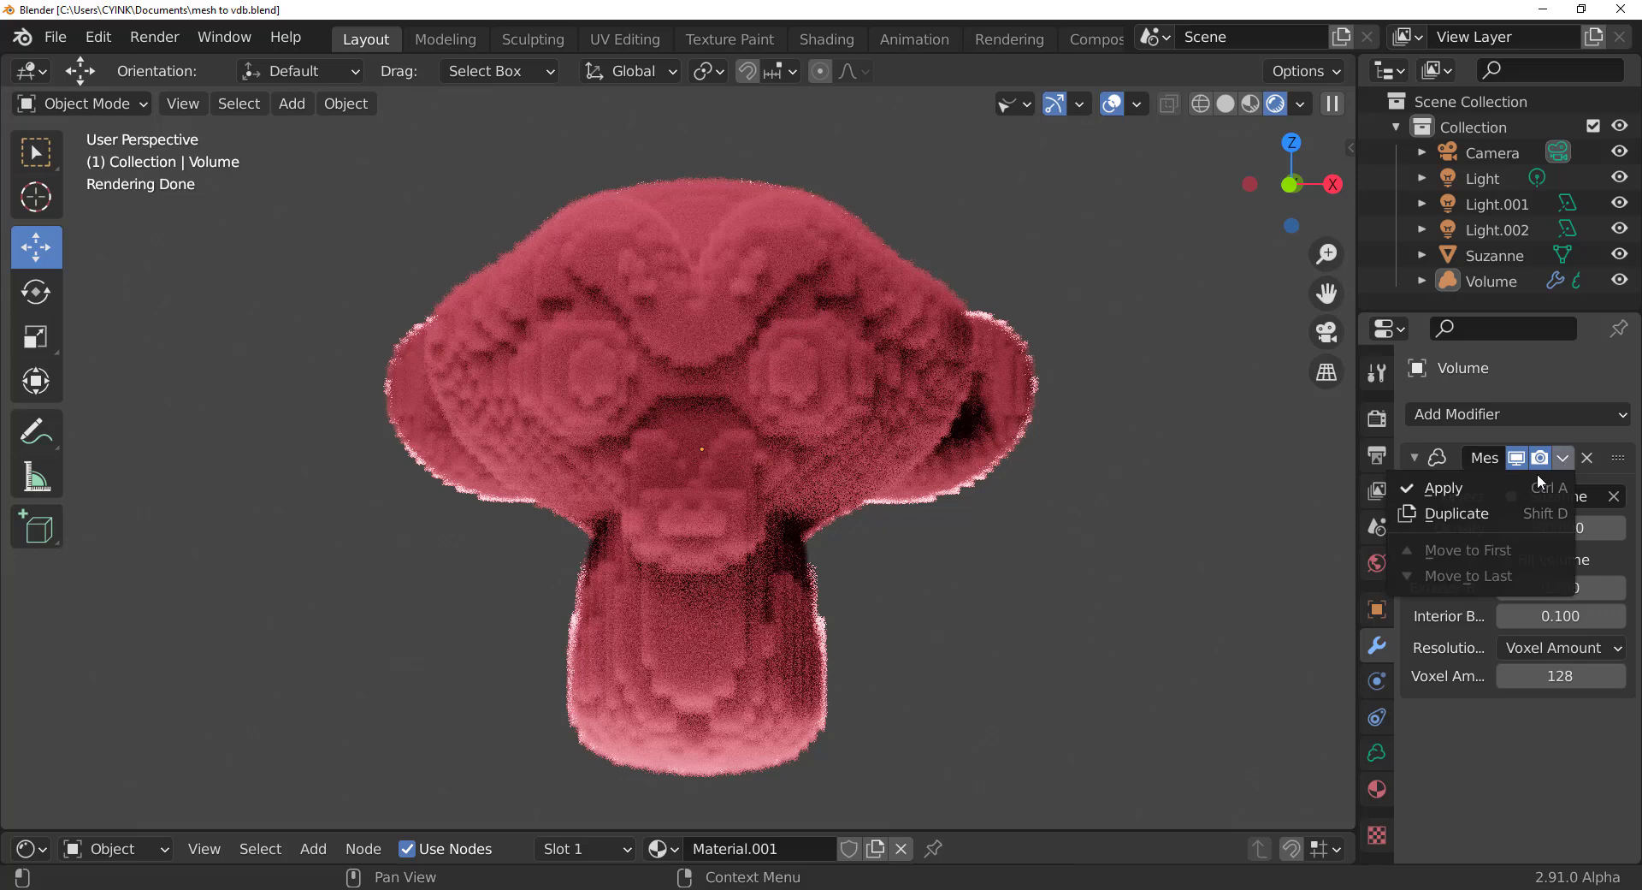
pyautogui.click(1487, 489)
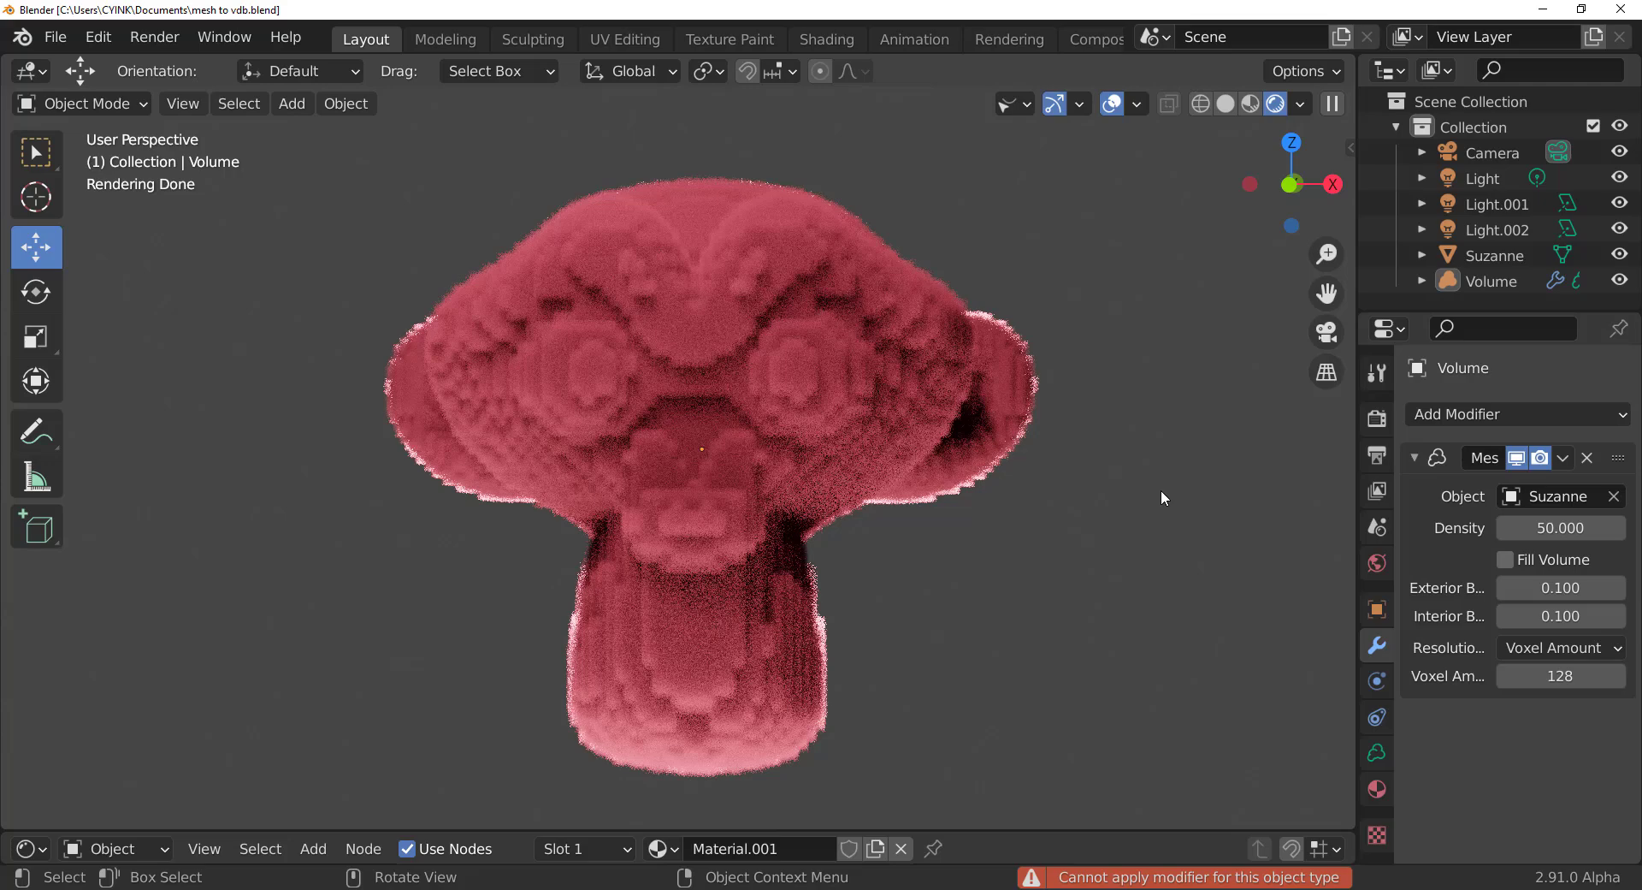
pyautogui.moveTo(1122, 486); pyautogui.dragTo(1014, 536, button='middle')
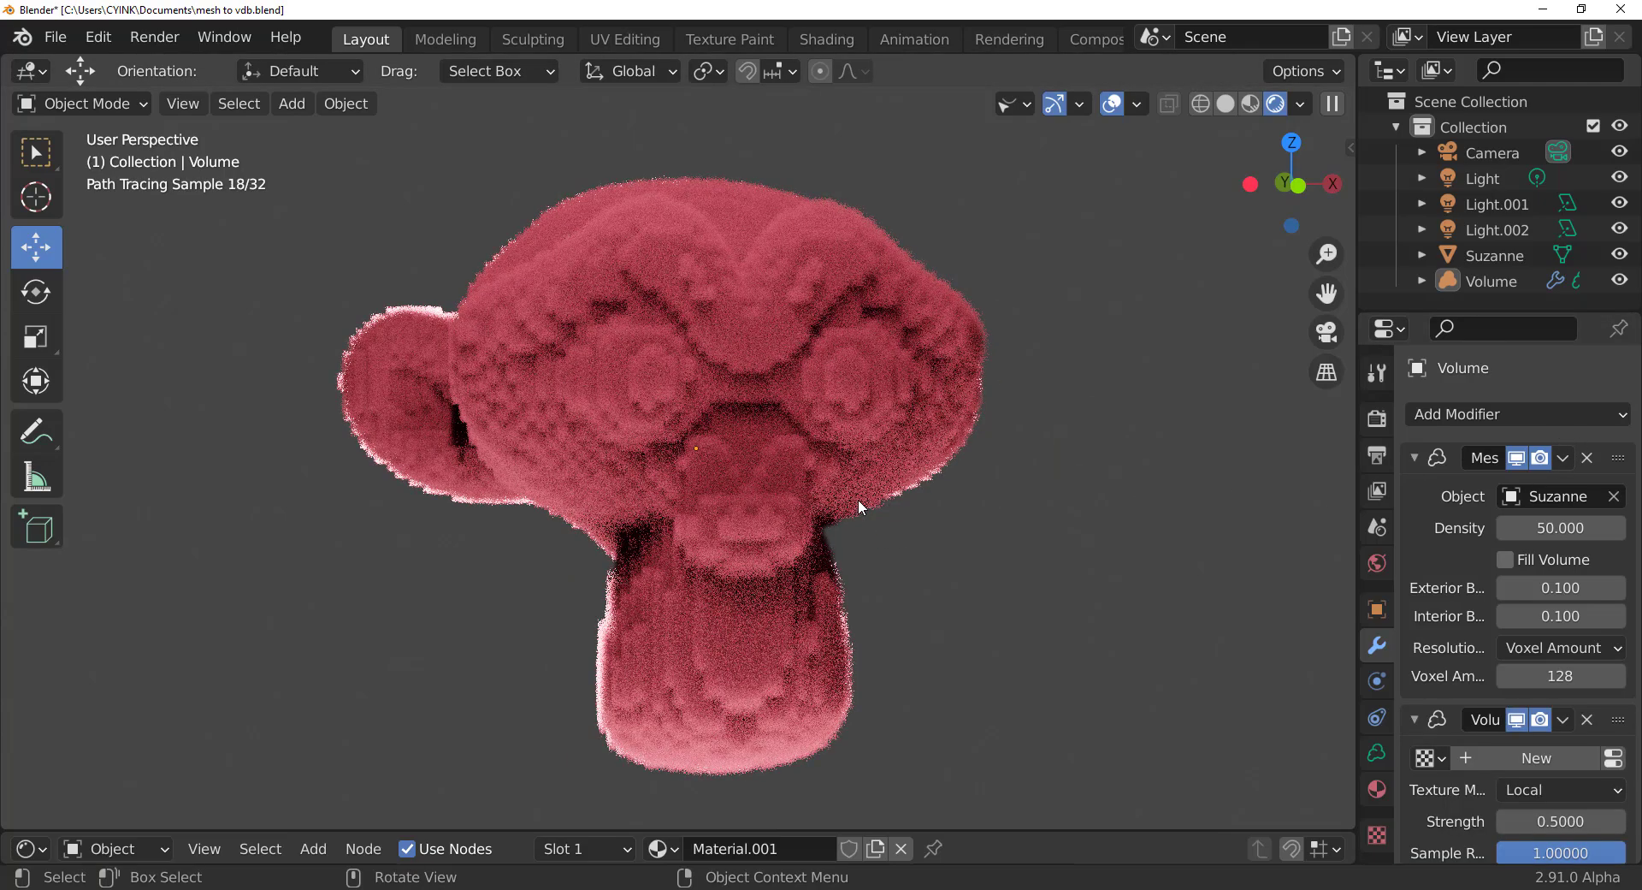
# - Switch the viewport to solid shading, select the Volume object and inspect its shape from several angles
pyautogui.scroll(-3, 859, 499)
pyautogui.moveTo(857, 500); pyautogui.dragTo(811, 494, button='middle')
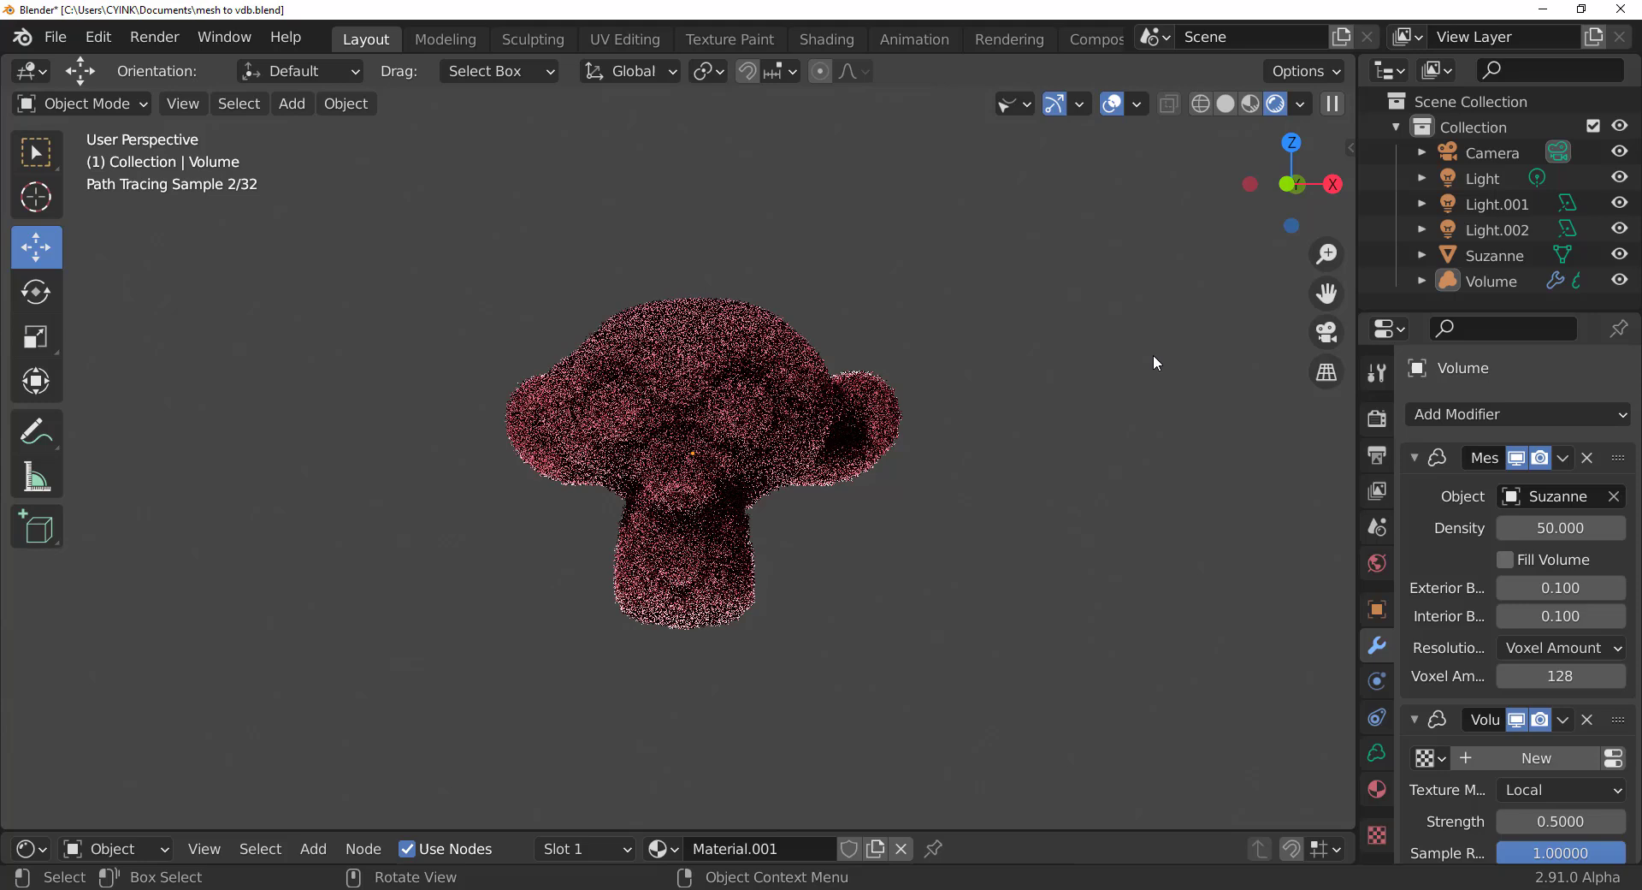
pyautogui.click(1226, 103)
pyautogui.moveTo(876, 400); pyautogui.dragTo(857, 507, button='middle')
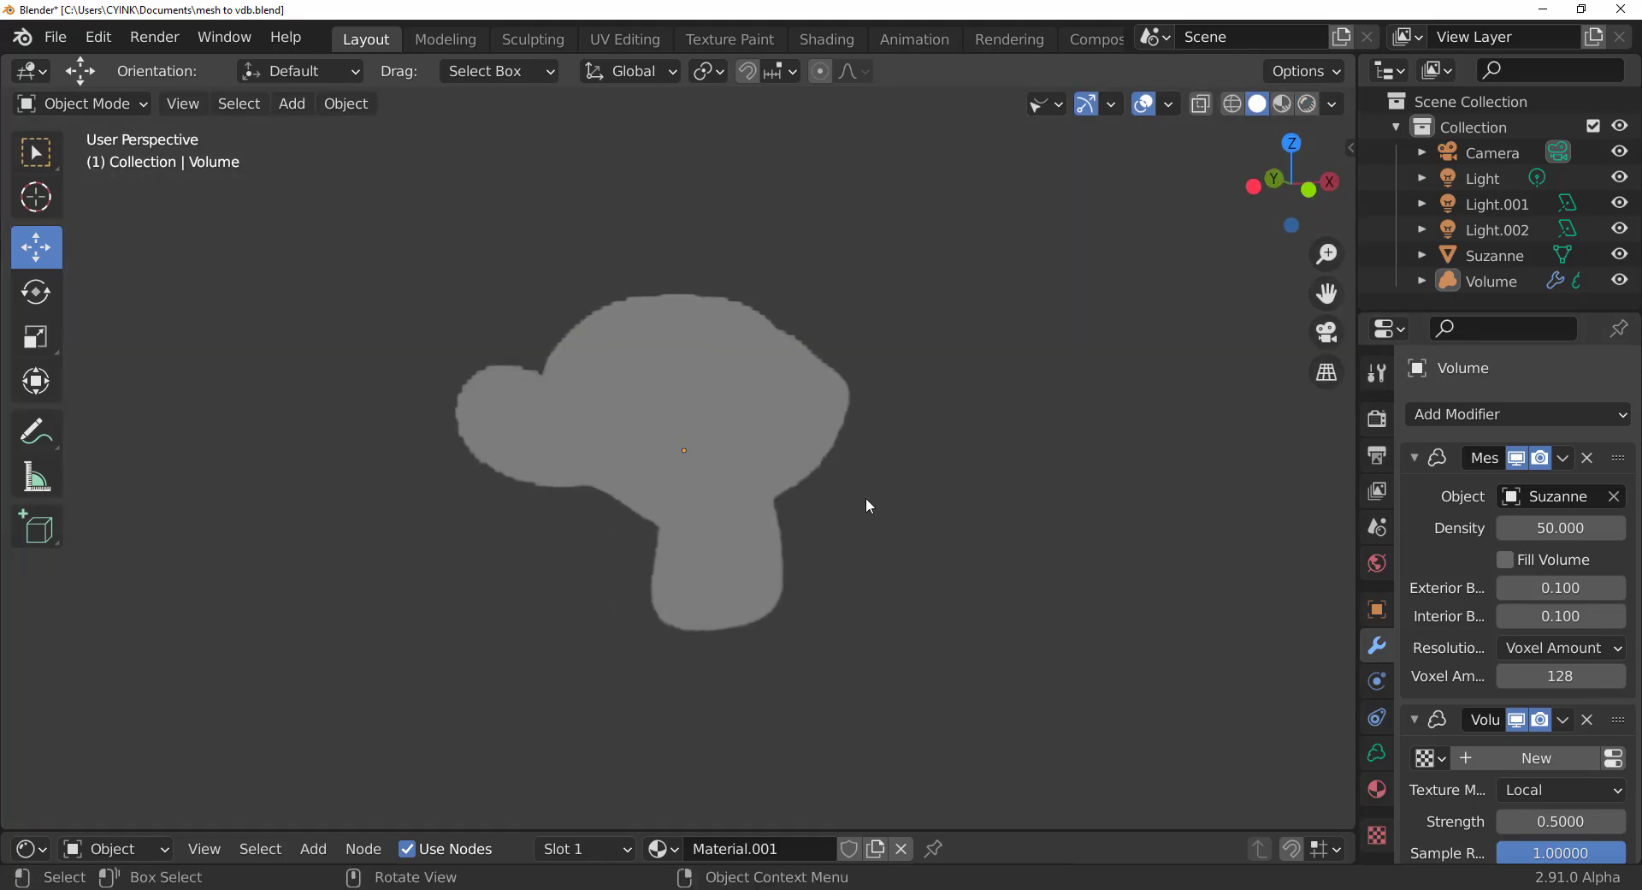
pyautogui.click(868, 505)
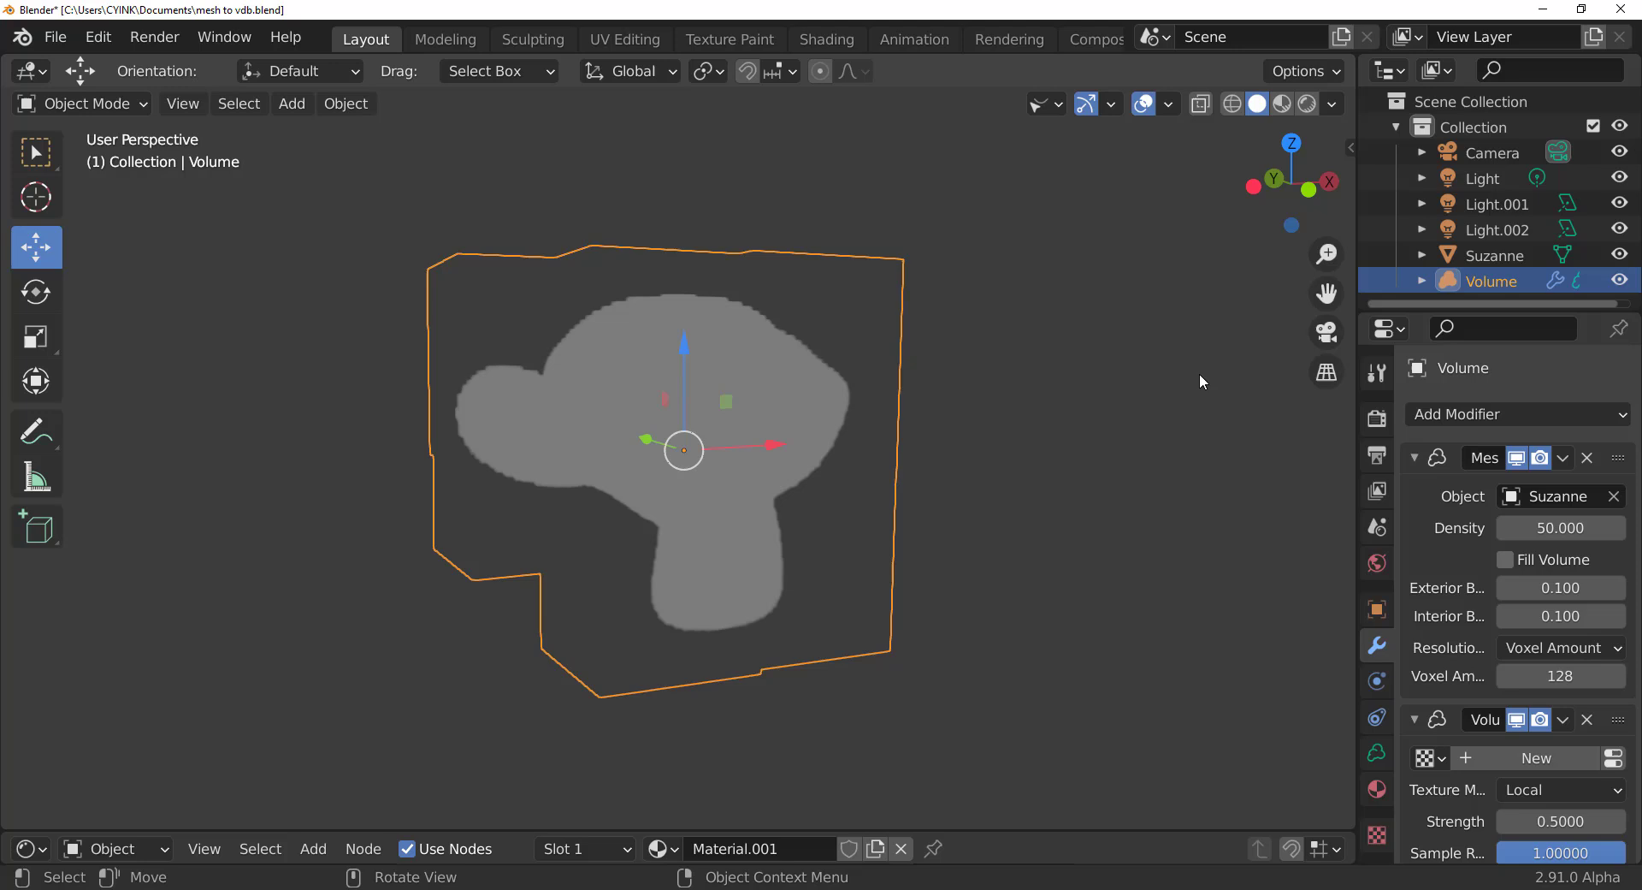
pyautogui.moveTo(1200, 374); pyautogui.dragTo(1138, 419, button='middle')
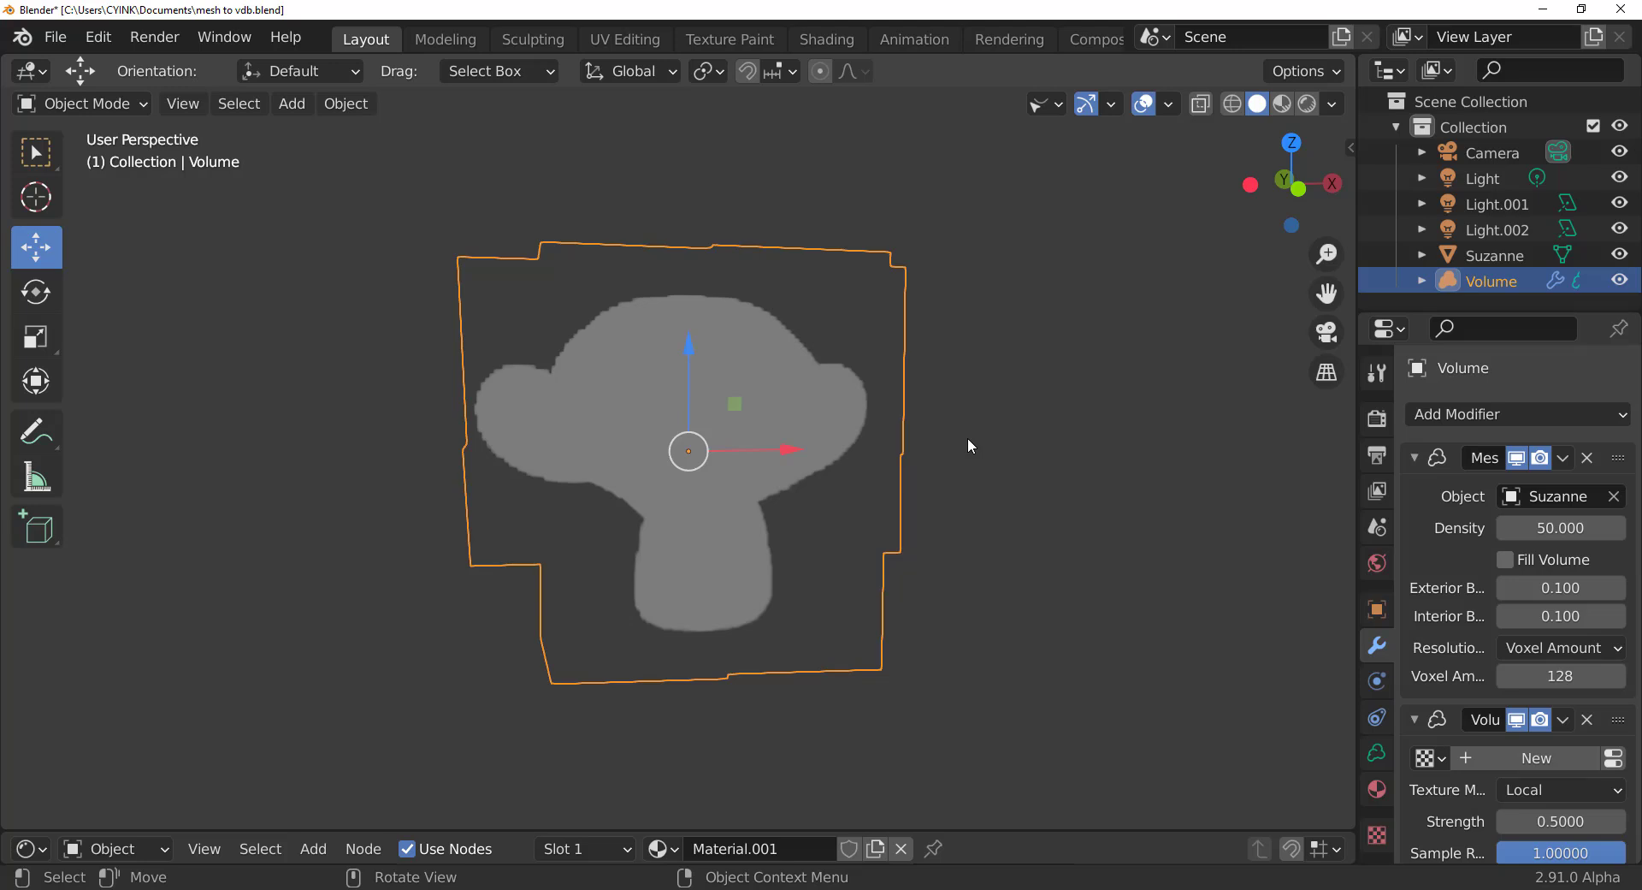
pyautogui.moveTo(967, 438); pyautogui.dragTo(809, 537, button='middle')
pyautogui.scroll(2, 808, 545)
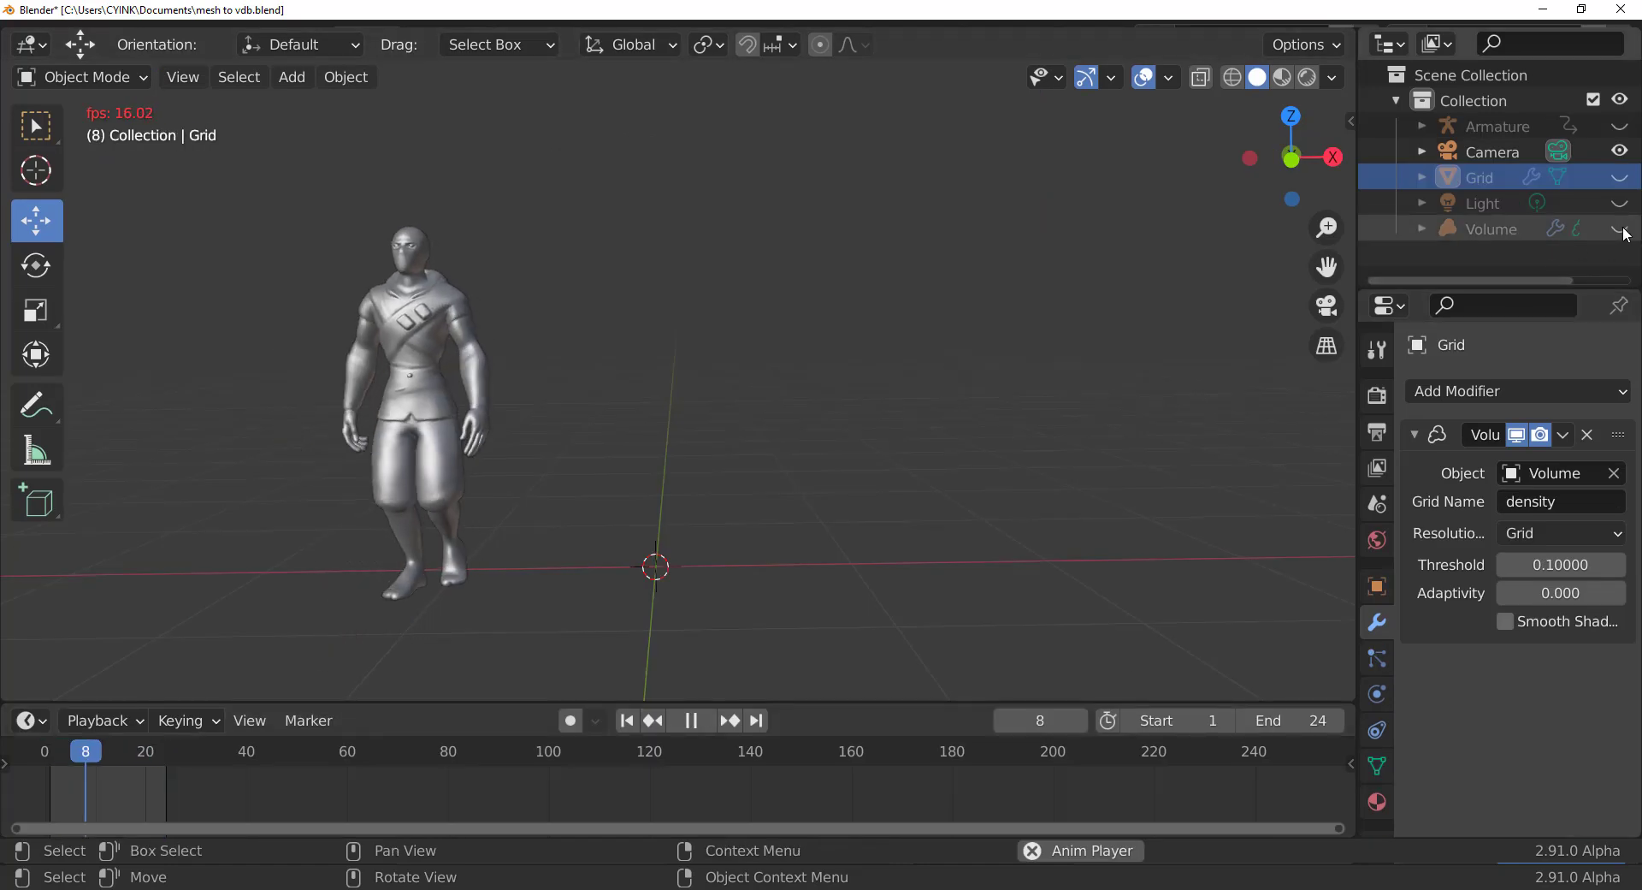
# - In the walking-character scene, show the Volume and Grid objects and set the Volume's Mesh to Volume density to 0.100
pyautogui.click(1620, 229)
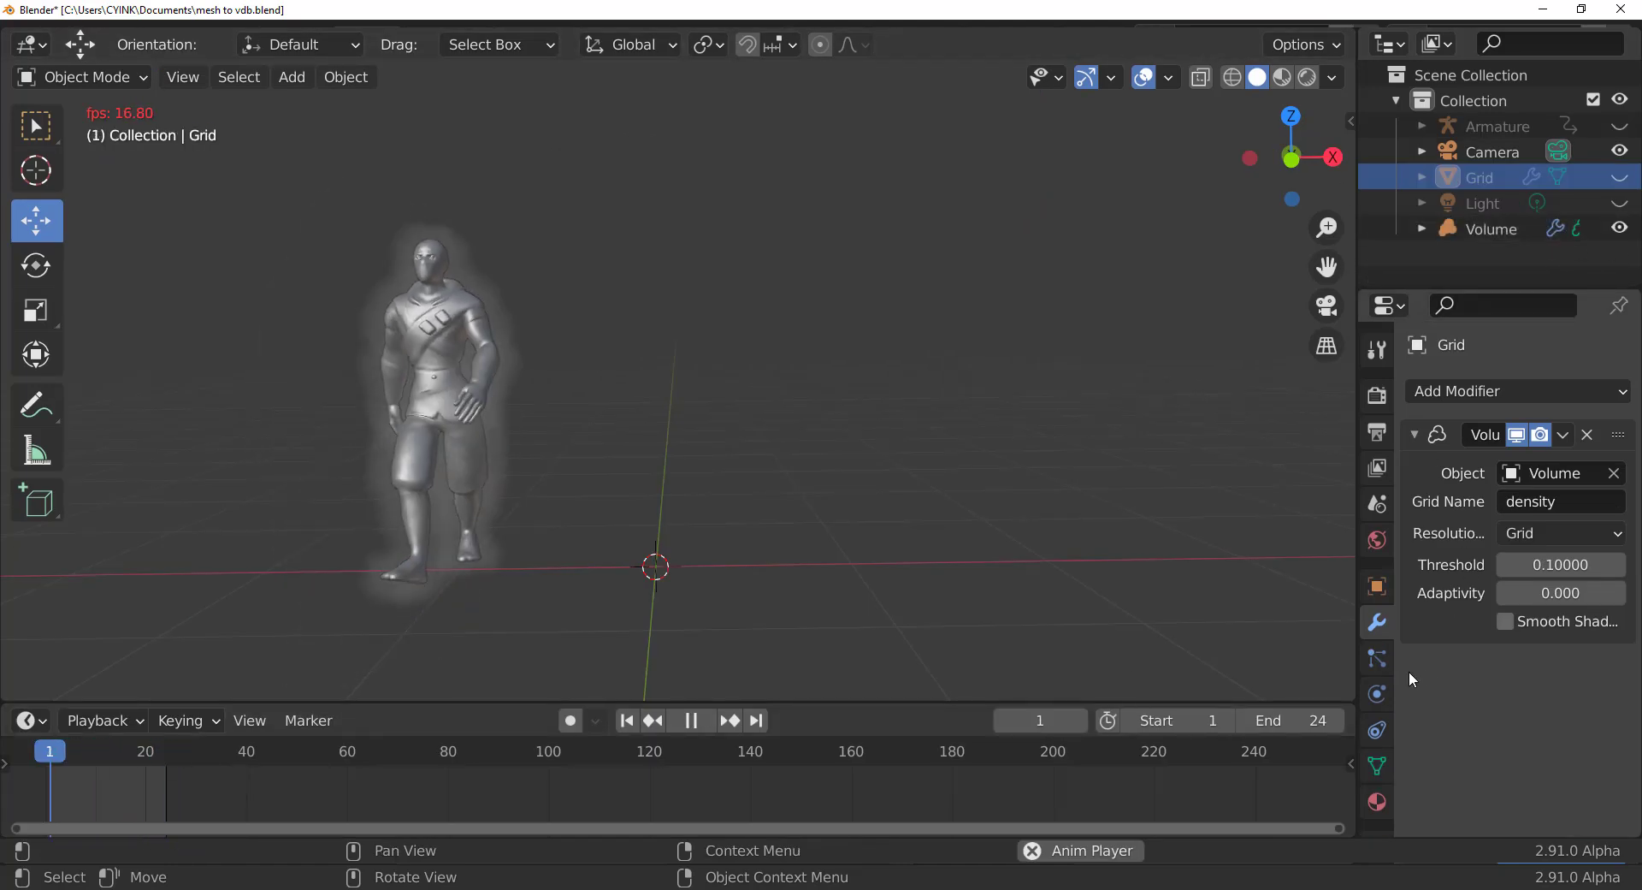
pyautogui.click(1619, 177)
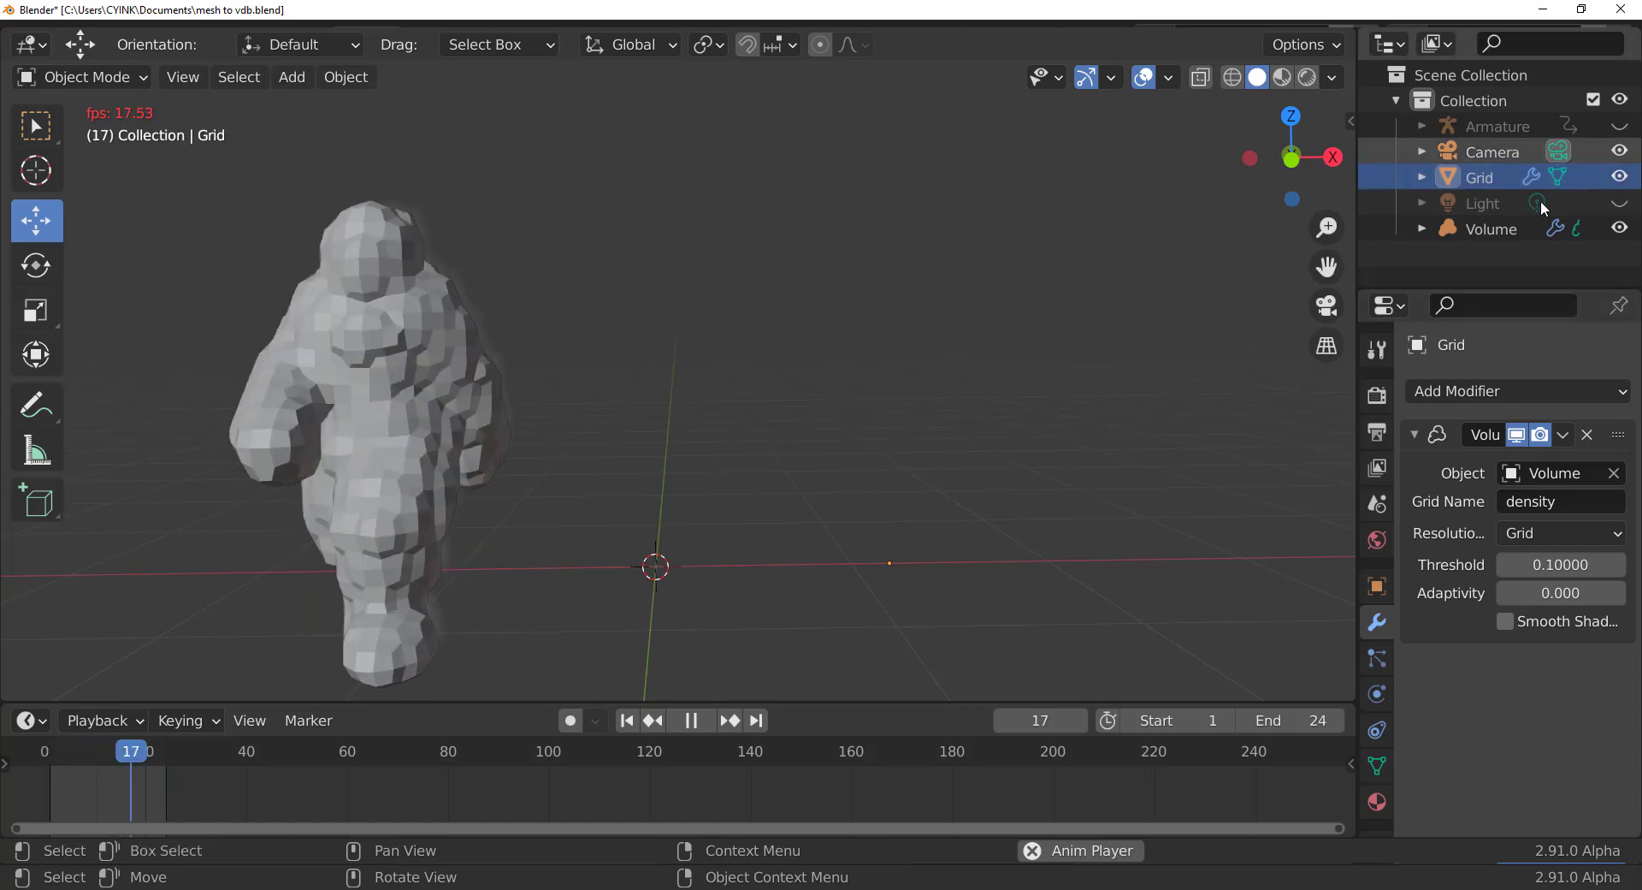
pyautogui.click(1505, 229)
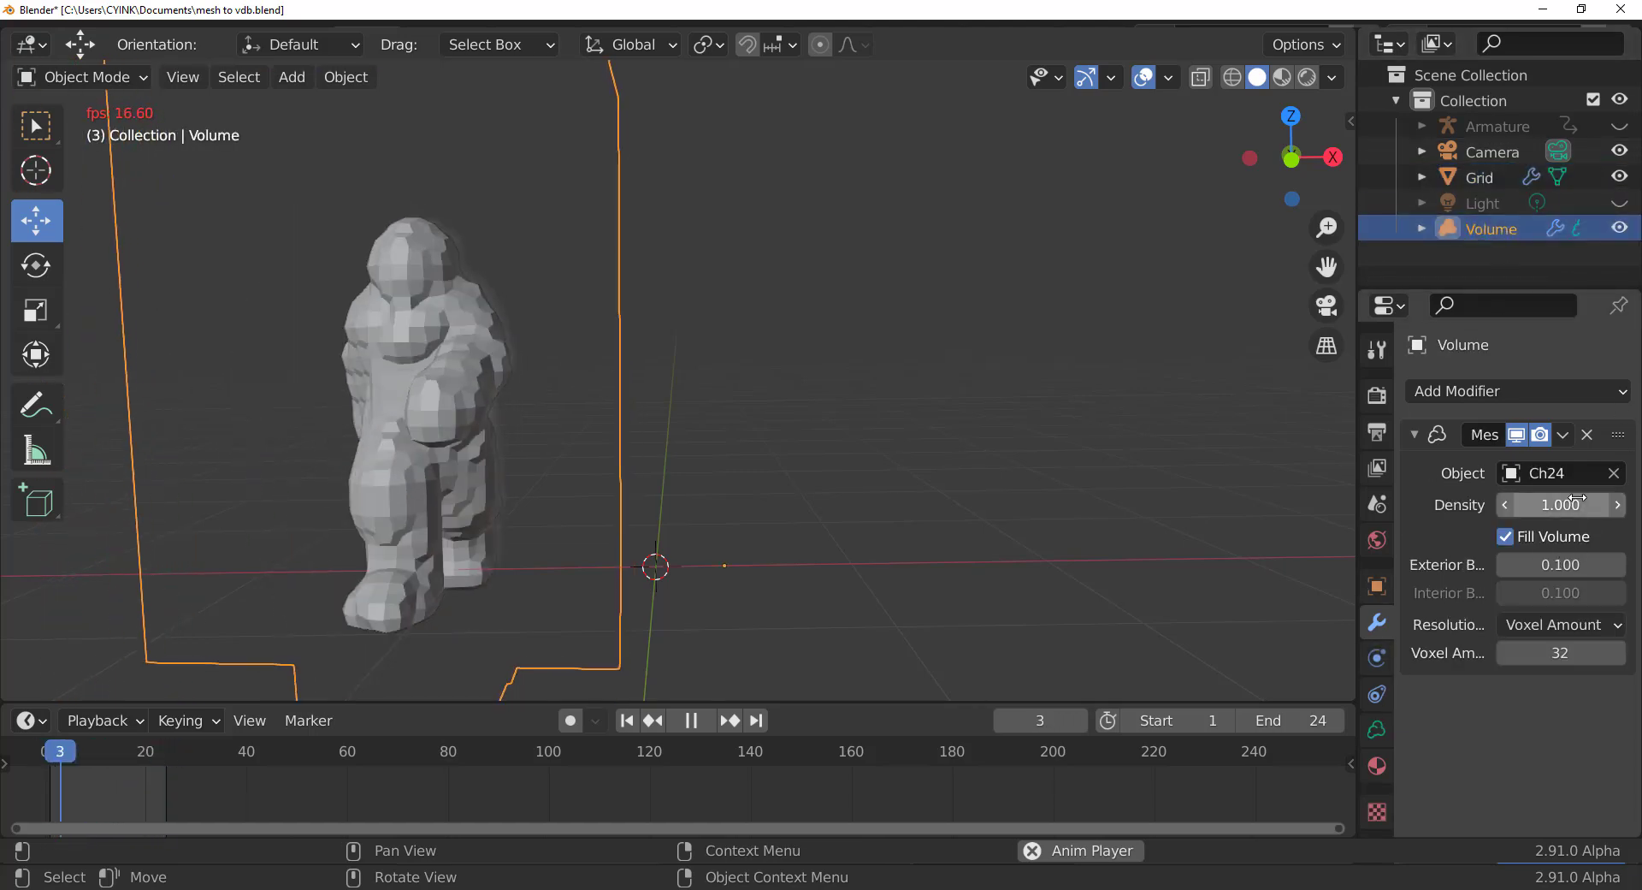
pyautogui.moveTo(1560, 505); pyautogui.dragTo(1522, 504)
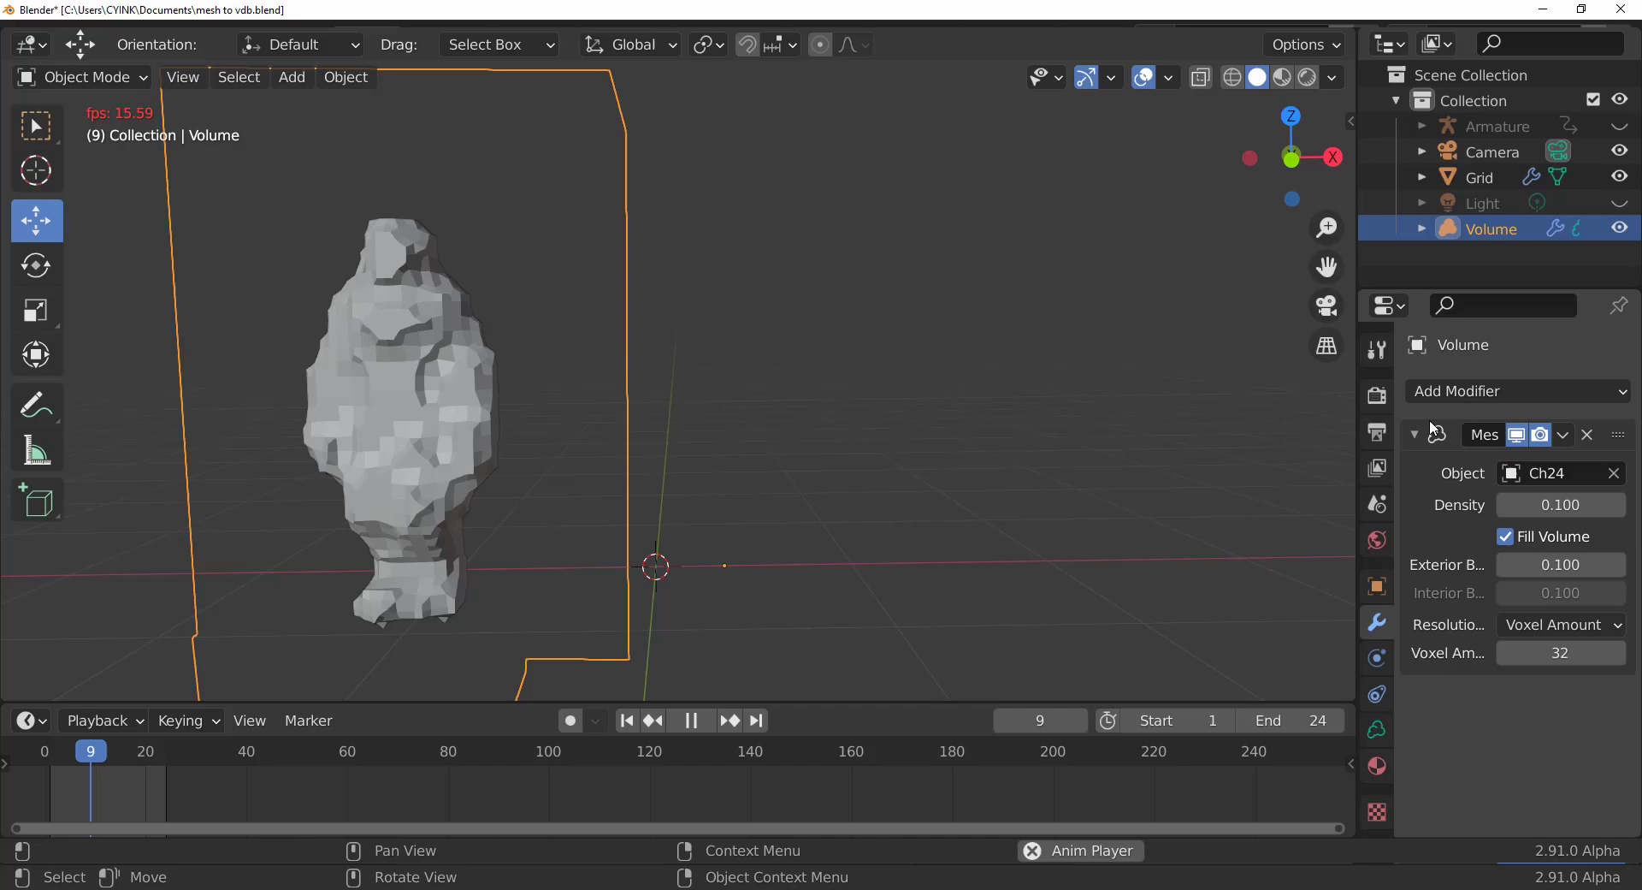
pyautogui.click(1428, 394)
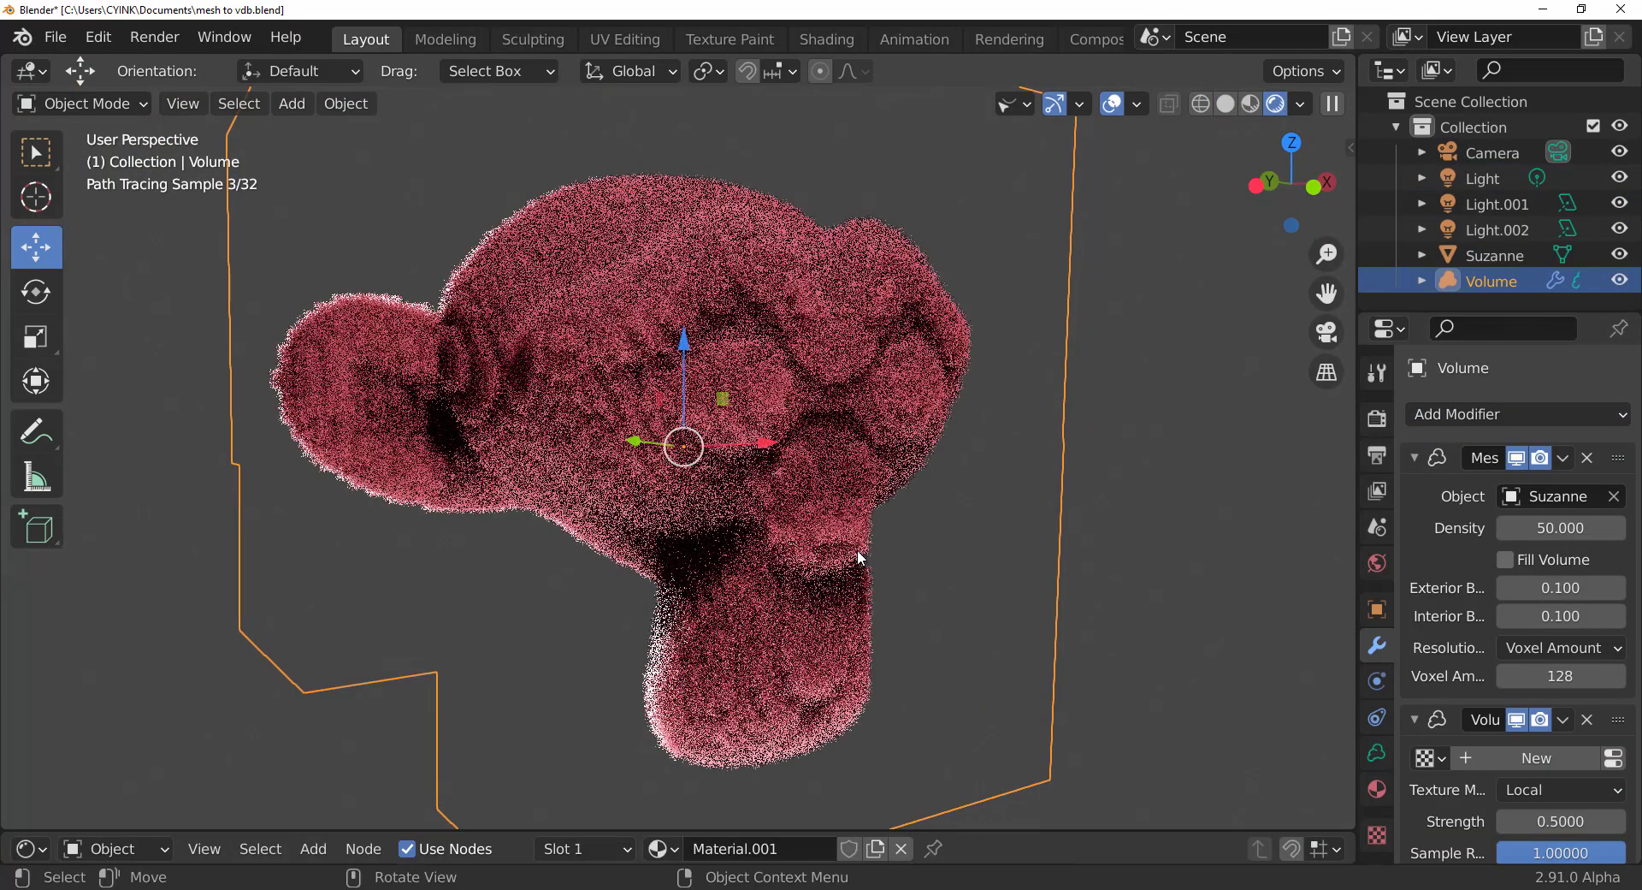
# - Return to the Suzanne scene and inspect the rendered volume from the front and side
pyautogui.moveTo(859, 555); pyautogui.dragTo(778, 510, button='middle')
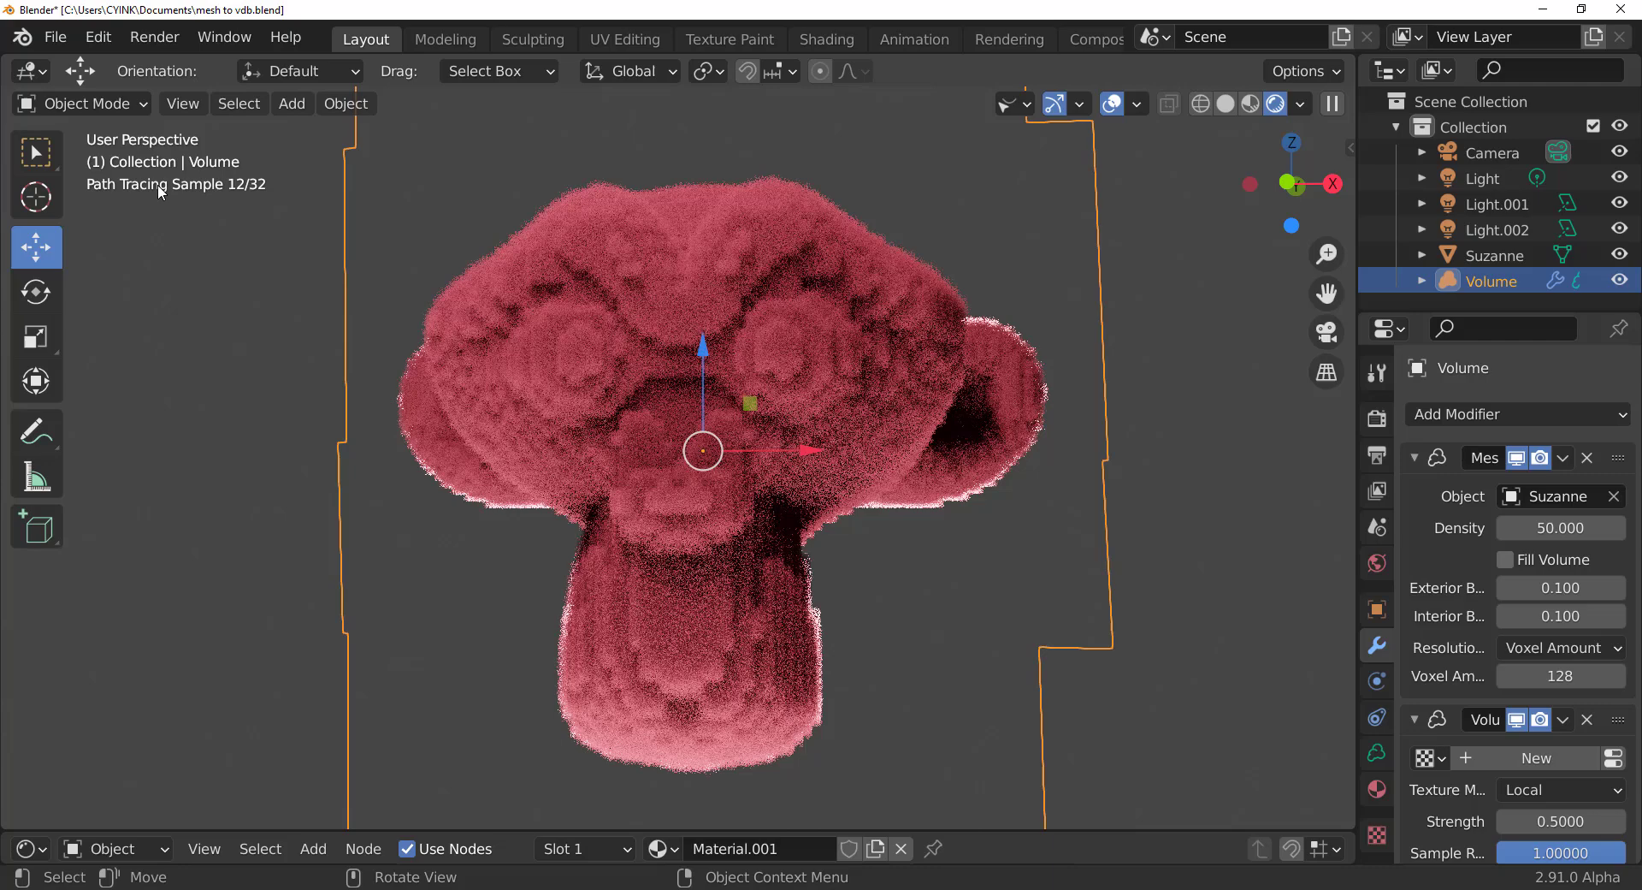
pyautogui.moveTo(802, 431); pyautogui.dragTo(694, 450, button='middle')
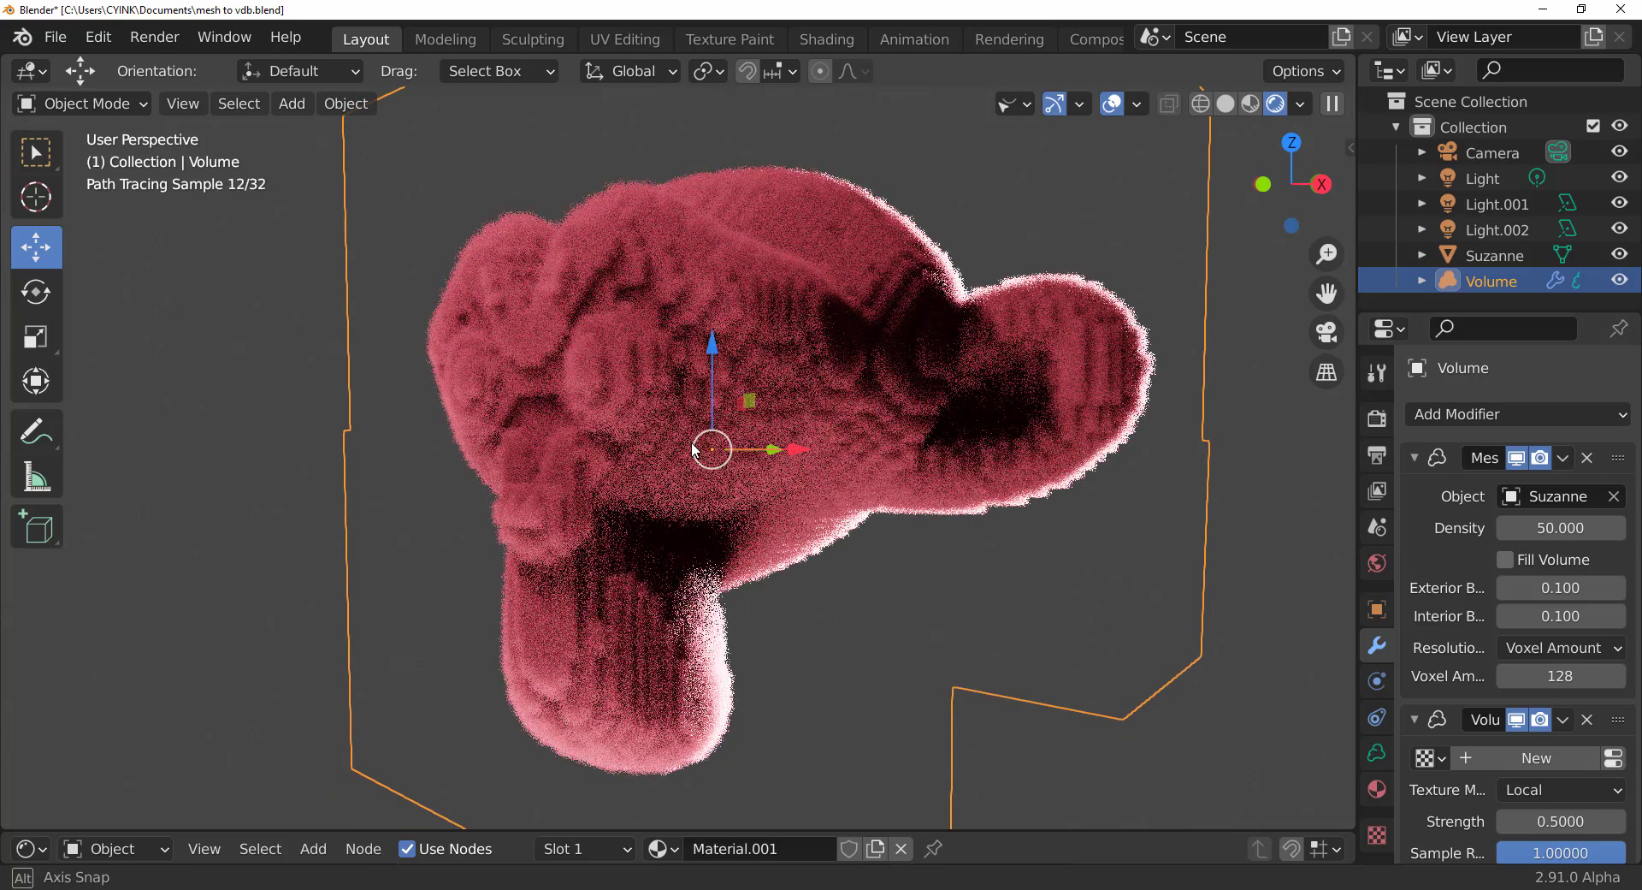